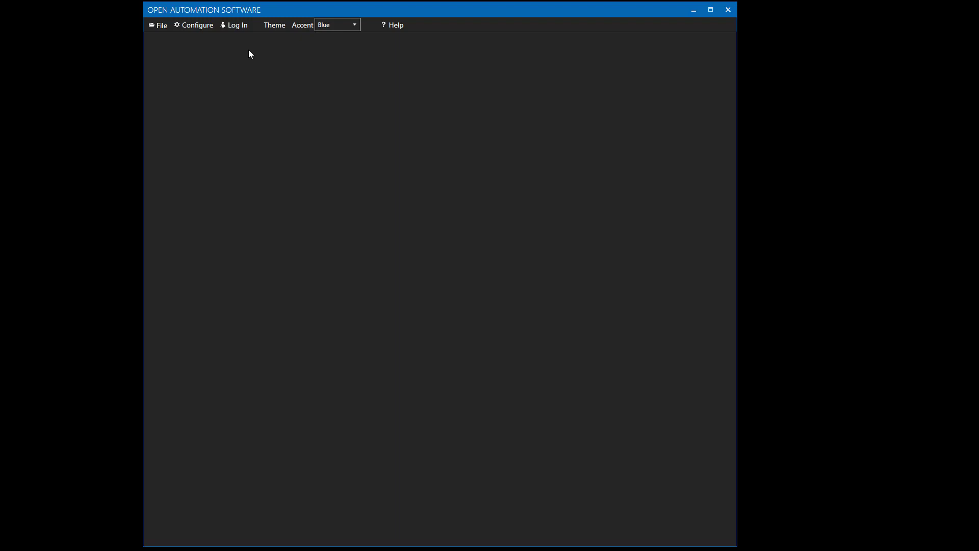
Step: Switch to the web browser and open the Knowledge Base on the Open Automation Software website
click(200, 30)
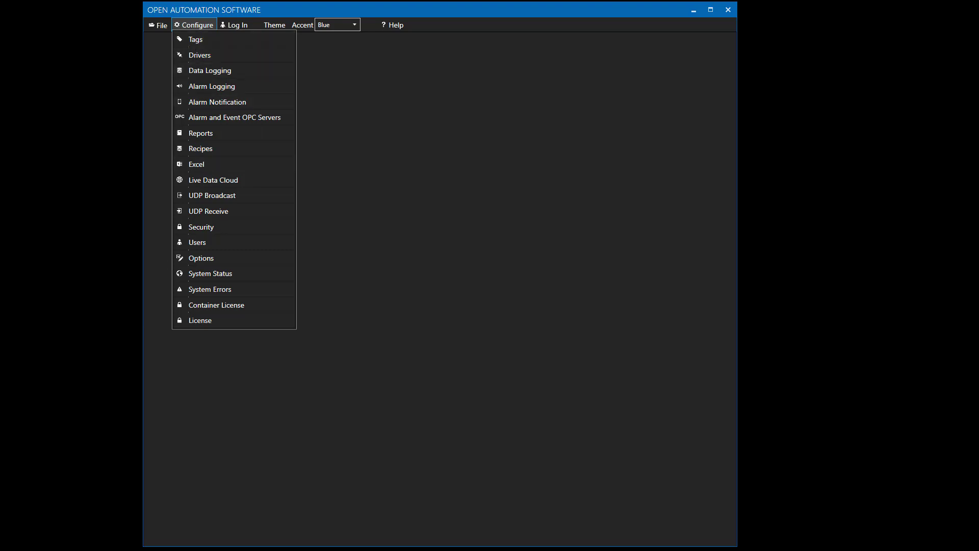
key(alt+Tab)
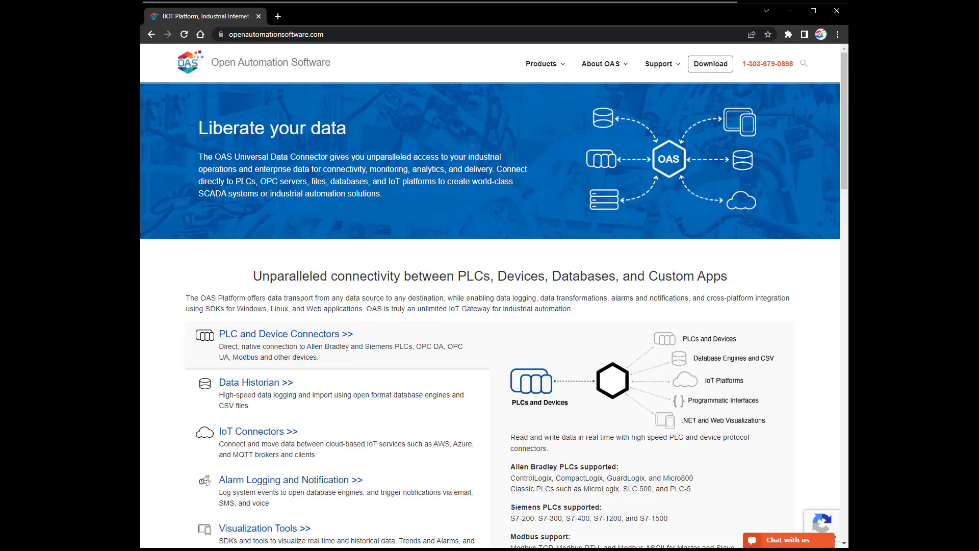
mouse_move(608, 61)
mouse_move(658, 64)
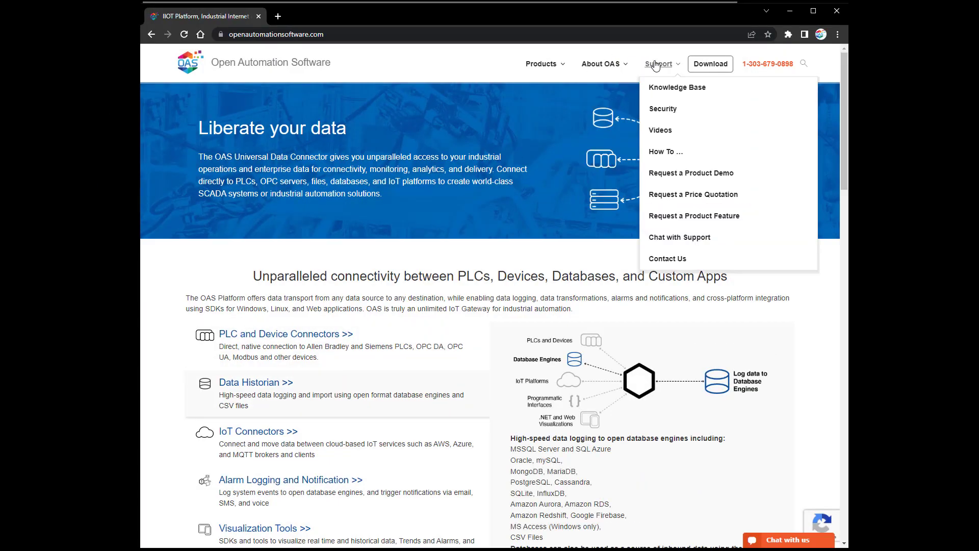
click(658, 87)
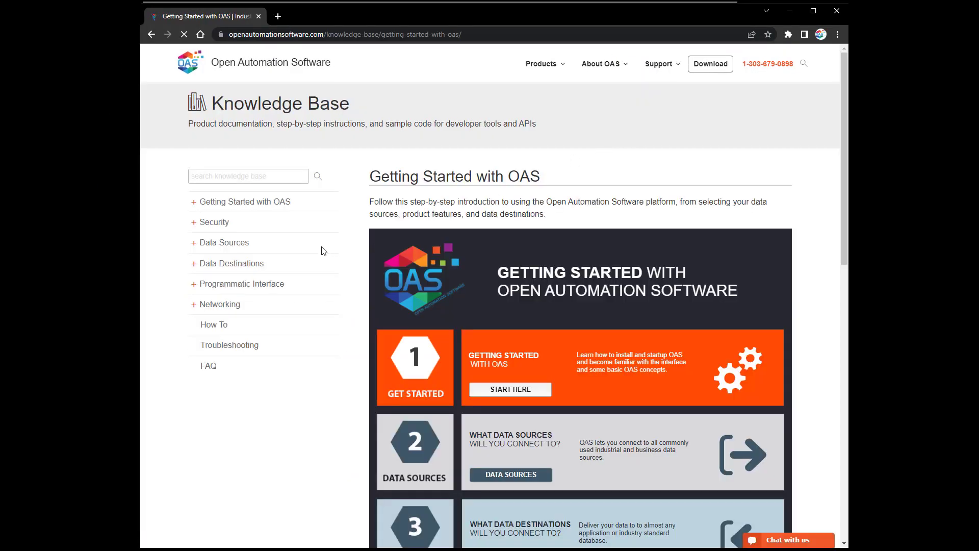
Step: View the Getting Started – Data Logging article under Data Destinations, and return to the OAS configuration application
click(193, 265)
scroll(191, 299, down, 3)
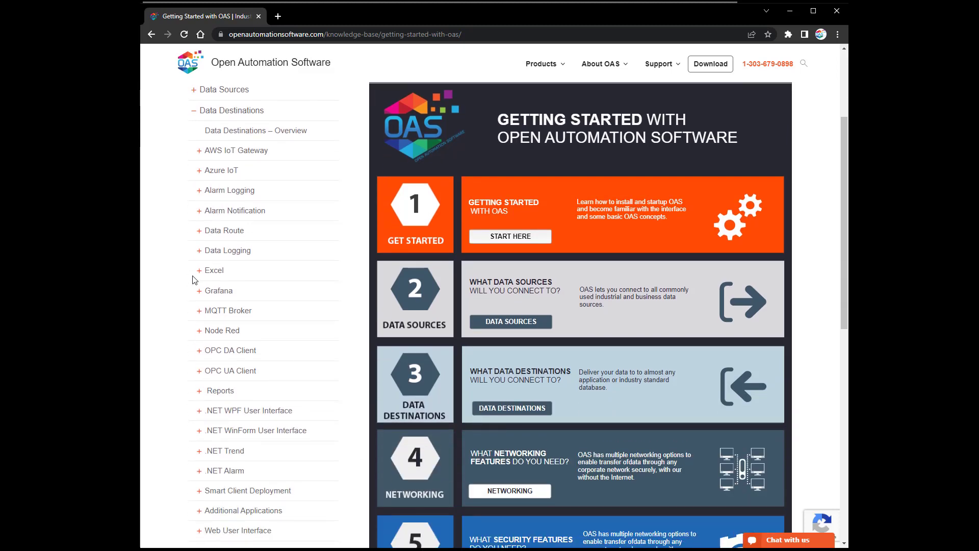
click(201, 255)
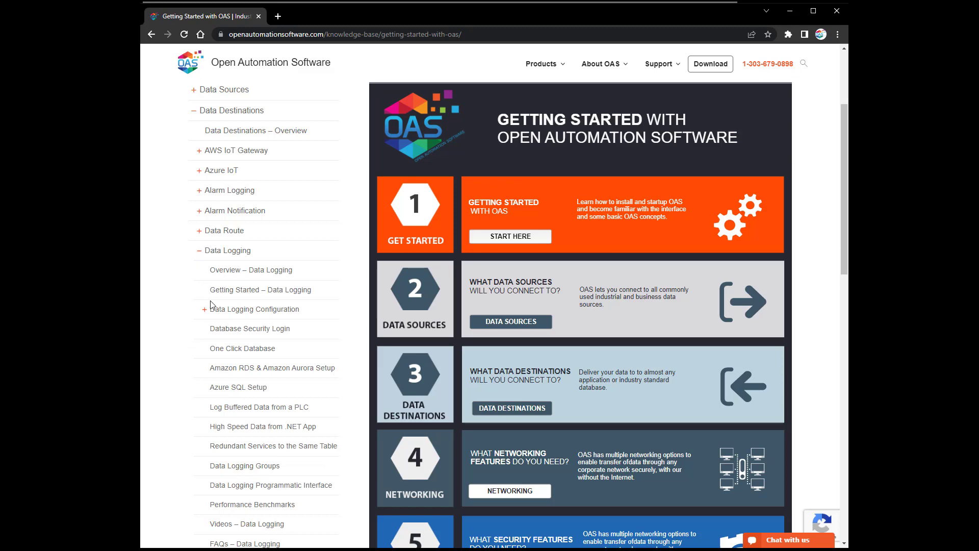
click(229, 299)
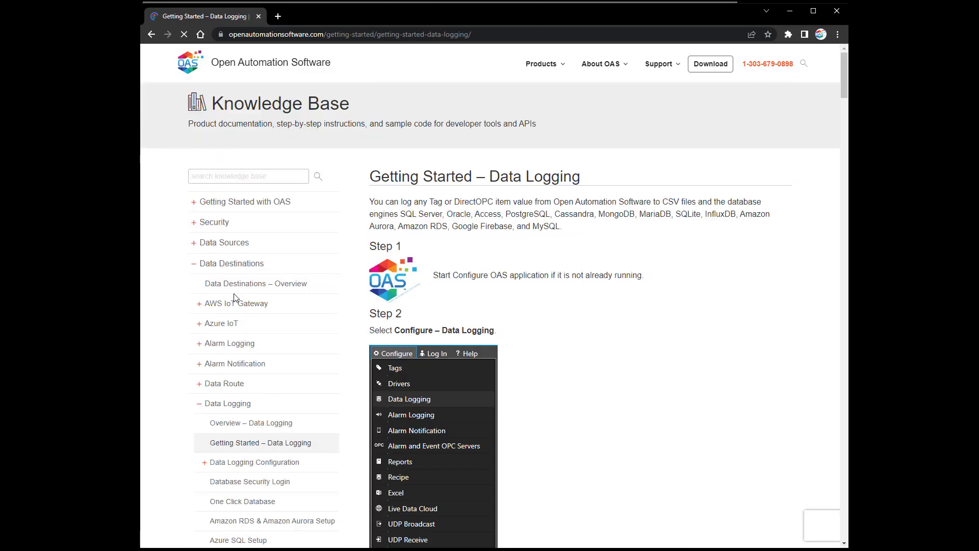
click(791, 10)
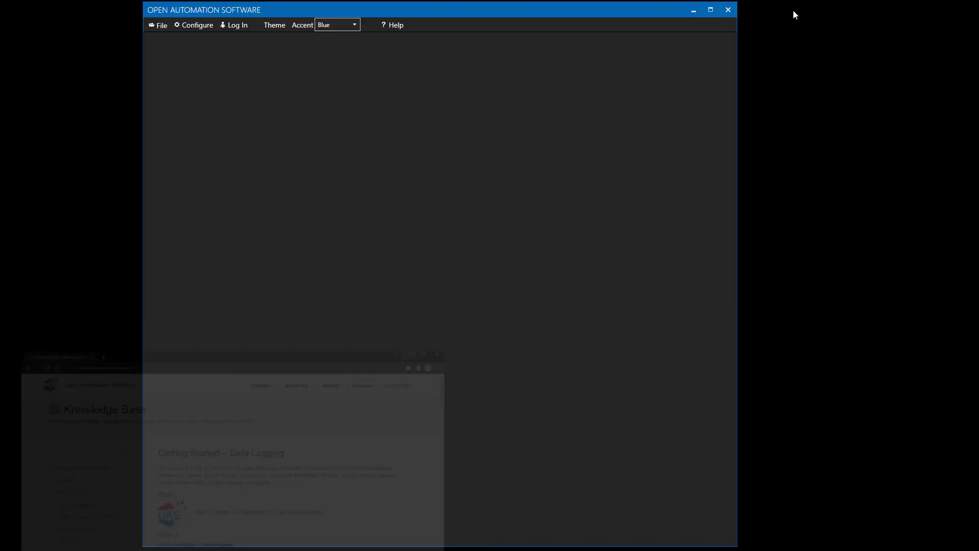
Step: Open the Data Logging configuration and log in to the localhost node with the username and account password
click(194, 27)
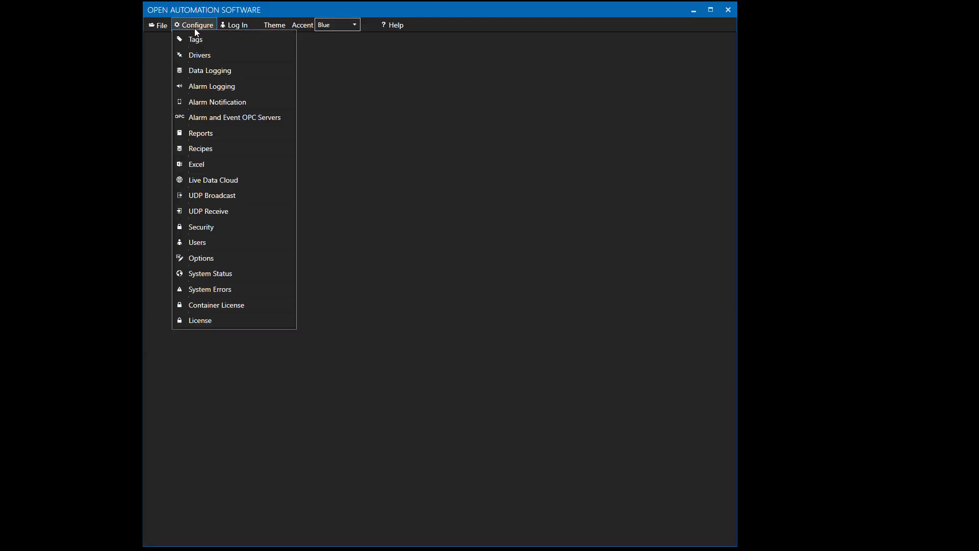
click(202, 75)
click(395, 280)
text(*)
key(Tab)
text(****)
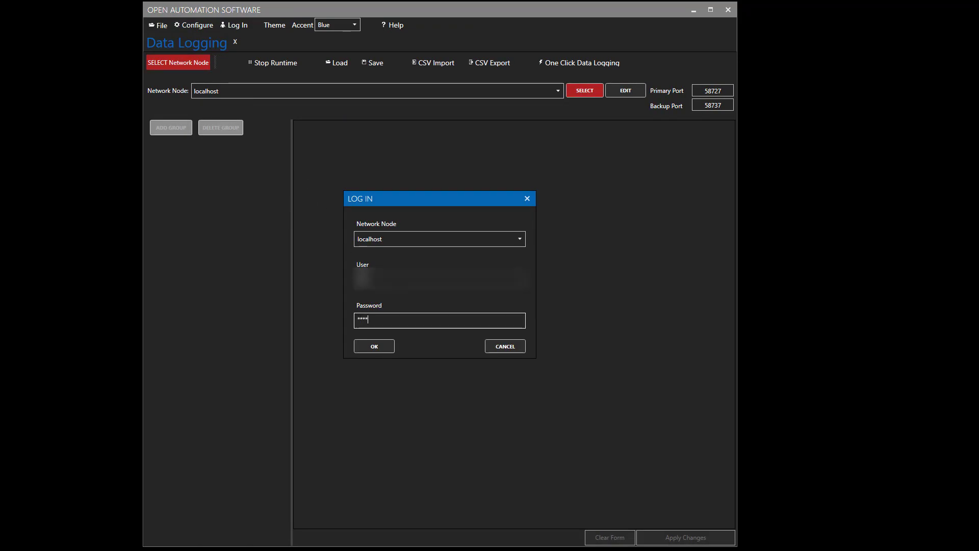
click(384, 348)
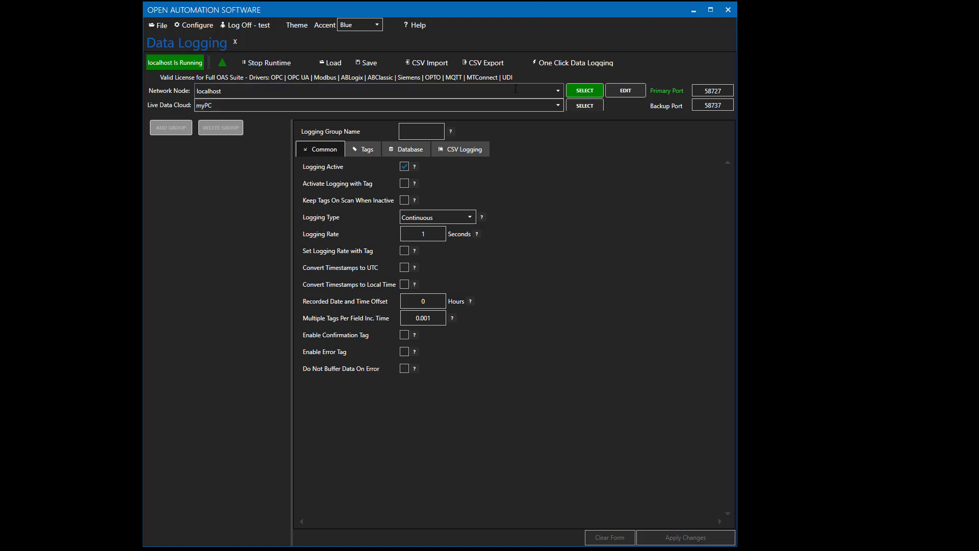
Step: Examine the available network nodes, the logging type options and the logging rate setting of the logging group
click(559, 90)
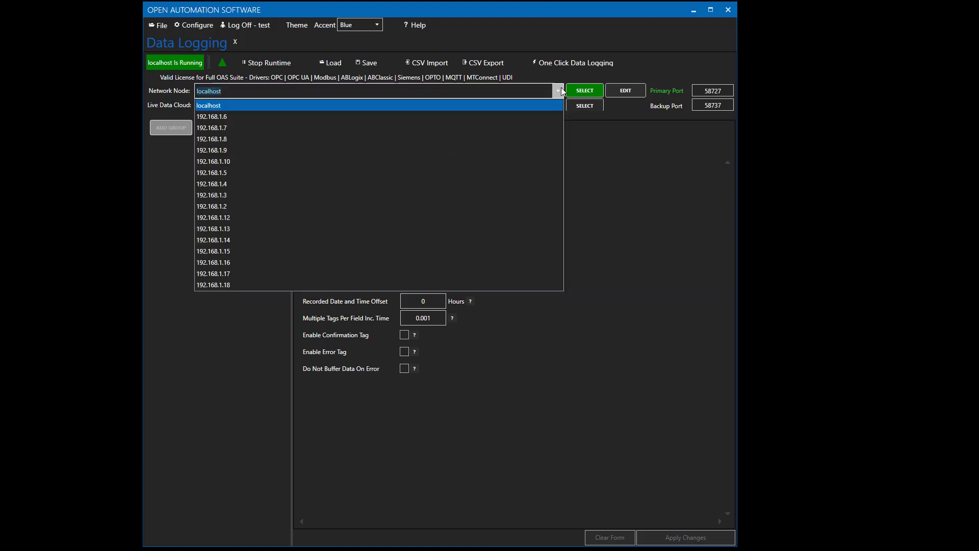
click(602, 155)
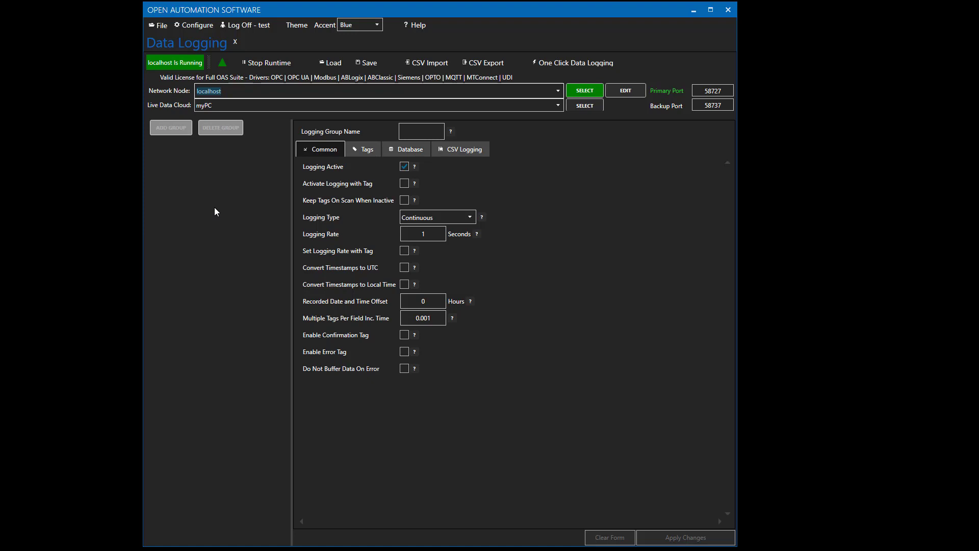
click(462, 217)
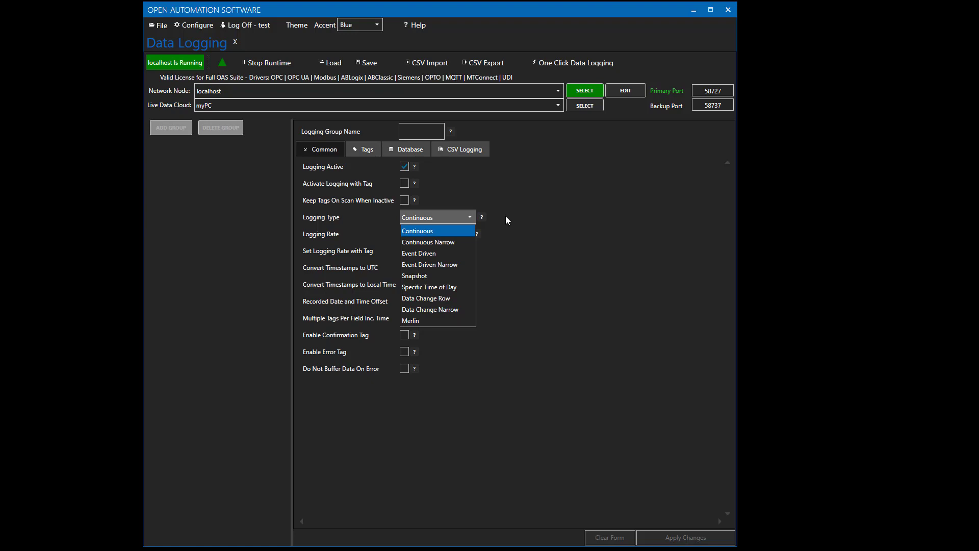
click(510, 217)
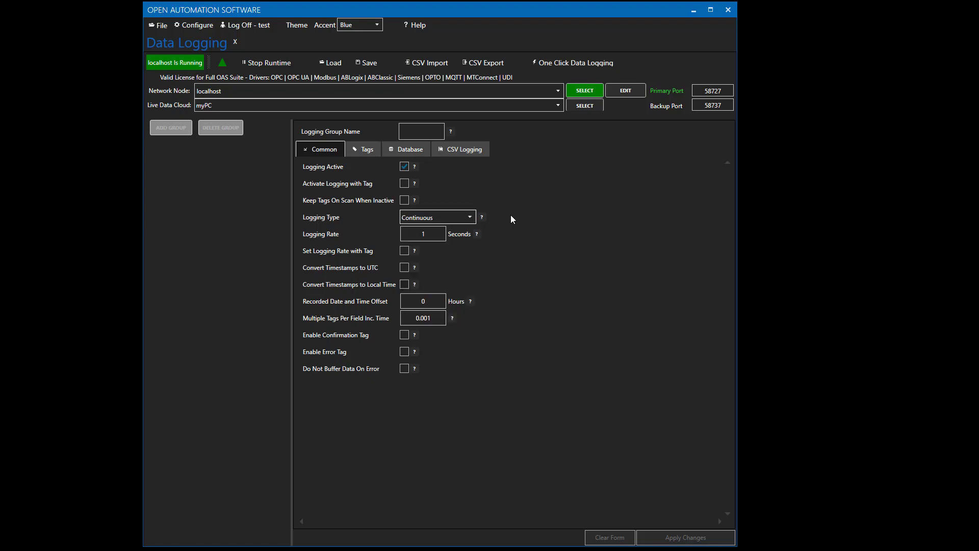
click(440, 234)
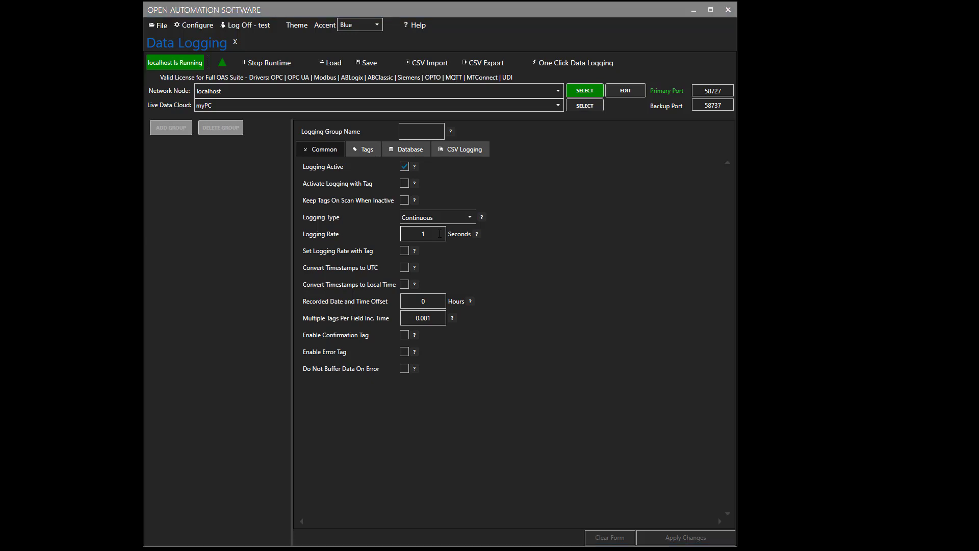
Step: Add the Ramp.Value tag to the logging group's tag list with the field name Ramp
click(365, 149)
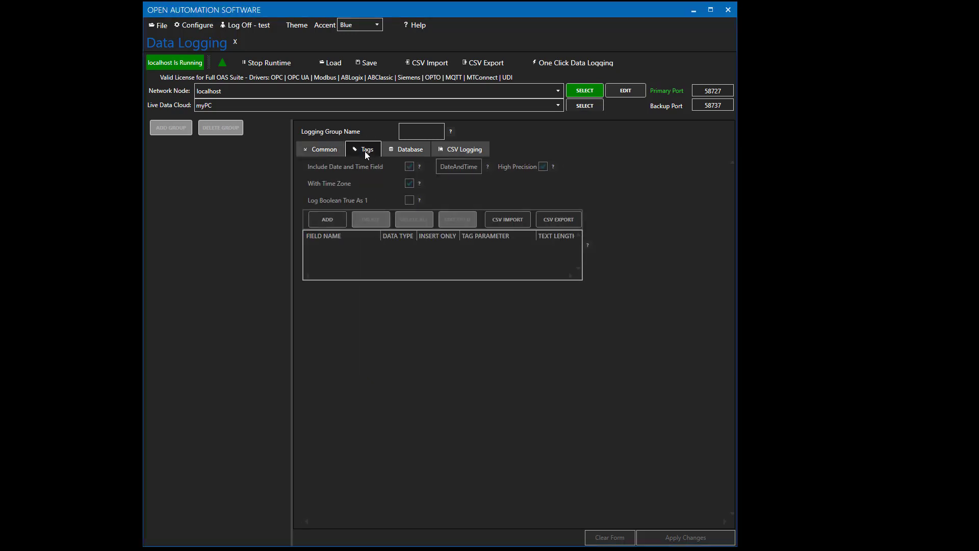
click(334, 224)
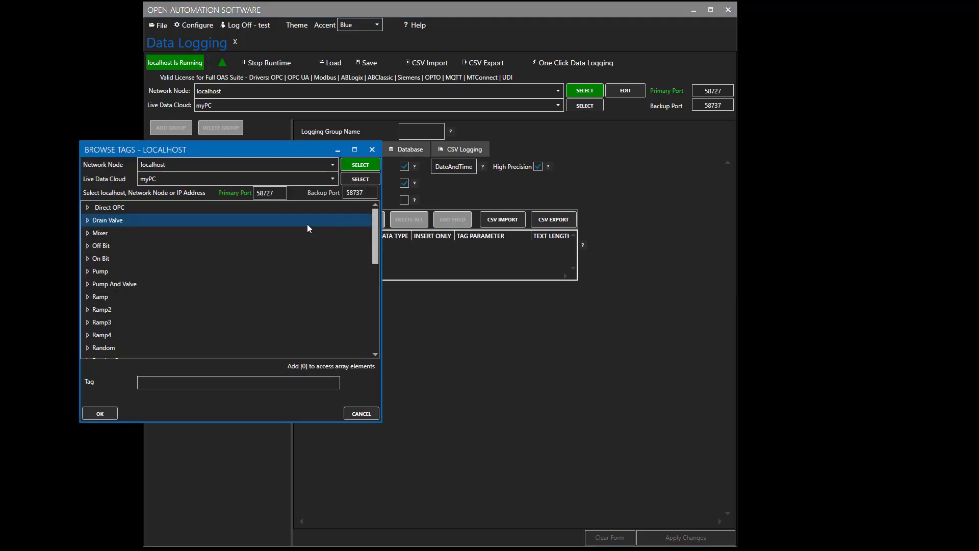
click(87, 301)
click(102, 310)
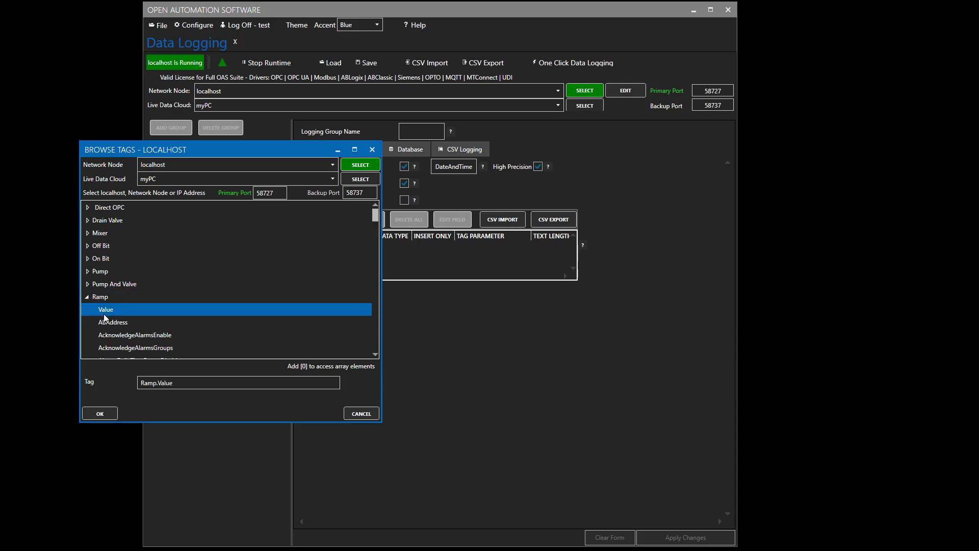
click(100, 413)
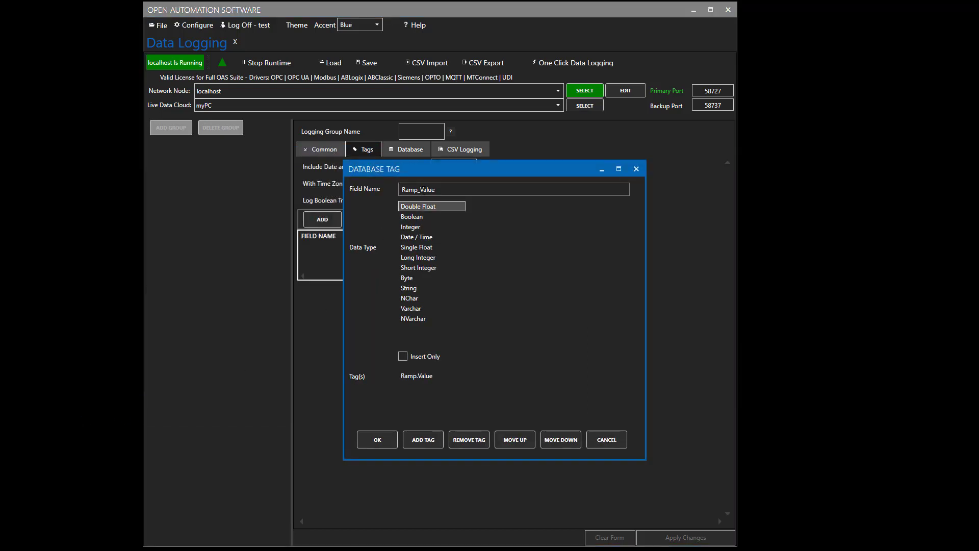
drag(418, 190, 495, 186)
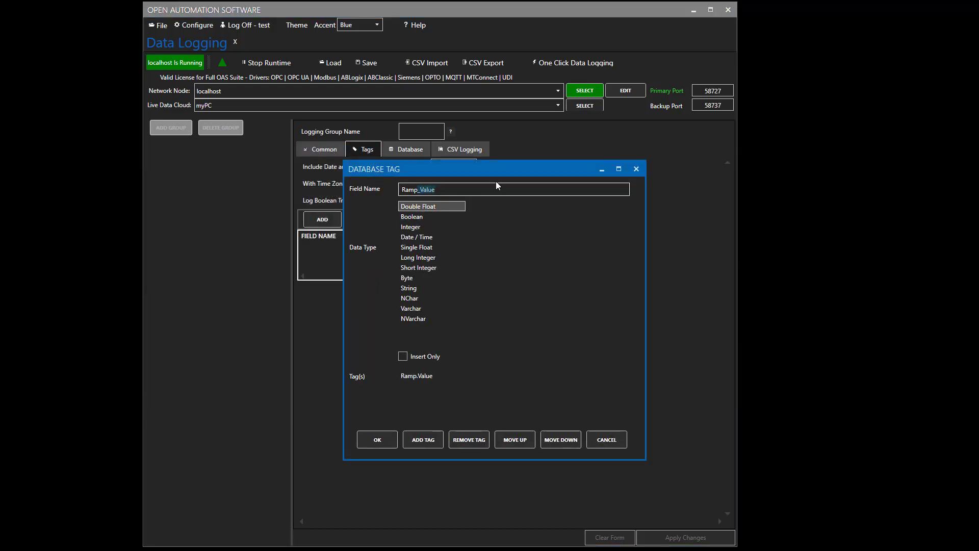
key(BackSpace)
click(382, 439)
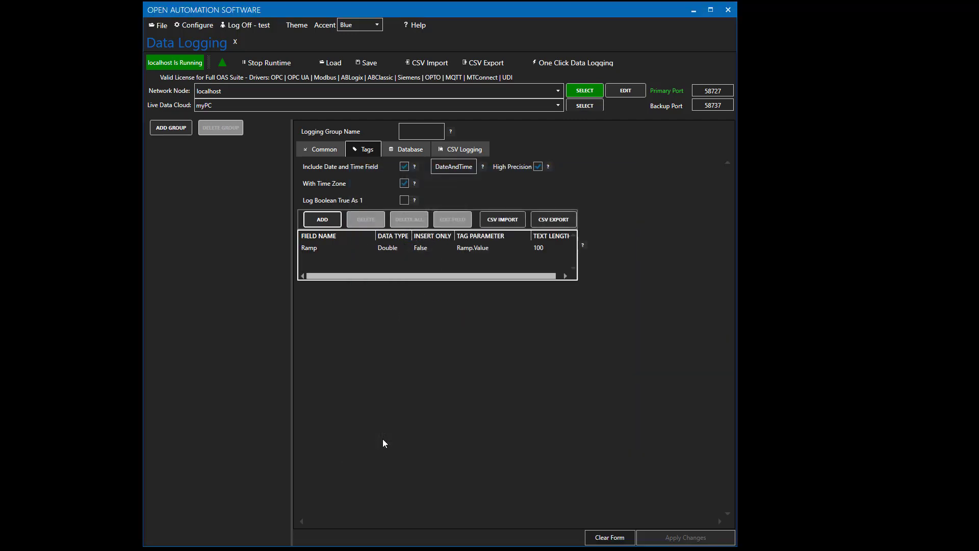
Step: Add the Sine.Value tag to the logging group with the field name Sine
click(335, 226)
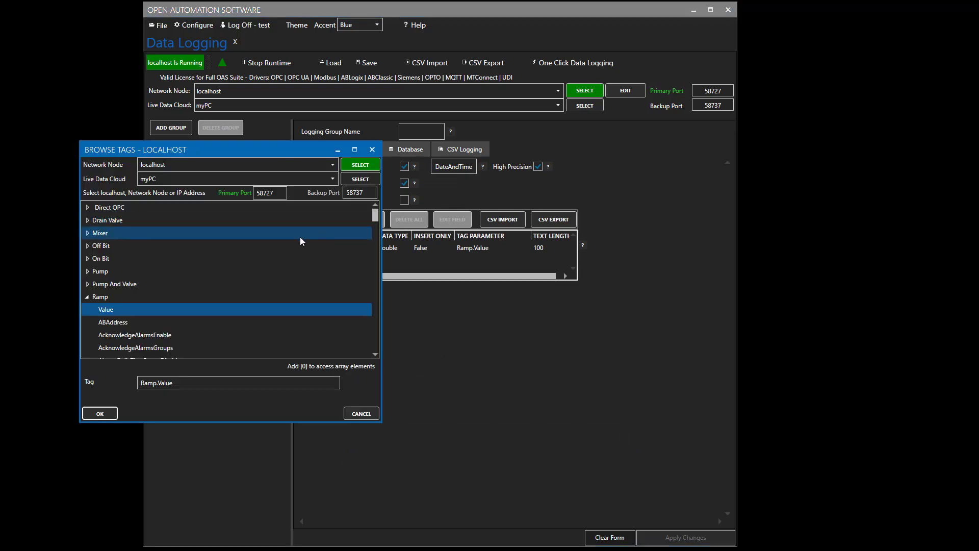
click(88, 296)
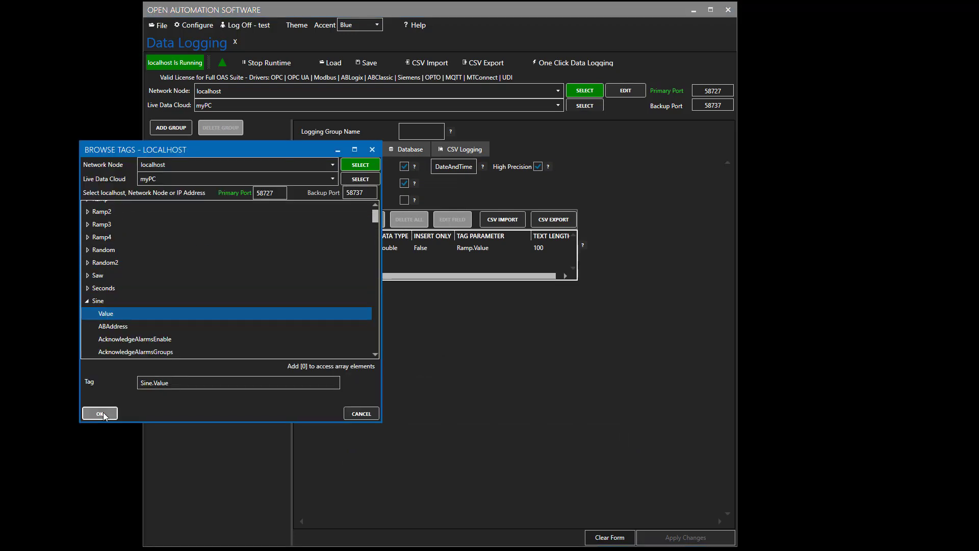
click(102, 414)
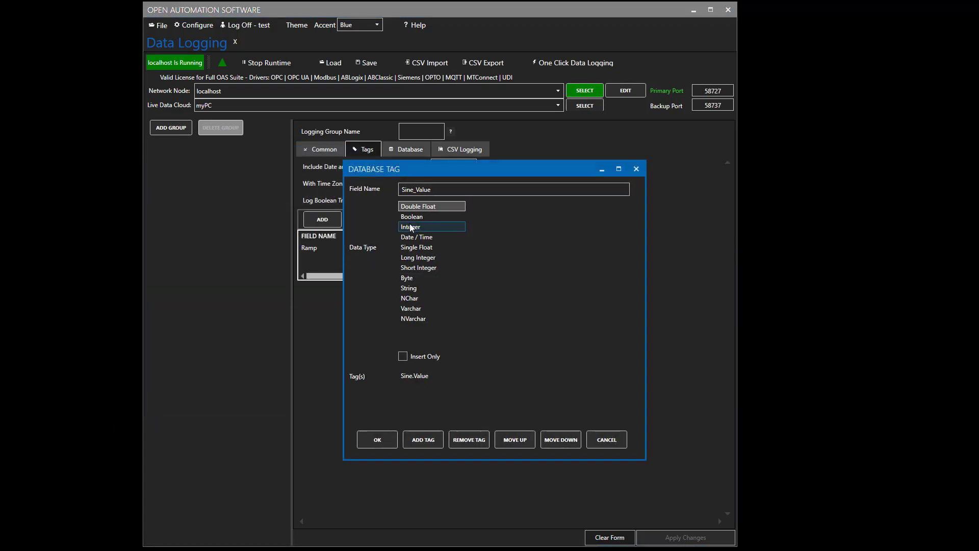
key(shift+End)
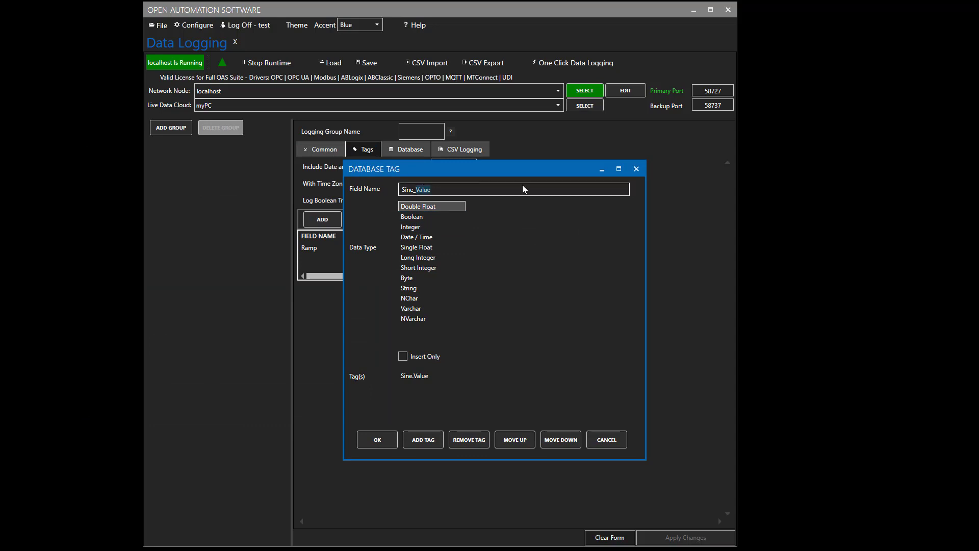
key(BackSpace)
click(378, 439)
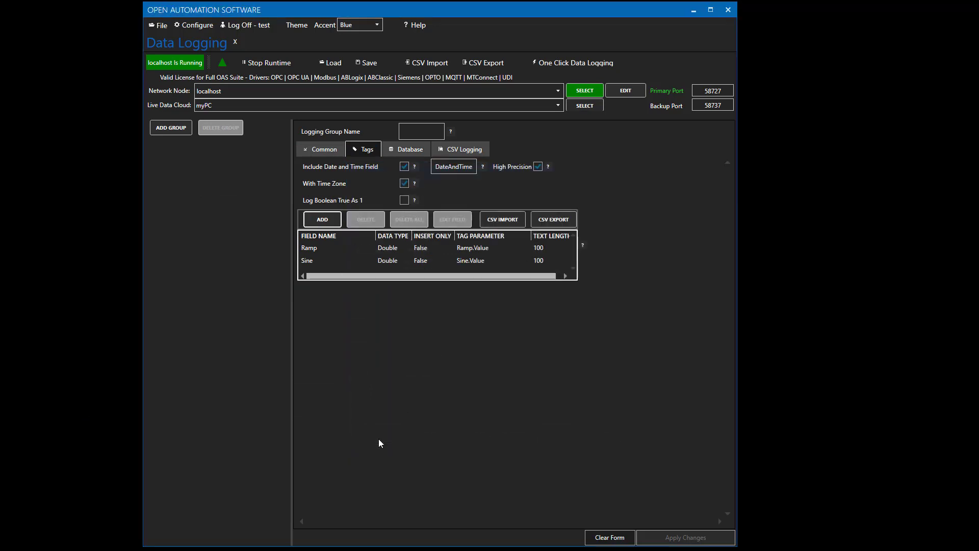
Step: Add the Random.Value tag to the logging group with the field name Random
click(551, 218)
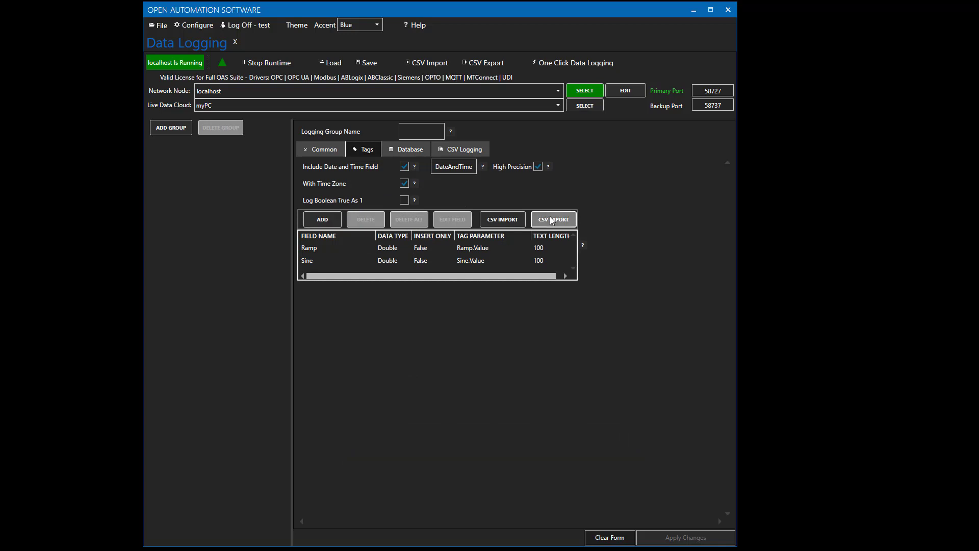
click(319, 220)
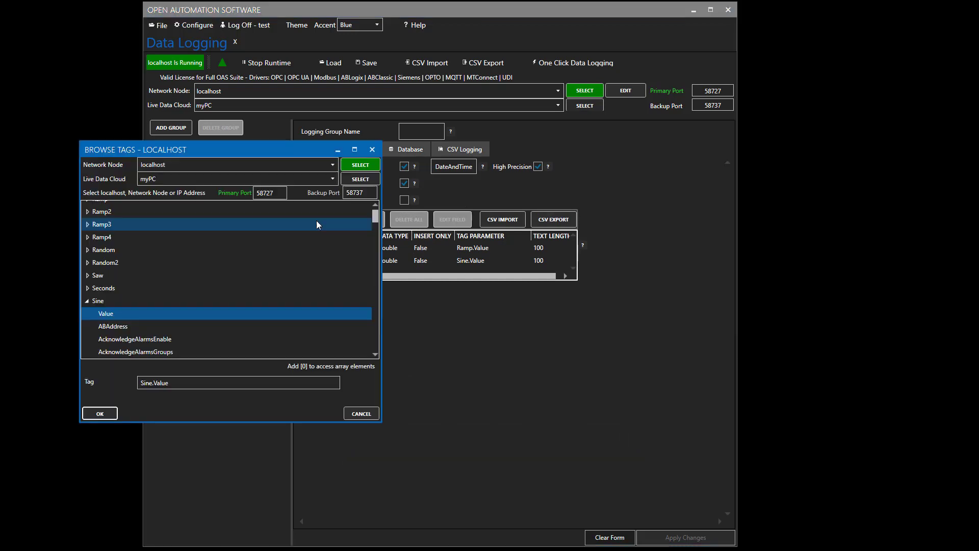
click(86, 301)
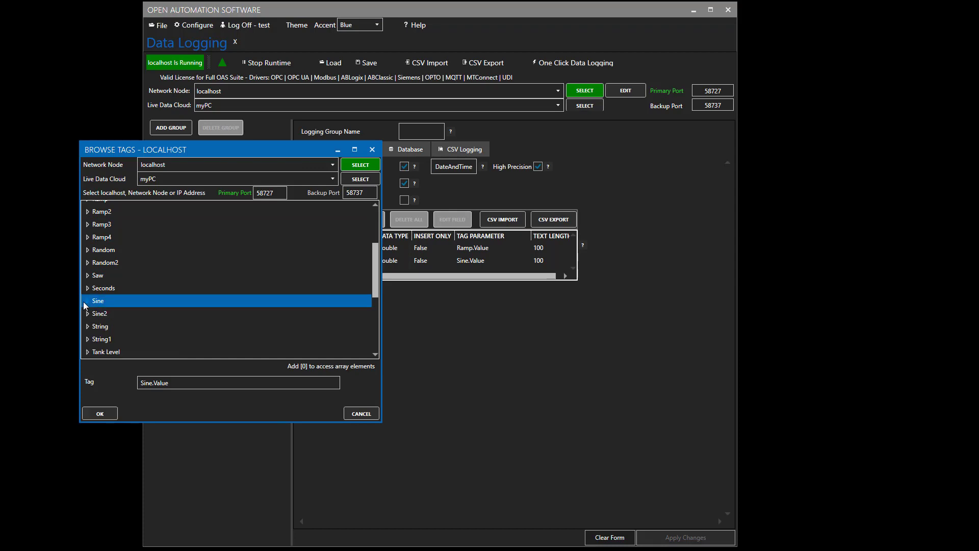
click(87, 250)
click(101, 263)
click(105, 411)
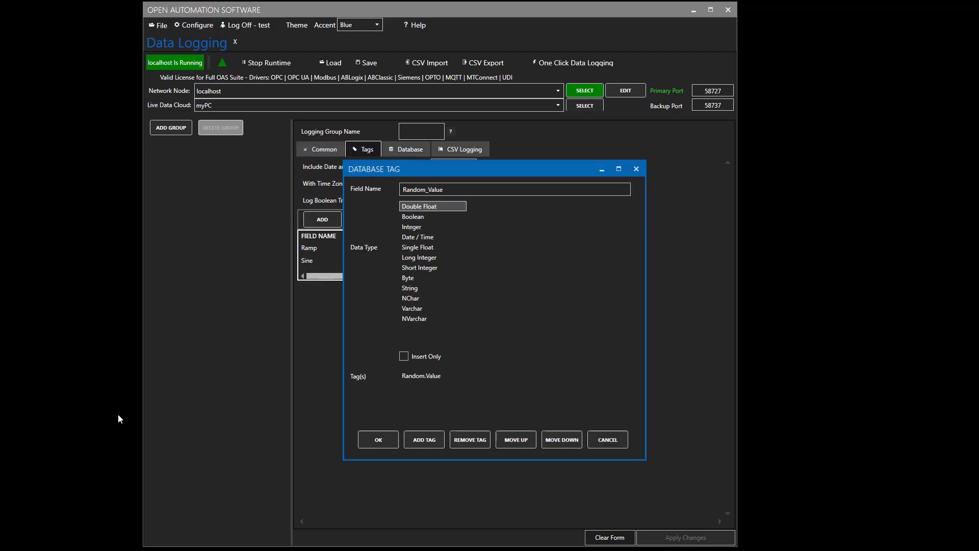
drag(426, 189, 583, 179)
key(BackSpace)
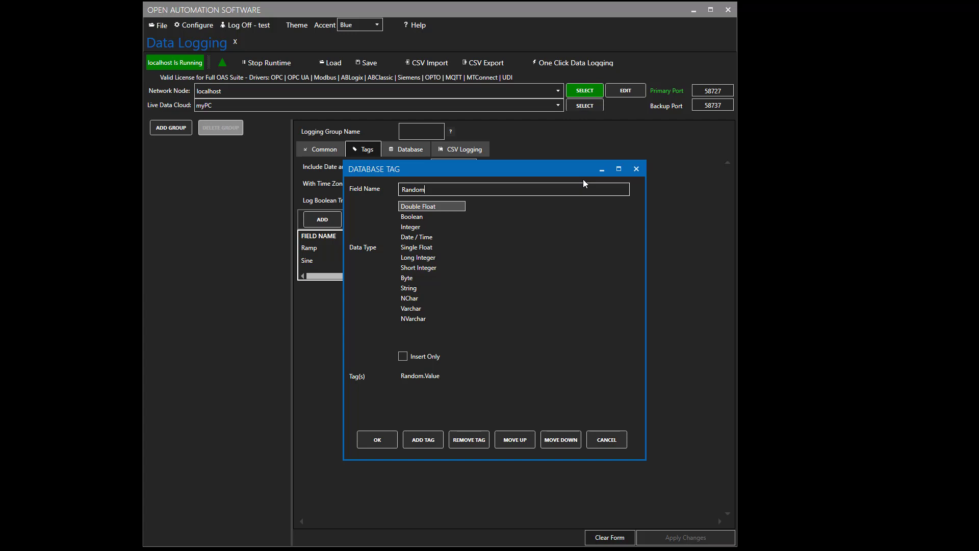
click(383, 437)
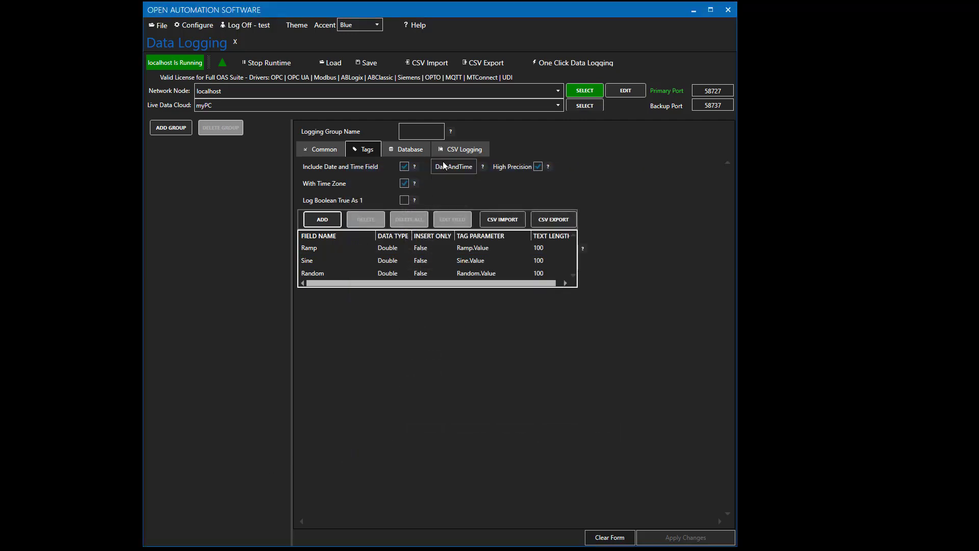
Step: Enable logging to a database for the logging group and select SQL Server as the provider
click(413, 154)
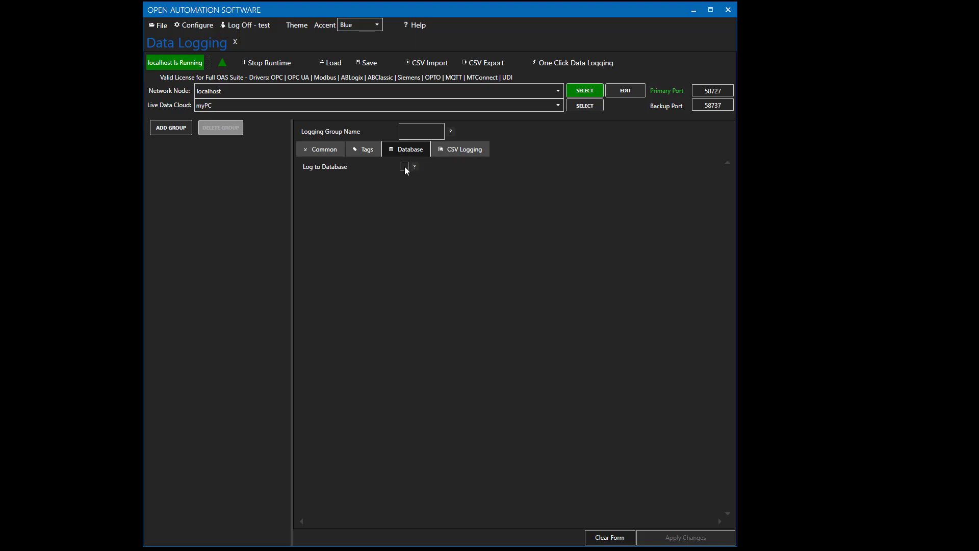
click(405, 166)
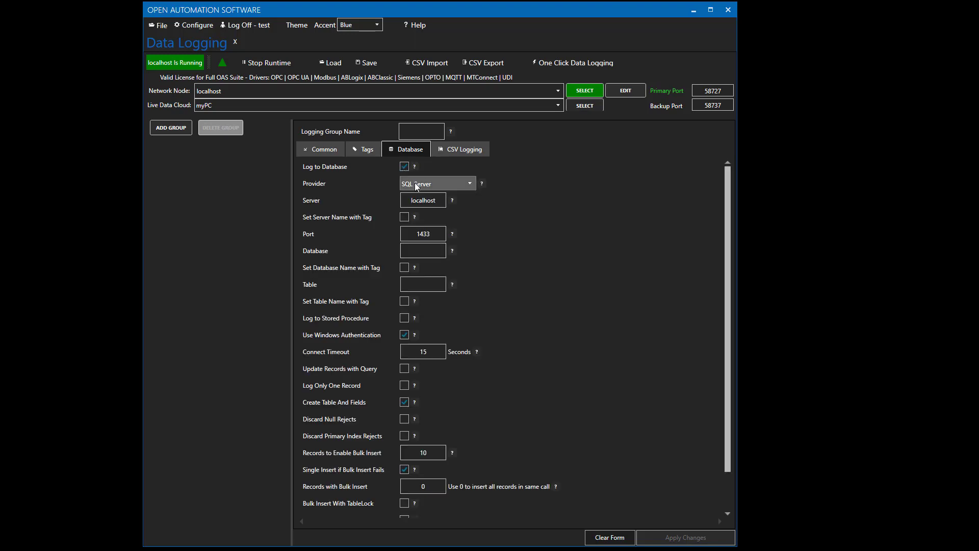
click(469, 184)
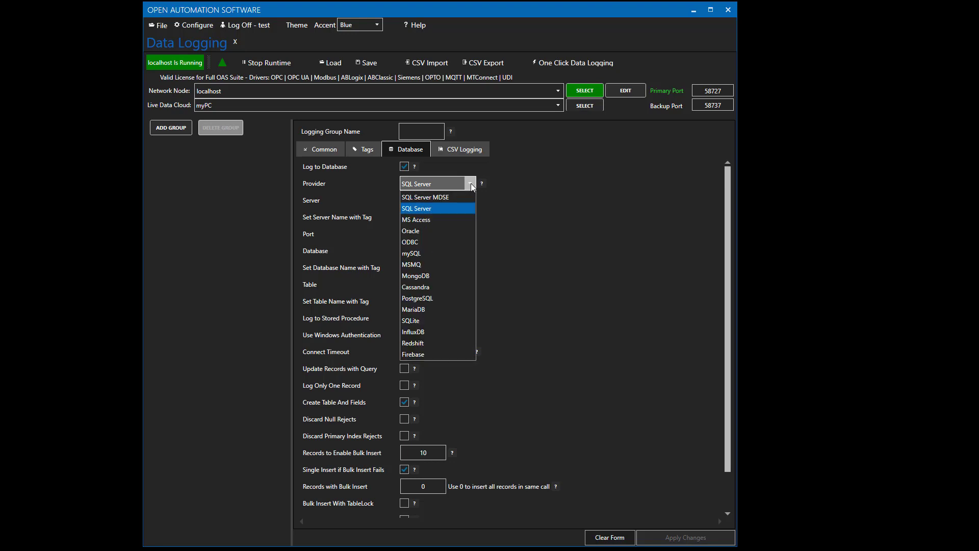
click(439, 209)
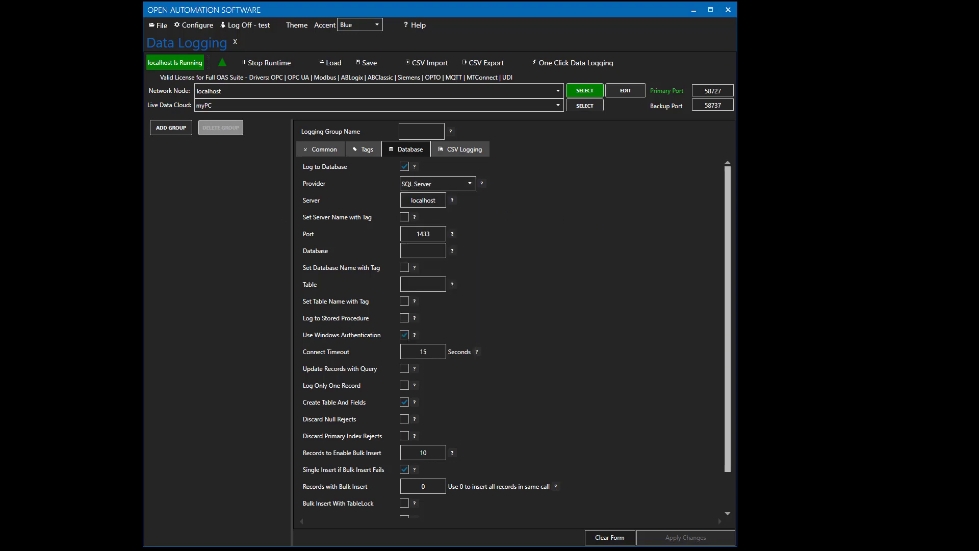
Step: Look up the server name in SQL Server Management Studio and set the logging group's server to MSI\SQLEXPRESS
double_click(433, 201)
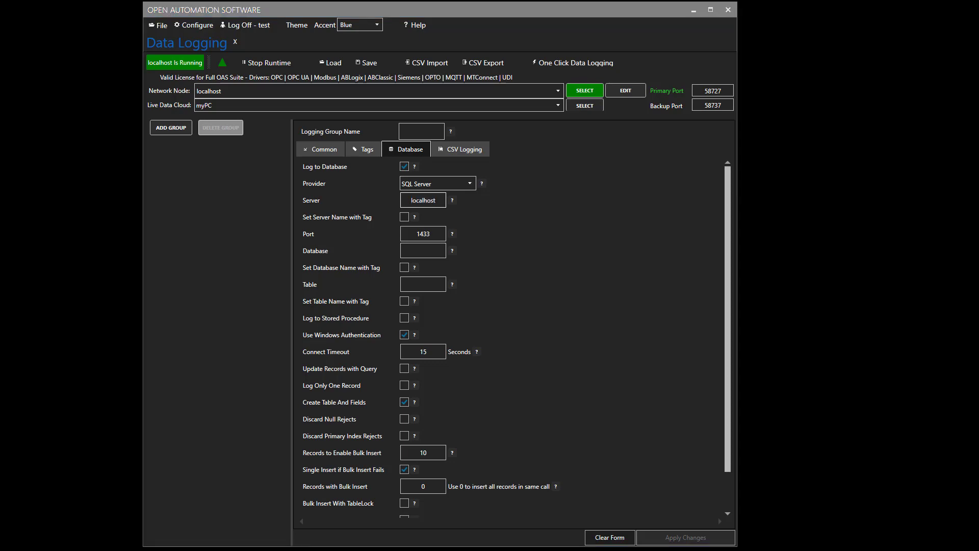
key(alt+Tab)
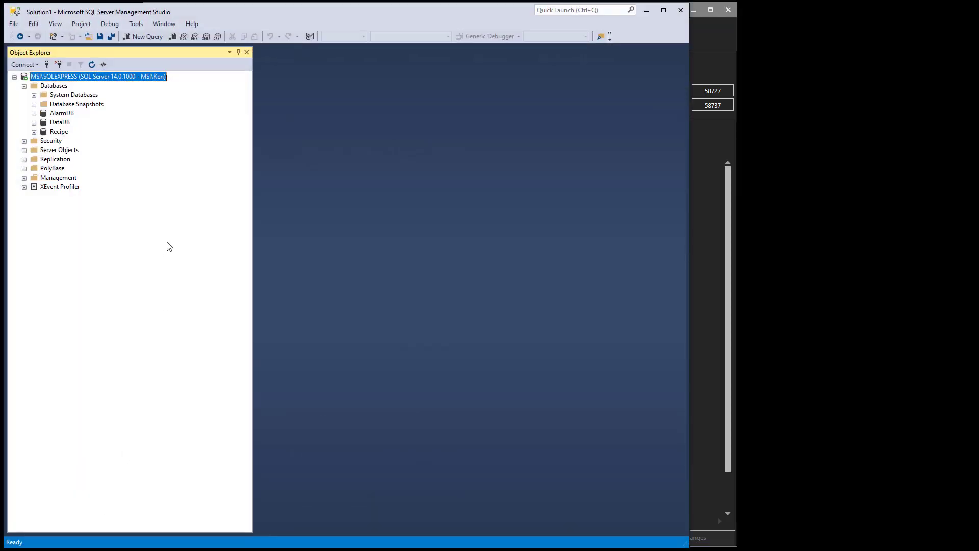
right_click(95, 81)
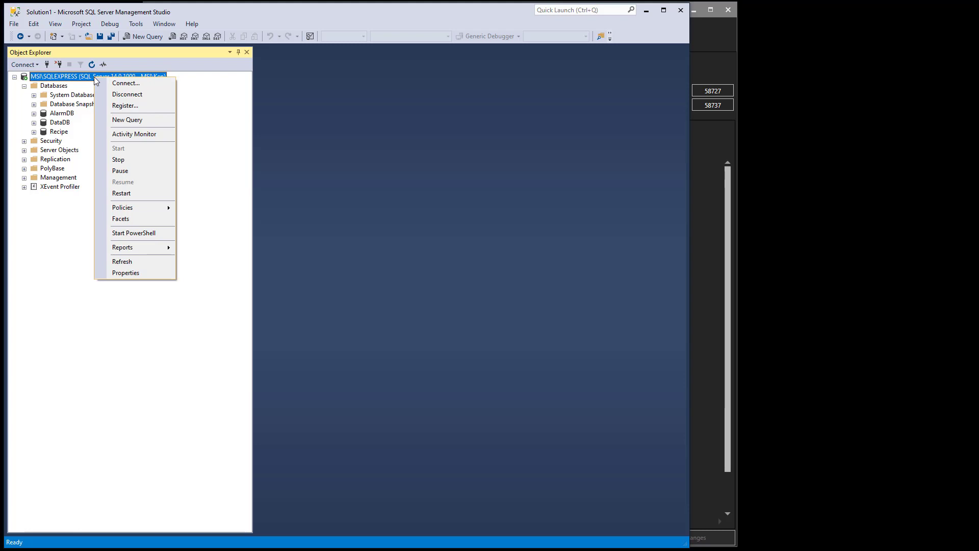
click(130, 87)
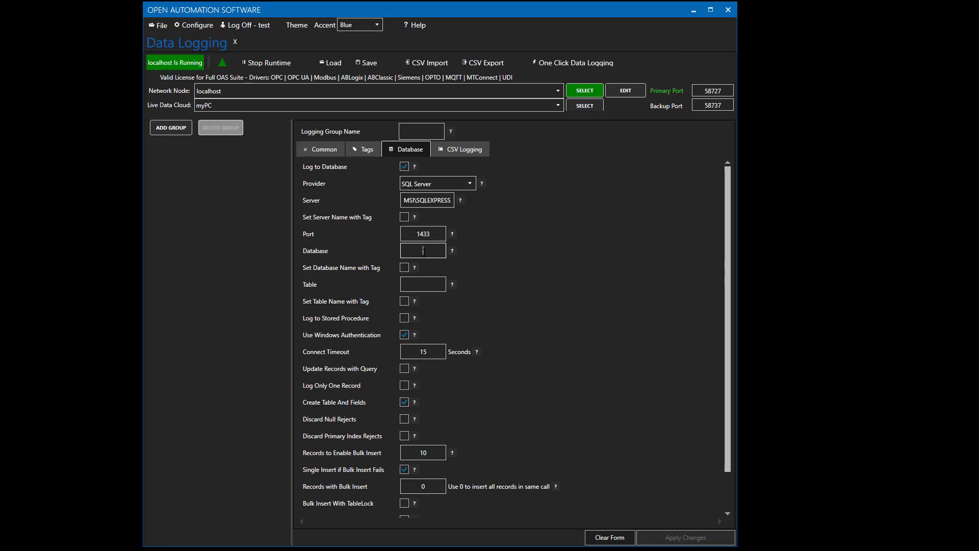
Step: Set the logging group's database to DataDB and its table to Continuous
text(DataDB)
click(426, 284)
text(Continuous)
click(485, 215)
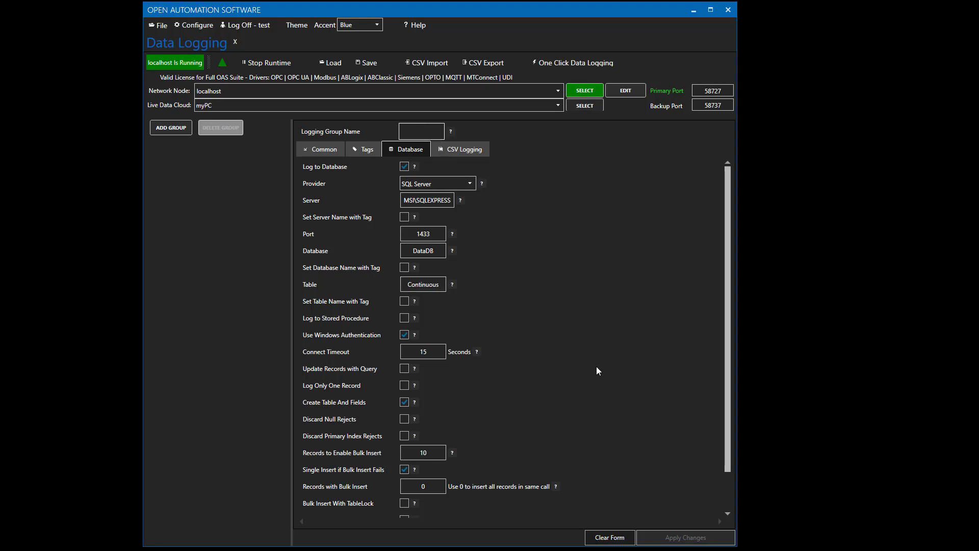
Step: Name the logging group Continuous and add it, and review its common and tag settings
text(Continuous)
click(179, 130)
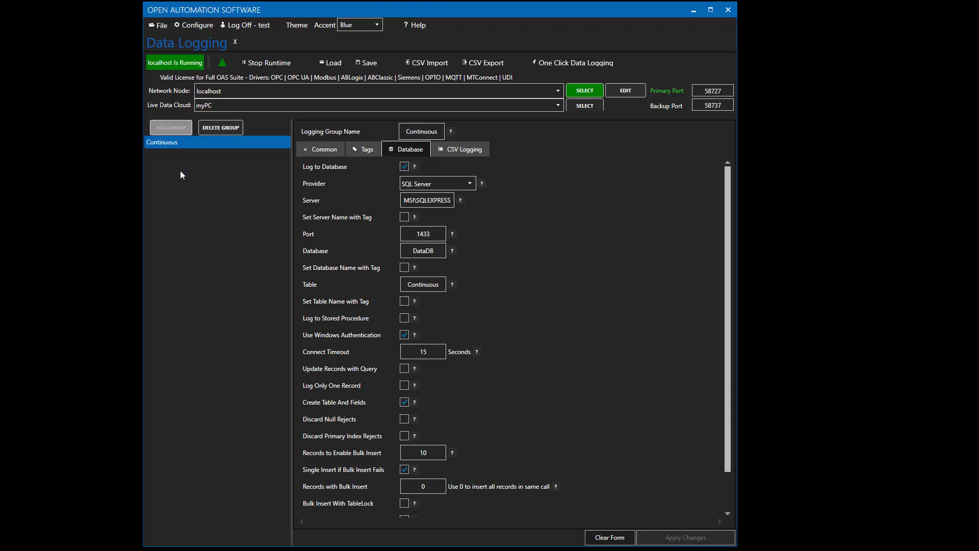
click(324, 148)
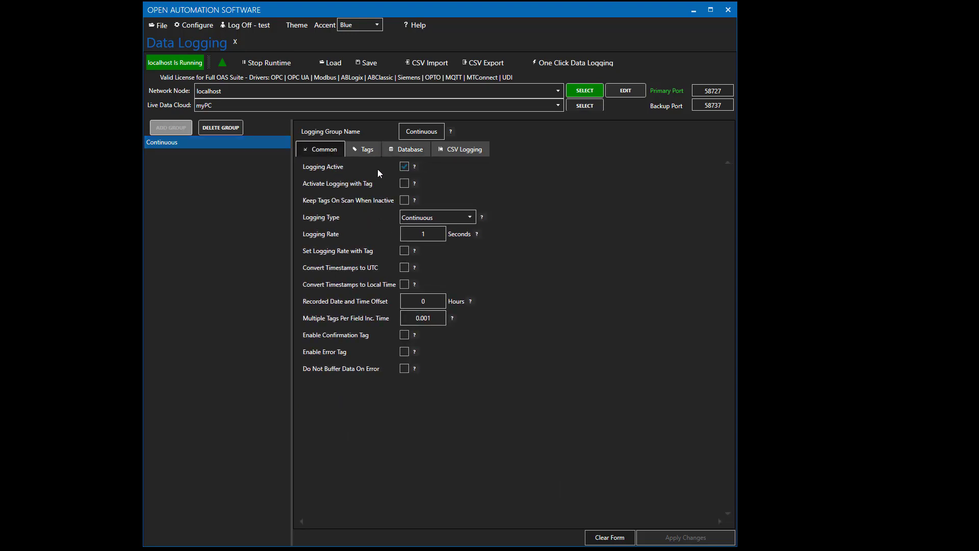
click(375, 150)
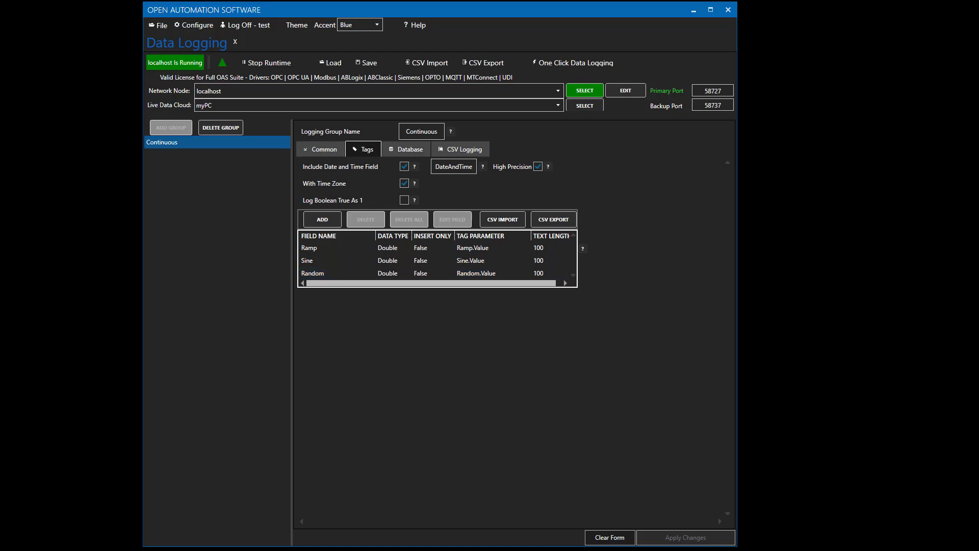
Step: Switch to SQL Server Management Studio, expand the DataDB database and refresh its tables
key(alt+Tab)
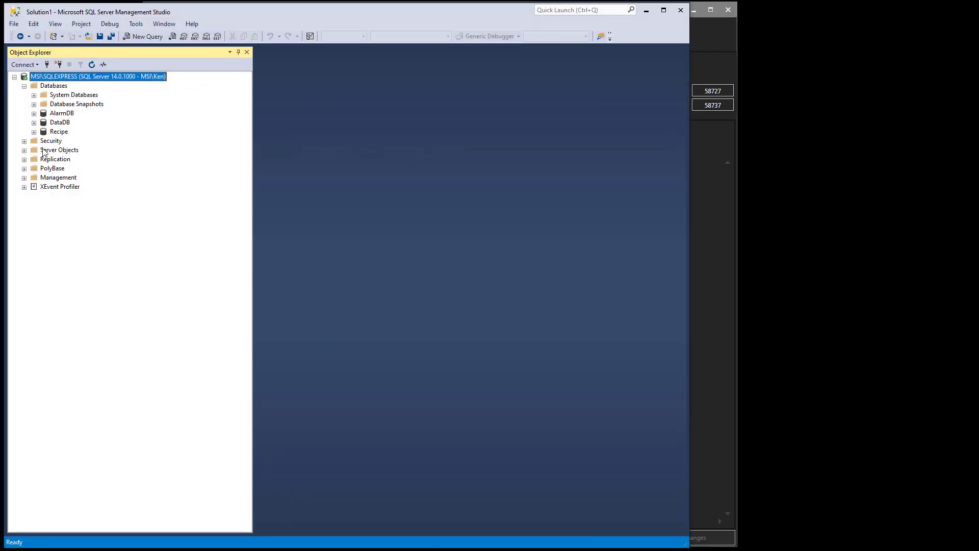
click(33, 123)
click(44, 141)
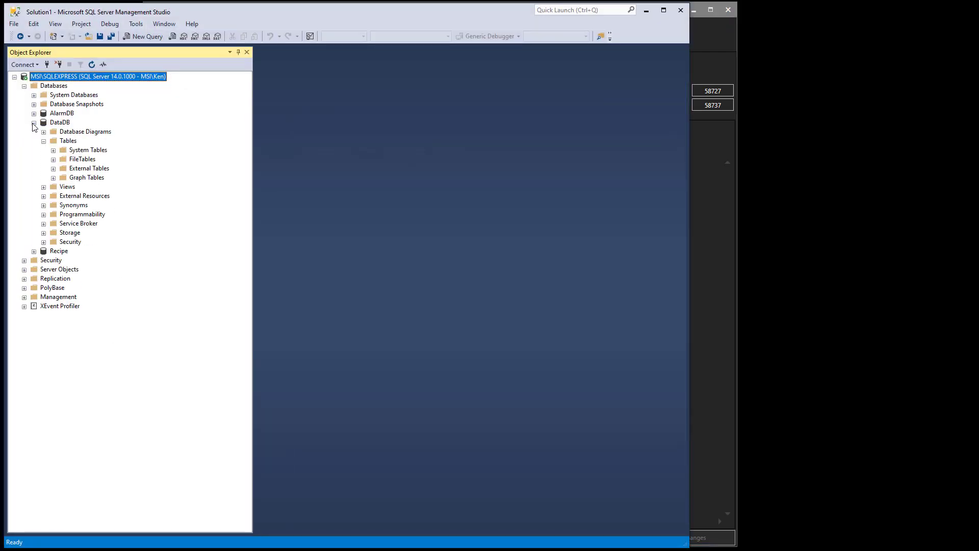
right_click(64, 141)
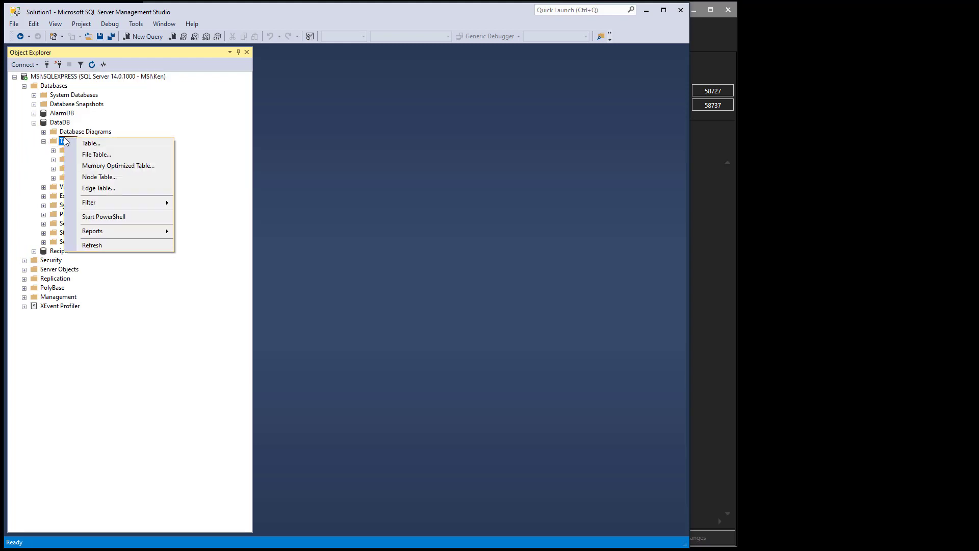
click(98, 246)
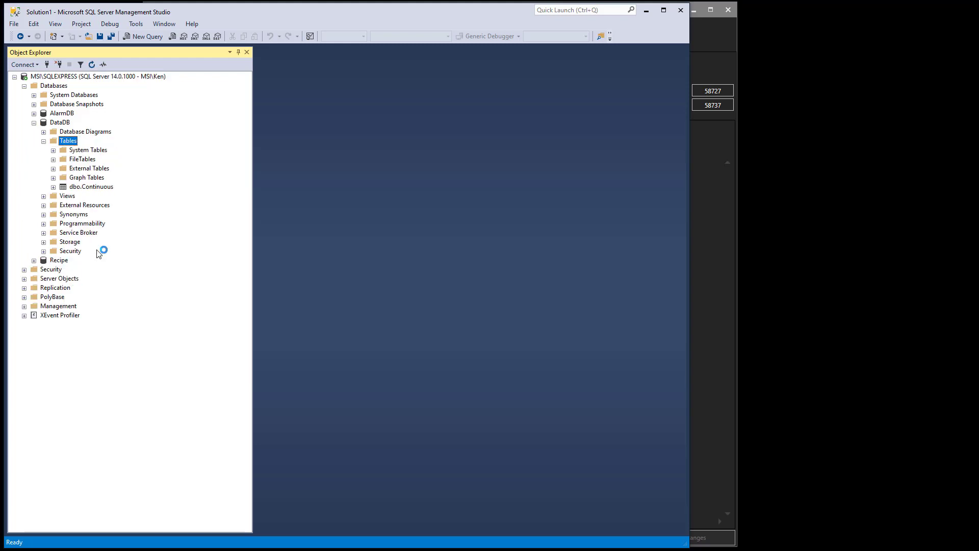
Step: Query the top 1000 rows of the dbo.Continuous table and examine the logged timestamps and tag values
click(74, 188)
right_click(76, 187)
click(115, 216)
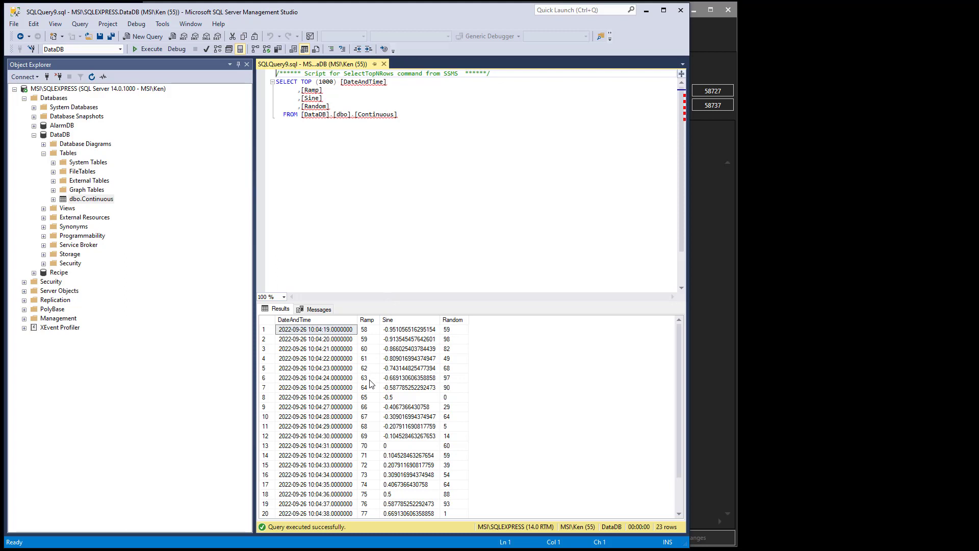
click(332, 370)
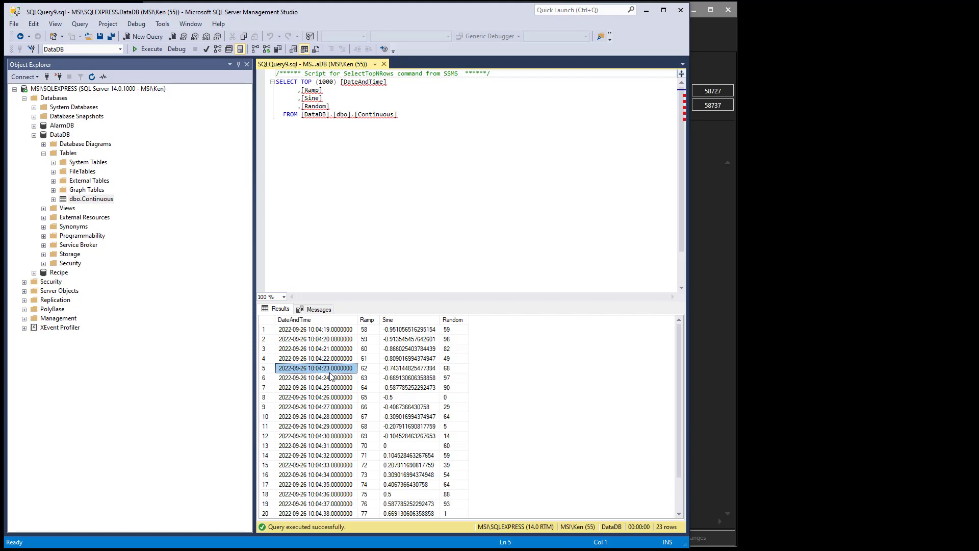
click(338, 339)
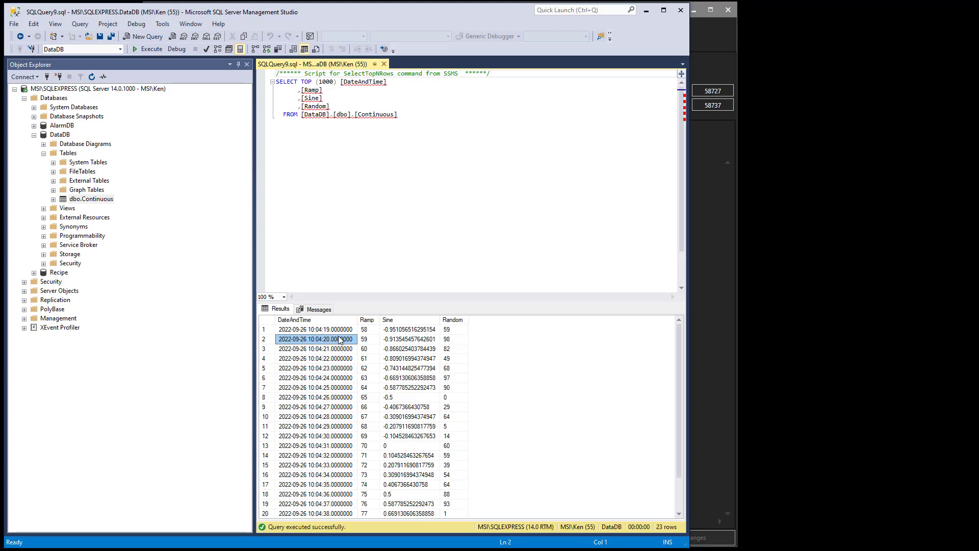
click(339, 330)
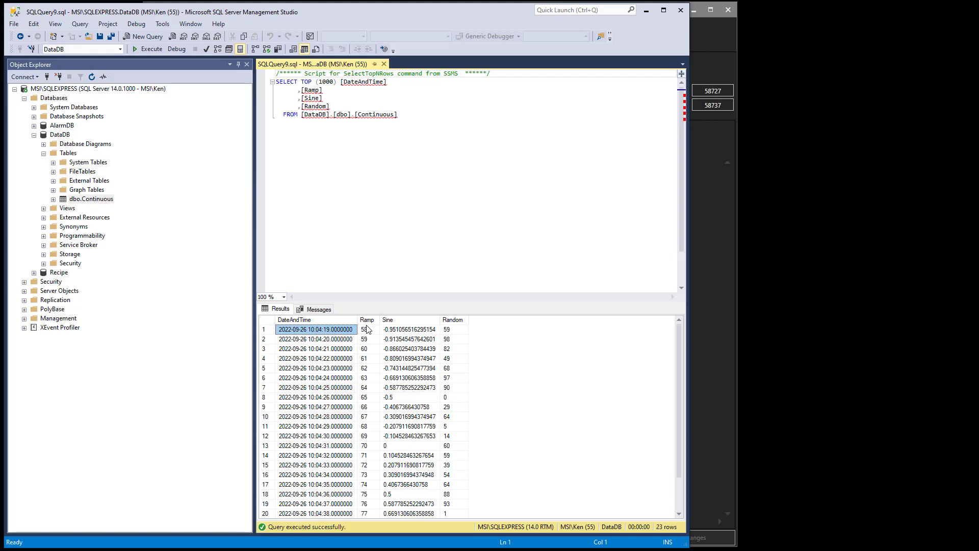
click(340, 341)
click(336, 349)
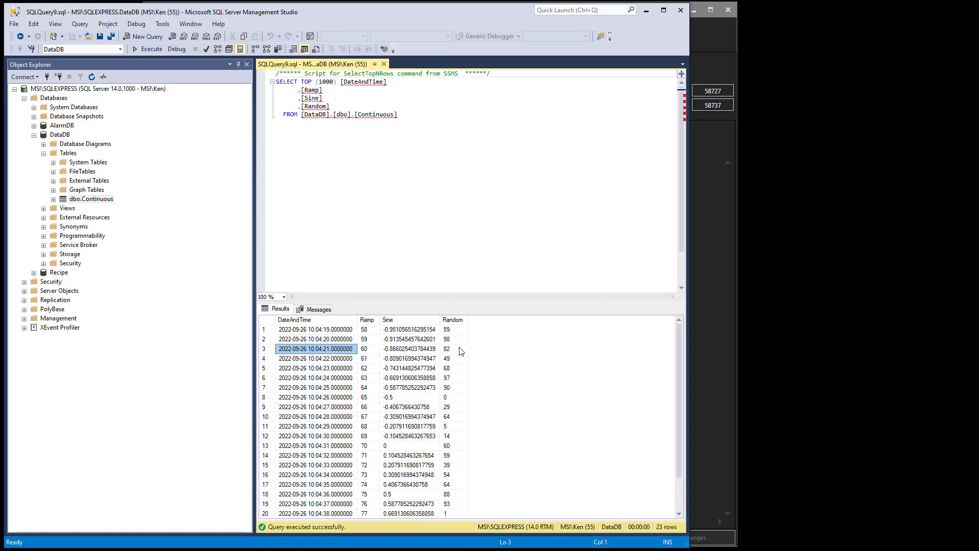
click(648, 12)
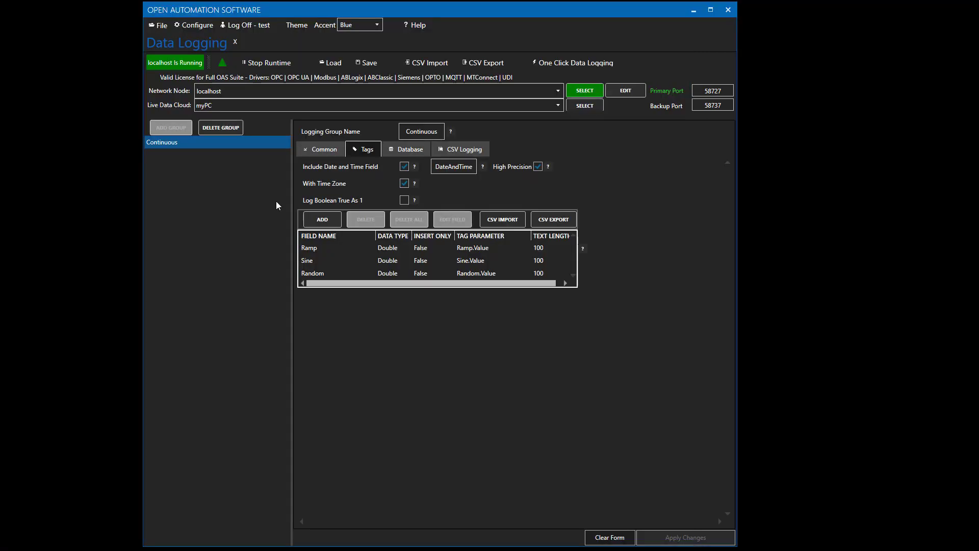
Step: Save the data logging configuration as My Data in C:\OAS Logging and make it the default to load on startup
click(371, 64)
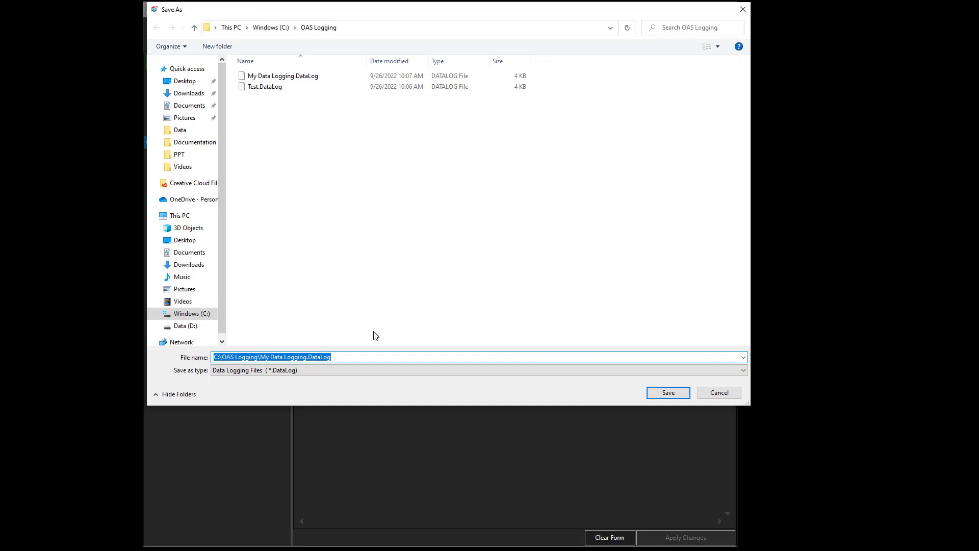
text(My Data)
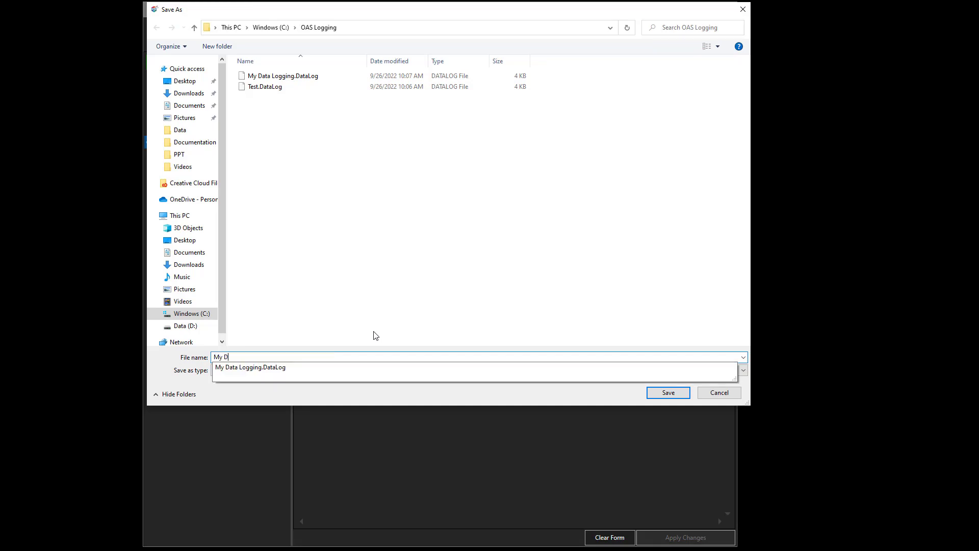
key(Return)
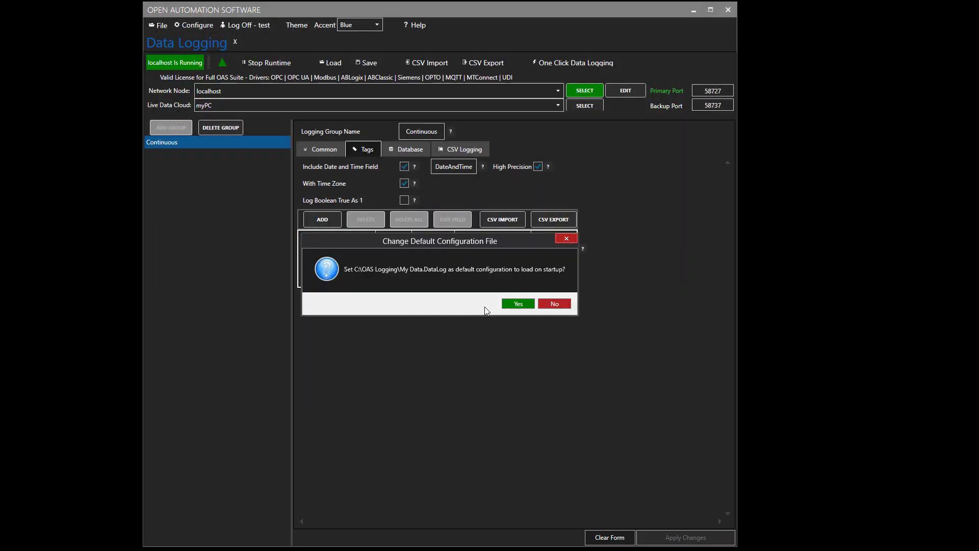
click(516, 304)
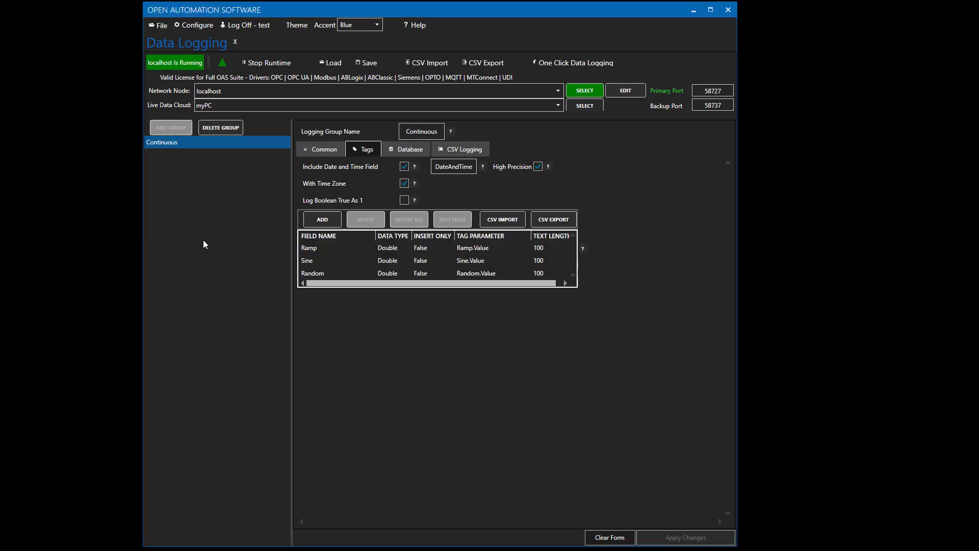
Step: Check the default data logging configuration file path in the options and close the options page
click(197, 26)
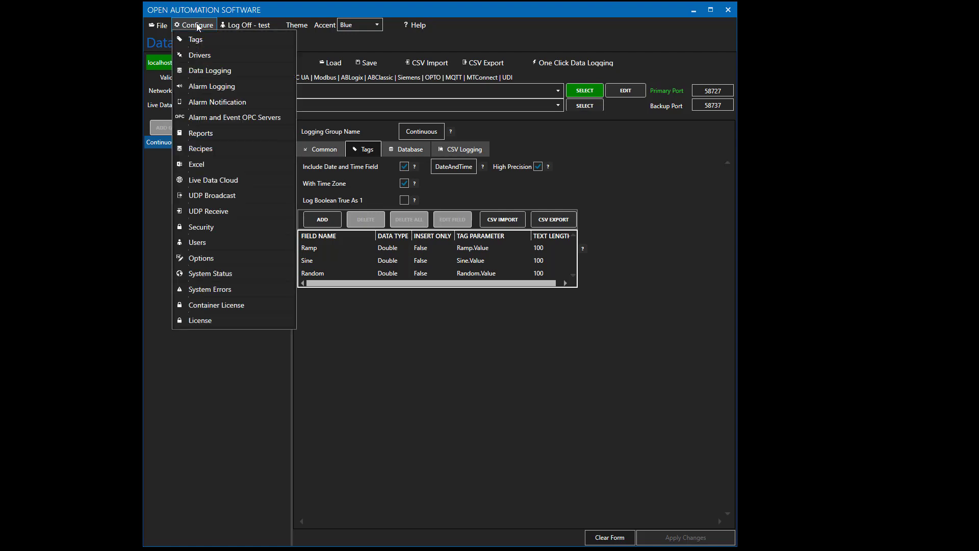
click(211, 259)
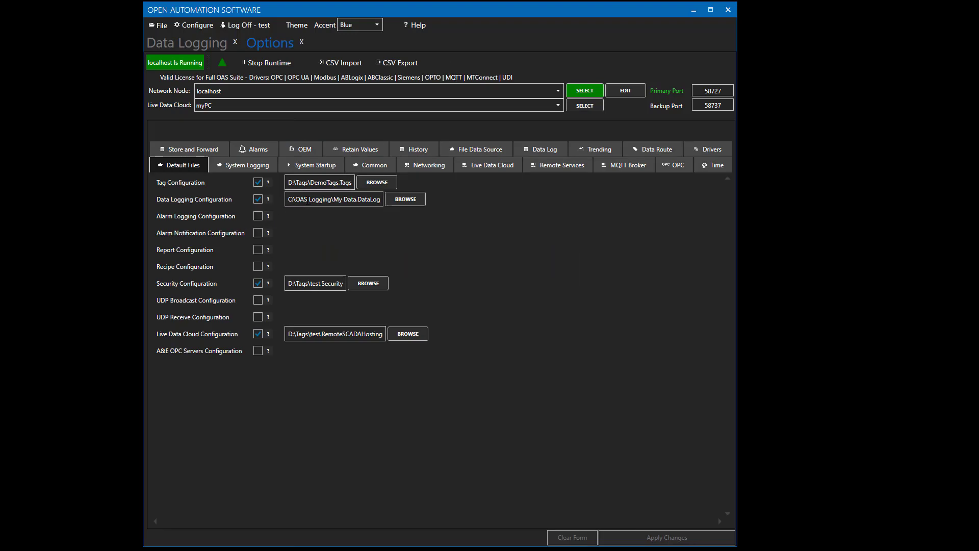
drag(291, 199, 392, 201)
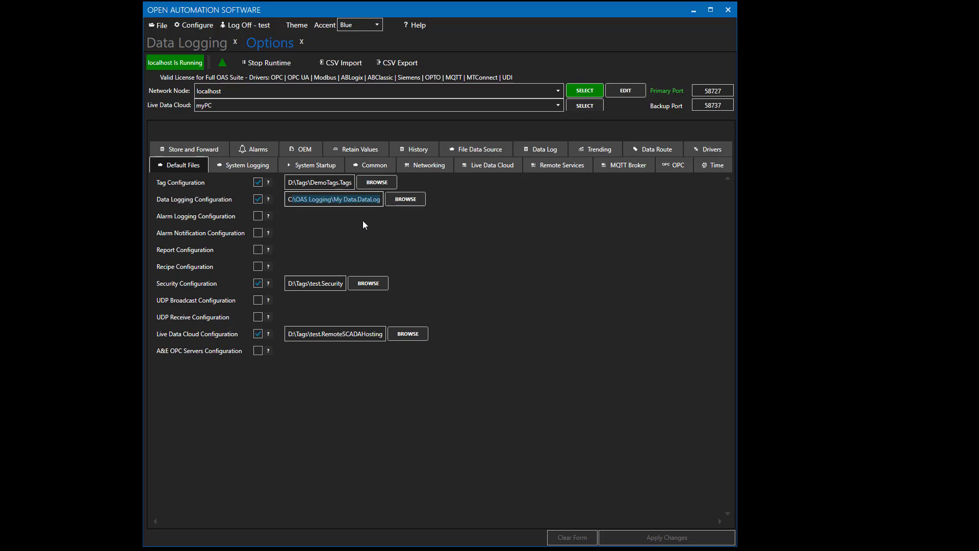
click(302, 42)
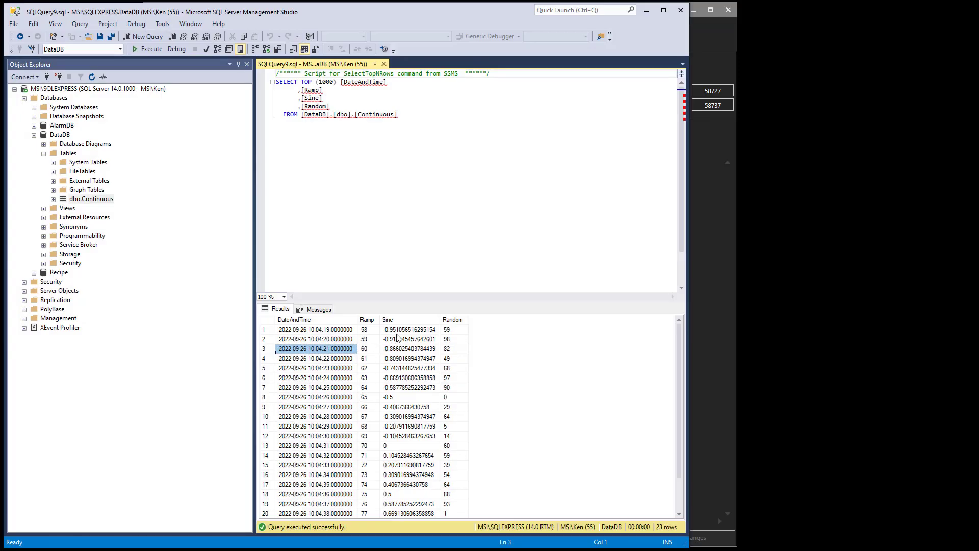
Step: Return to Open Automation Software, set the logging type to Continuous Narrow and rename the group as Continuous Narrow
click(646, 10)
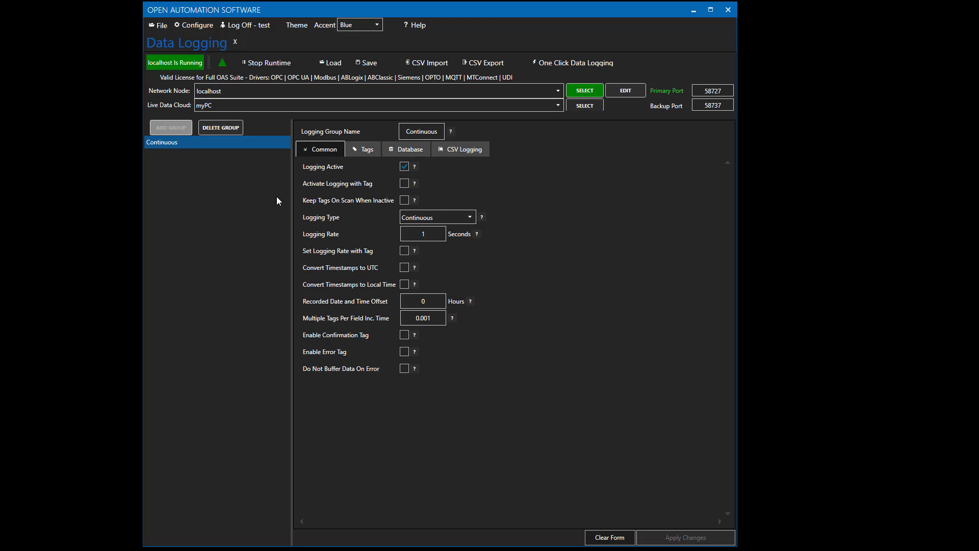
click(455, 218)
click(436, 242)
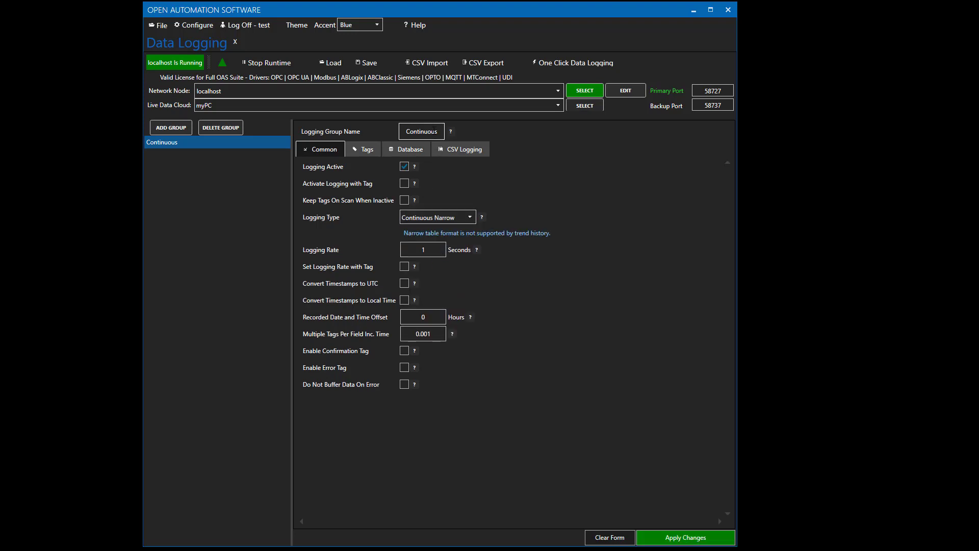
click(434, 130)
text(Narrow)
Step: Add the Ramp.Value tag to the Continuous Narrow group with the alias Ramp
click(358, 151)
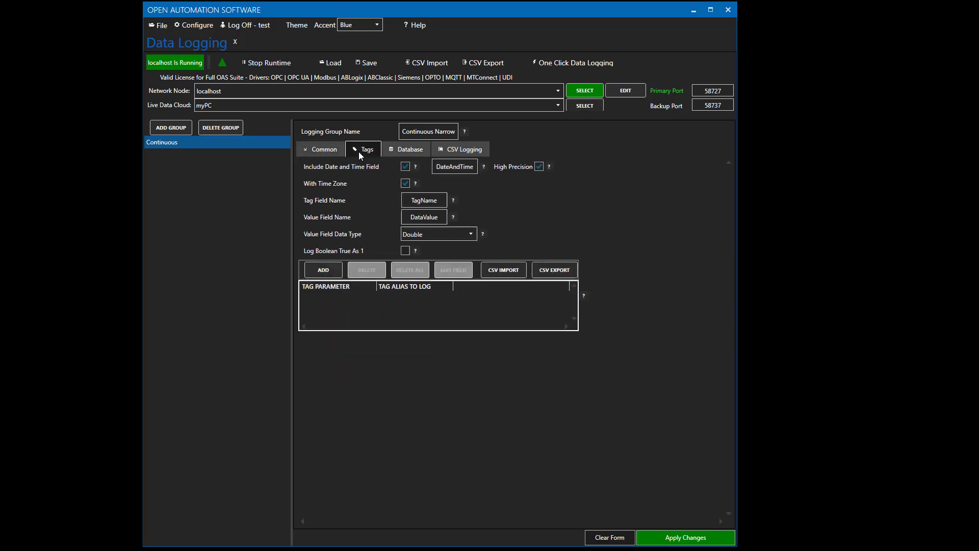
click(322, 271)
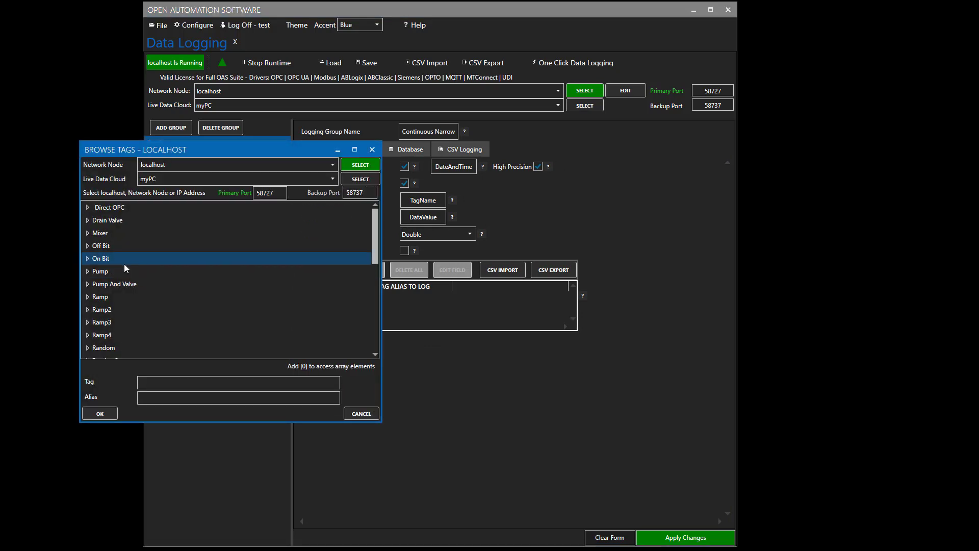
click(88, 298)
click(102, 310)
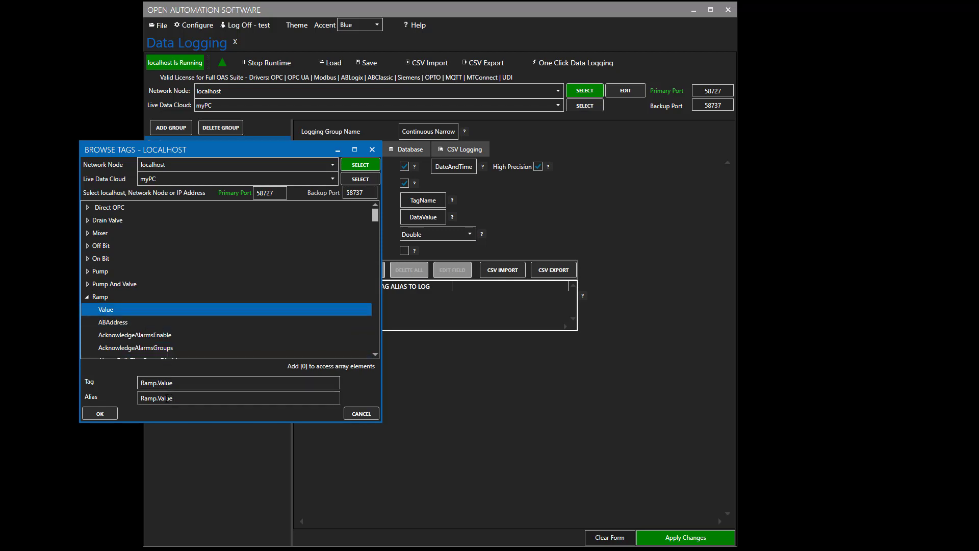
drag(157, 399, 236, 391)
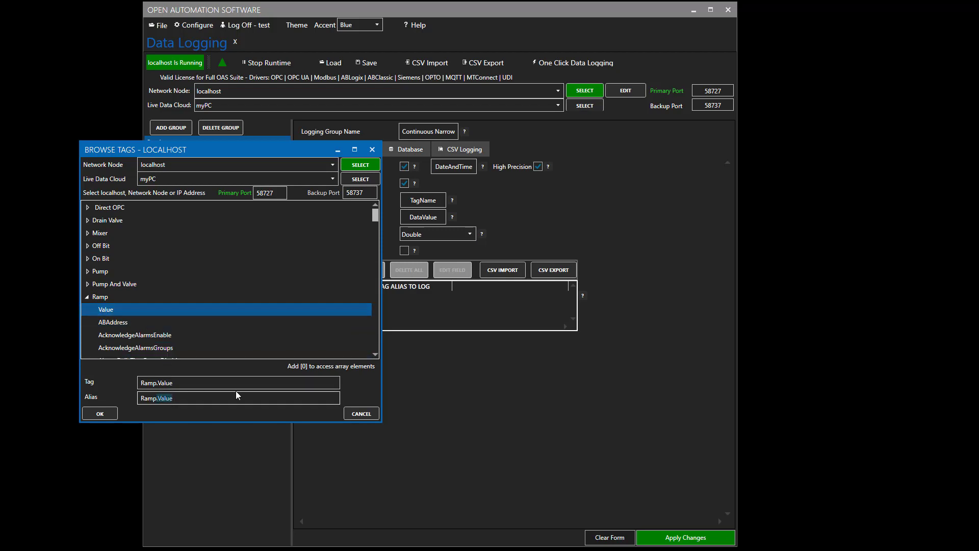
key(BackSpace)
click(100, 414)
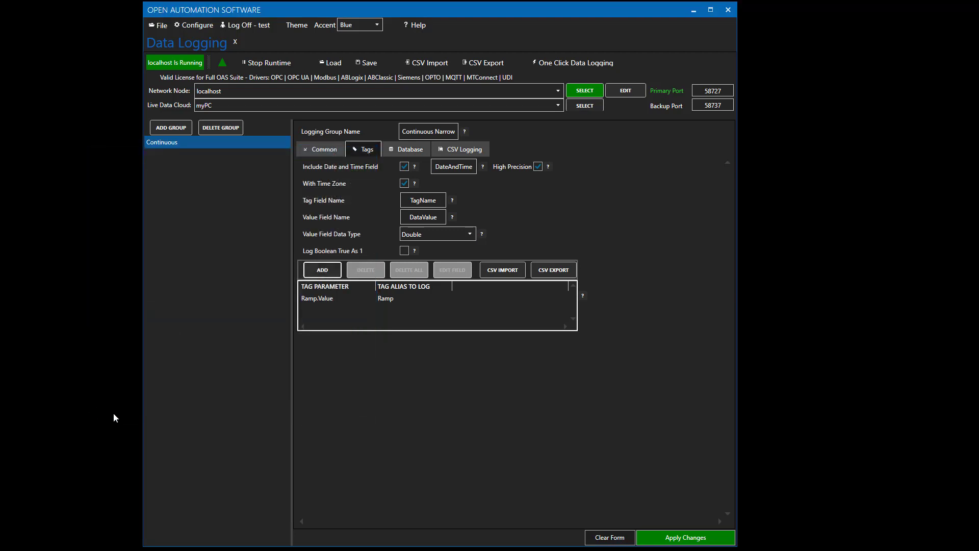
Step: Add the Random.Value tag to the Continuous Narrow group with the alias Random
click(328, 270)
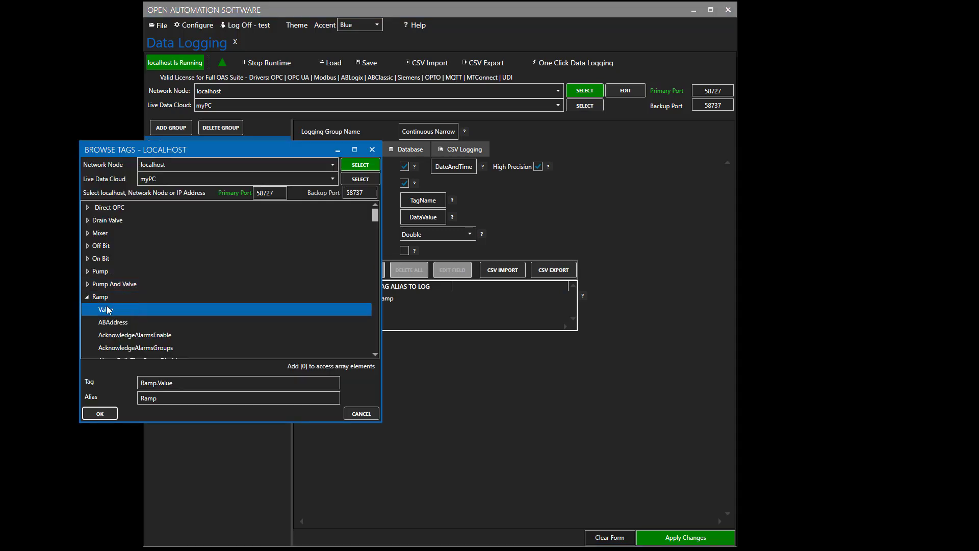
click(88, 297)
scroll(91, 325, down, 2)
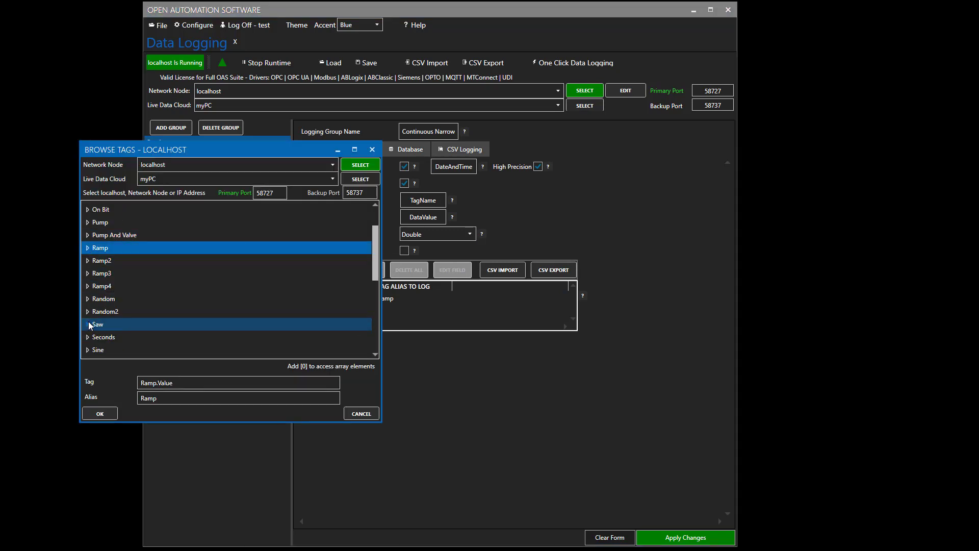
click(87, 299)
click(104, 311)
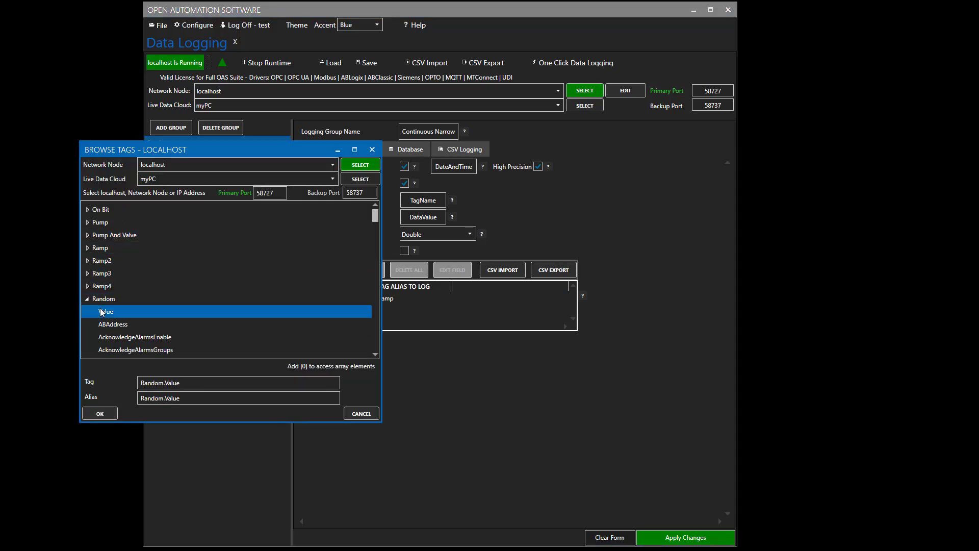
click(165, 398)
drag(165, 398, 280, 392)
key(BackSpace)
key(BackSpace)
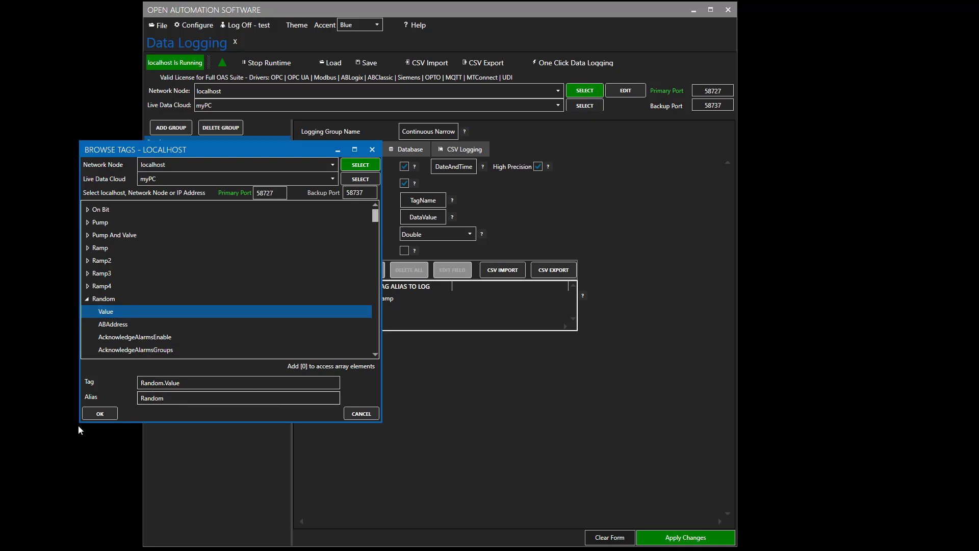
click(99, 415)
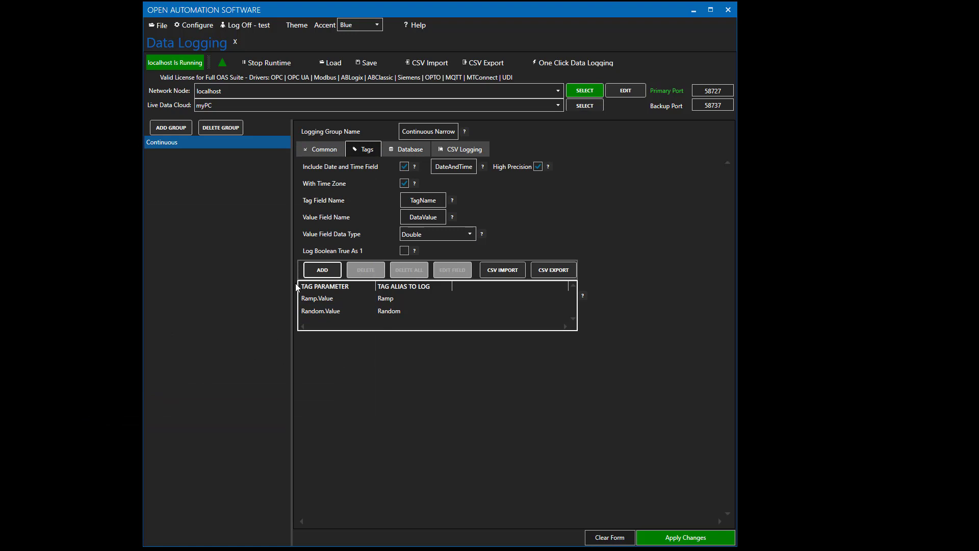
Step: Add the Sine.Value tag to the Continuous Narrow group with the alias Sine
click(321, 271)
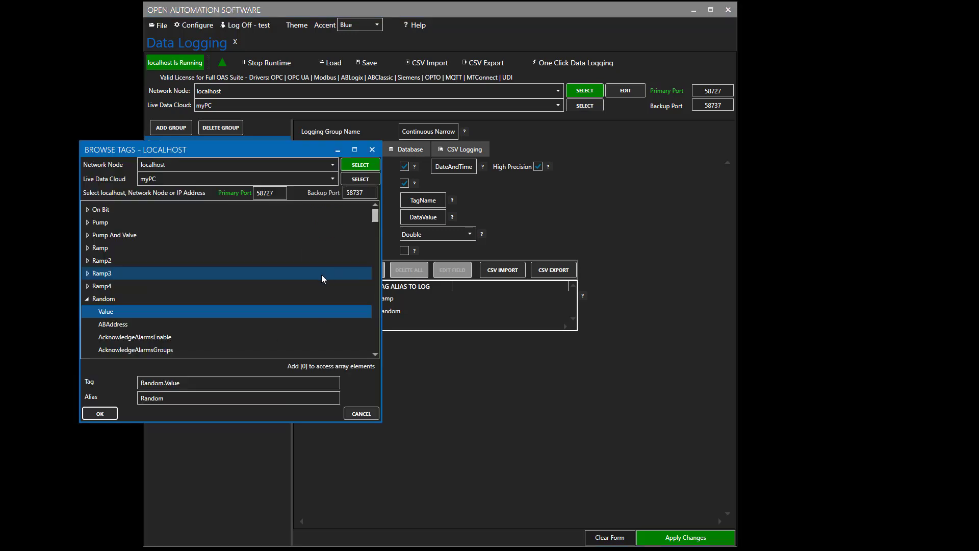
click(87, 298)
click(87, 350)
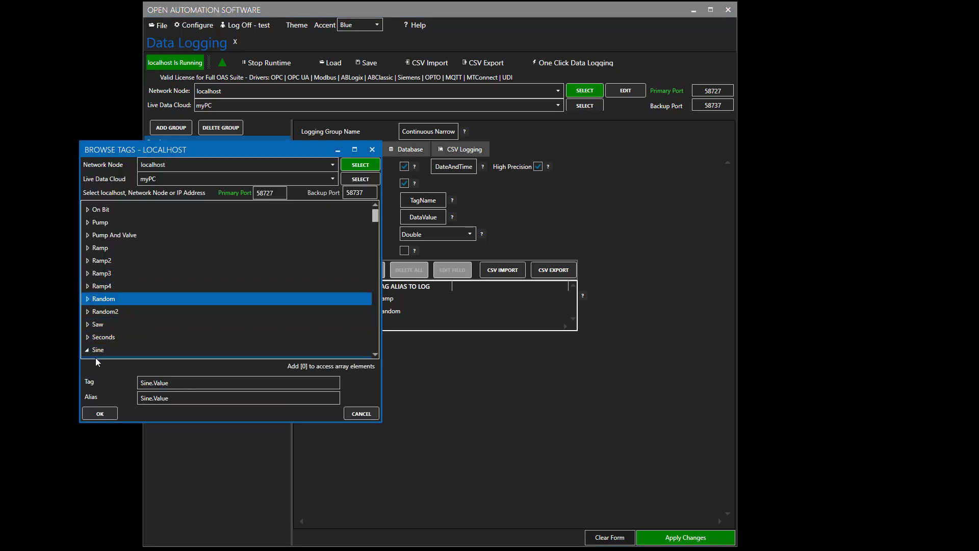
click(256, 396)
key(BackSpace)
key(BackSpace)
key(BackSpace)
key(BackSpace)
key(BackSpace)
key(BackSpace)
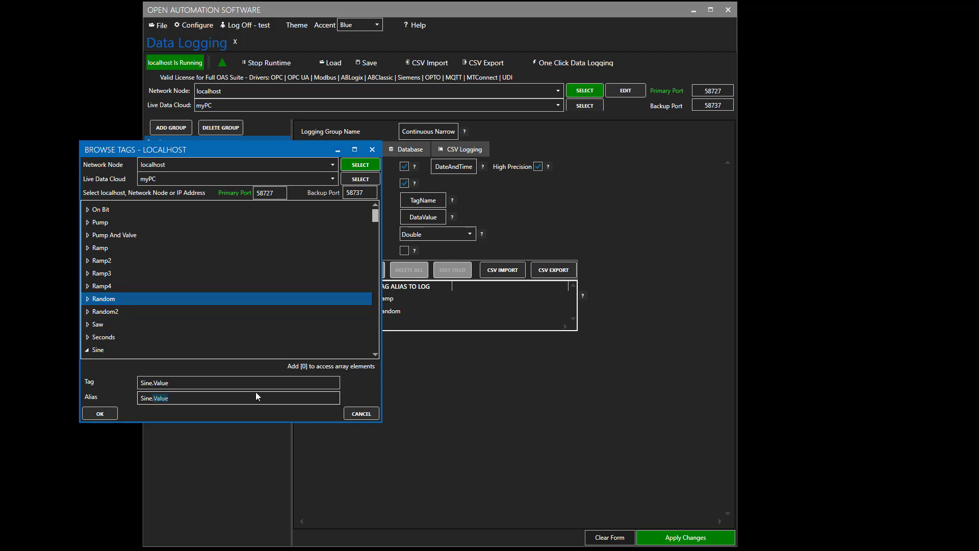
click(107, 413)
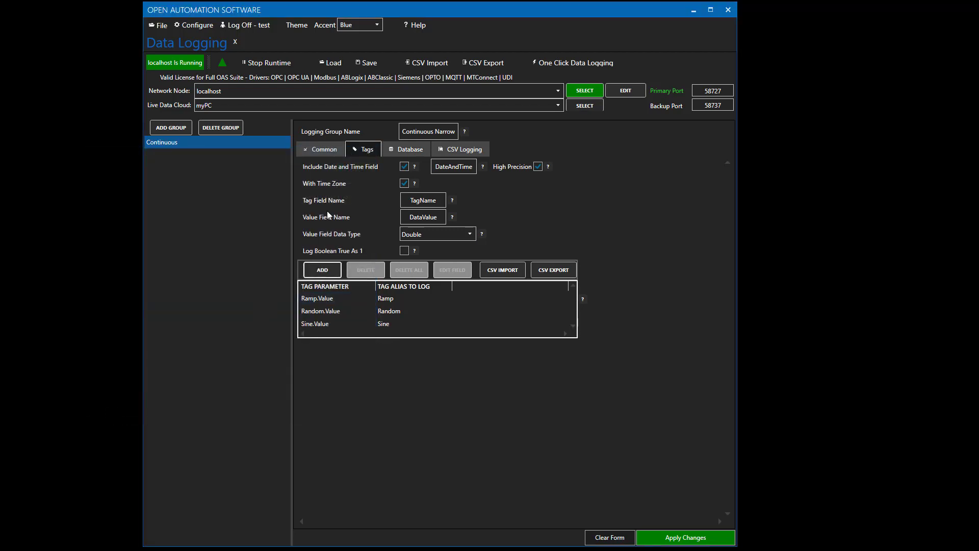
Step: Set the database table name to Continuous Narrow and add the configuration as a new logging group
click(402, 148)
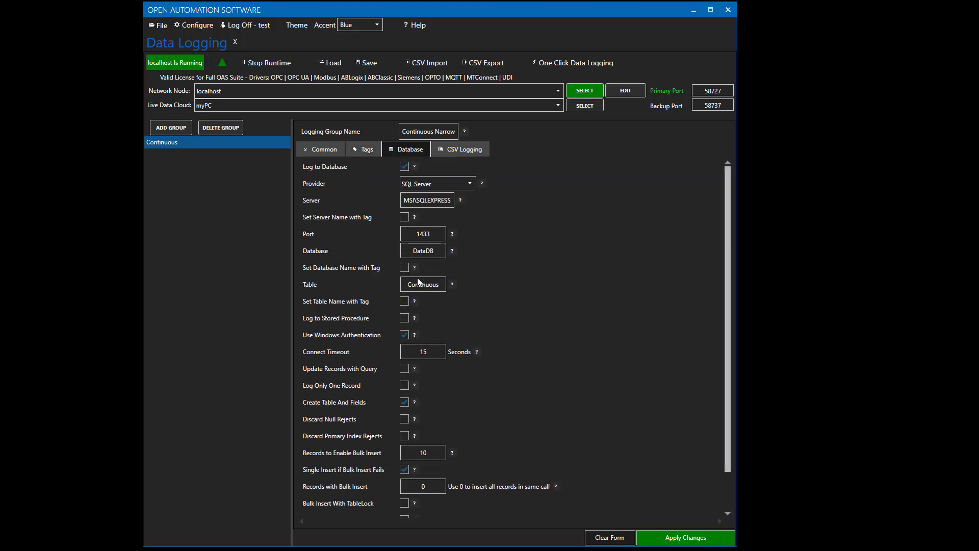
click(431, 283)
text(arrow)
click(172, 129)
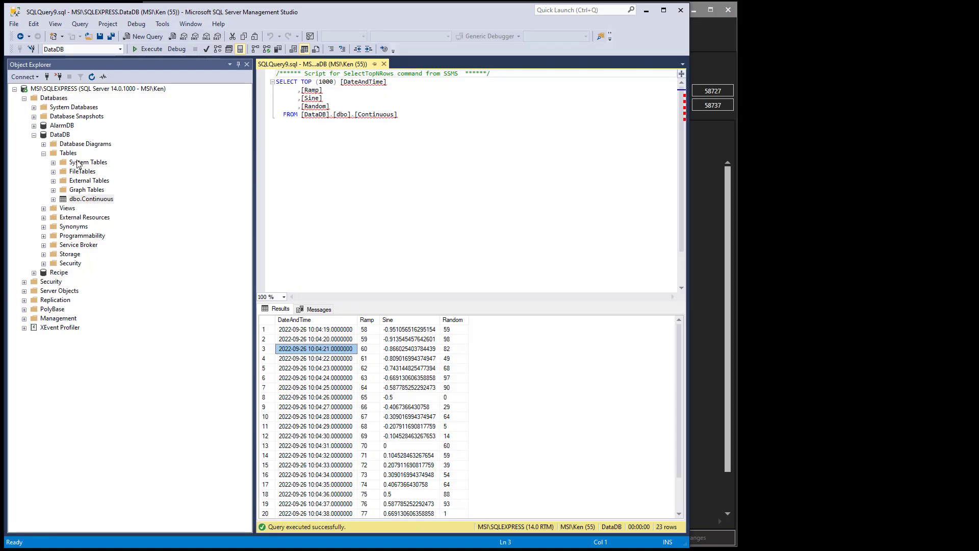
Step: Refresh the DataDB tables and query the top 1000 rows of the dbo.Continuous Narrow table
right_click(73, 156)
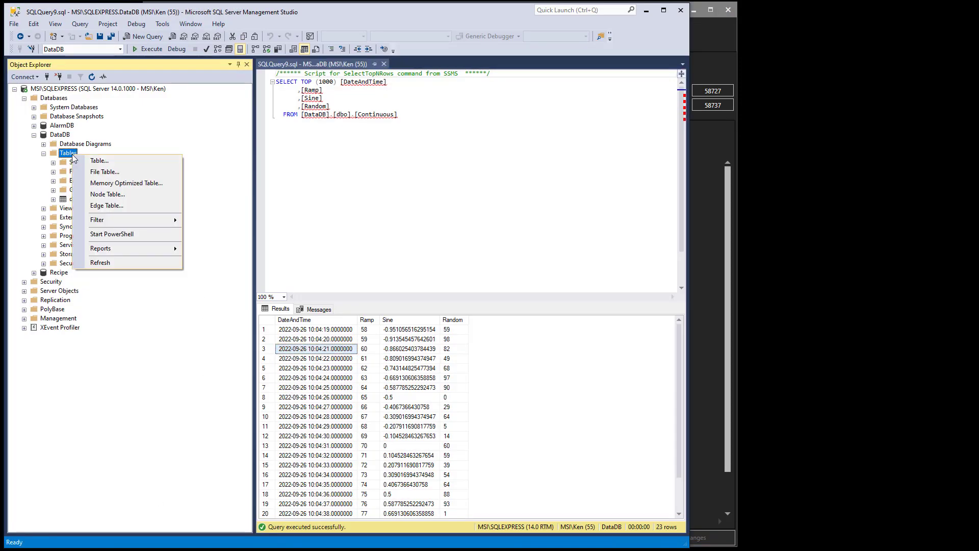
click(116, 263)
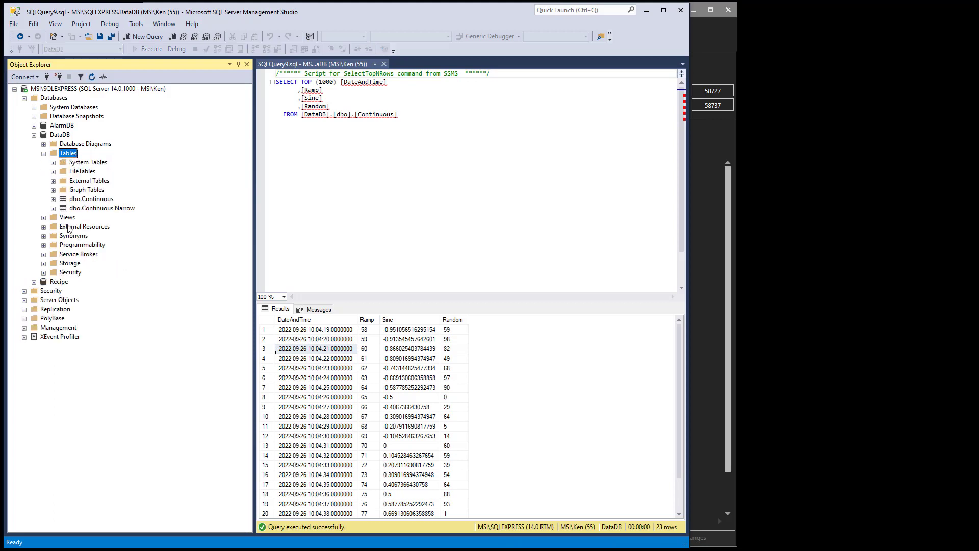
right_click(79, 208)
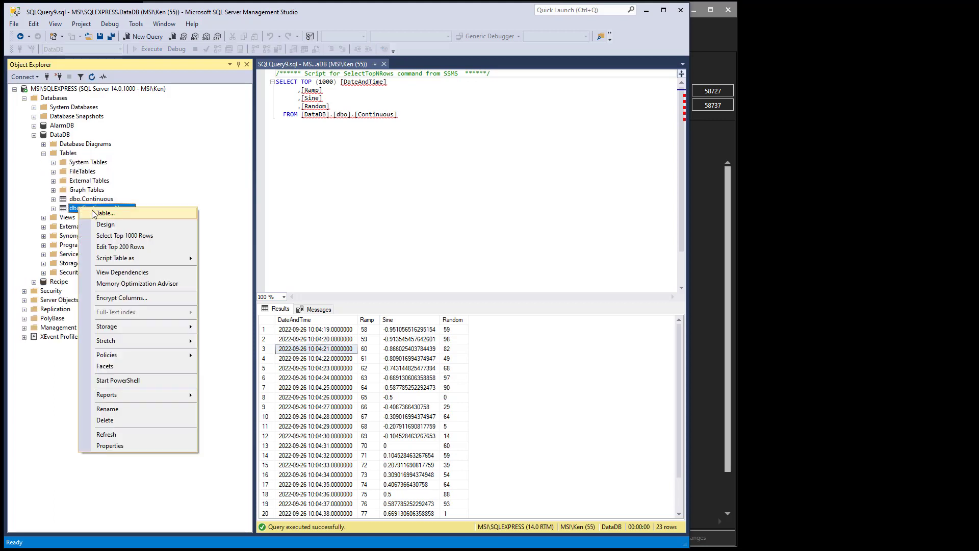
click(122, 235)
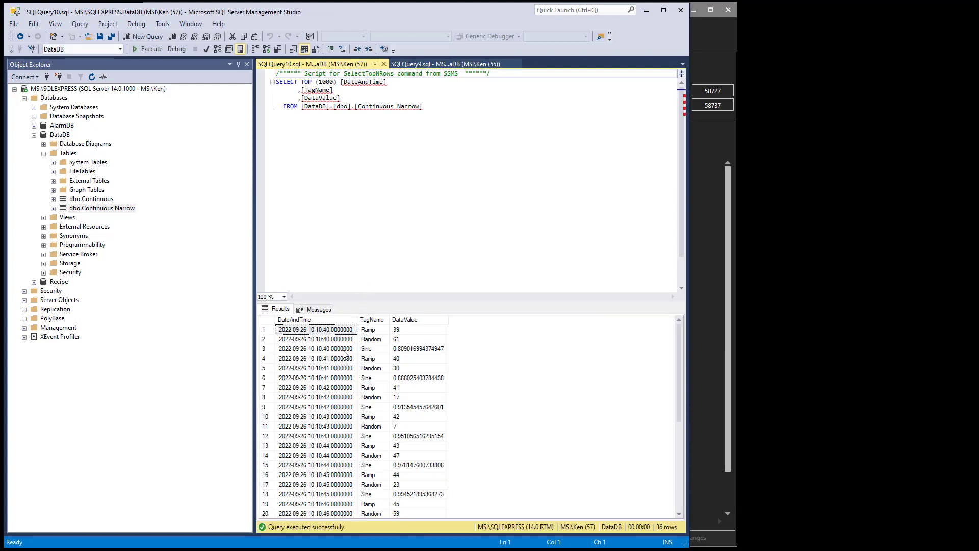
Step: Examine the DateAndTime, TagName and DataValue columns and compare the timestamps of individual rows in the narrow table's results
click(313, 323)
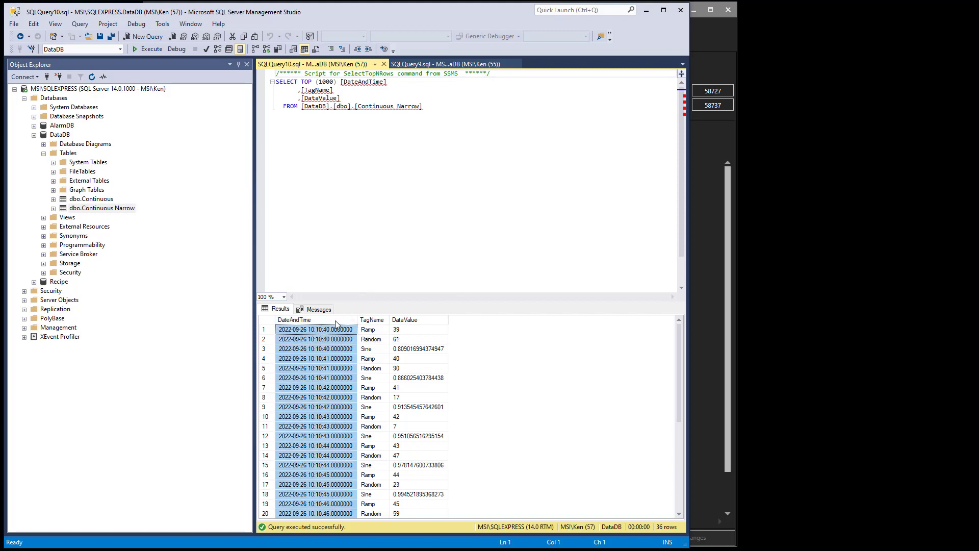
click(372, 321)
click(417, 320)
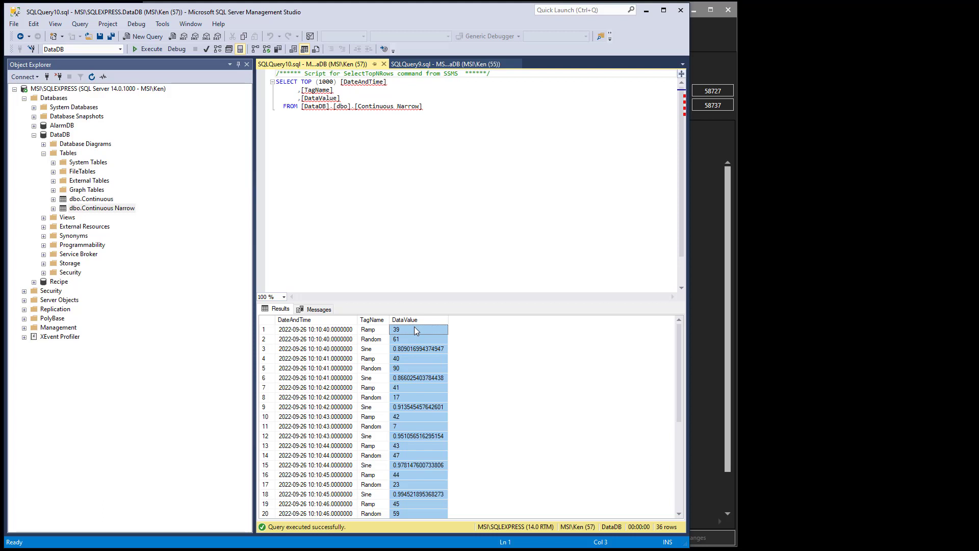
click(352, 348)
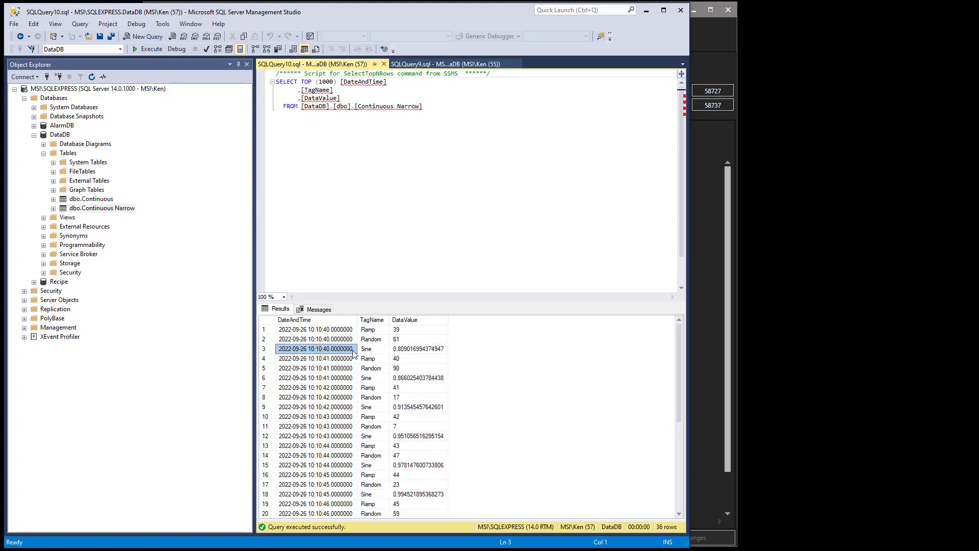
click(335, 380)
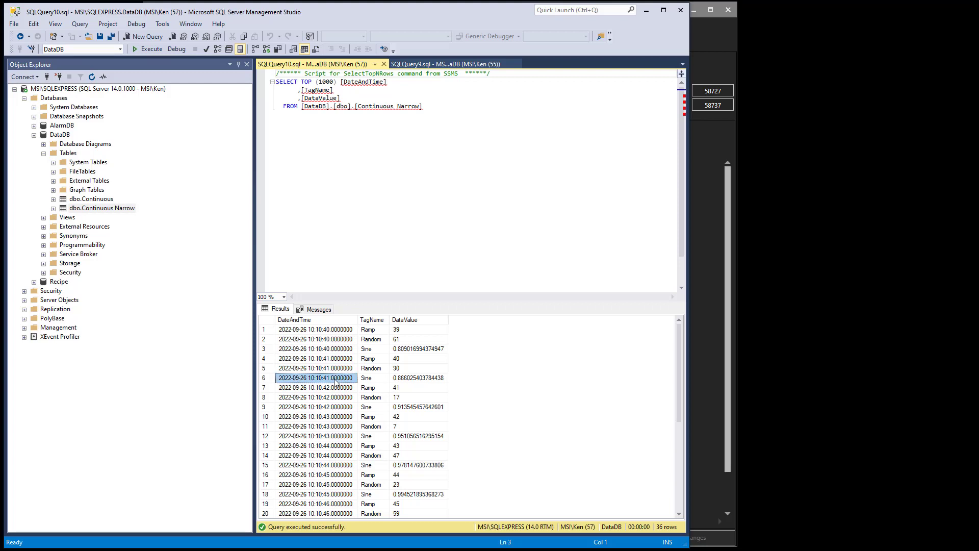
click(366, 350)
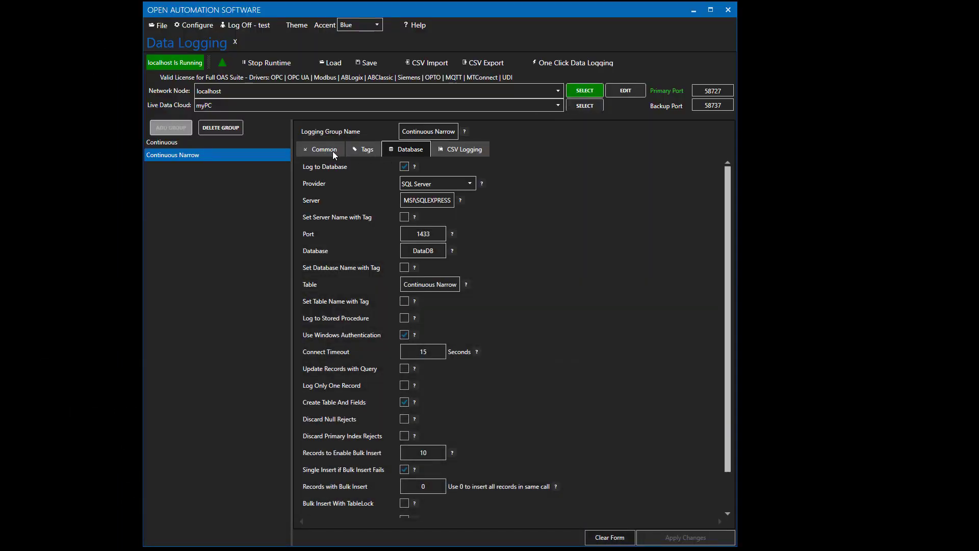
Step: Starting from the Continuous group's settings, set the logging type to Event Driven and the logging group name to Event
click(330, 150)
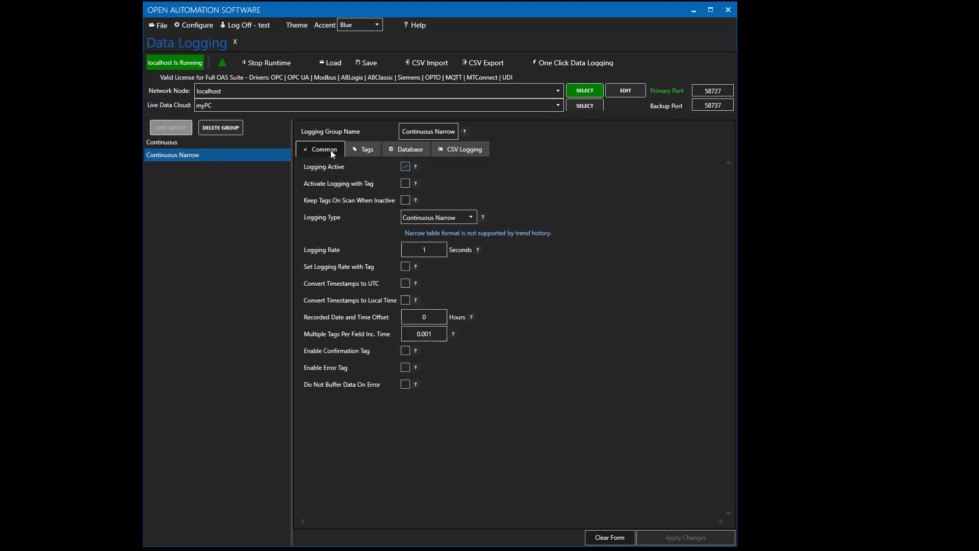
click(154, 143)
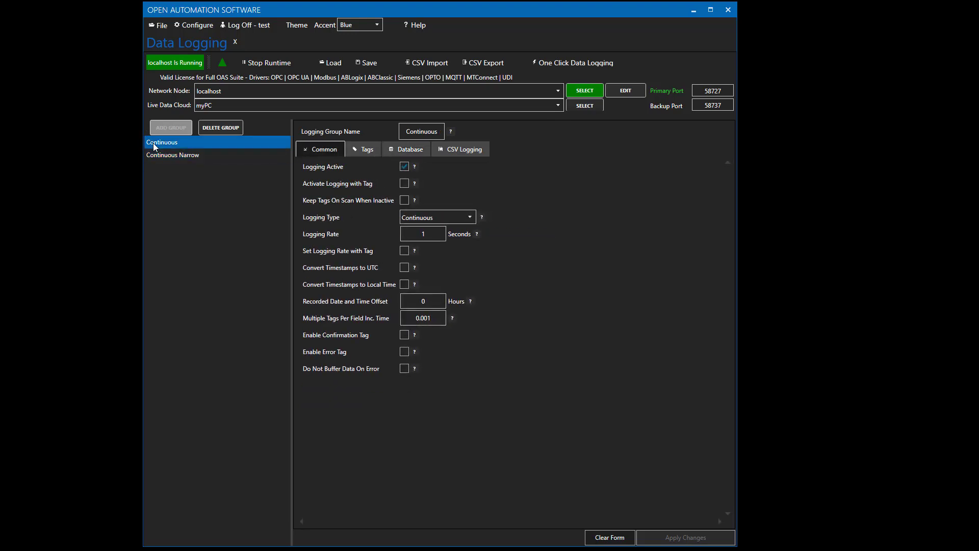
click(359, 148)
click(320, 150)
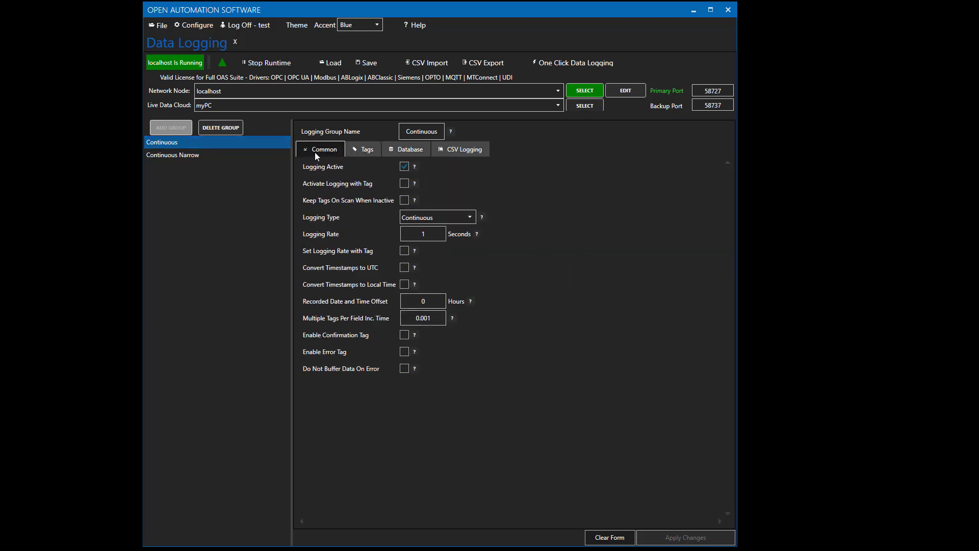
click(466, 217)
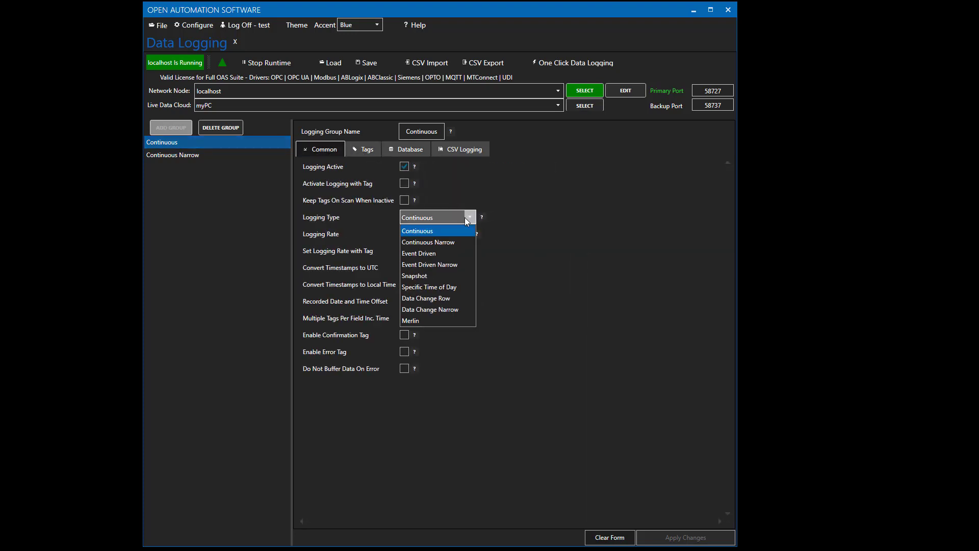
click(435, 254)
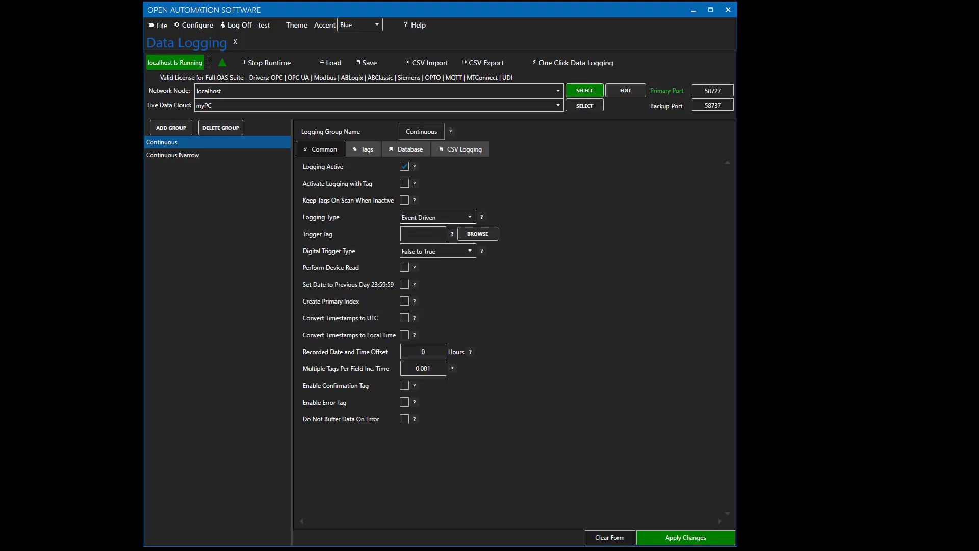
double_click(419, 132)
text(Event)
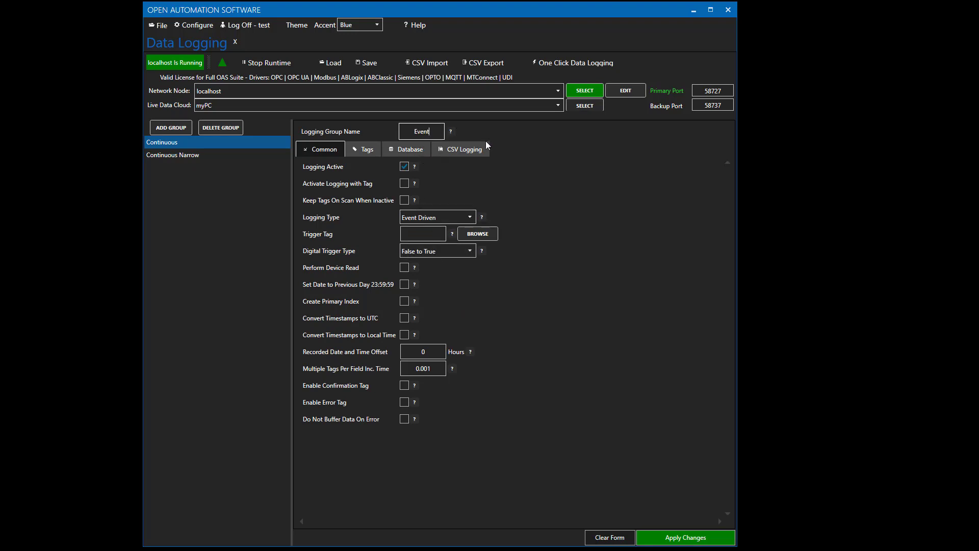
Step: Set the Event group's trigger tag to Tanks.Pump.Value and check the available digital trigger types
click(411, 234)
click(478, 233)
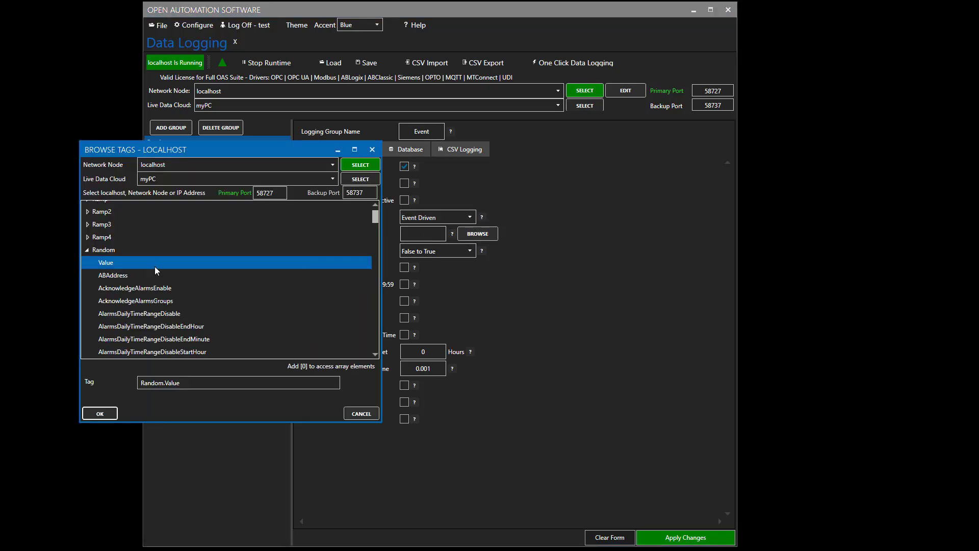
click(88, 249)
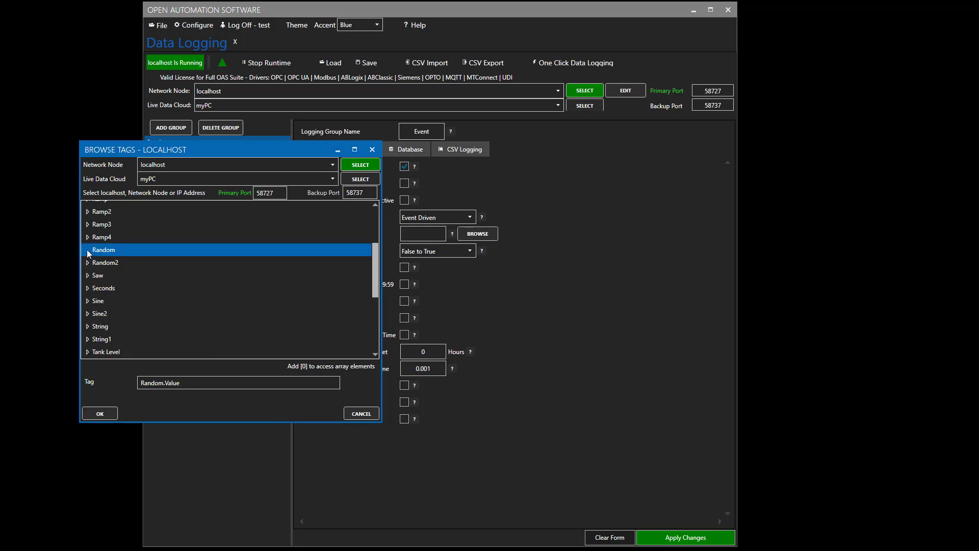
scroll(177, 281, up, 1)
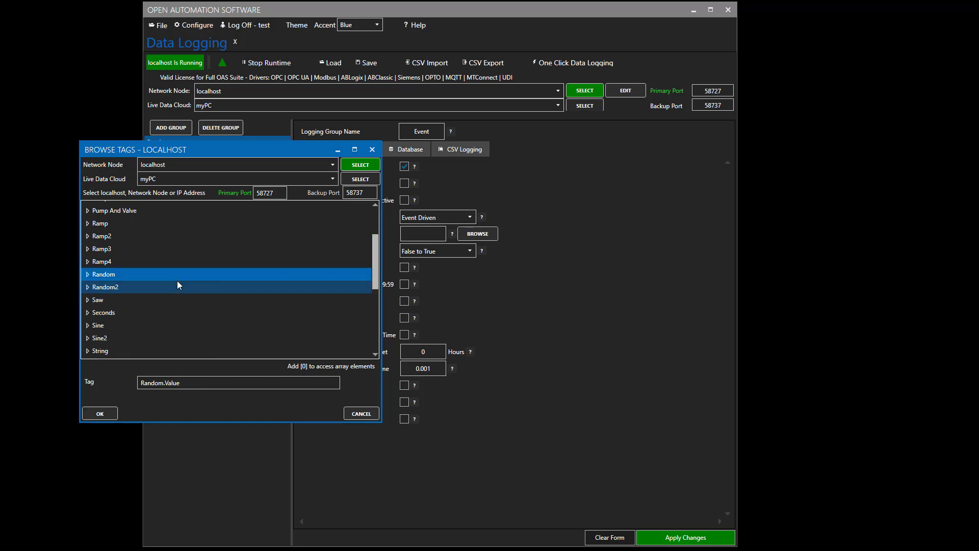
scroll(176, 281, up, 2)
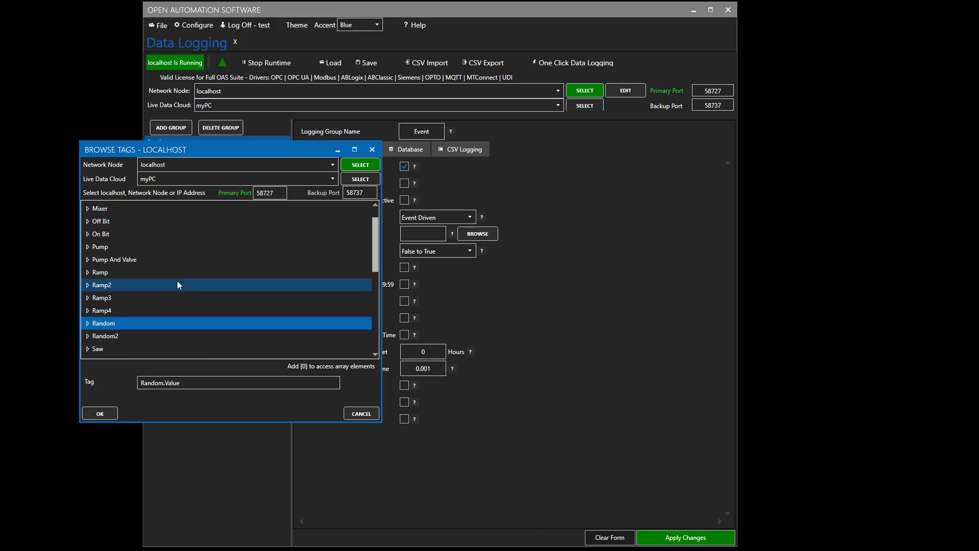
scroll(143, 283, down, 5)
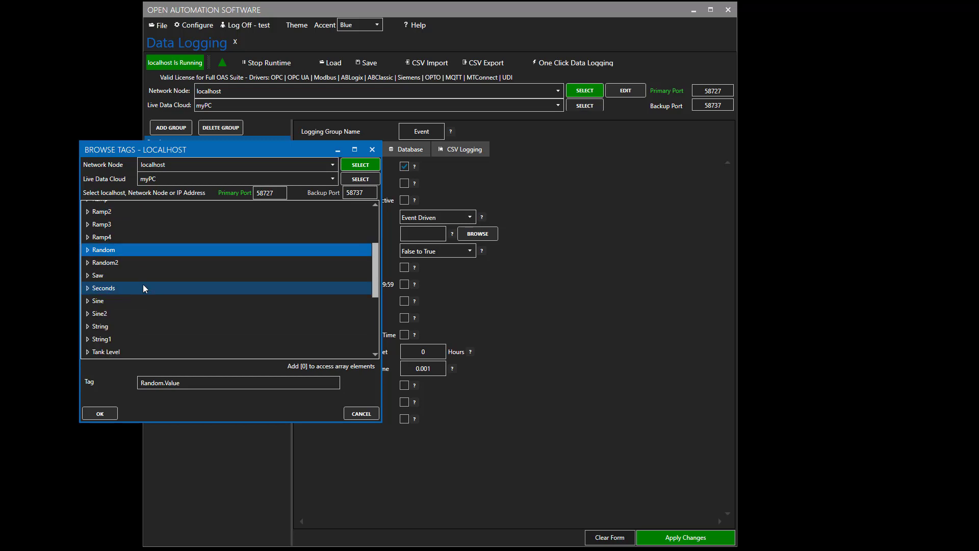
scroll(143, 284, down, 3)
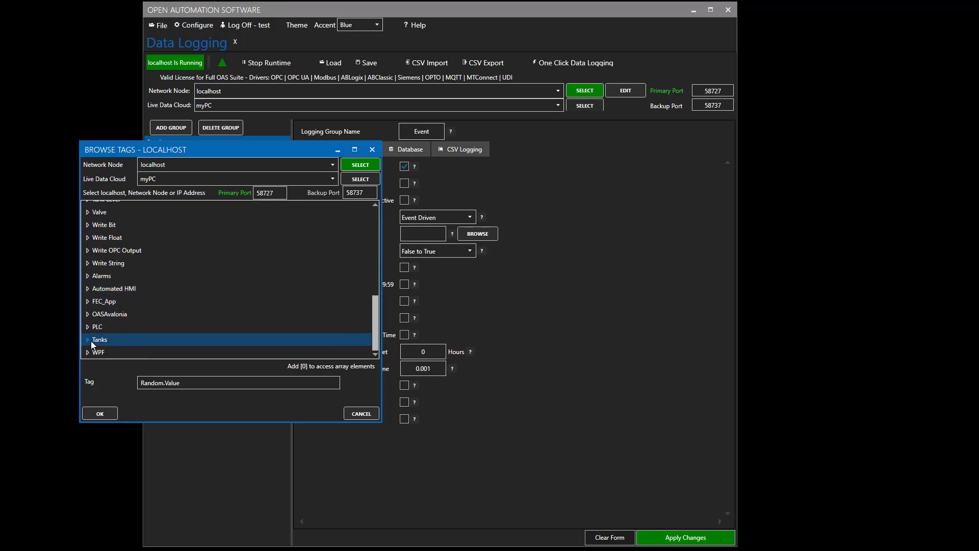
double_click(133, 340)
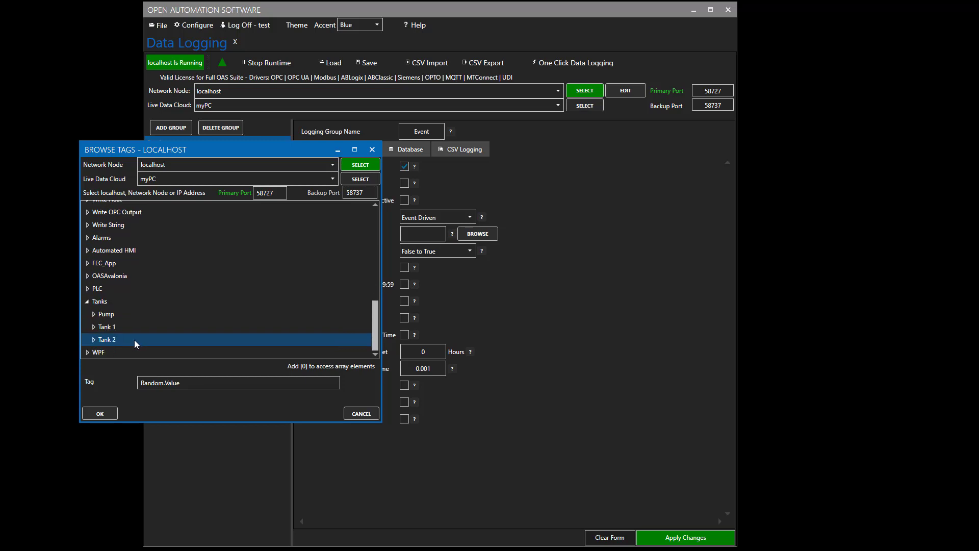
click(94, 316)
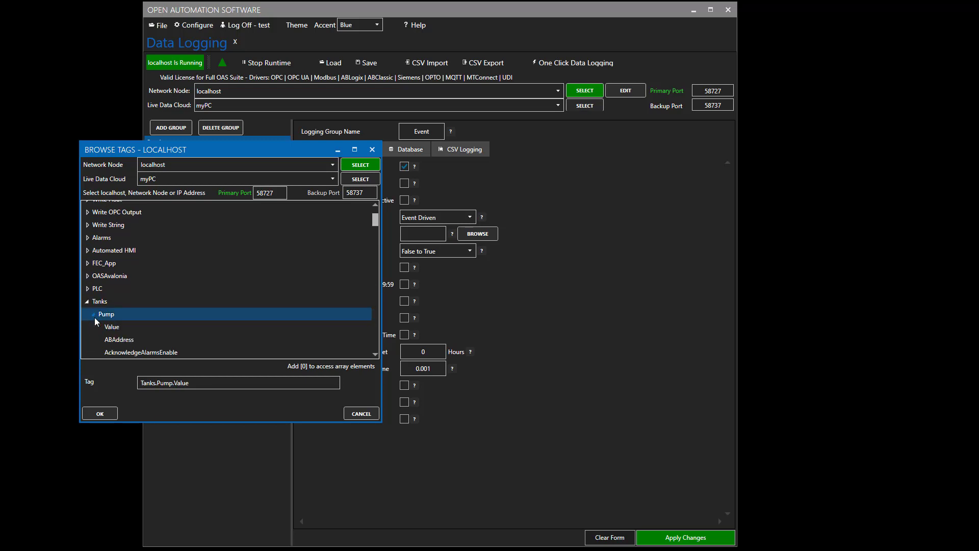
click(108, 327)
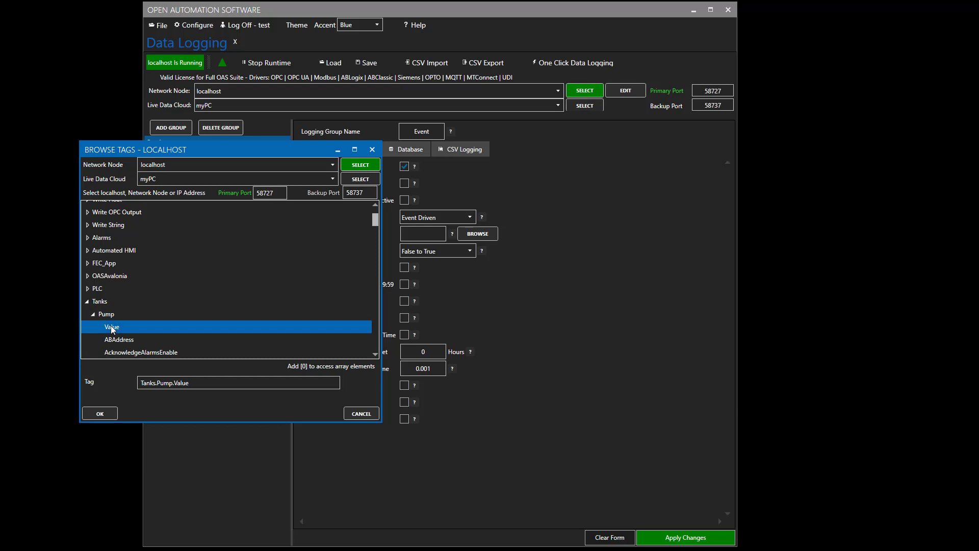
click(102, 411)
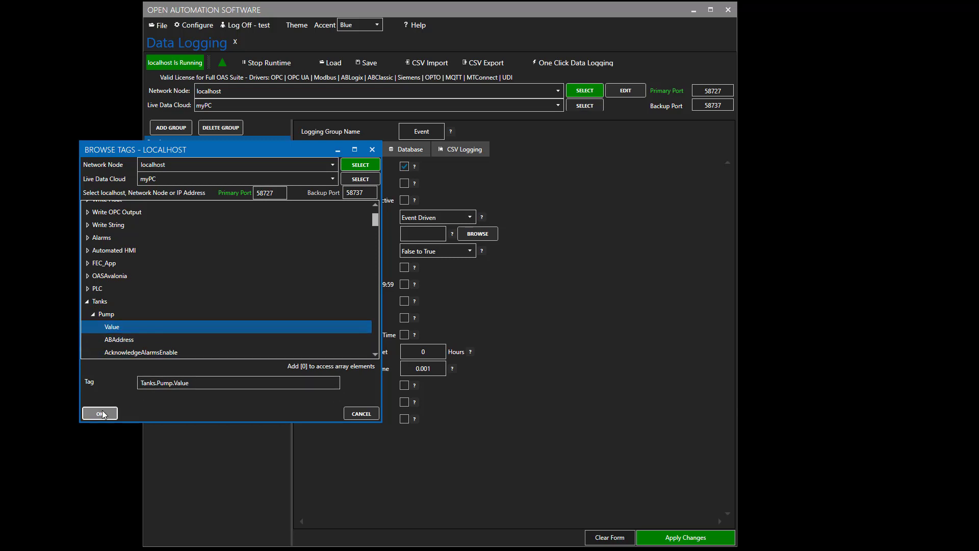
click(436, 253)
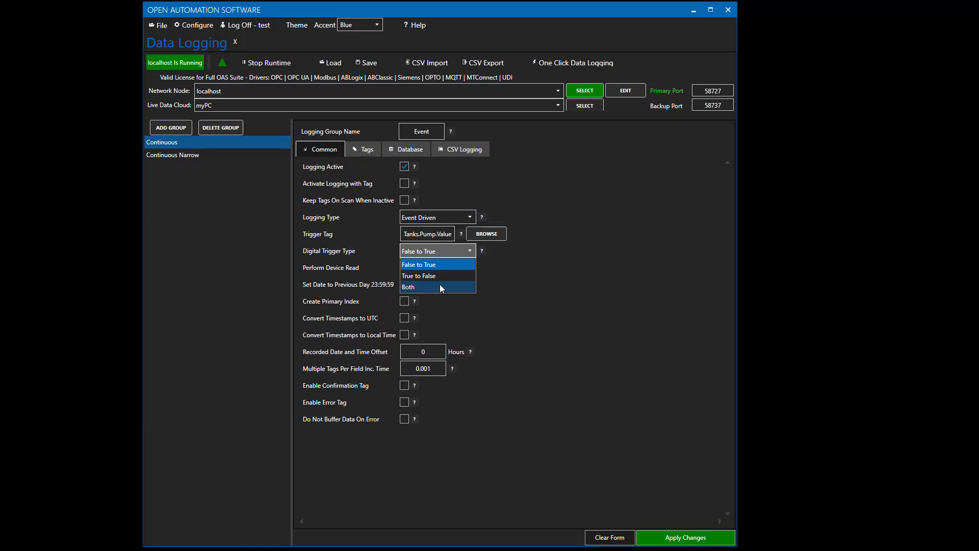
click(601, 271)
Step: Set the database table name to Event and add the configuration as a new logging group
click(406, 148)
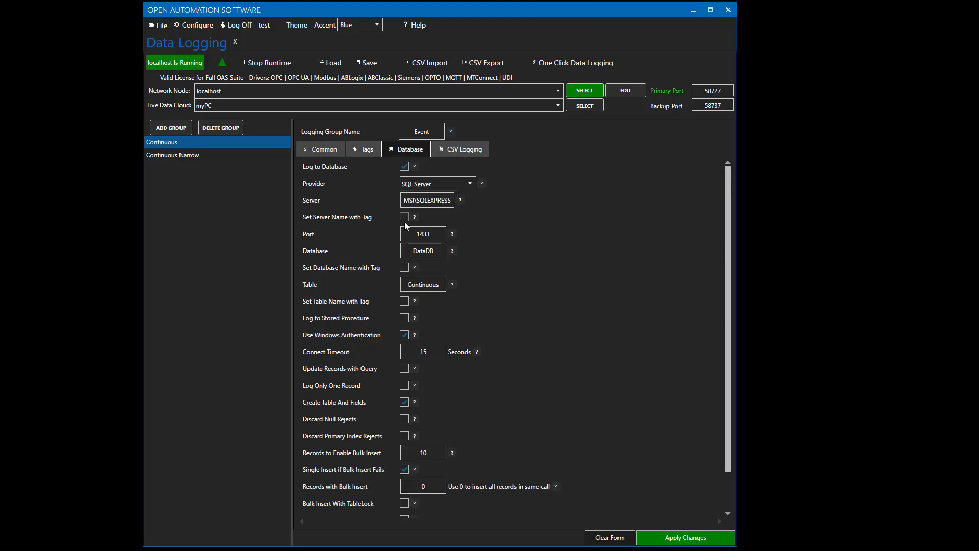
double_click(423, 288)
text(Event)
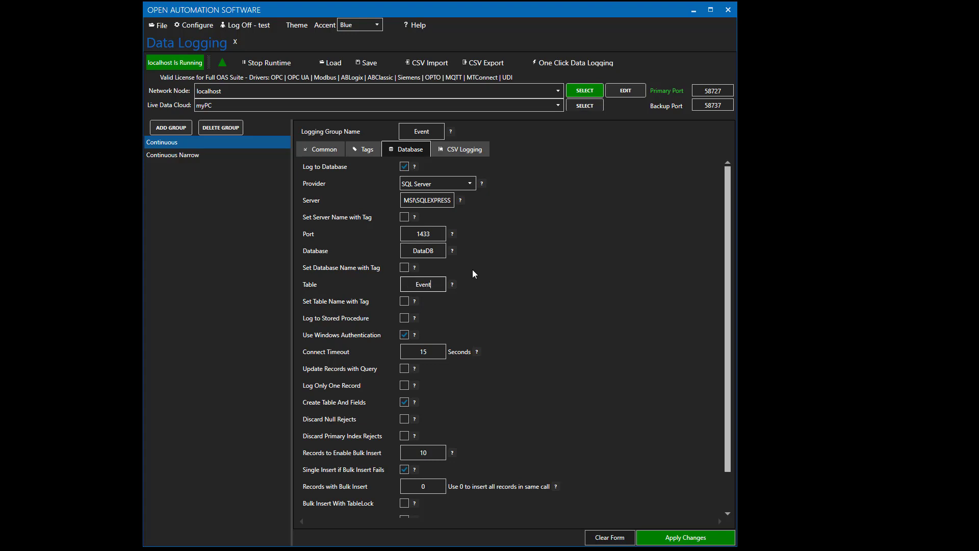
click(169, 128)
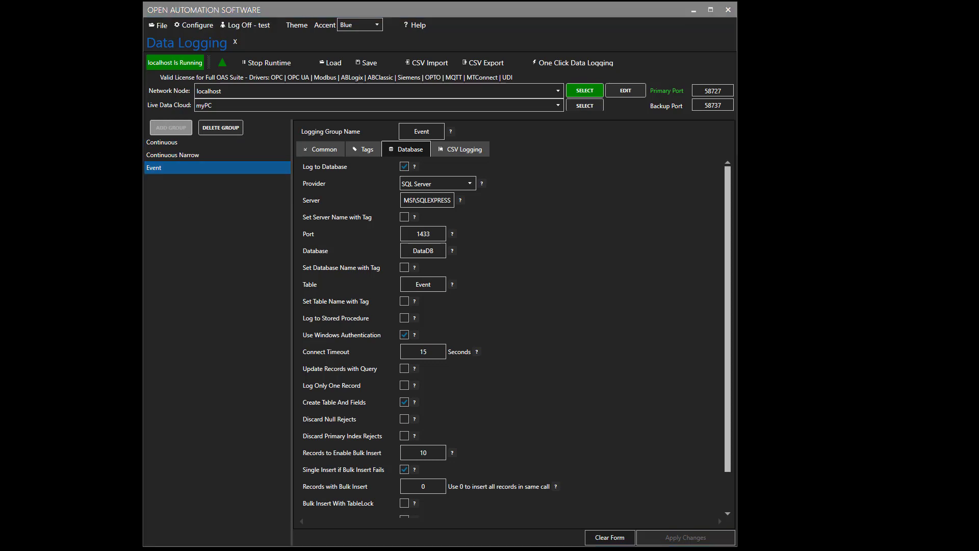
Step: Switch to SQL Server Management Studio, refresh the DataDB tables and query the top 1000 rows of the dbo.Event table
key(alt+Tab)
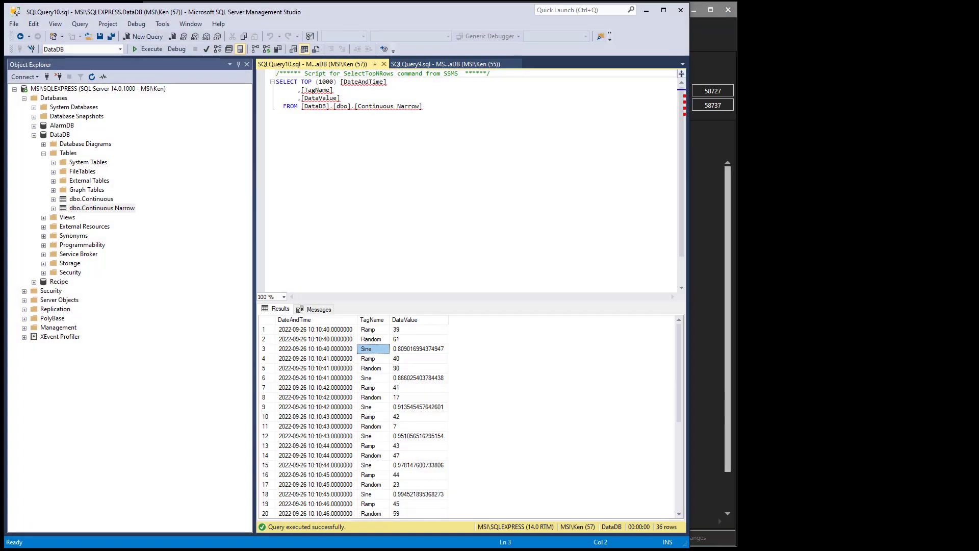
click(68, 154)
right_click(68, 154)
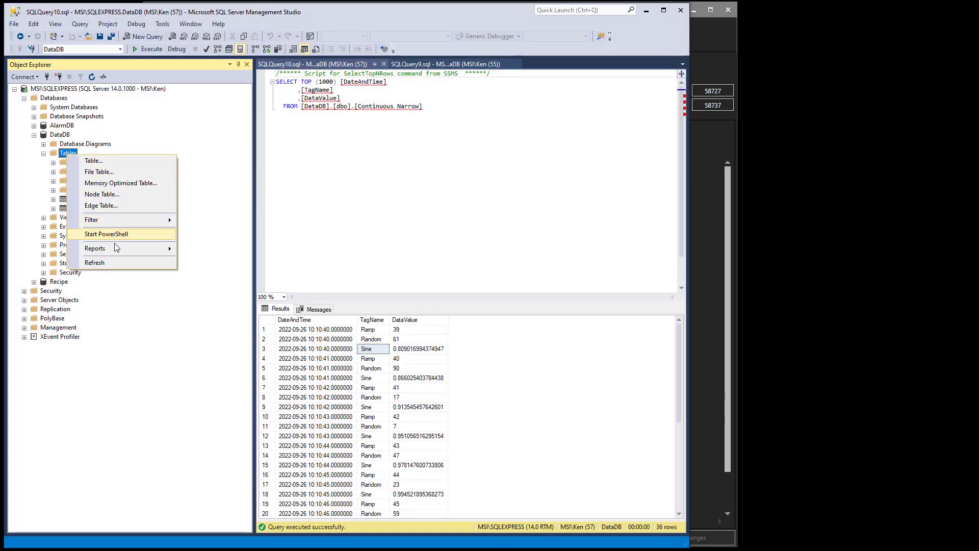
click(97, 262)
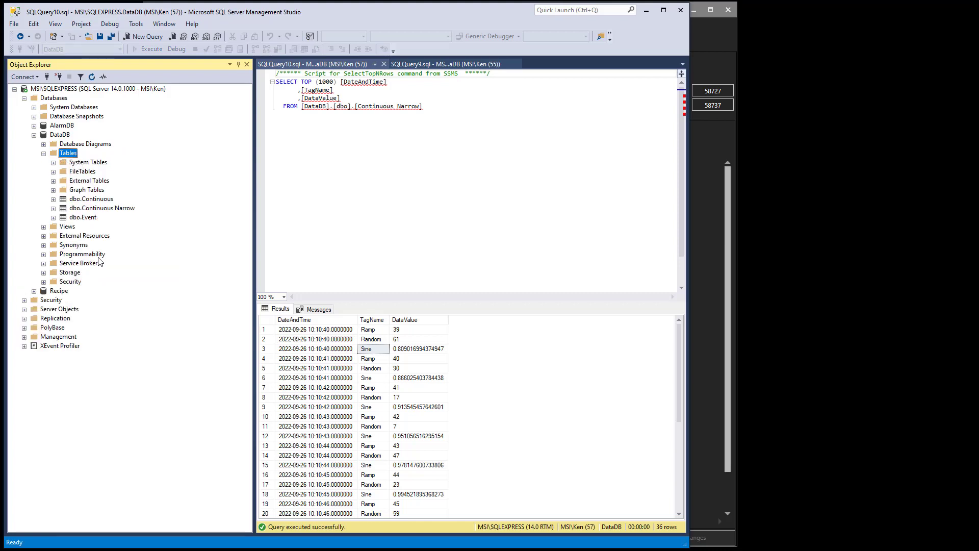
click(91, 218)
right_click(91, 217)
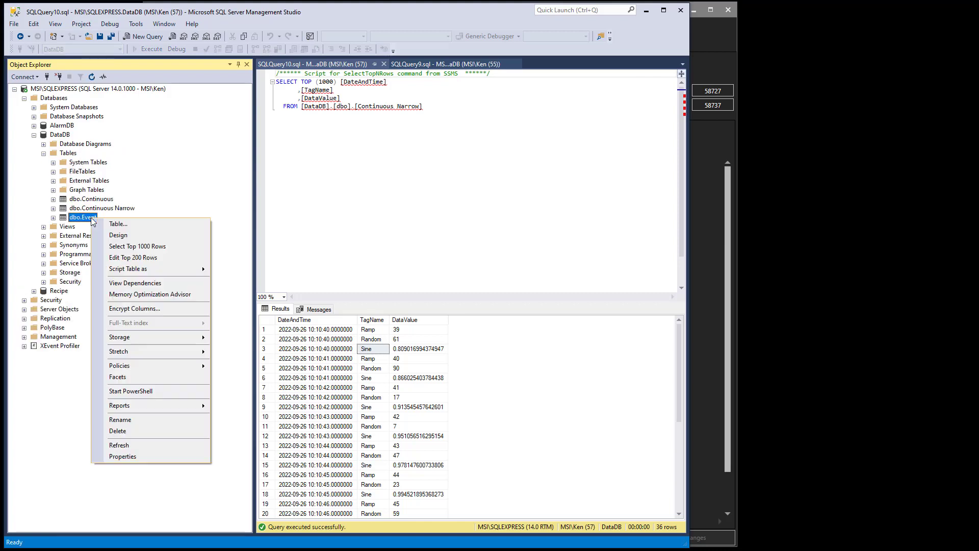
click(126, 246)
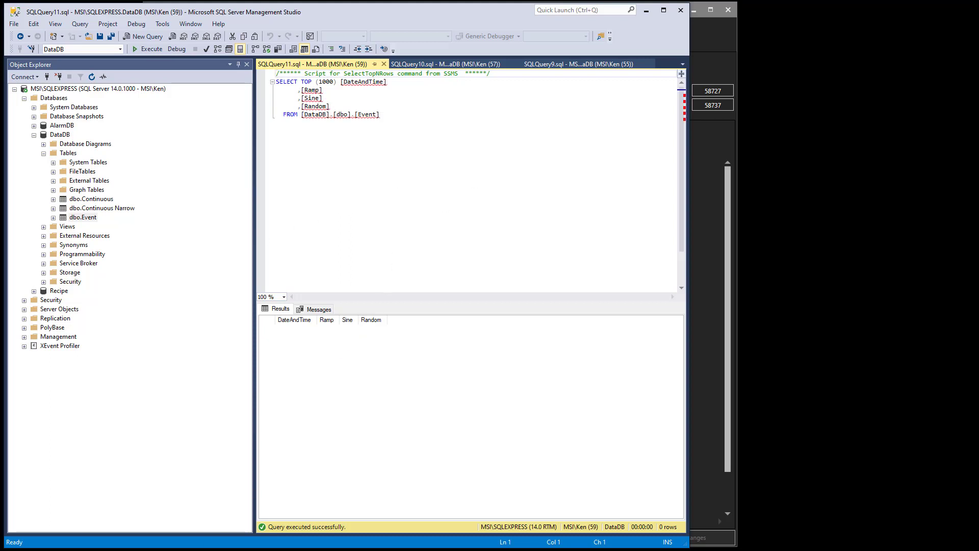
Step: Switch to the tank HMI window, turn the pump on, and rerun the dbo.Event query in SQL Server Management Studio
key(alt+Tab)
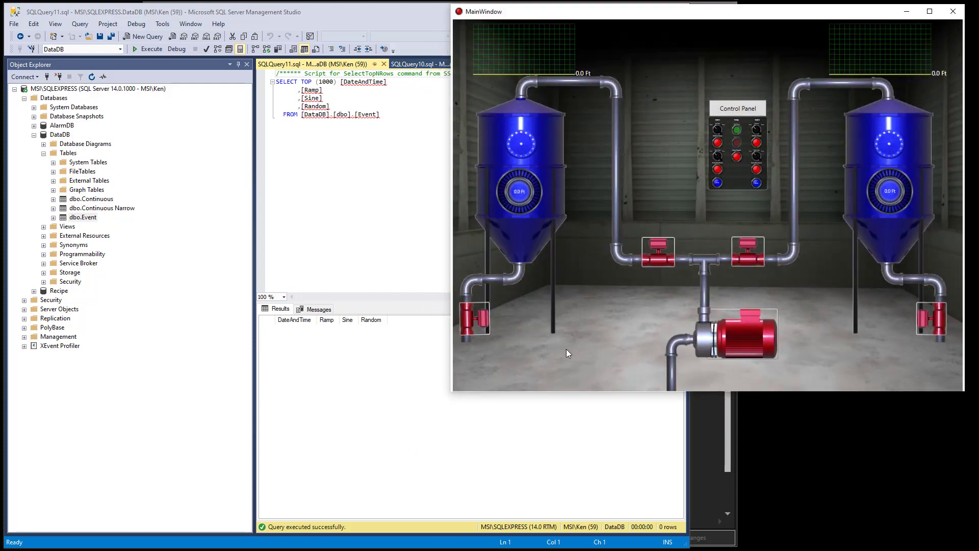
click(743, 336)
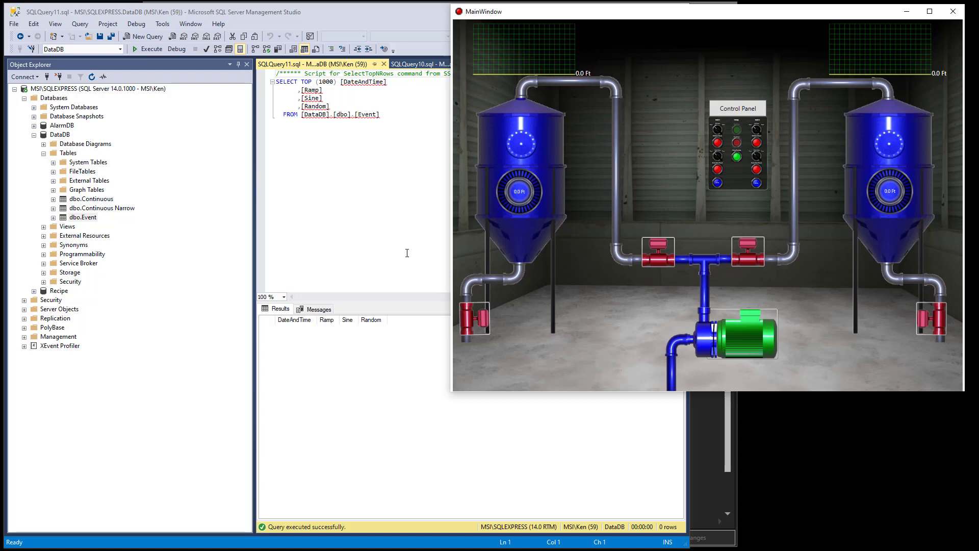
click(390, 230)
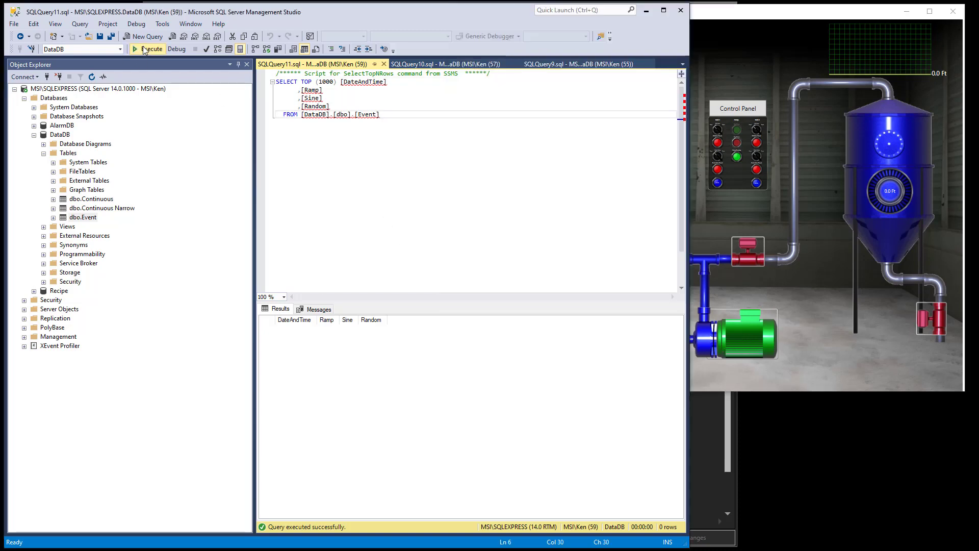
click(146, 49)
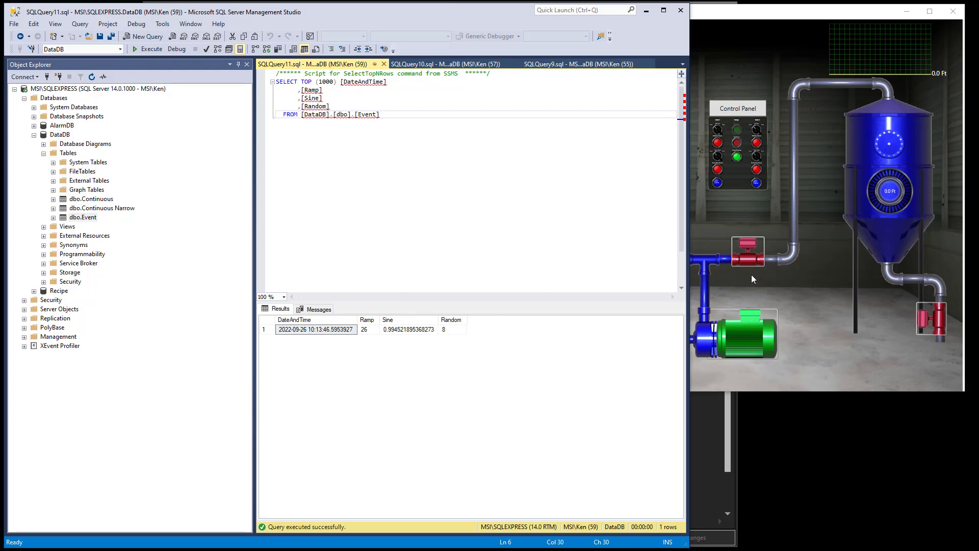
Step: Toggle the pump off and on several times in the tank HMI, ending with it on, and execute the dbo.Event query again
click(799, 283)
click(749, 331)
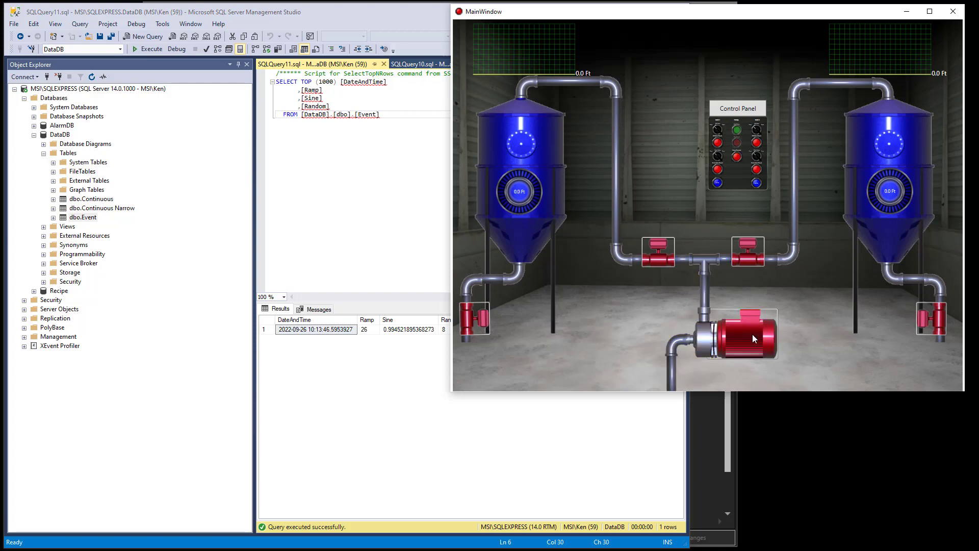
click(749, 335)
click(749, 336)
click(750, 336)
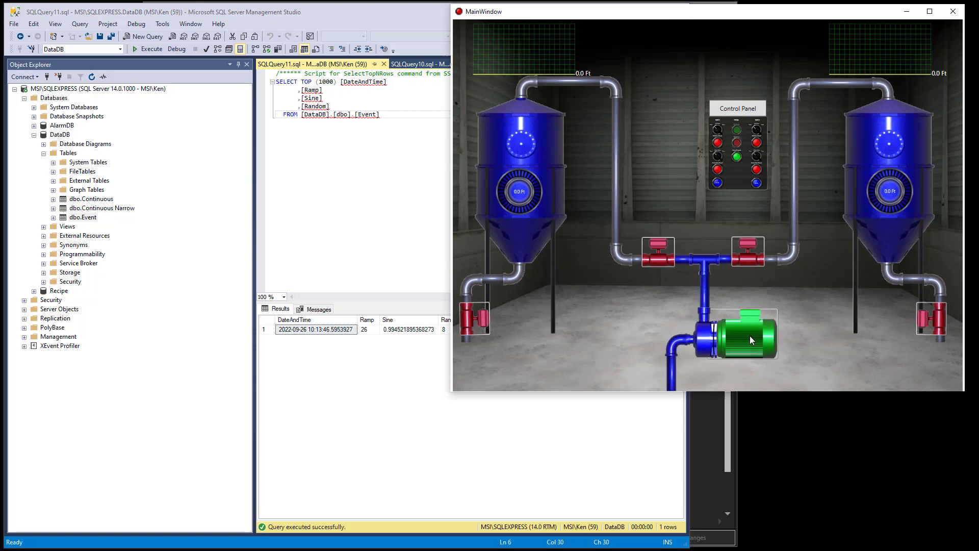
click(750, 336)
click(749, 336)
click(407, 212)
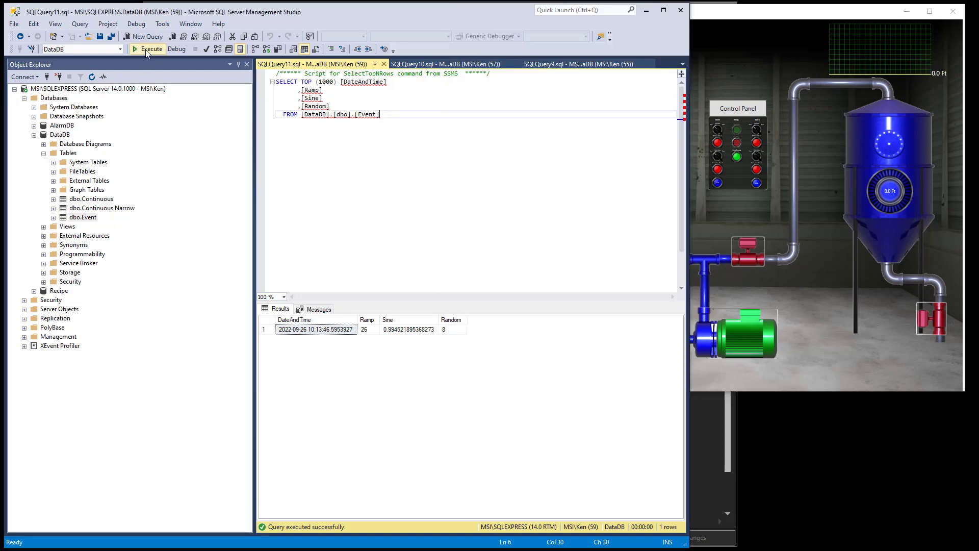
click(147, 49)
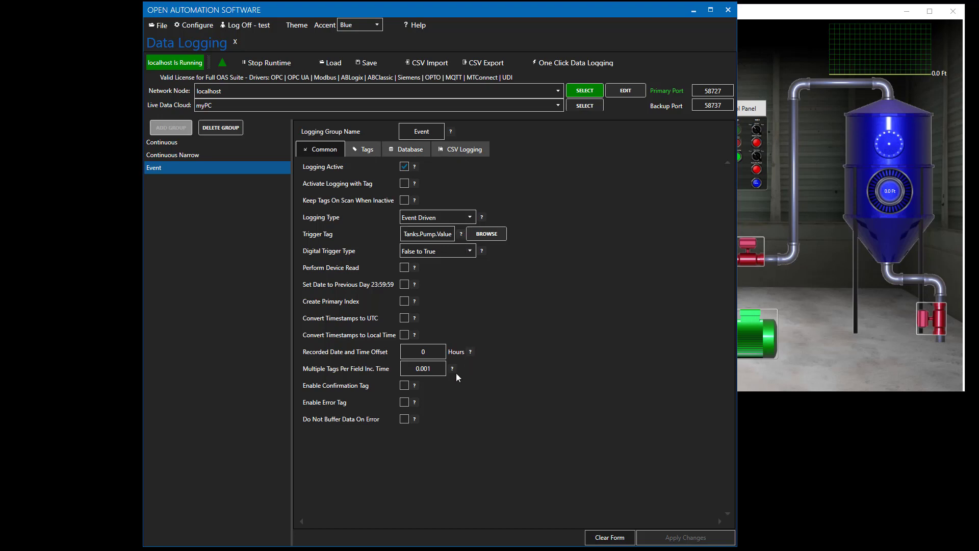
Step: Inspect the Event group's confirmation tag options by temporarily enabling them, and read the help for Enable Error Tag
click(405, 387)
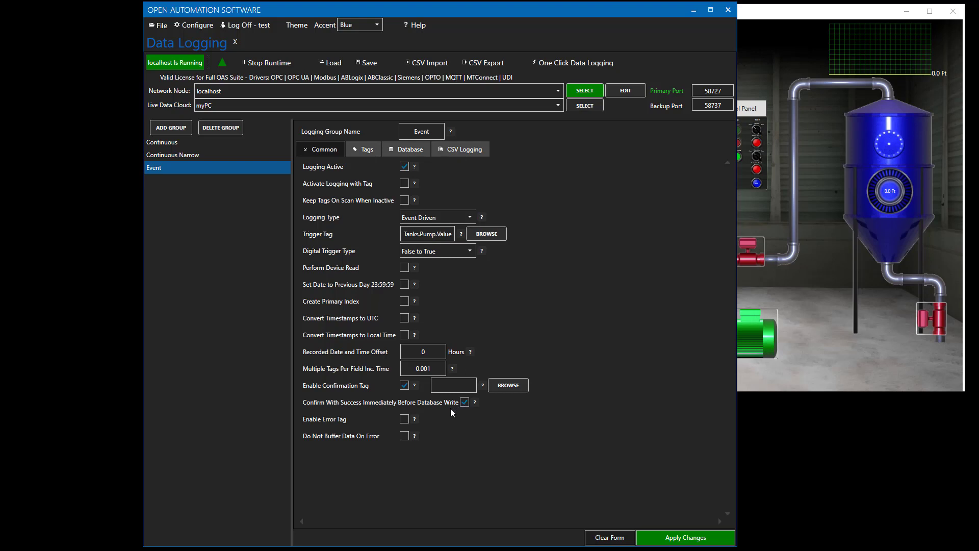
click(464, 403)
click(405, 386)
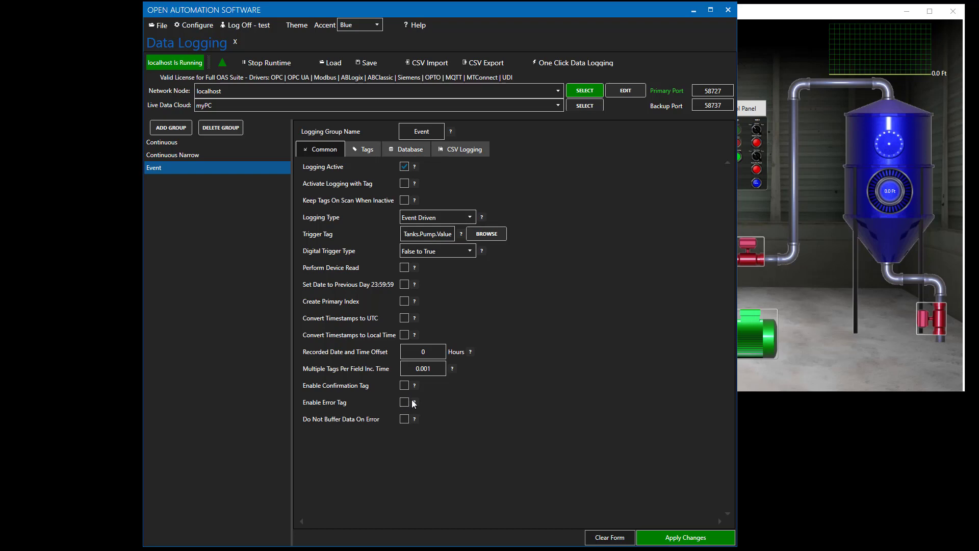
mouse_move(415, 401)
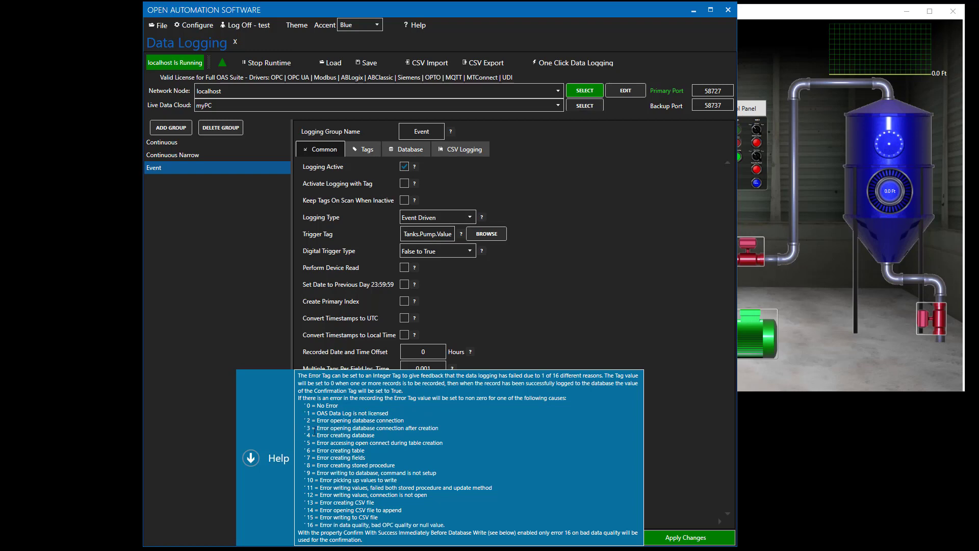
click(250, 457)
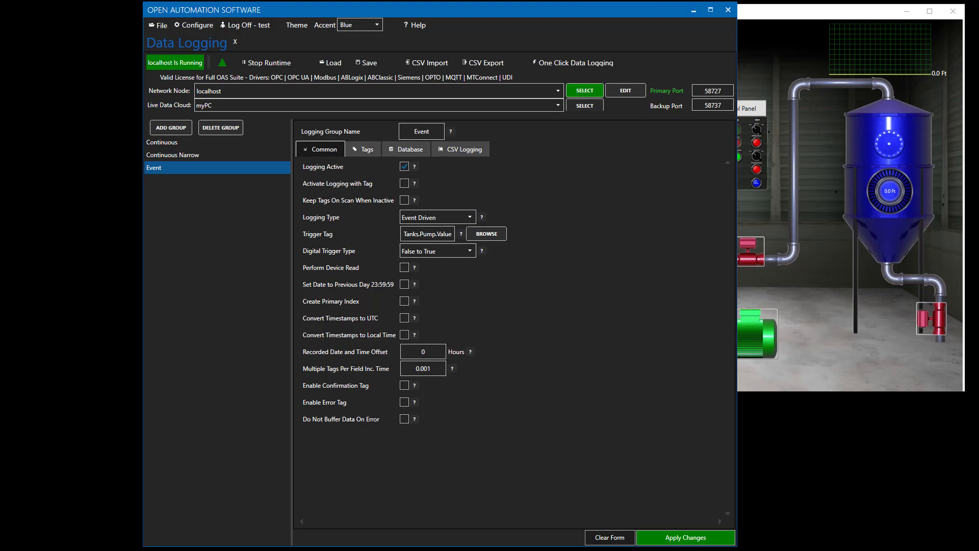
Step: Switch to the Getting Started – Data Logging page in the browser and collapse the Data Sources section of the knowledge base contents
key(alt+Tab)
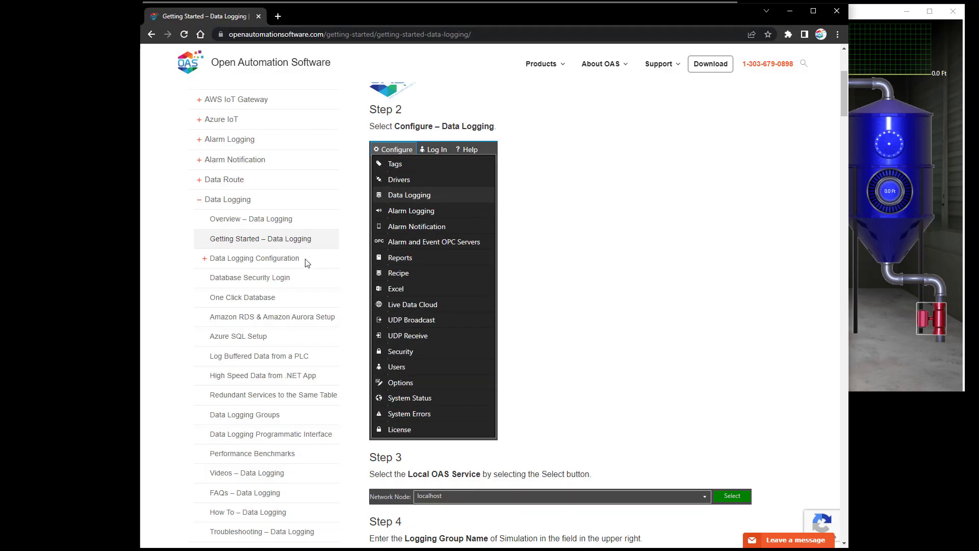
scroll(203, 196, up, 1)
scroll(202, 196, up, 3)
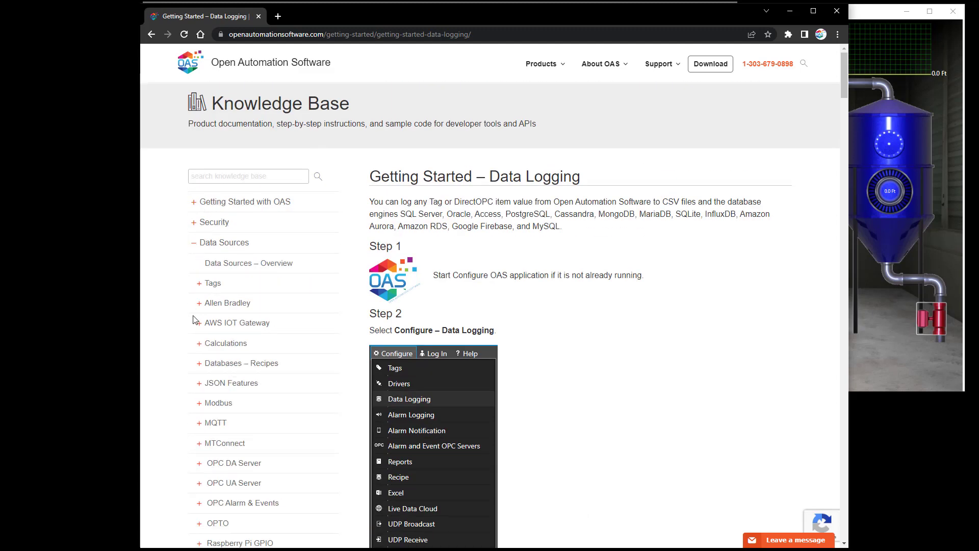
scroll(197, 313, down, 3)
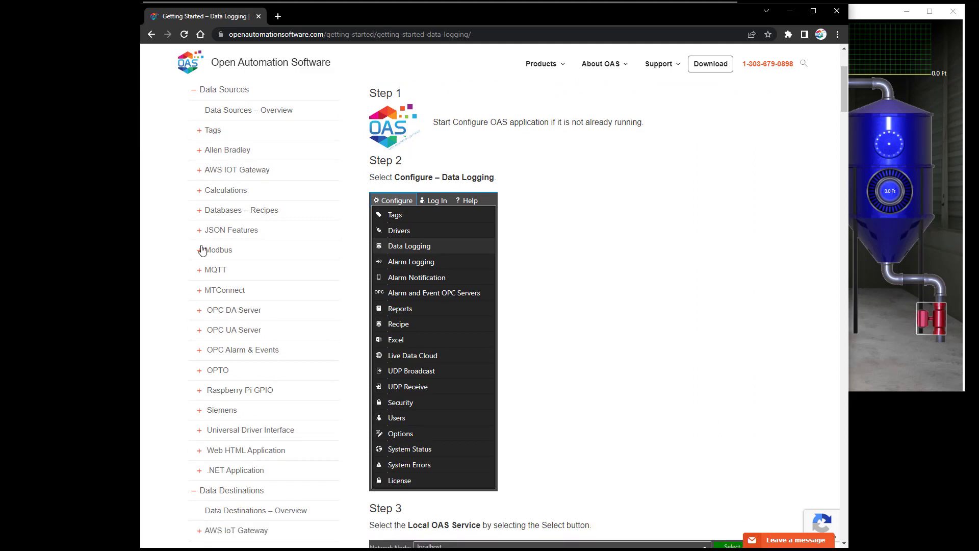
scroll(201, 247, up, 2)
click(196, 196)
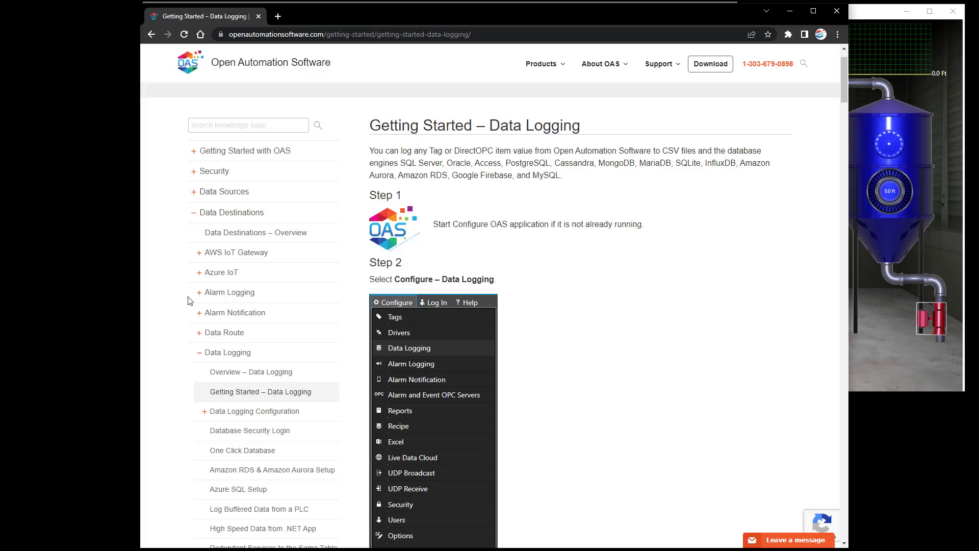
Step: Open the Data Logging articles High Speed Data from .NET App and Log Buffered Data from a PLC, and read the buffered logging introduction
scroll(186, 316, down, 5)
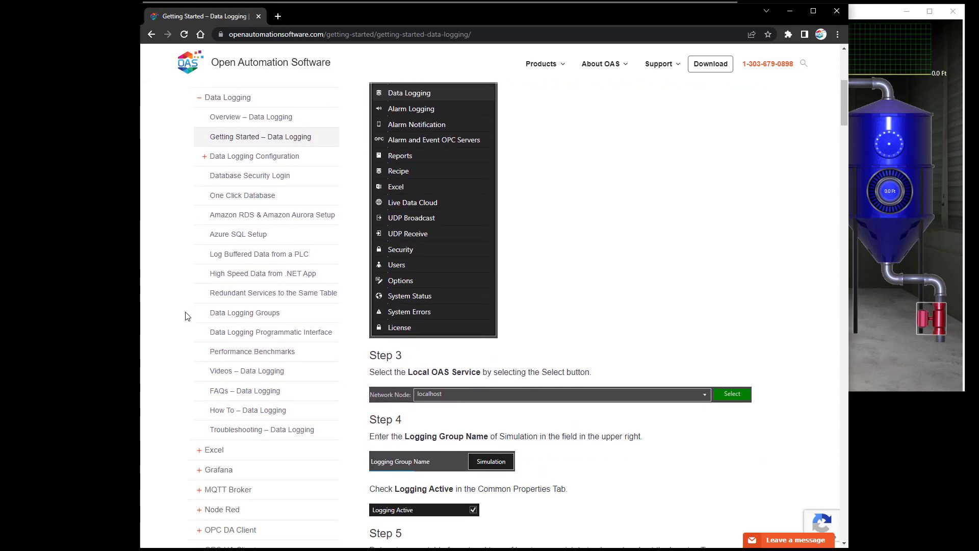
click(247, 273)
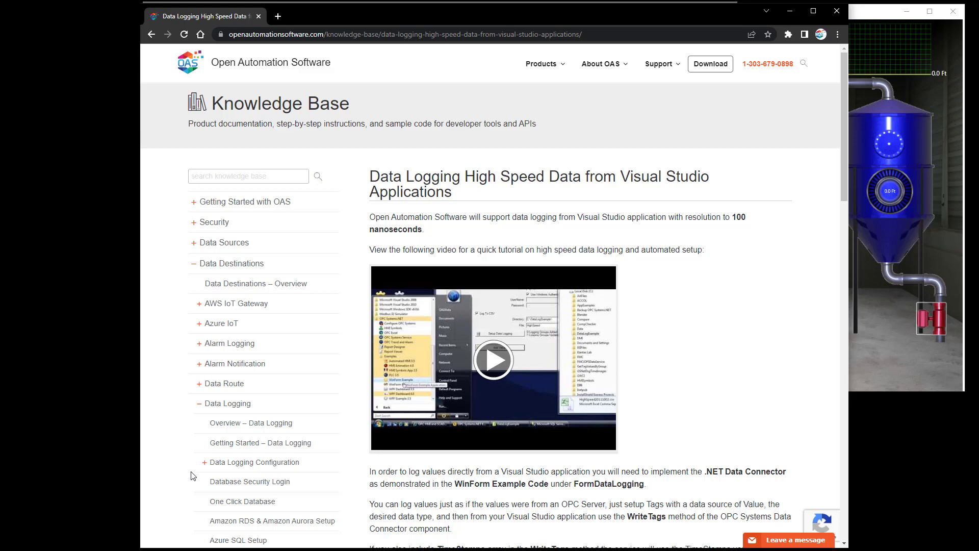
scroll(190, 472, down, 4)
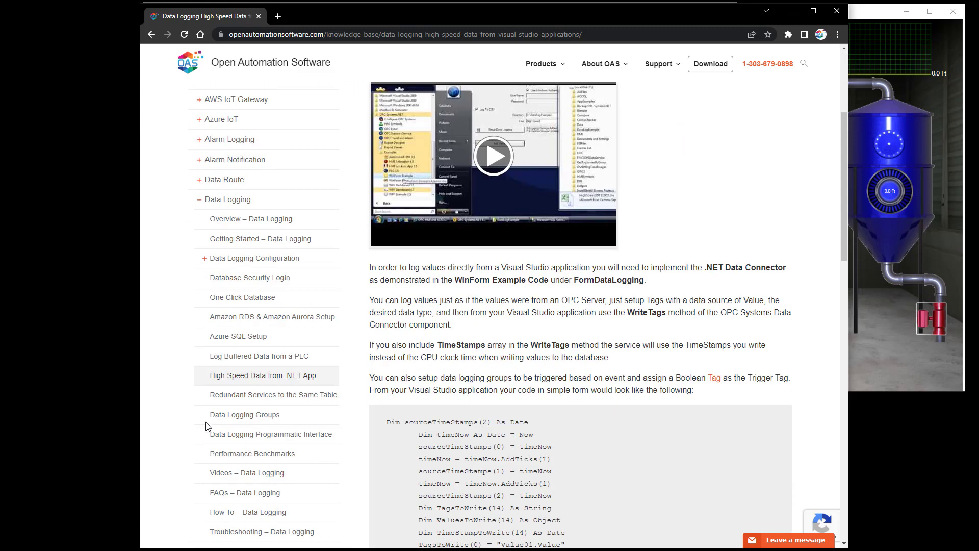
click(232, 356)
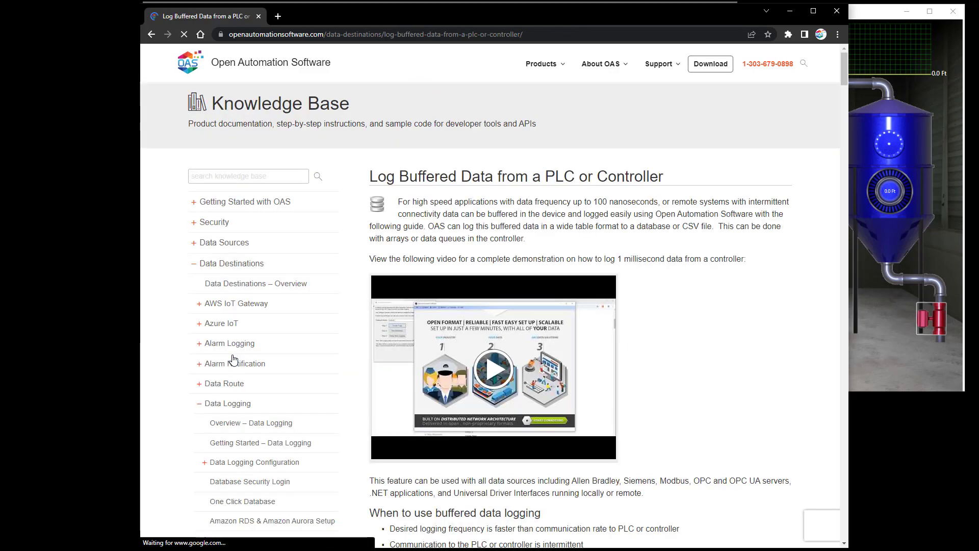
scroll(292, 388, down, 5)
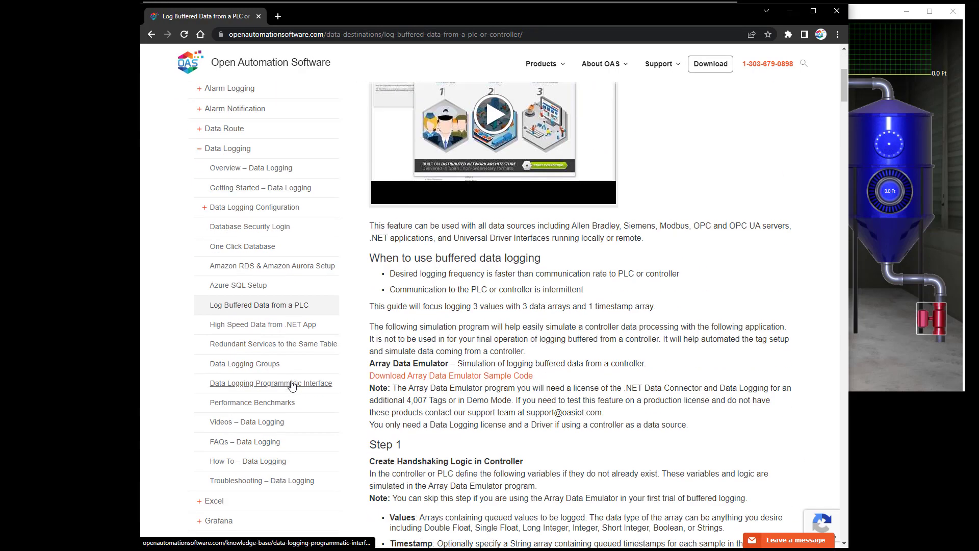
scroll(293, 320, up, 1)
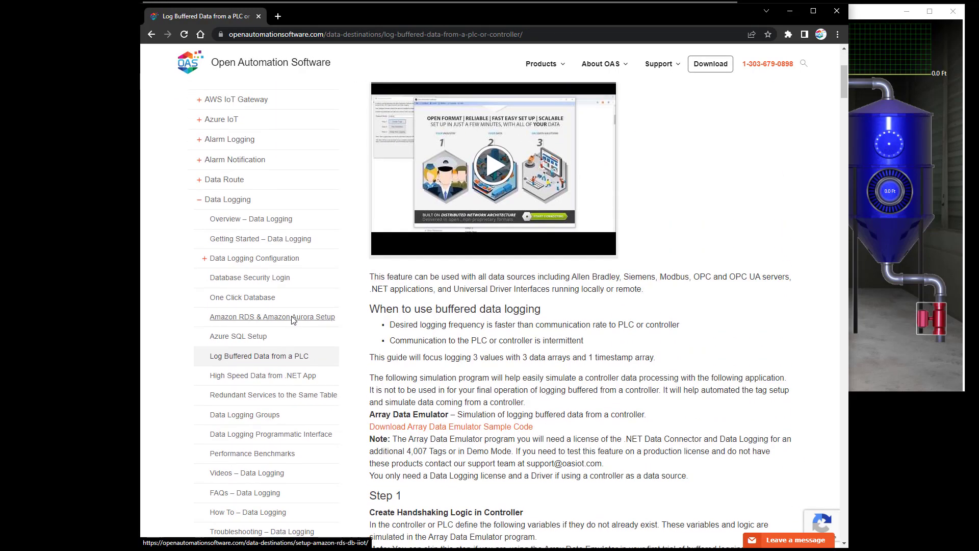
scroll(292, 320, up, 2)
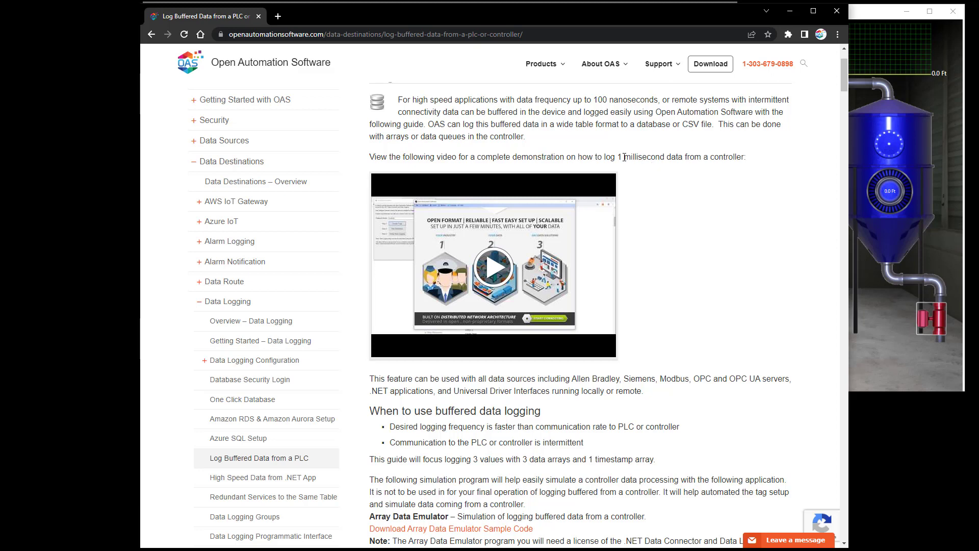
scroll(626, 168, down, 3)
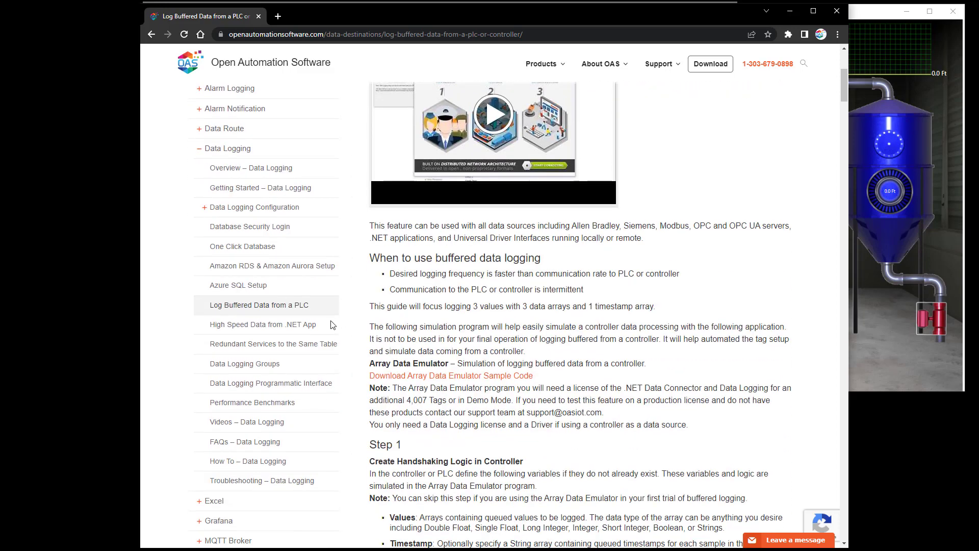
Step: Reopen the High Speed Data from .NET App article and read how to log values from Visual Studio applications
click(257, 326)
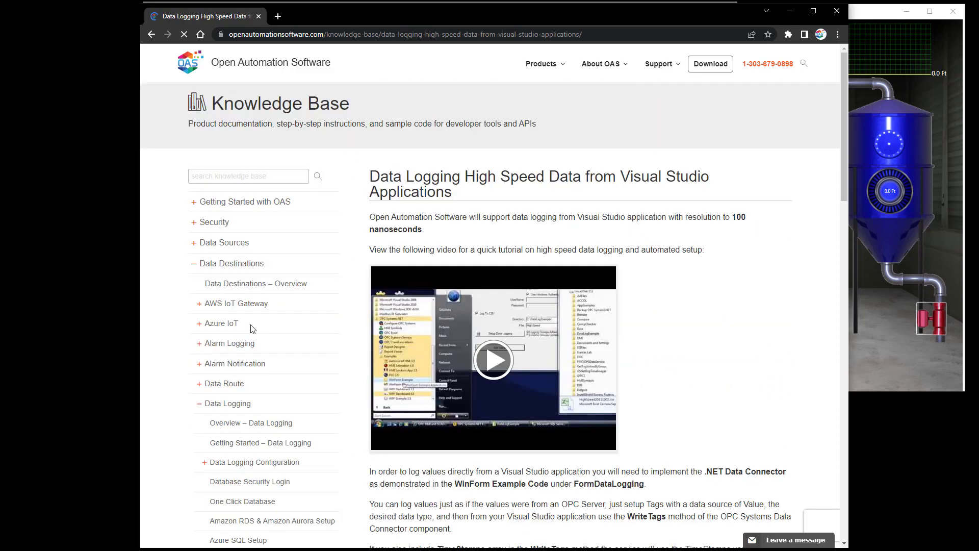
scroll(311, 321, down, 5)
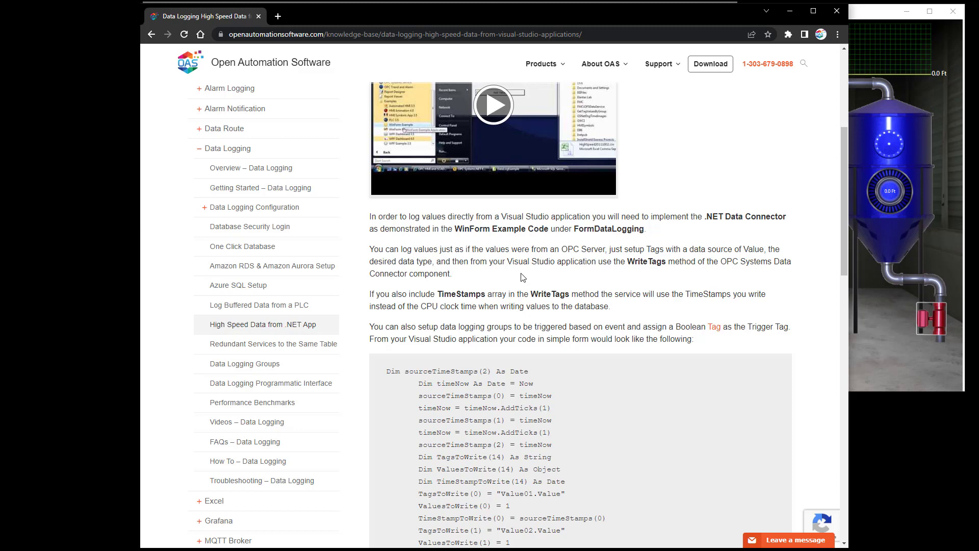
scroll(522, 277, up, 5)
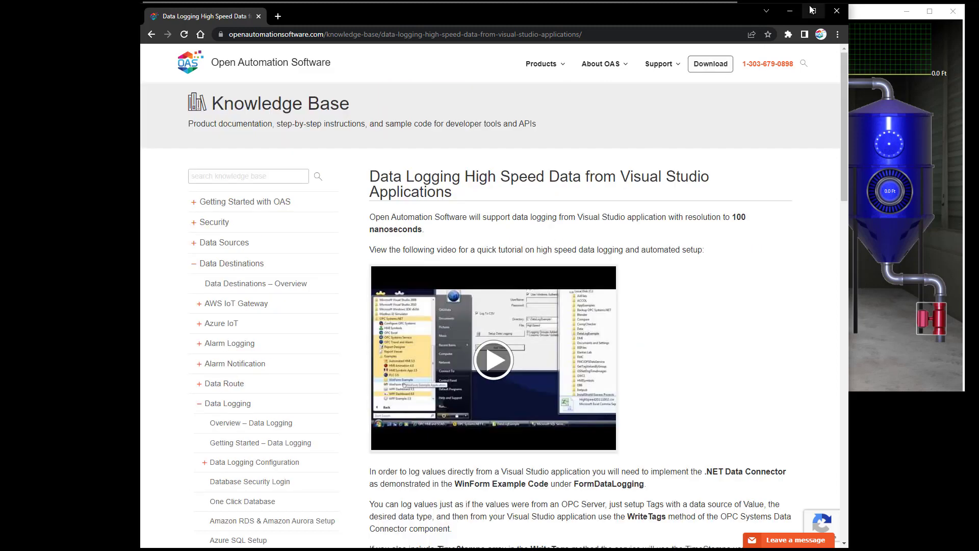
Step: Switch to Open Automation Software and inspect the Event group's database options and tag fields, temporarily enabling Log to Stored Procedure
click(789, 10)
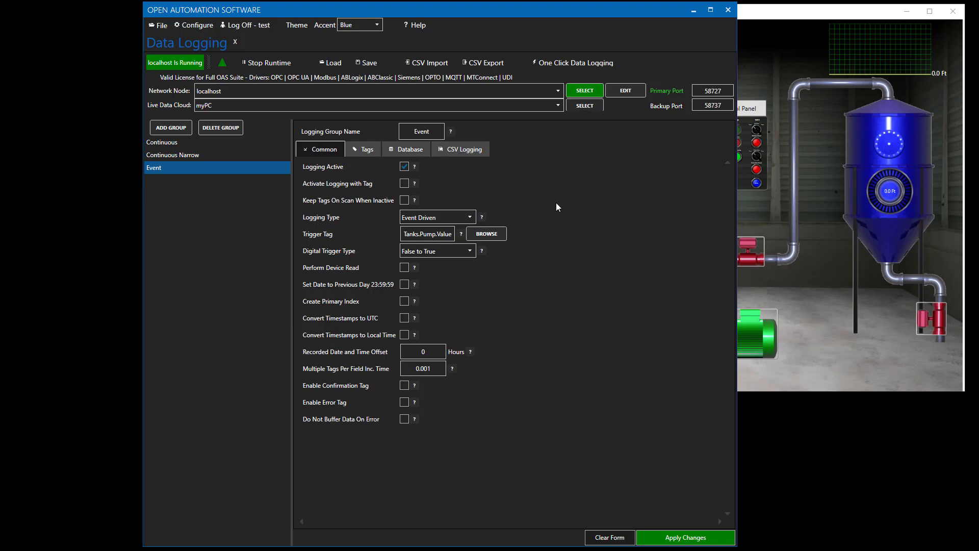
click(420, 151)
scroll(550, 301, down, 2)
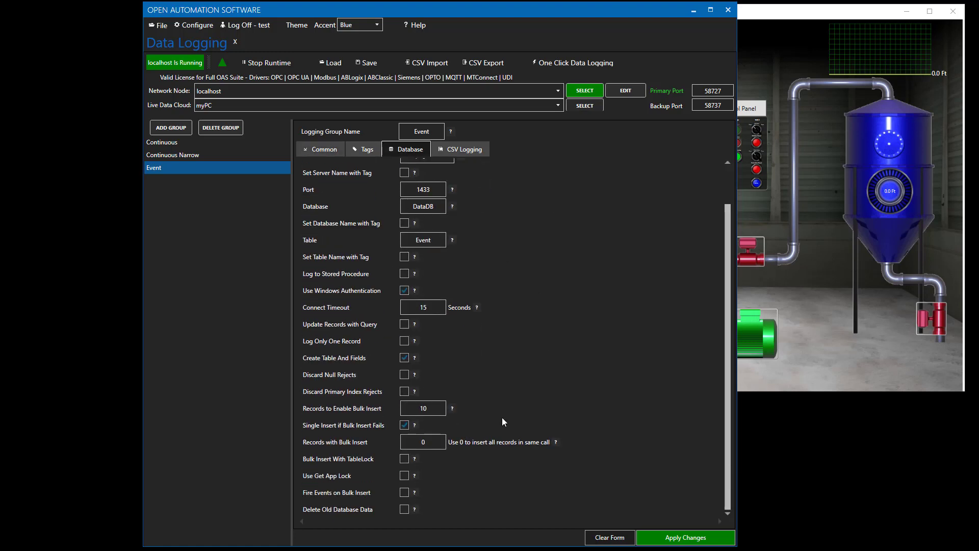
double_click(420, 408)
click(407, 273)
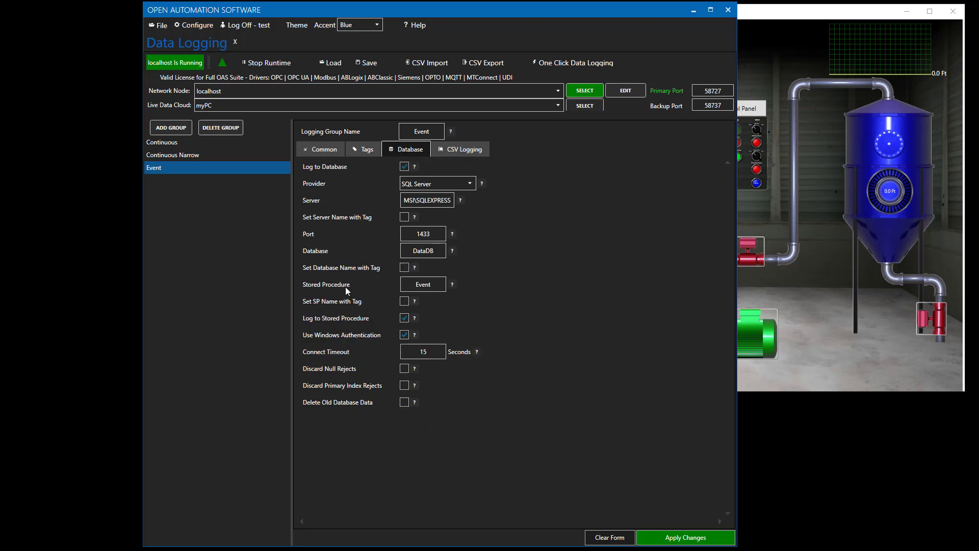
double_click(416, 284)
click(361, 149)
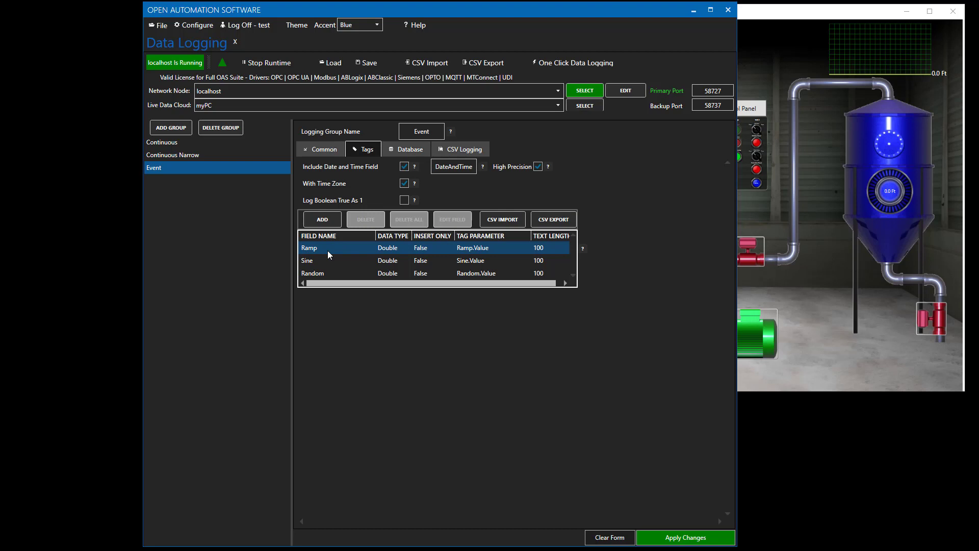
Step: Review the Event group's bulk insert settings in its database options, highlighting the Records to Enable Bulk Insert value
click(411, 149)
scroll(442, 416, down, 2)
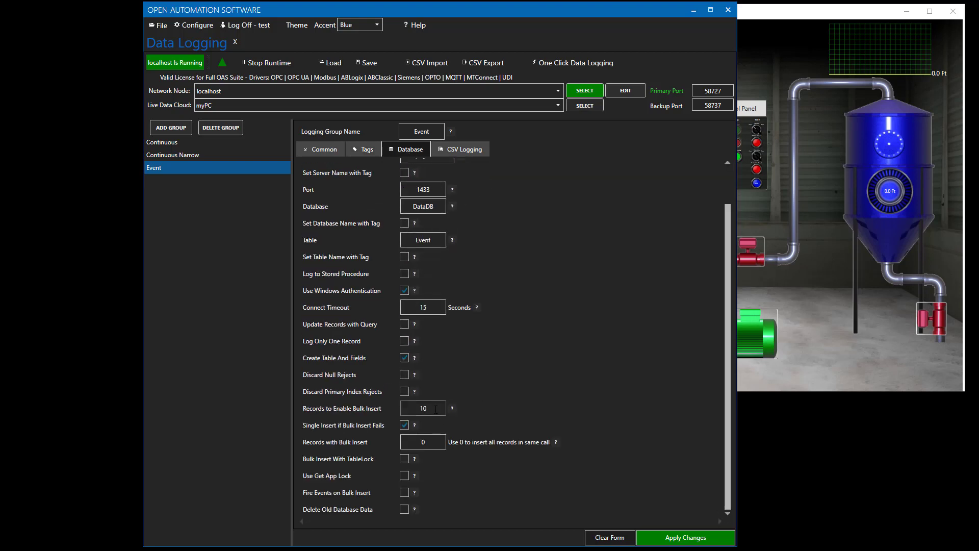
double_click(416, 408)
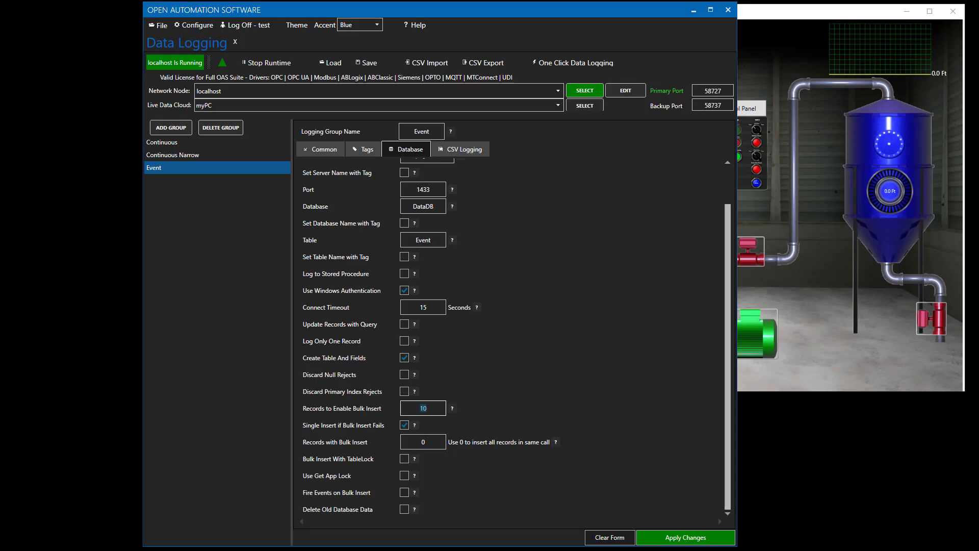
Step: Switch to SQL Server Management Studio, expand the dbo.Event table to examine its Triggers folder, and return to Open Automation Software
key(alt+Tab)
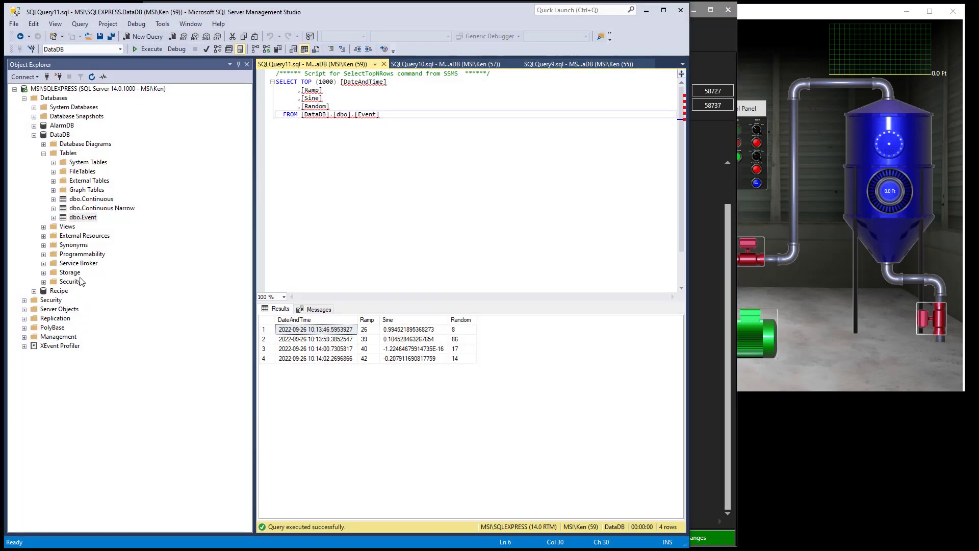
click(53, 218)
click(62, 255)
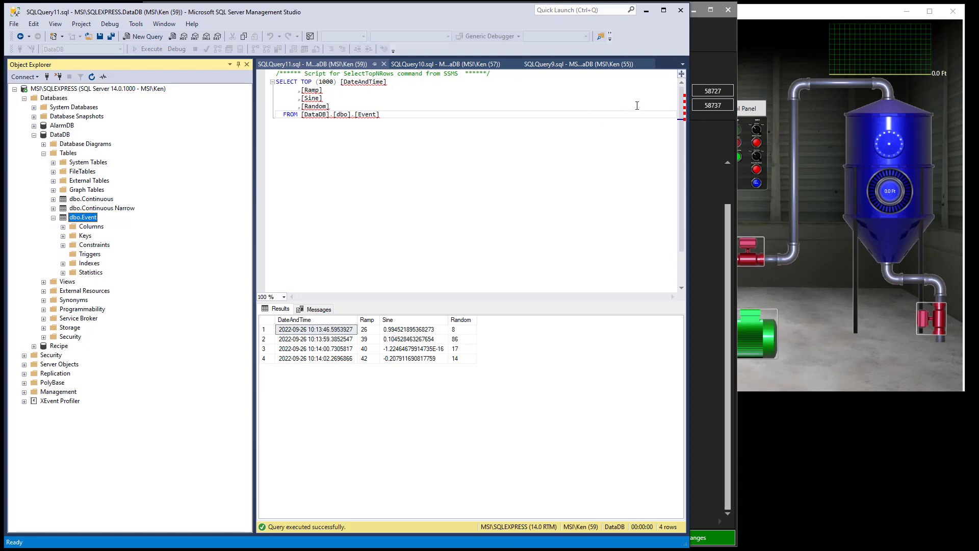
click(706, 41)
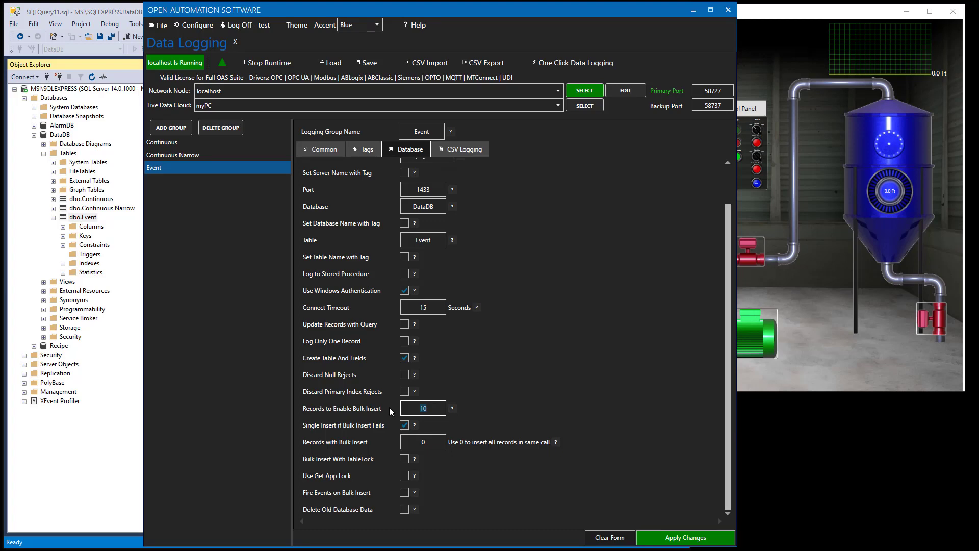
Step: Try a much larger Records to Enable Bulk Insert value, restore it to 10, and try 100 for Records with Bulk Insert
text(100000)
text(00)
key(BackSpace)
key(BackSpace)
key(BackSpace)
key(BackSpace)
key(BackSpace)
key(BackSpace)
click(436, 443)
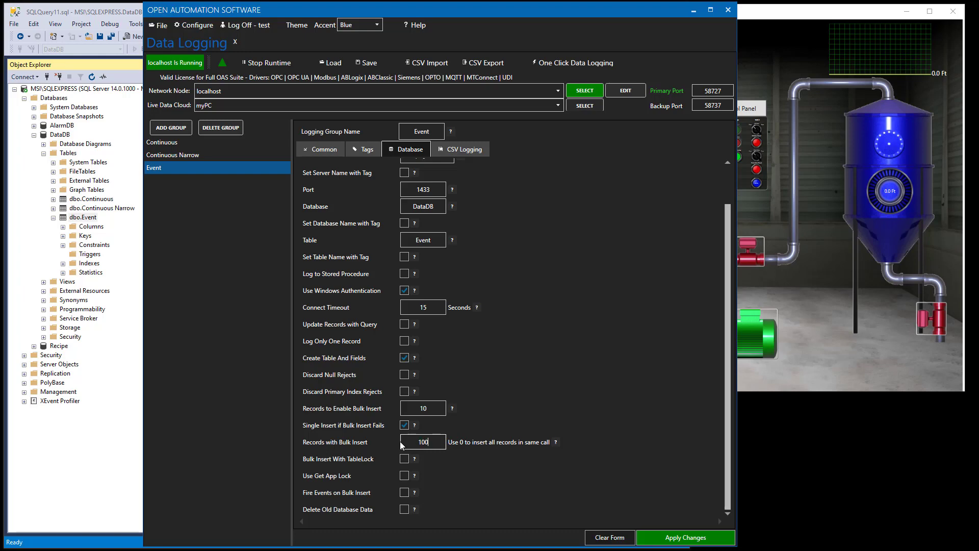
text(00)
Step: Copy the Event group's trigger tag, Tanks.Pump.Value, from its common properties
click(159, 166)
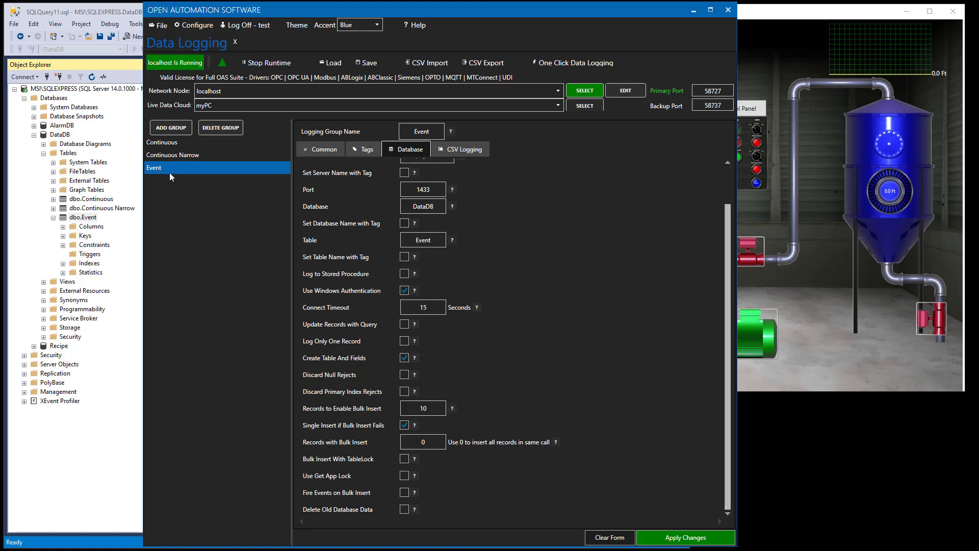
click(324, 149)
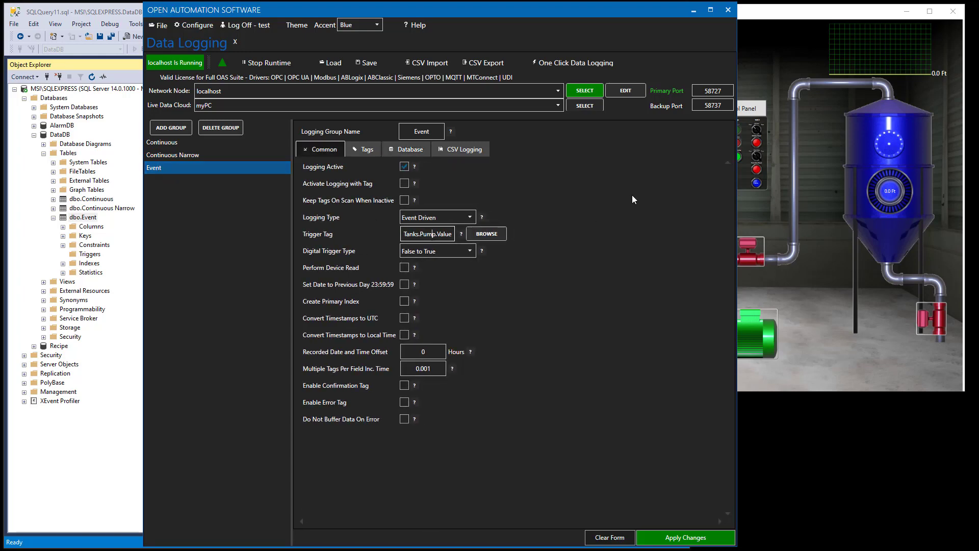
key(ctrl+a)
key(ctrl+c)
Step: Load the Continuous Narrow group without applying the pending Event changes, and change the logging group name to Event Narrow
click(158, 161)
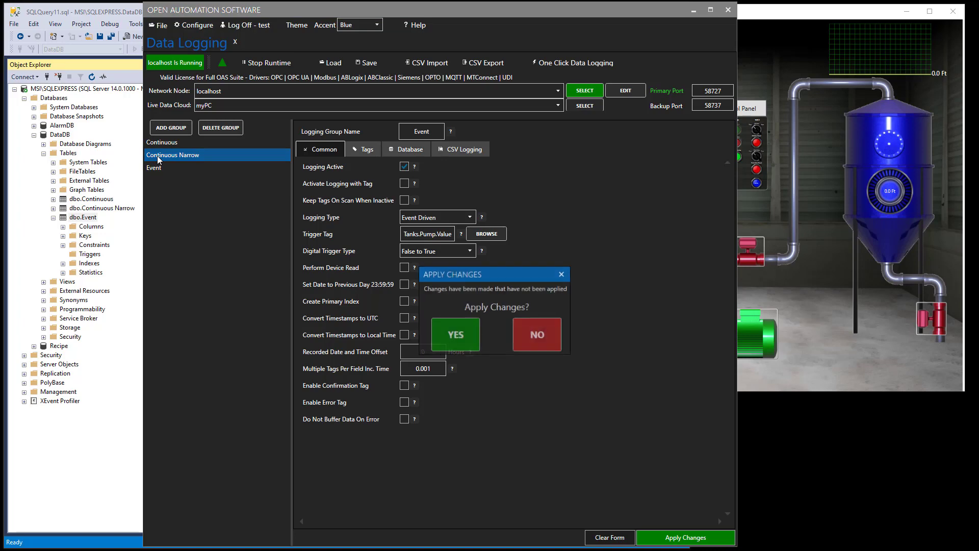
click(531, 344)
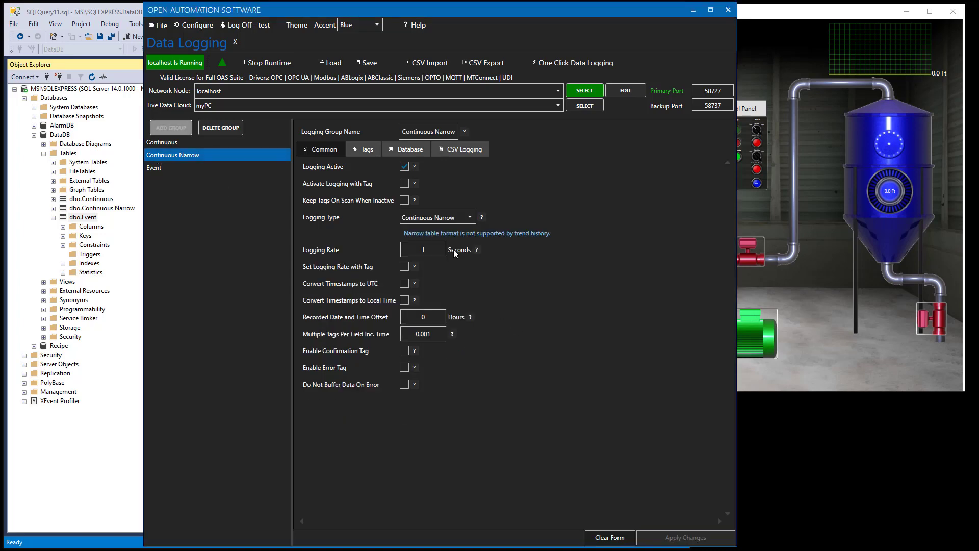
double_click(427, 133)
text(Event)
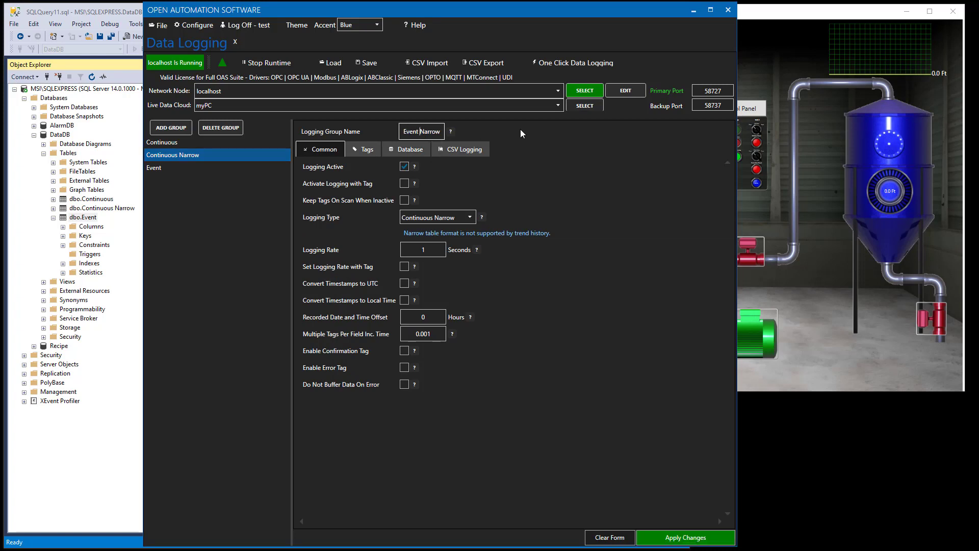
Step: Set the SQL Server table name for the new group to Event Narrow
click(398, 149)
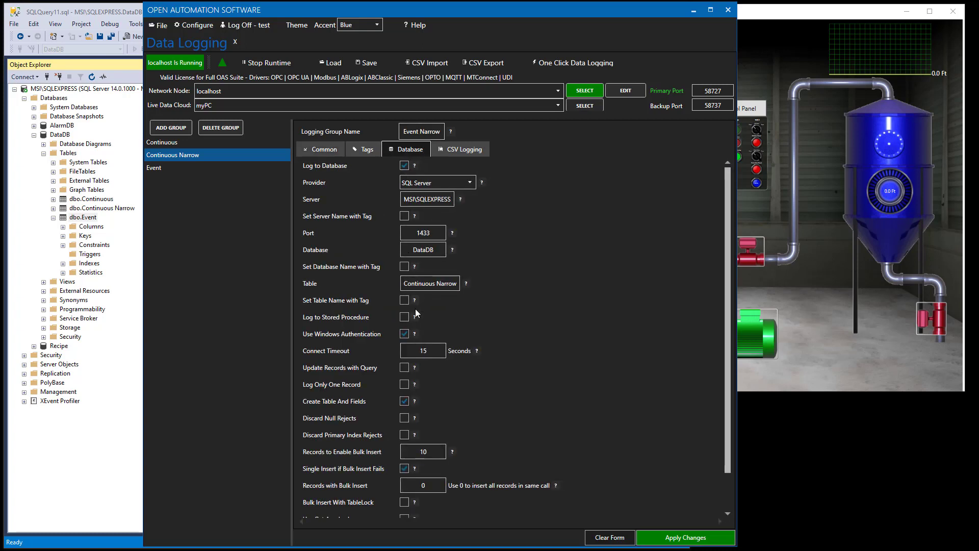
click(411, 283)
text(Event)
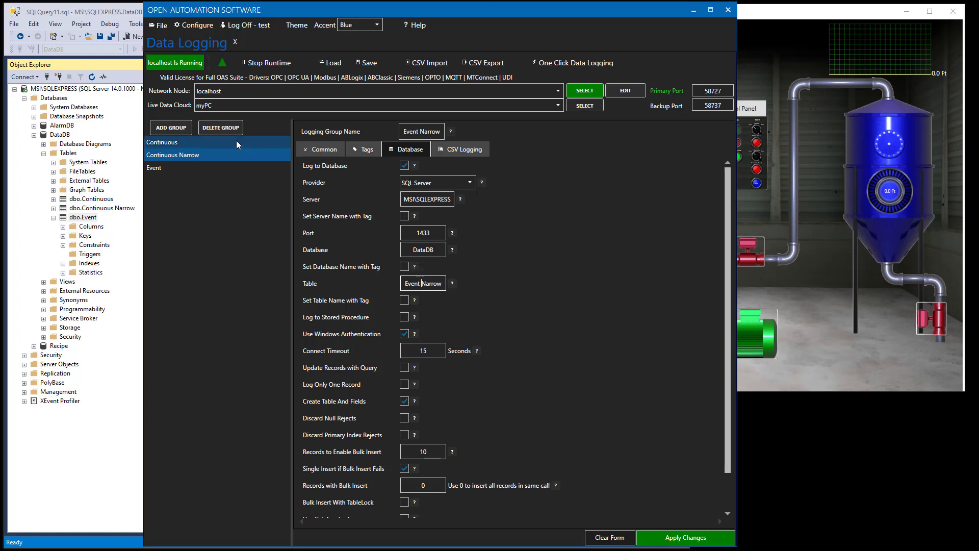
Step: Set the logging type to Event Driven Narrow with trigger tag Tanks.Pump.Value, and add it as a new logging group
click(307, 147)
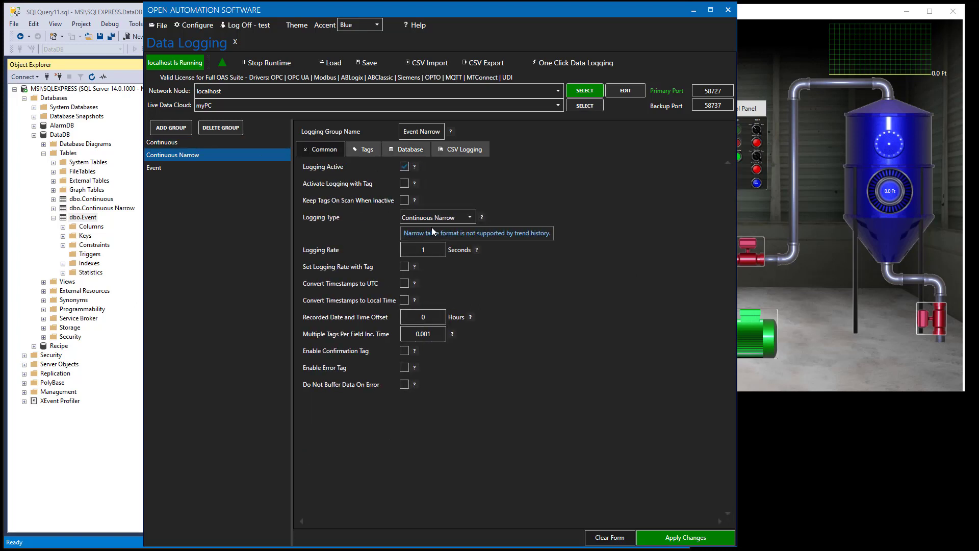
click(444, 218)
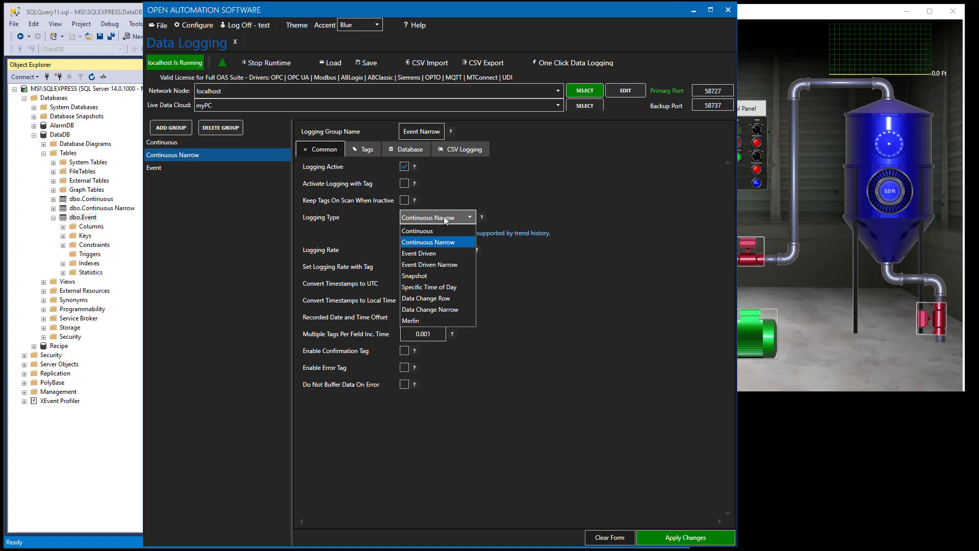
click(426, 264)
click(419, 249)
key(ctrl+v)
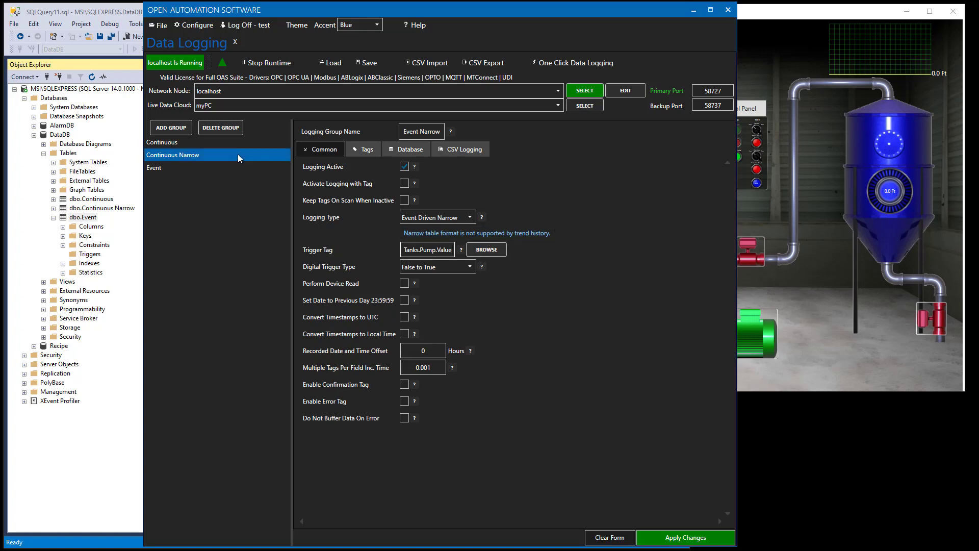
click(173, 128)
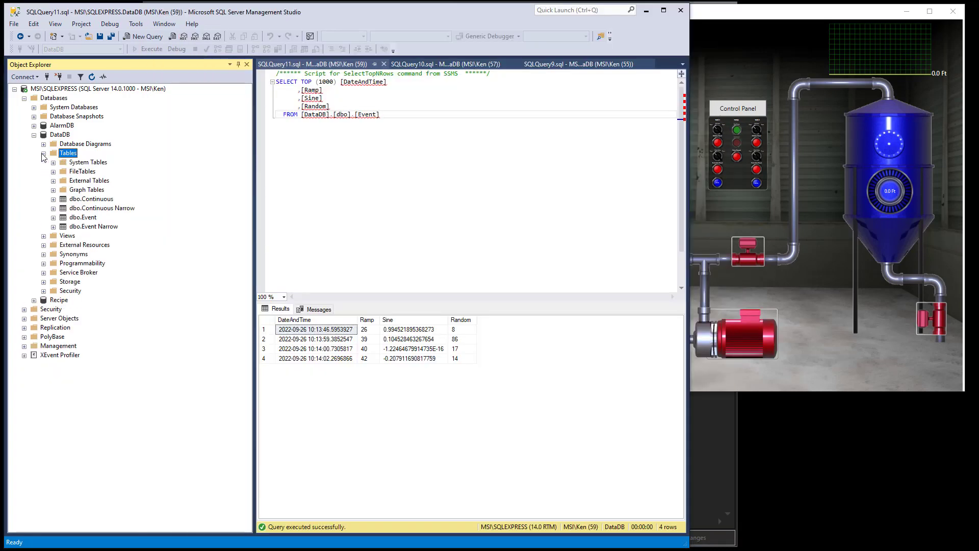
Step: Query the top 1000 rows of the dbo.Event Narrow table in the DataDB database
click(75, 228)
right_click(75, 231)
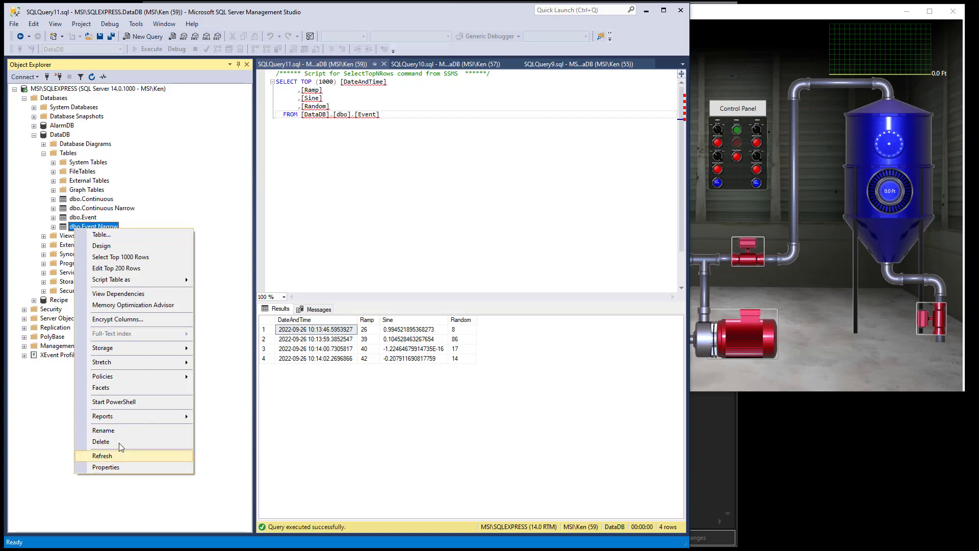
click(118, 257)
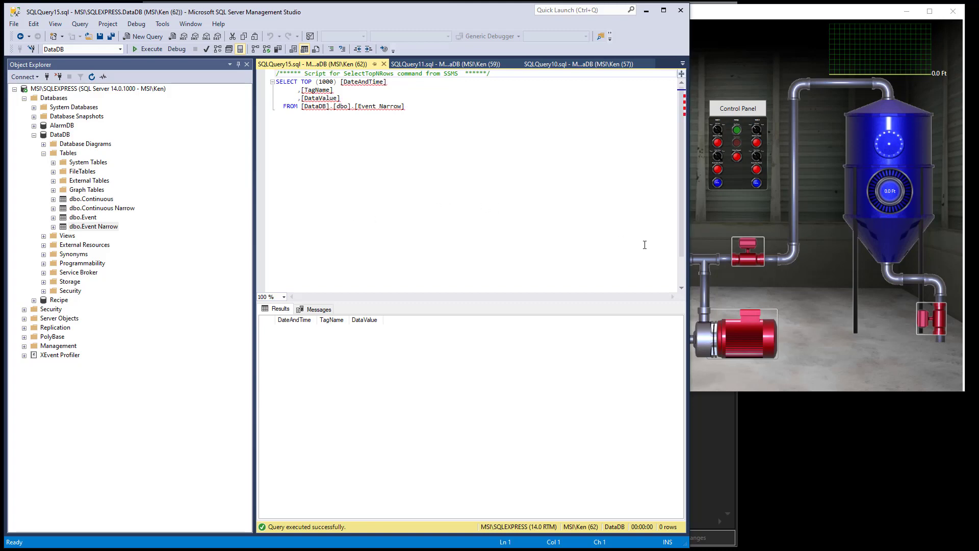
Step: Switch to the tank HMI window and turn the pump on to trigger event logging
click(786, 306)
click(752, 334)
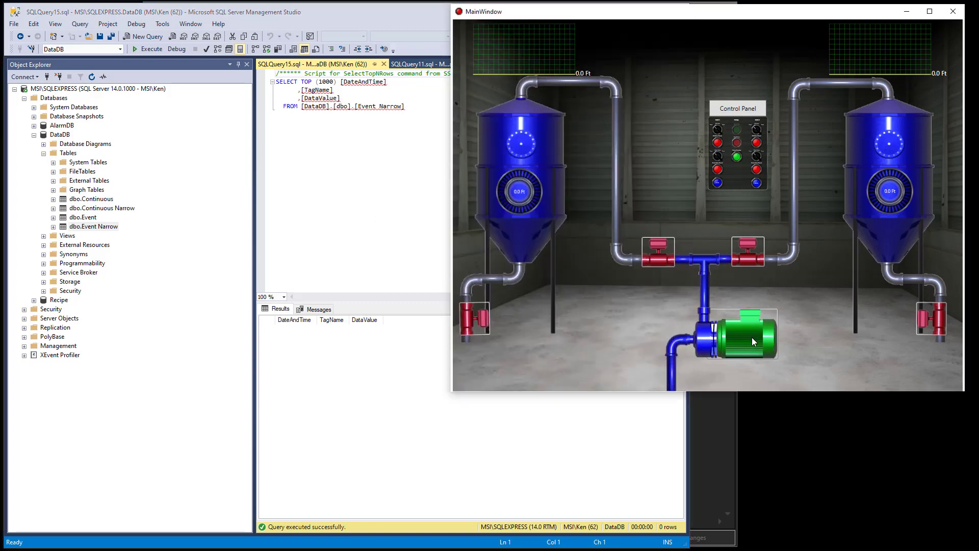
Step: Switch to SQL Server Management Studio and rerun the dbo.Event Narrow query
click(375, 179)
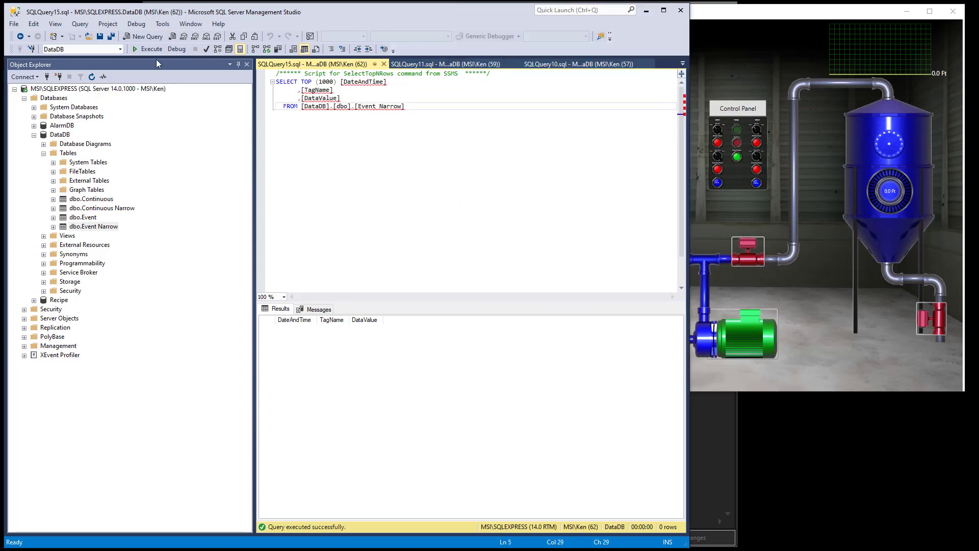
click(149, 48)
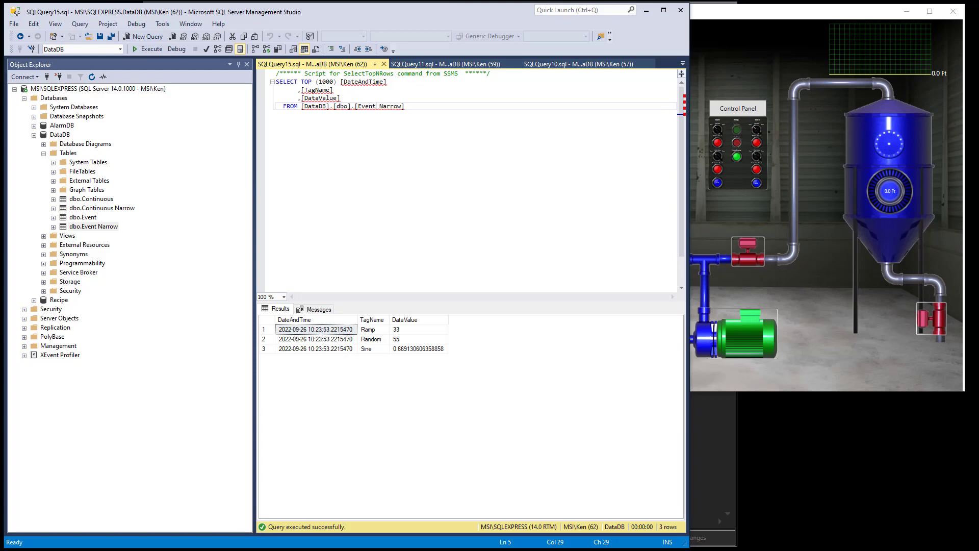
Step: Switch to Open Automation Software, open the Tags configuration without saving changes to file, and select the Pump tag in the Tanks group
key(alt+Tab)
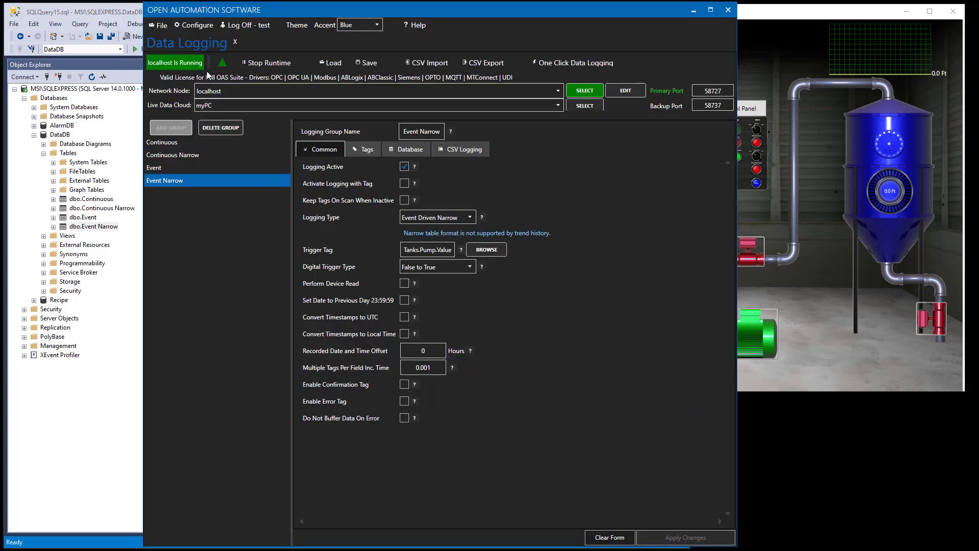
click(199, 27)
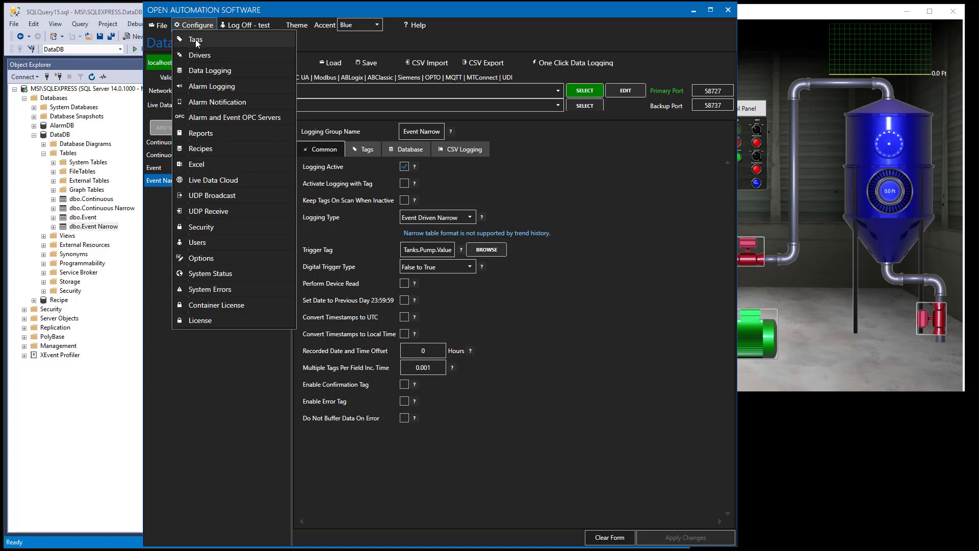
key(Escape)
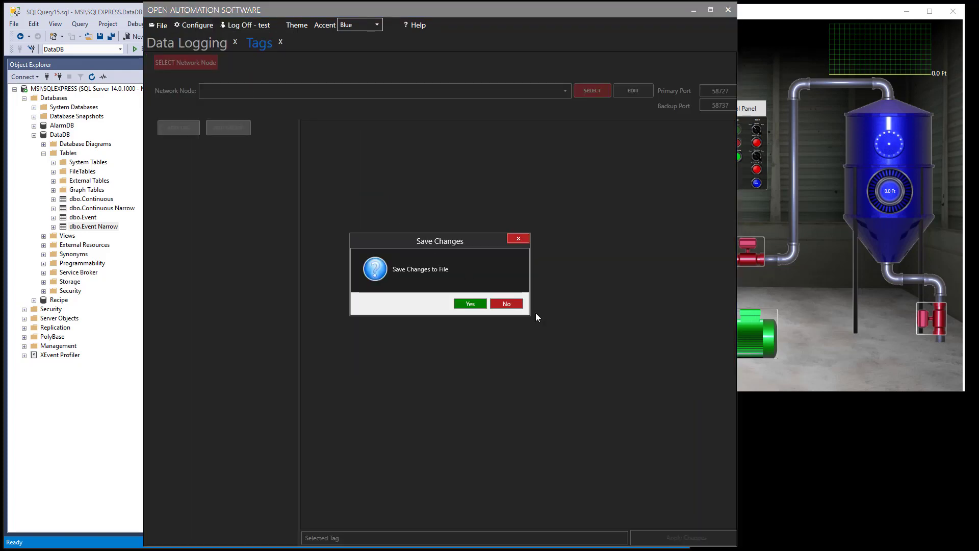
click(507, 304)
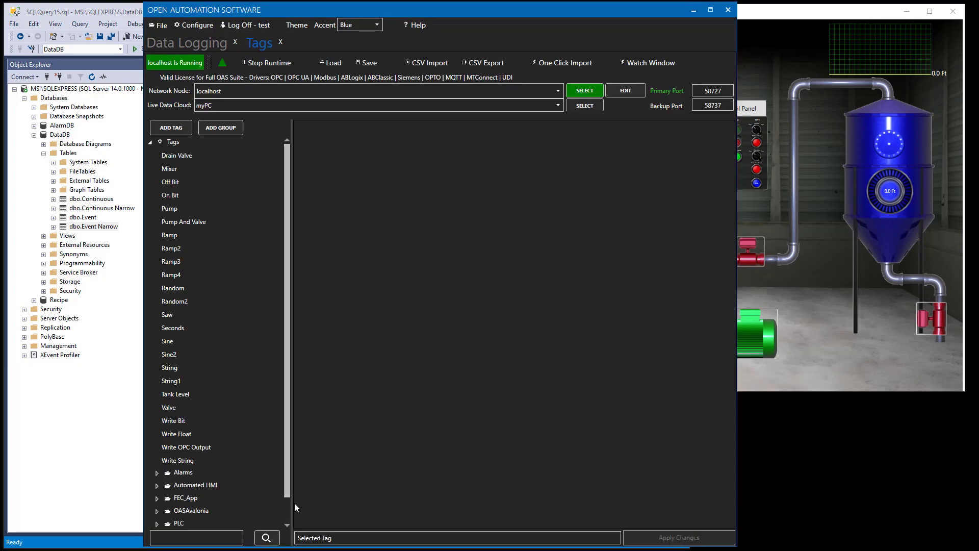
scroll(288, 513, down, 2)
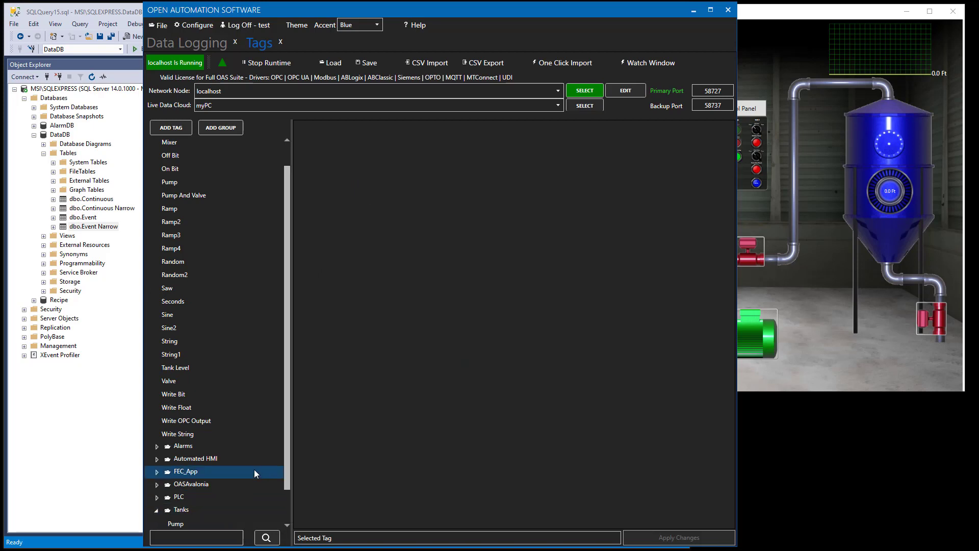
scroll(256, 470, down, 3)
click(174, 486)
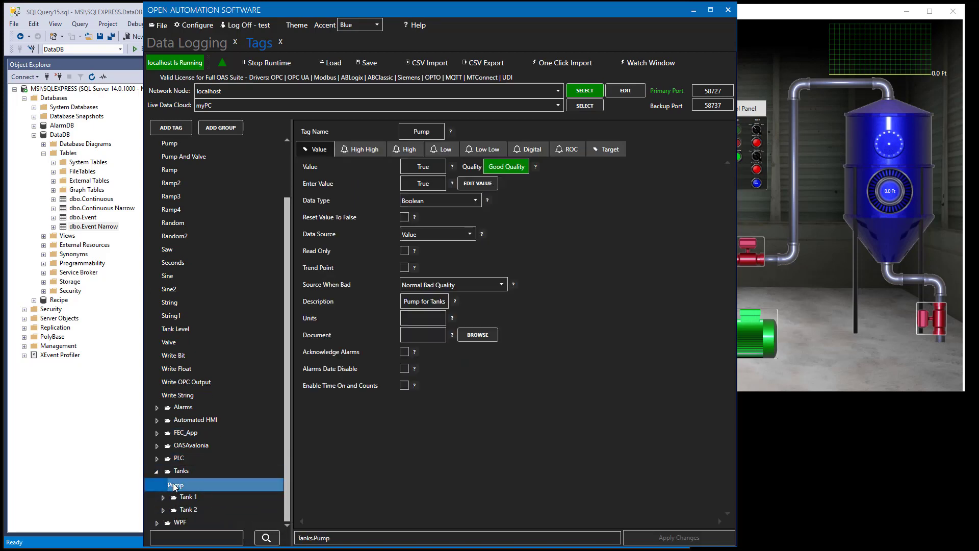
Step: Show the Tanks.Pump tag in a Watch Window and arrange it beside the configuration window, clear of the query results
right_click(174, 487)
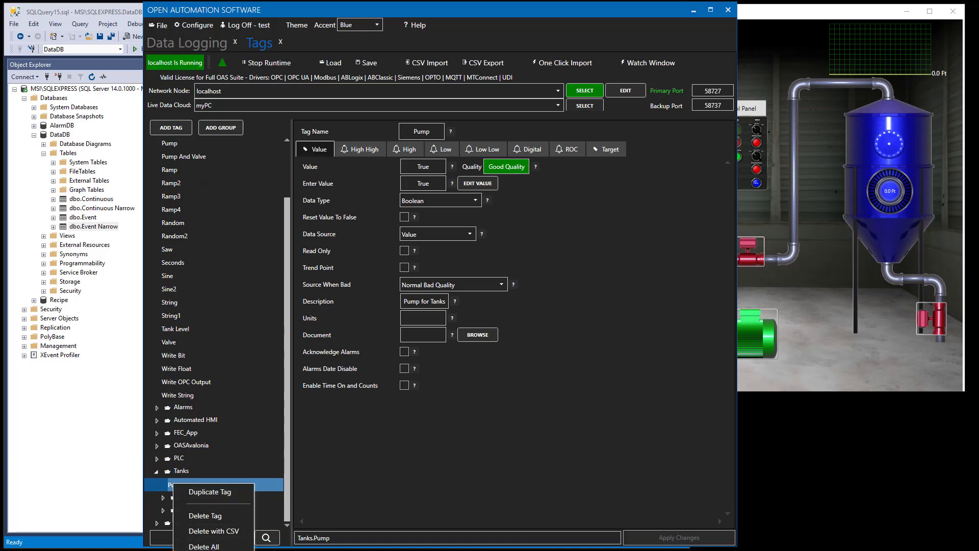
click(212, 550)
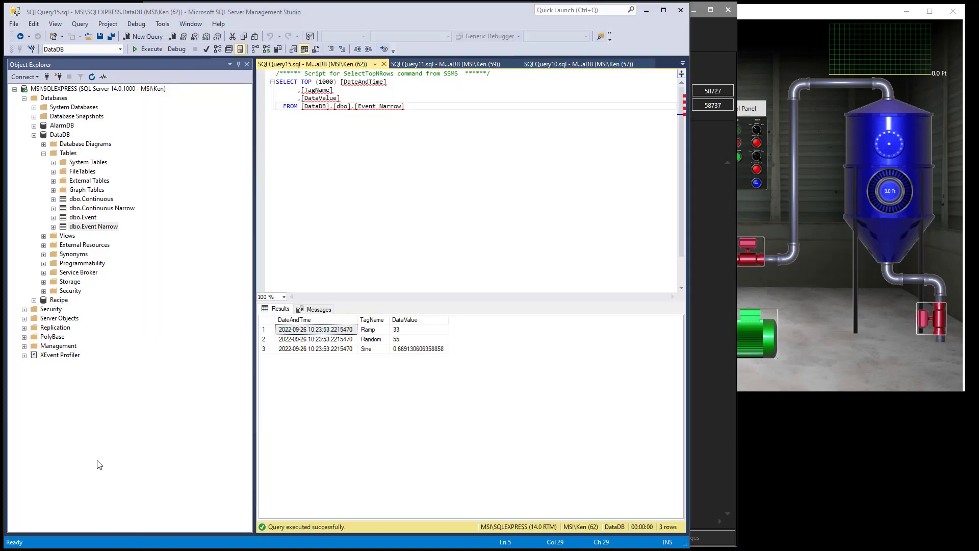
click(99, 464)
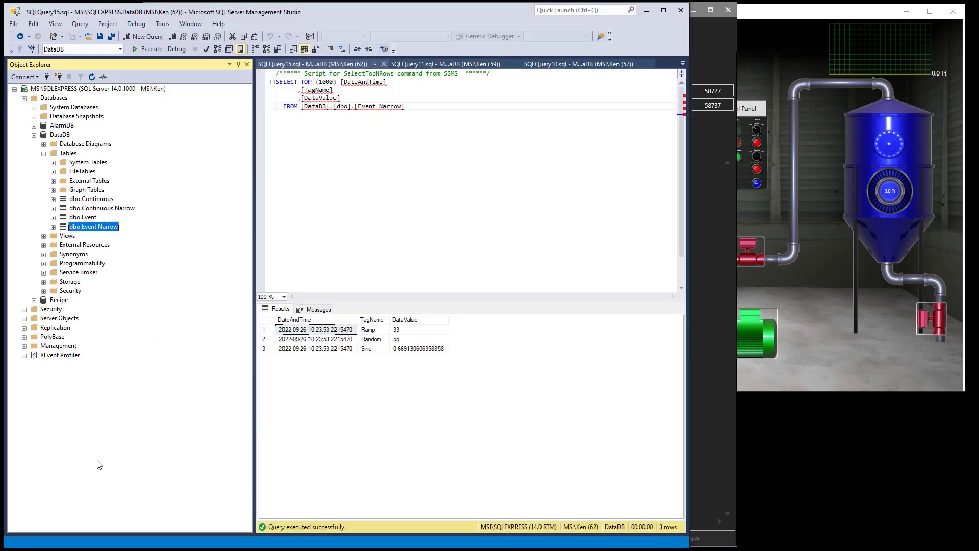
click(705, 218)
drag(573, 17, 866, 15)
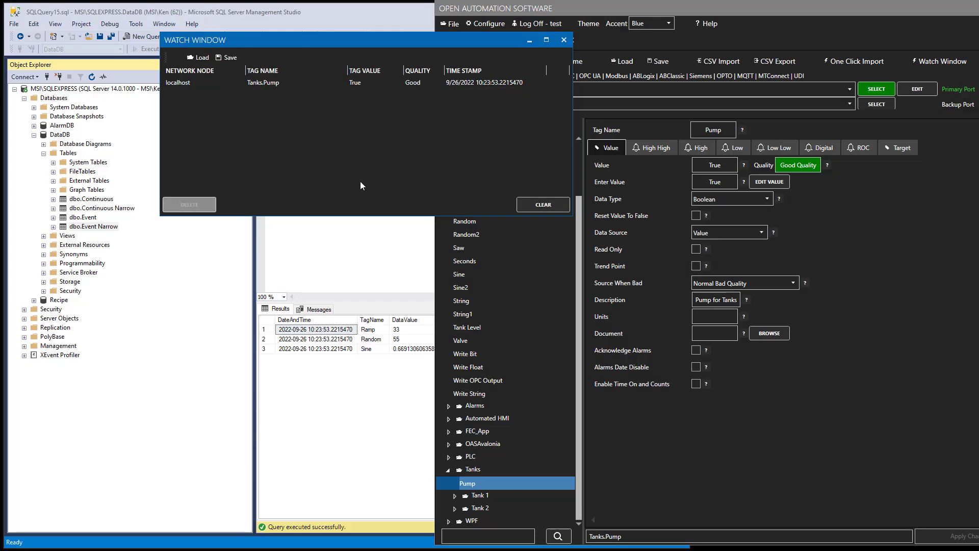
drag(382, 38, 221, 138)
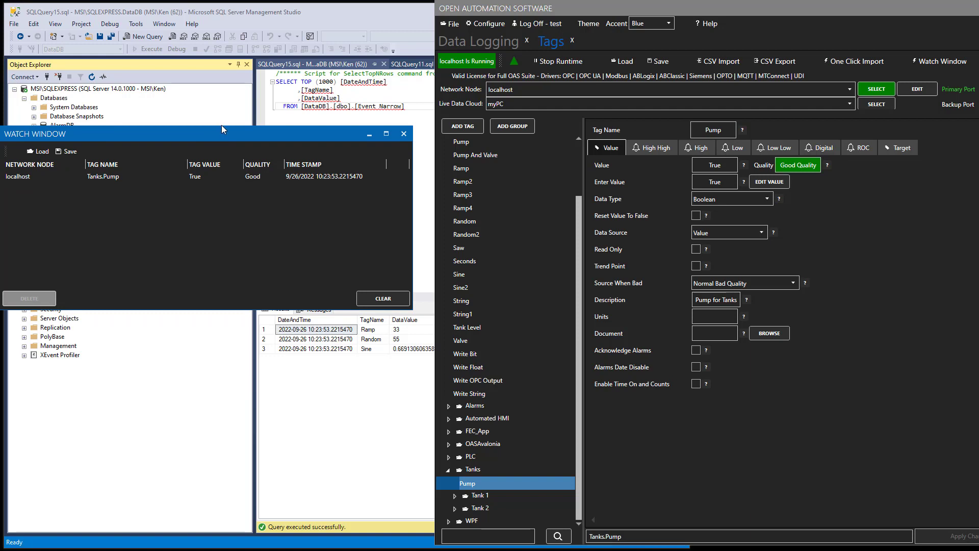
drag(222, 127, 227, 213)
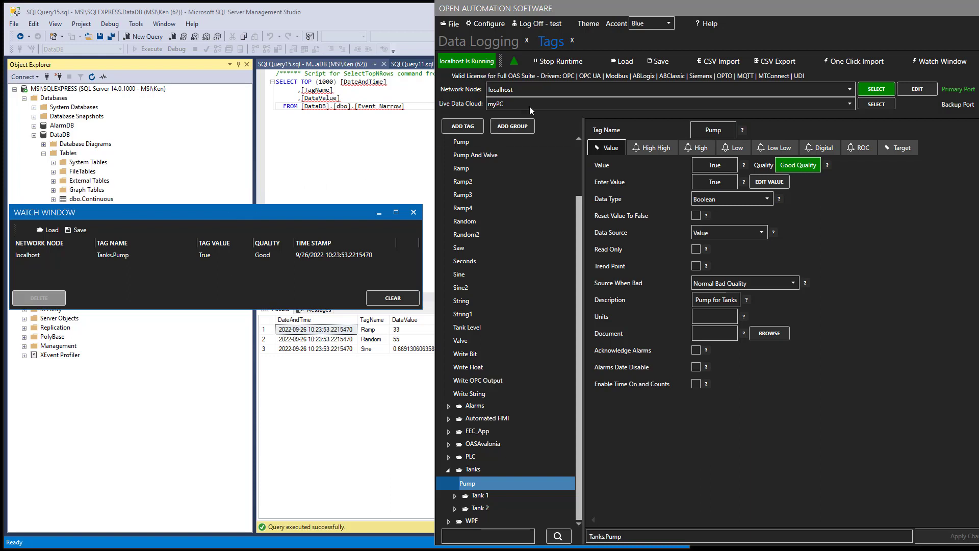
Step: Review the Use TimeStamp from OPC Servers option and the UTC timestamp options, and return to Data Logging without applying changes
click(494, 25)
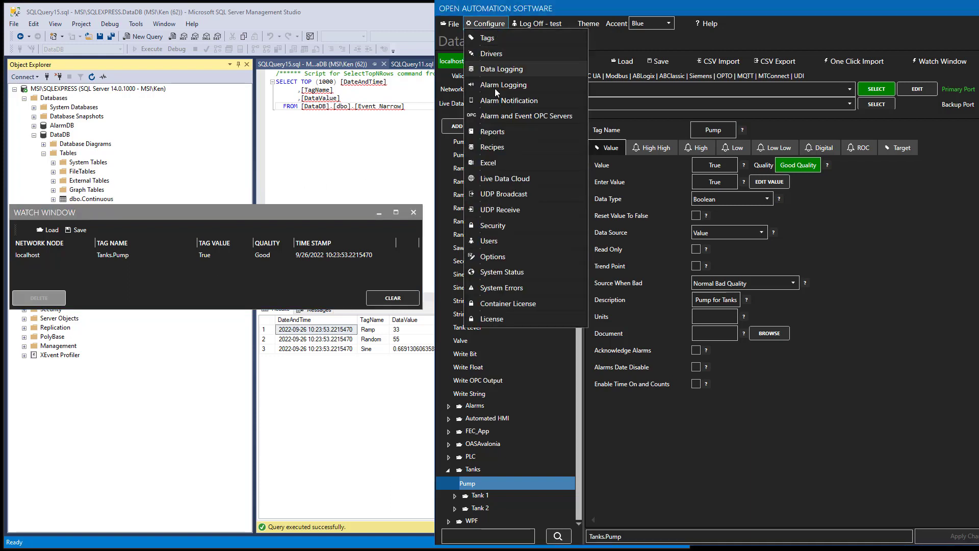
click(491, 259)
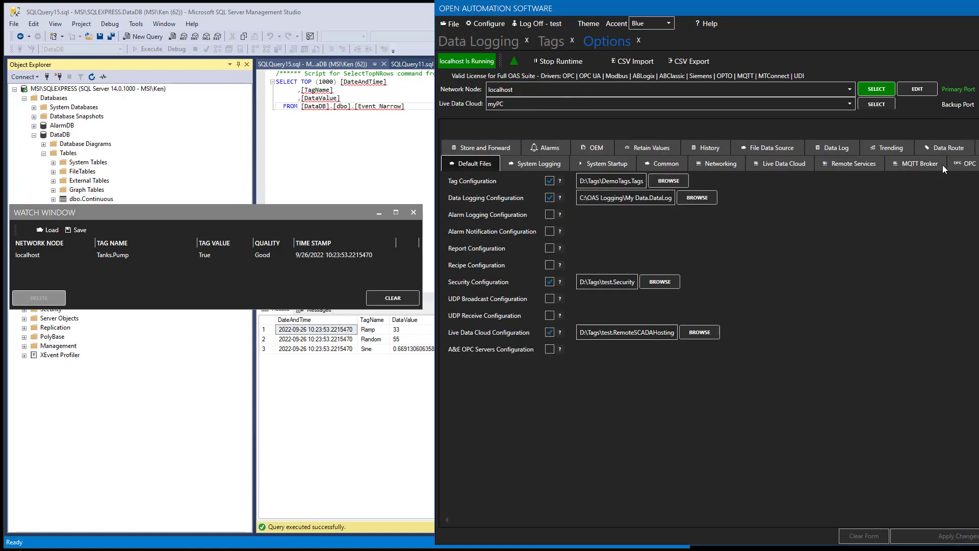
click(967, 164)
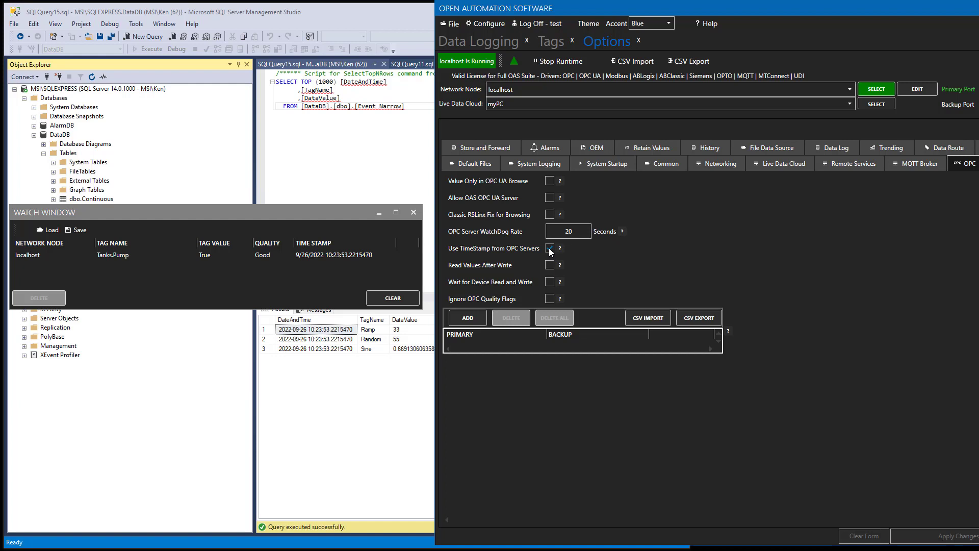
click(550, 249)
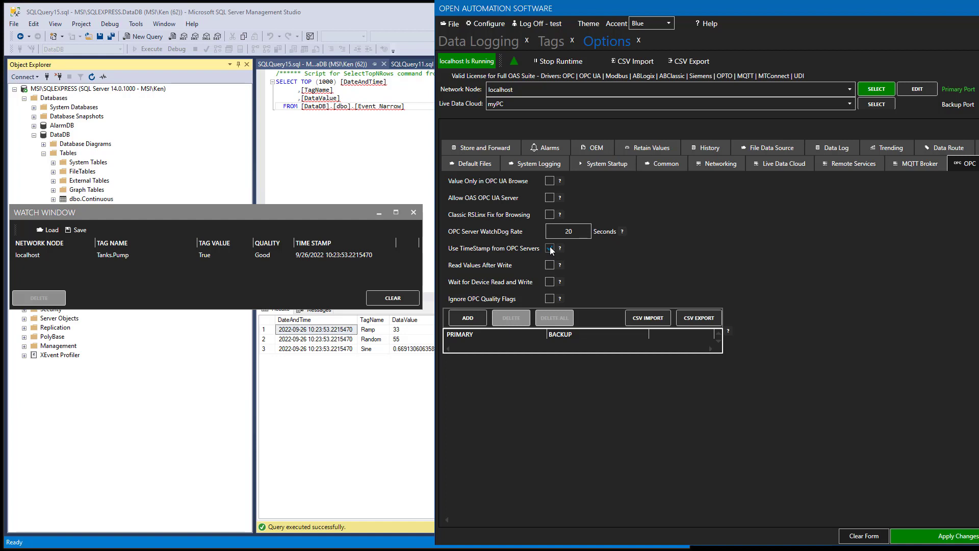
click(551, 249)
click(978, 163)
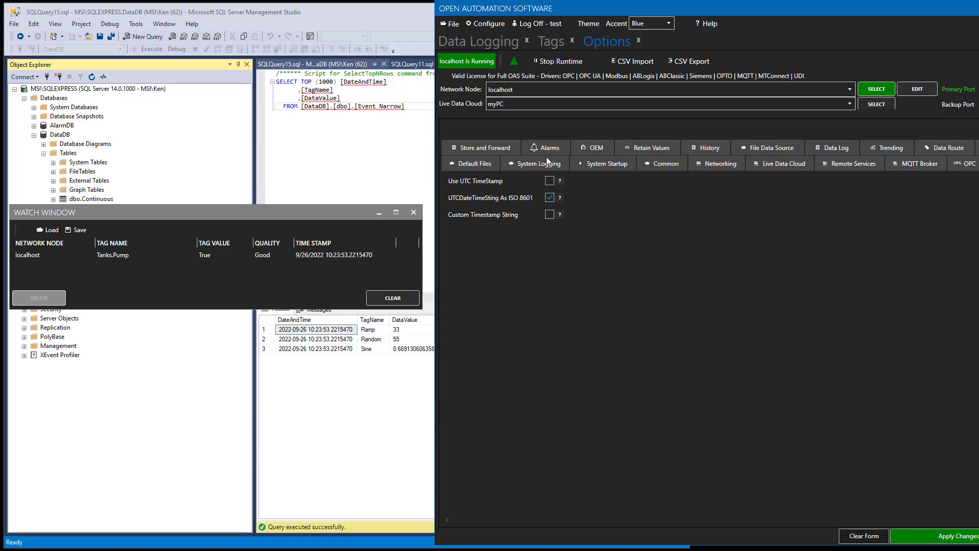
click(482, 42)
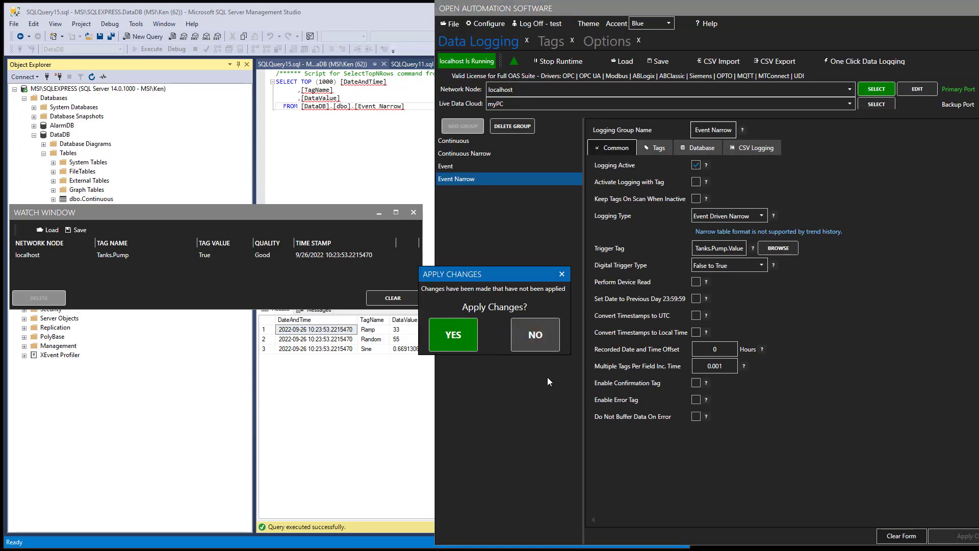
click(523, 325)
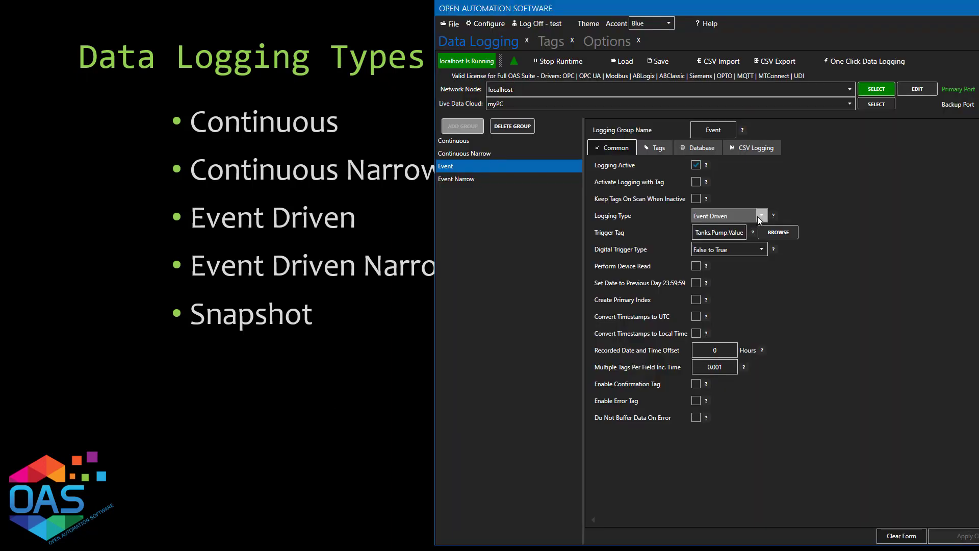
Step: Base a new logging group on the Event group, with logging type Snapshot and group name Snapshot
click(760, 216)
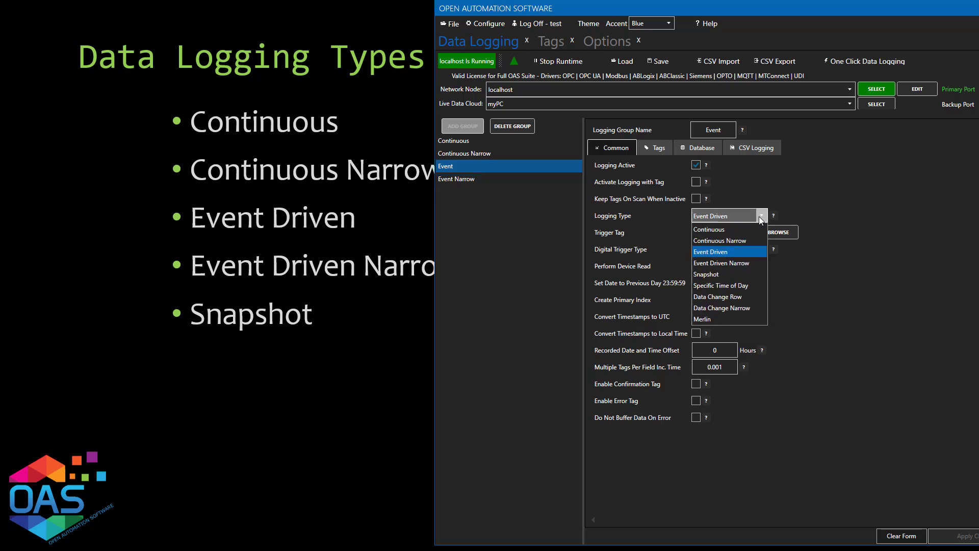
click(718, 274)
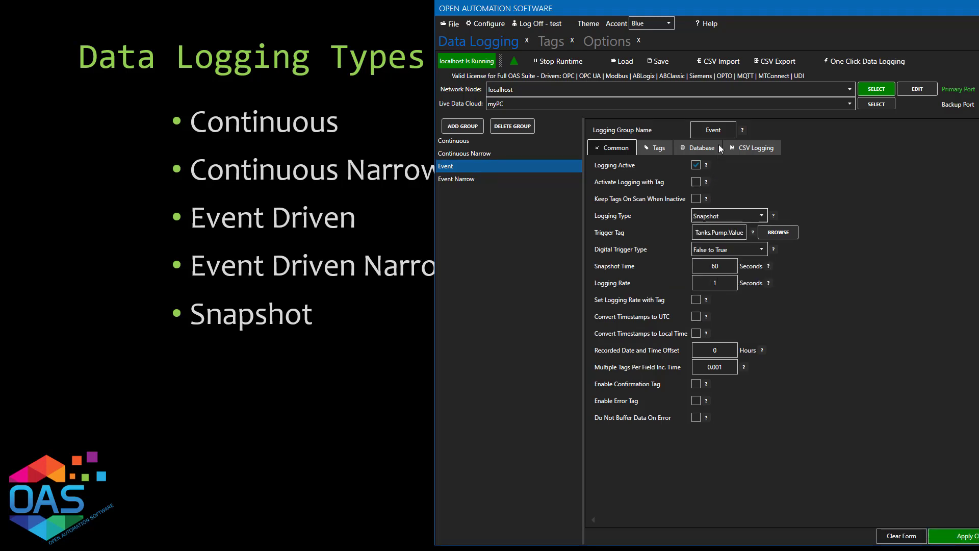
double_click(716, 128)
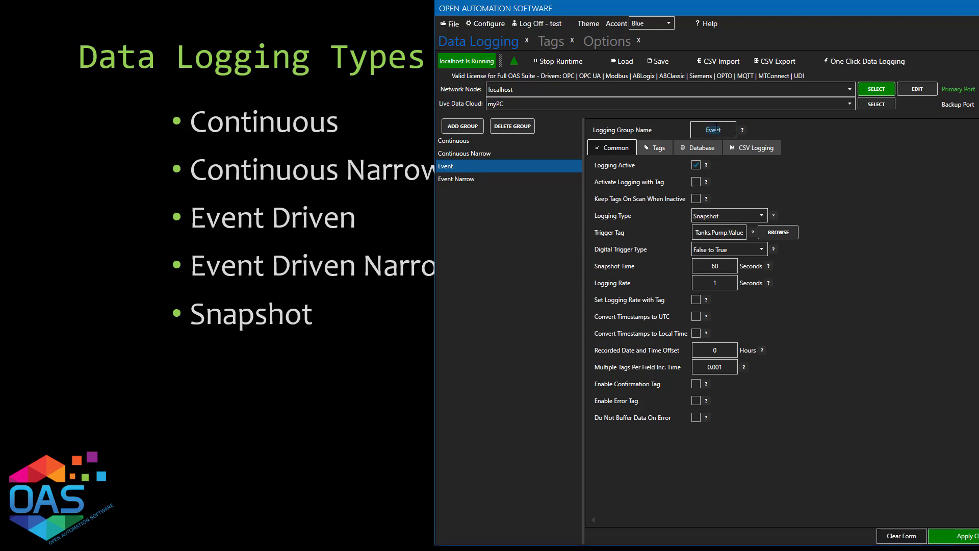
text(Snapshot)
Step: Set the SQL Server table name to Snapshot and add the configuration as a new logging group
click(702, 148)
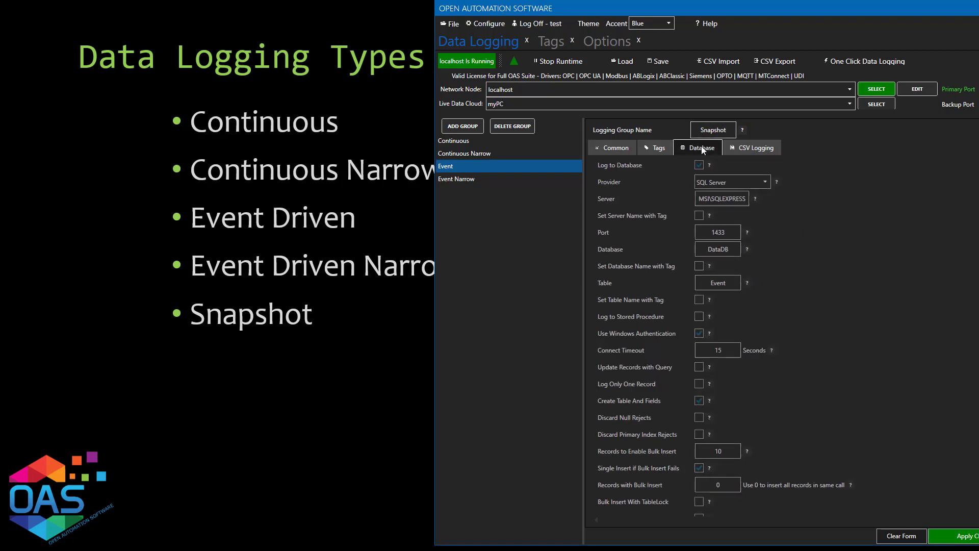
double_click(715, 283)
text(Snapshot)
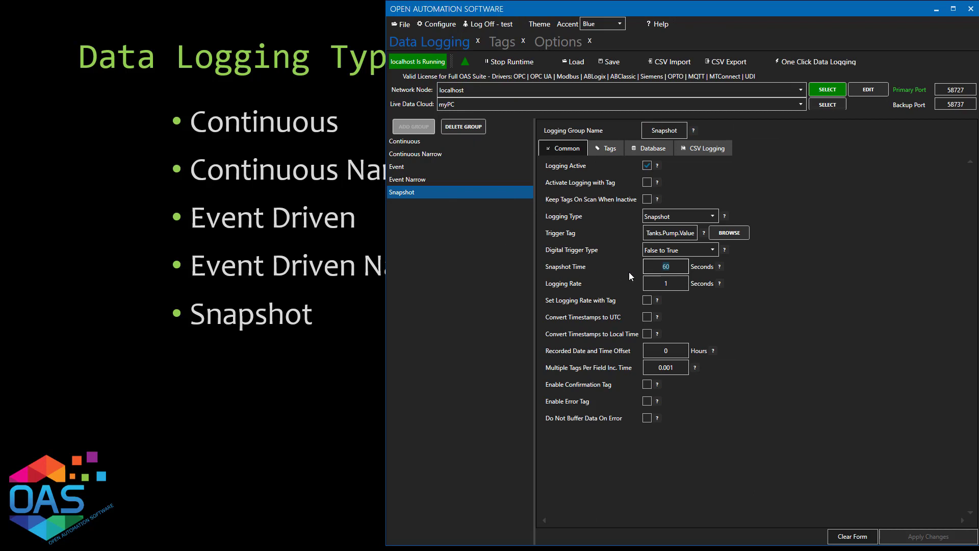
click(673, 267)
Step: Switch to SQL Server Management Studio, refresh the DataDB tables, and query the top 1000 rows of dbo.Snapshot
key(alt+Tab)
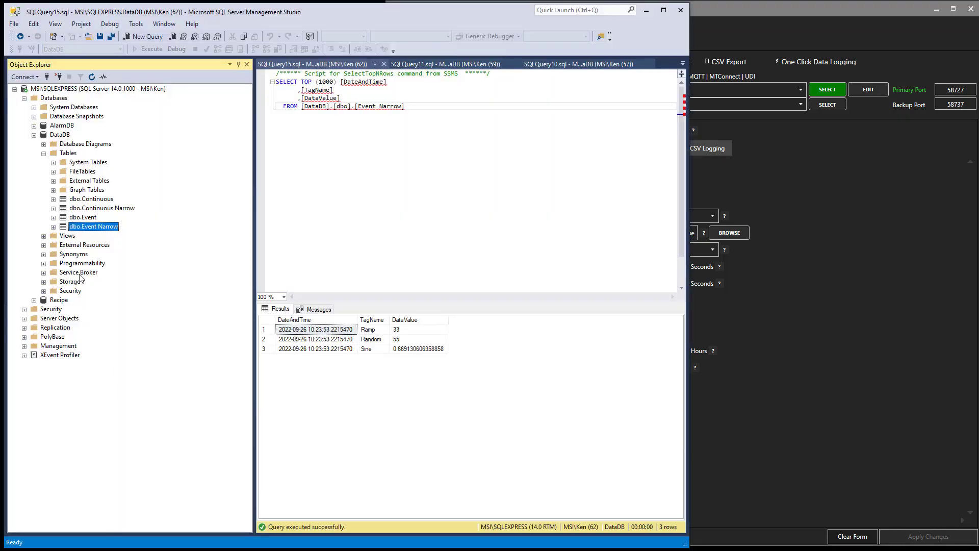
right_click(60, 153)
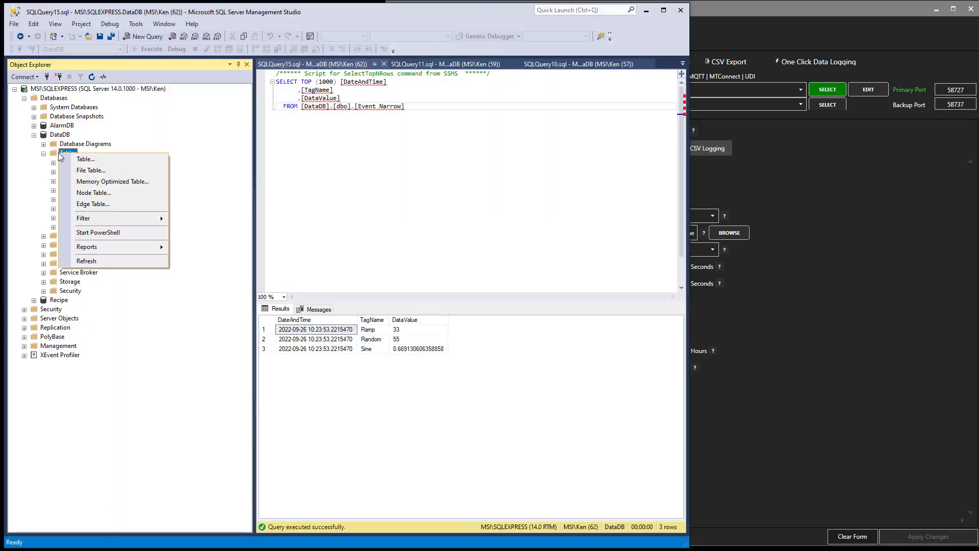
click(94, 260)
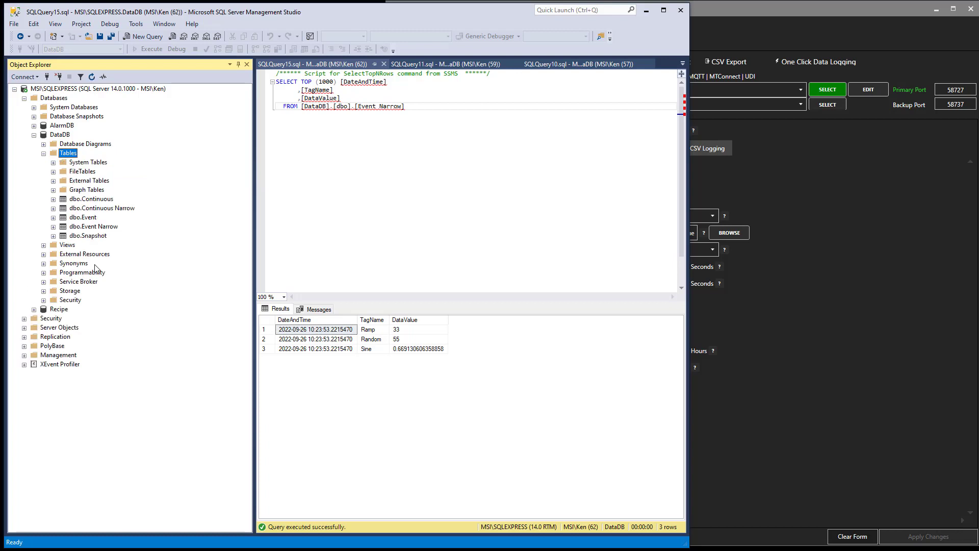
click(85, 236)
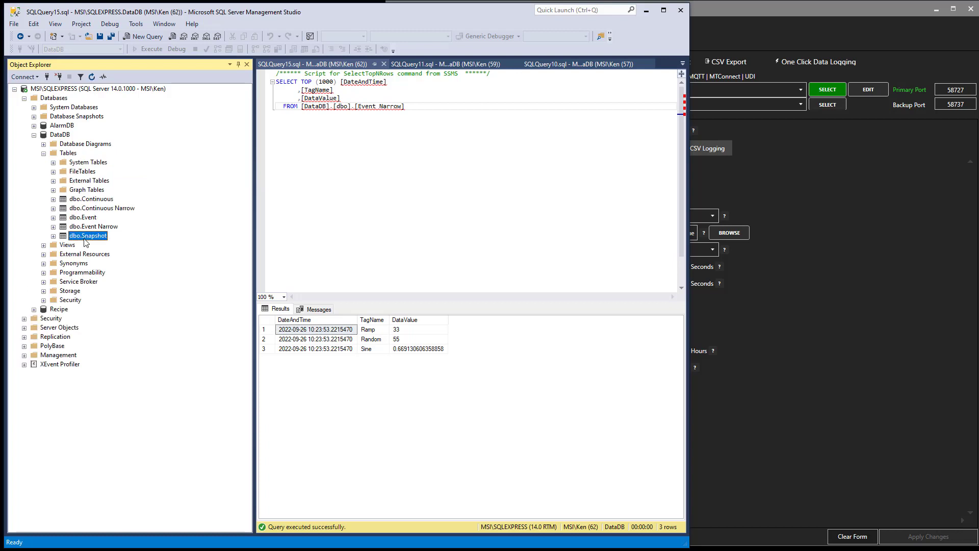
right_click(84, 239)
click(139, 267)
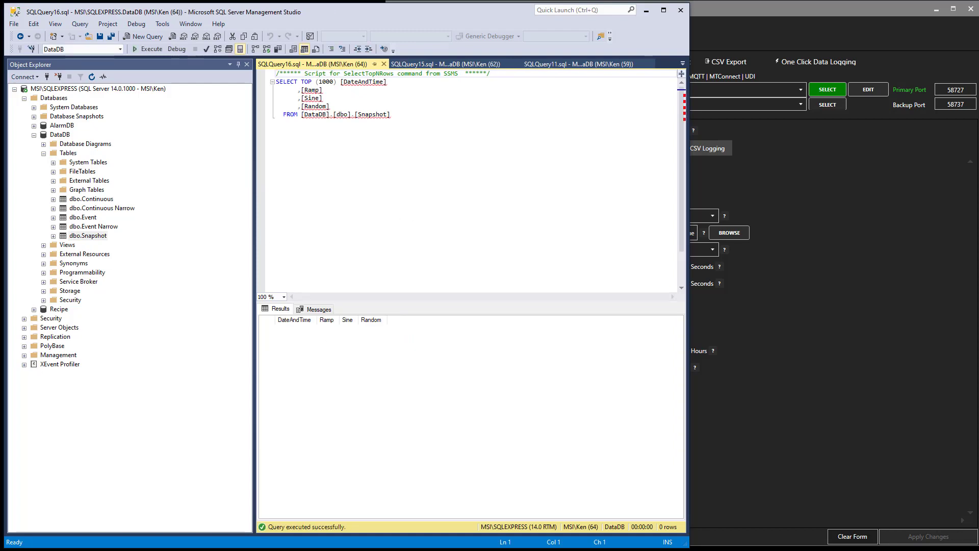
Step: Turn the pump on in the tank HMI window to trigger snapshot logging, and rerun the dbo.Snapshot query to review the logged rows
key(alt+Tab)
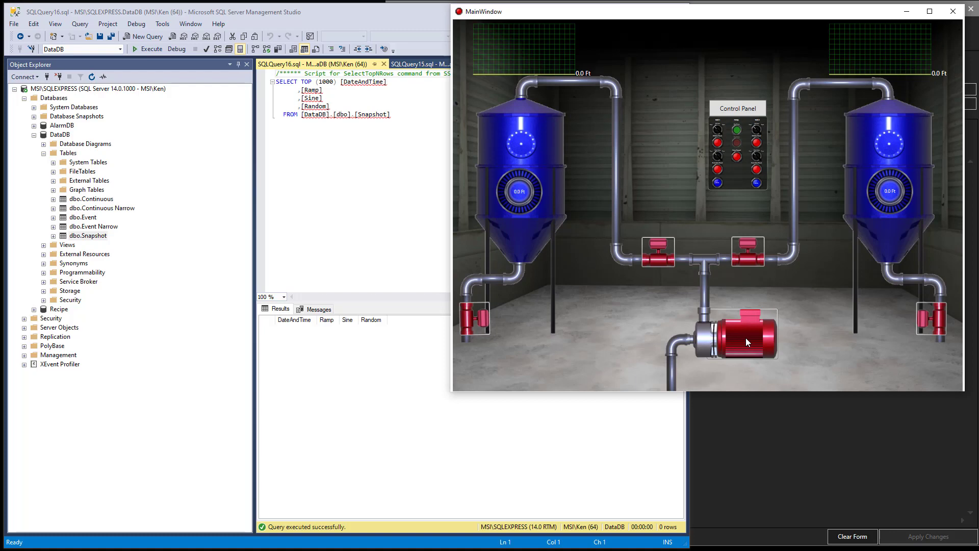
click(745, 337)
click(334, 148)
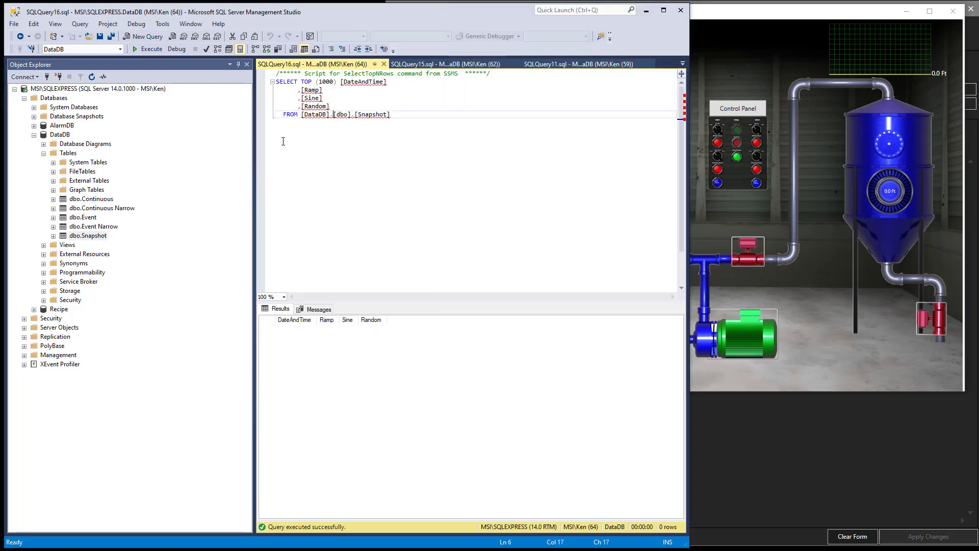
click(141, 49)
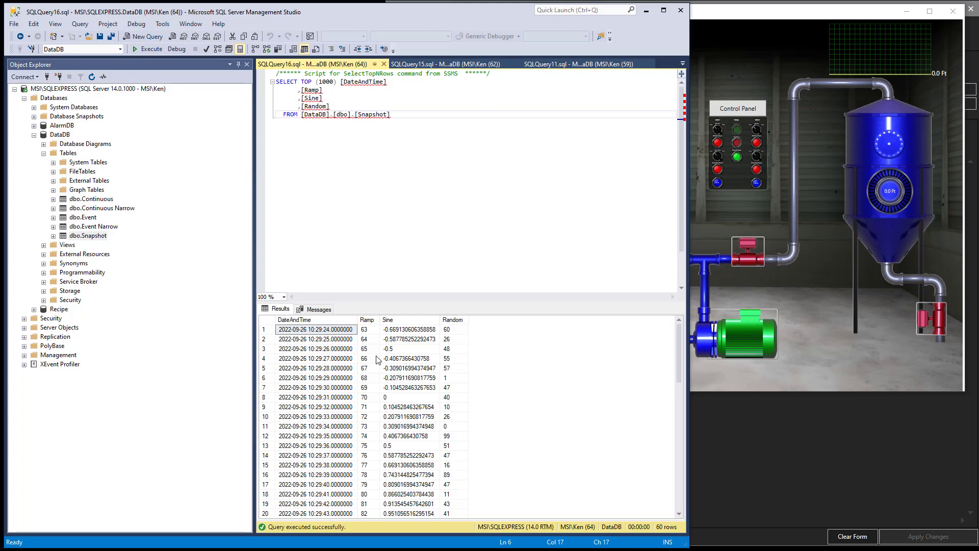
scroll(377, 360, down, 9)
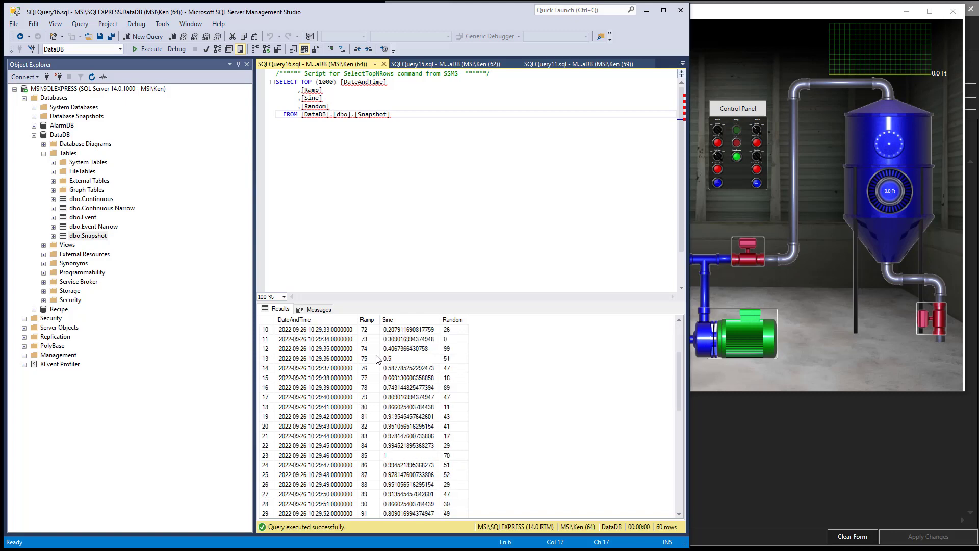
Step: Review the remaining logged rows in the dbo.Snapshot query results
scroll(377, 359, down, 2)
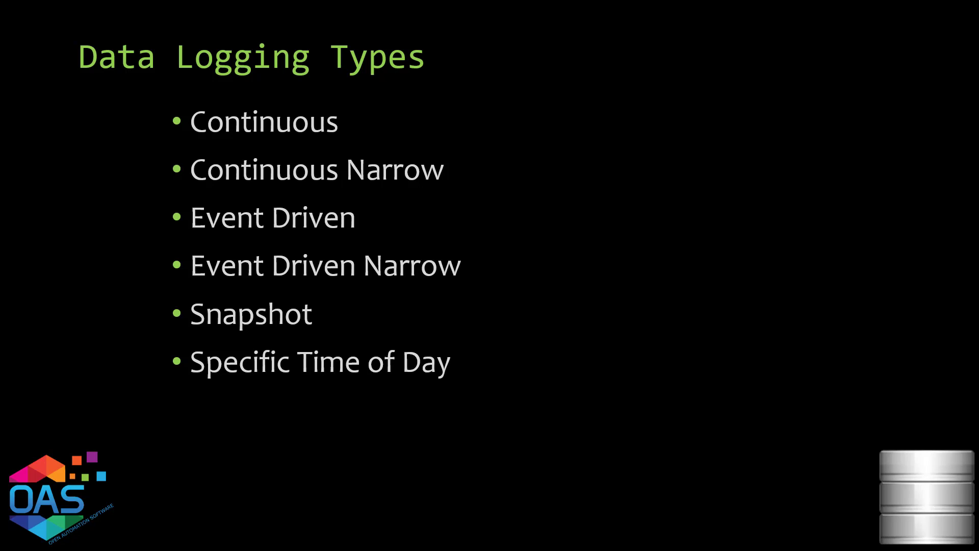
Step: Switch to Open Automation Software and try the Specific Time of Day logging type on the Snapshot group
key(alt+Tab)
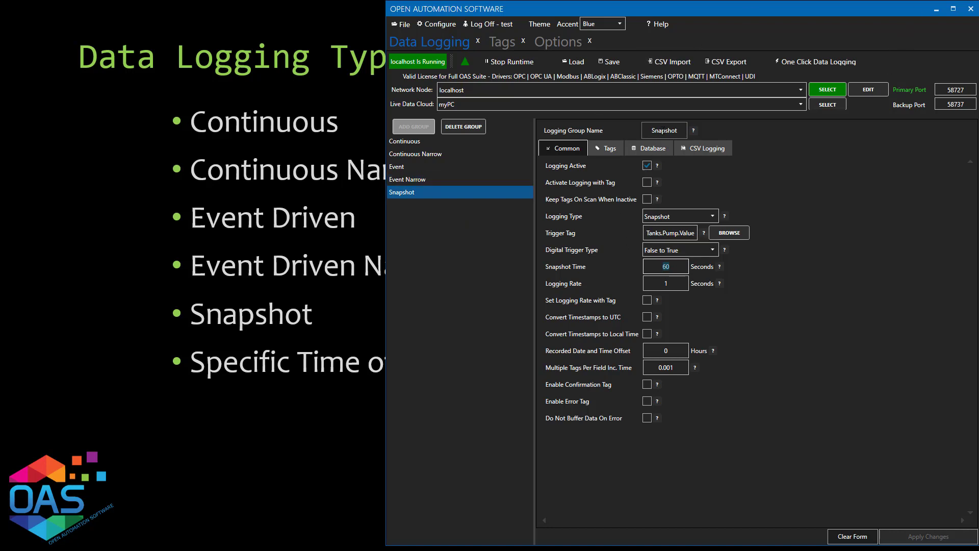
click(686, 219)
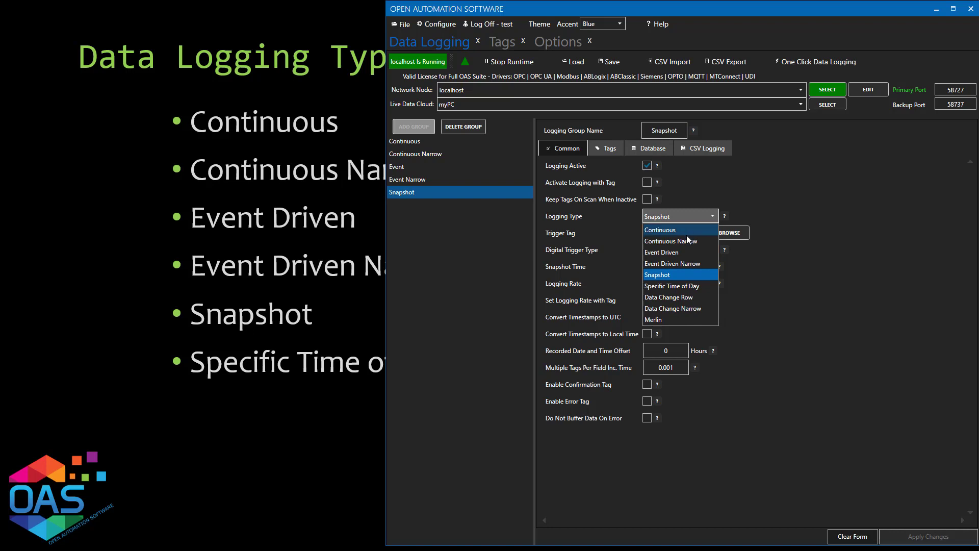
click(678, 287)
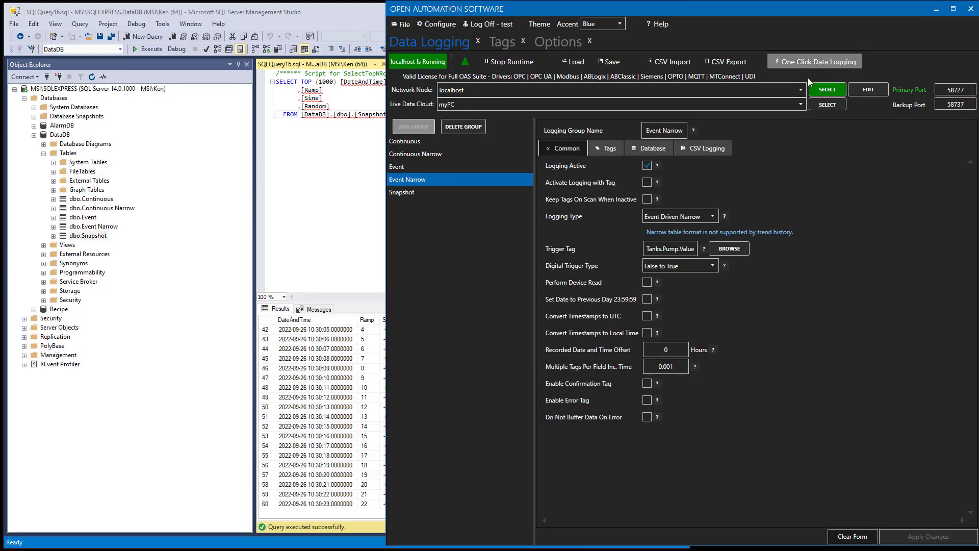
Step: Base a new logging group on the Continuous group, with group name Data Change Row and logging type Data Change Row
click(418, 142)
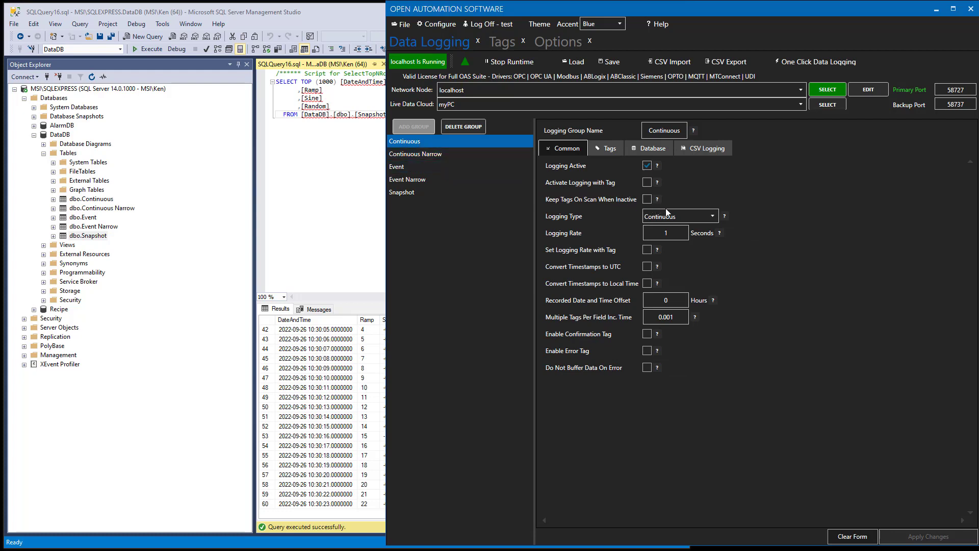
double_click(658, 130)
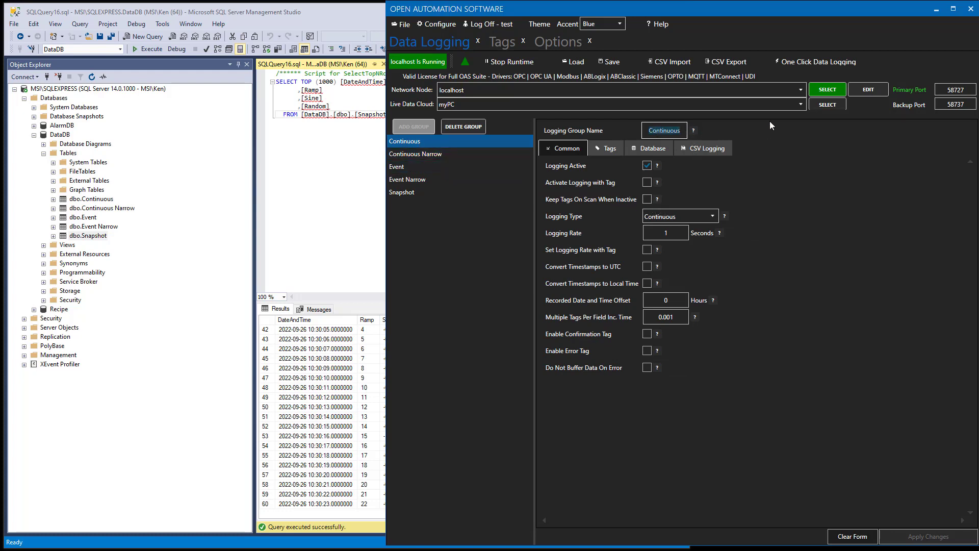
text(Data )
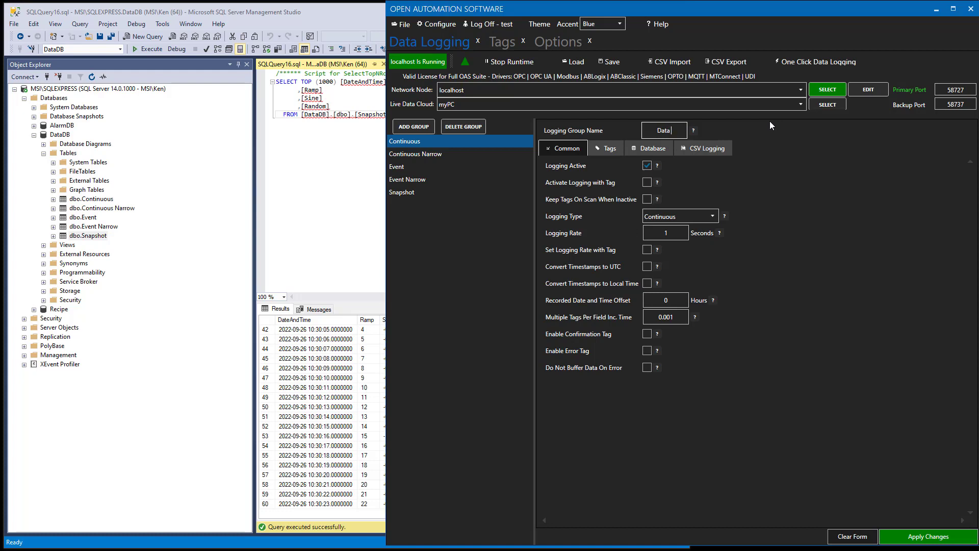
text(Change Row)
click(666, 217)
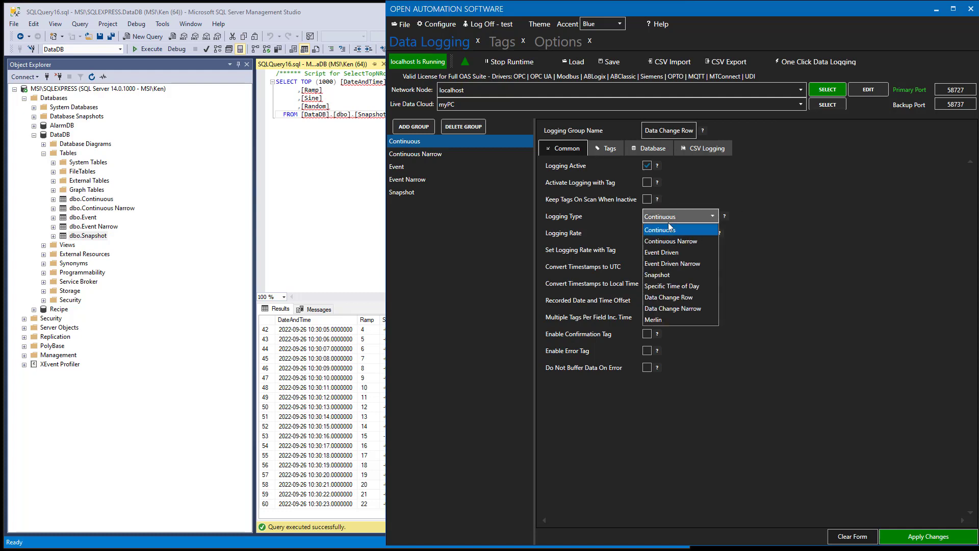
click(671, 298)
Step: Set the SQL Server table name to Data Change Row and add the configuration as a new logging group
click(650, 152)
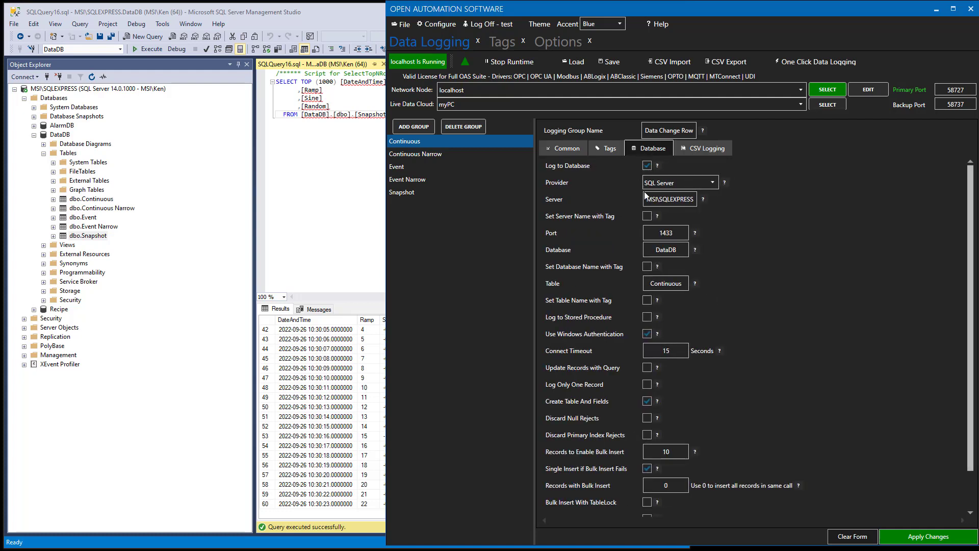
double_click(665, 281)
text(Data Change Row)
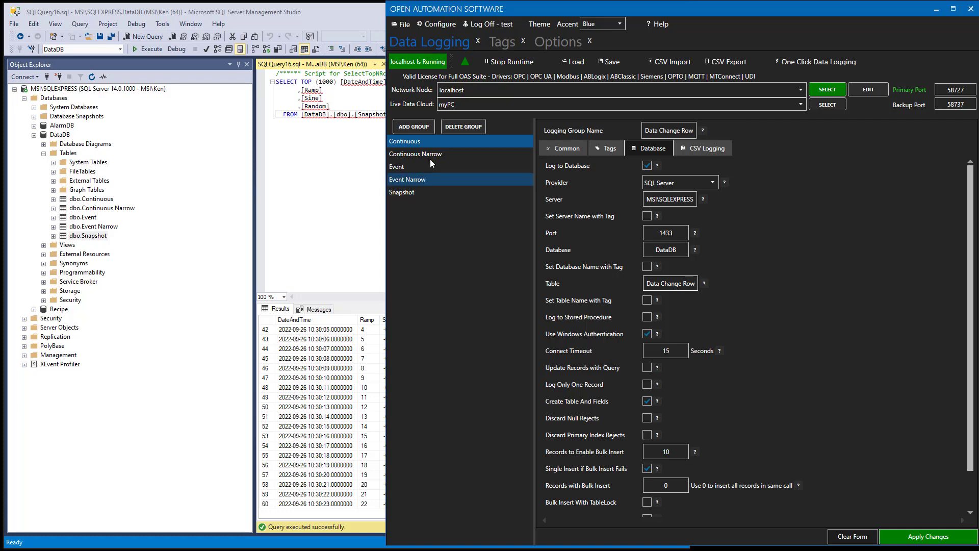
click(403, 127)
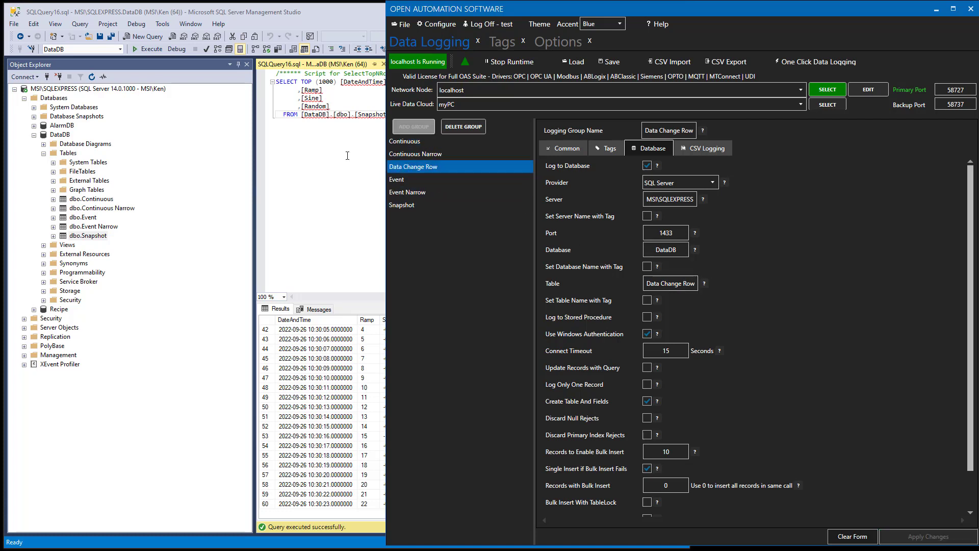
Step: Switch to SQL Server Management Studio, refresh the DataDB tables, and query the top 1000 rows of dbo.Data Change Row
click(53, 155)
right_click(53, 156)
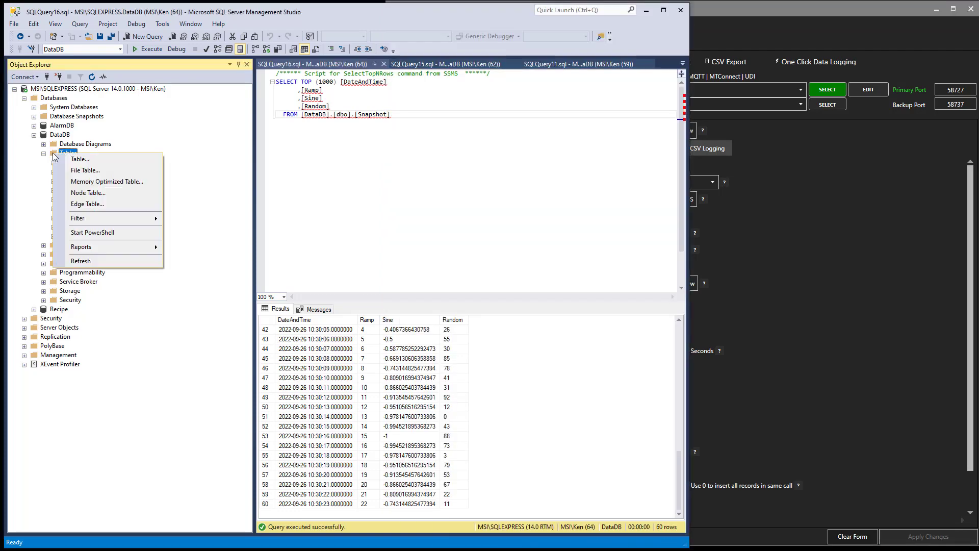
click(81, 262)
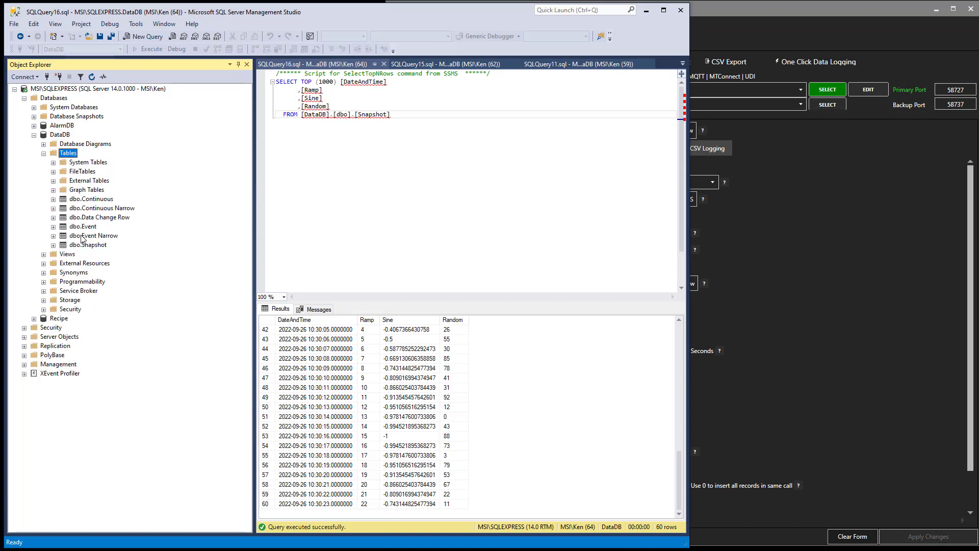
click(84, 218)
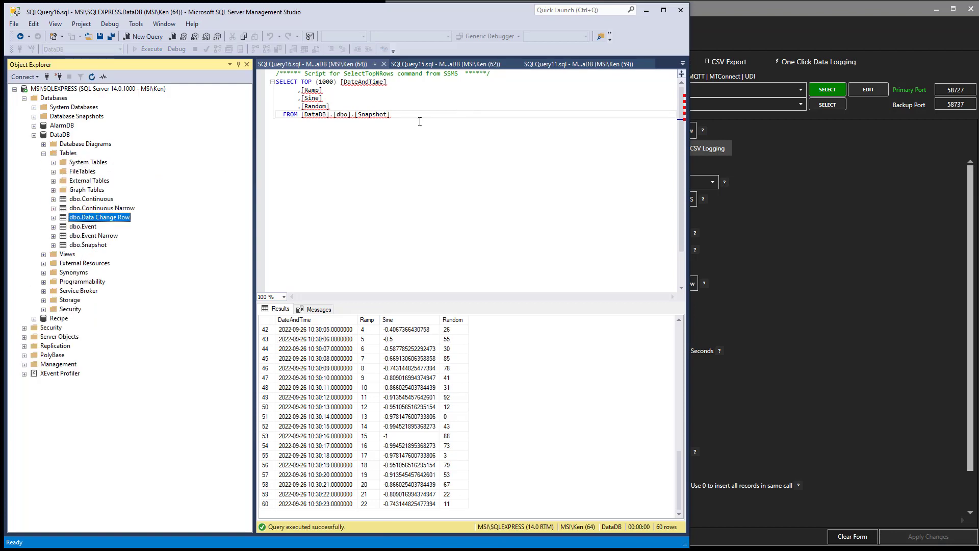
right_click(107, 217)
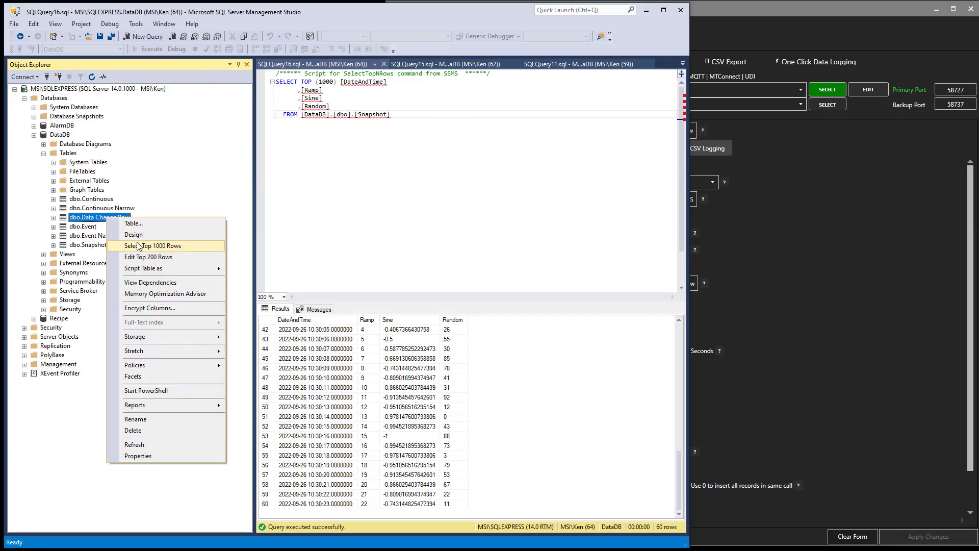
click(138, 246)
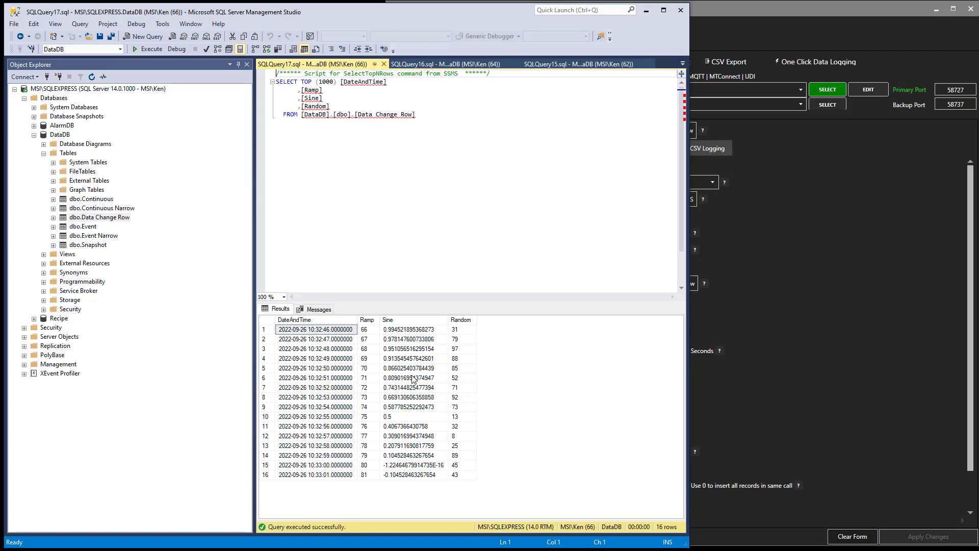
Step: Compare the DateAndTime values of successive rows in the Data Change Row results
click(321, 349)
click(315, 368)
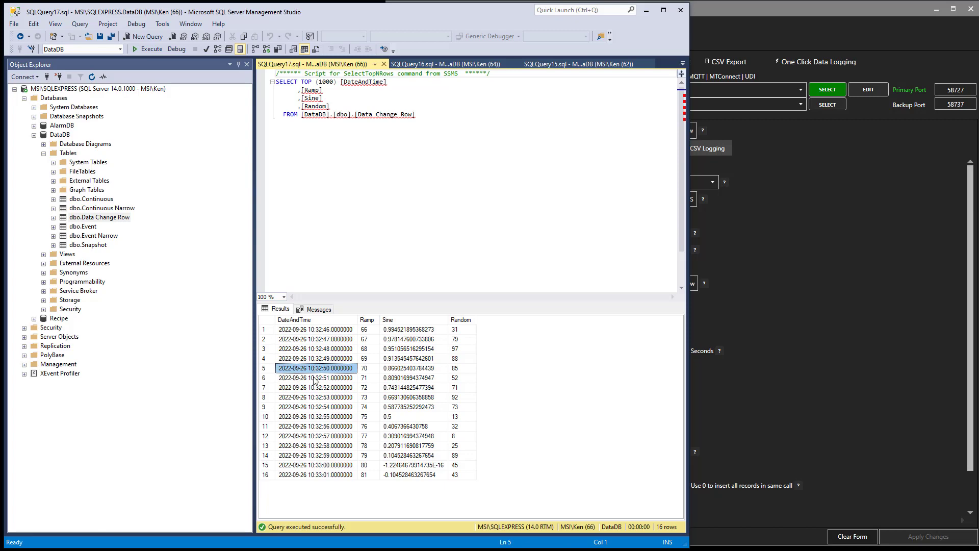
click(315, 387)
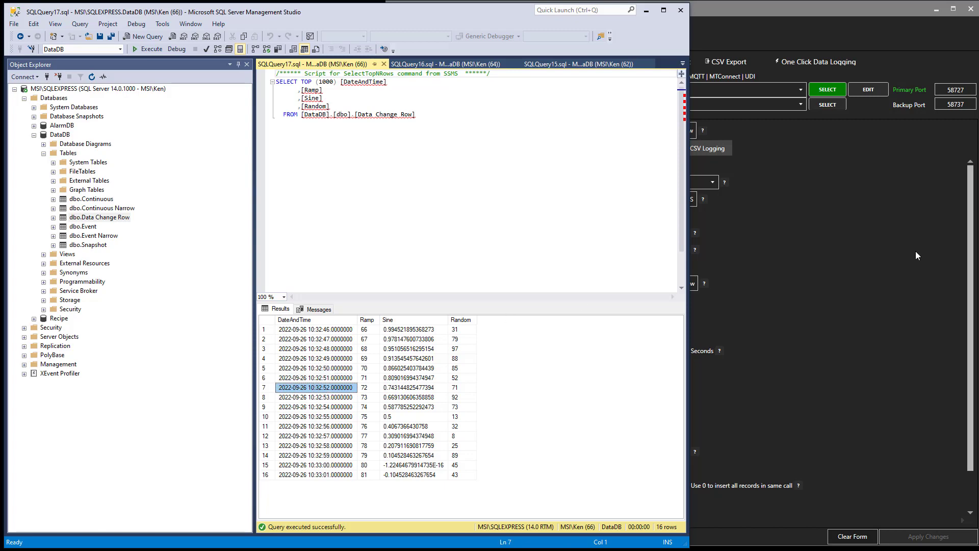
Step: Switch to Open Automation Software and pick the tag Ramp2.Value as an additional field for the Data Change Row group
click(916, 252)
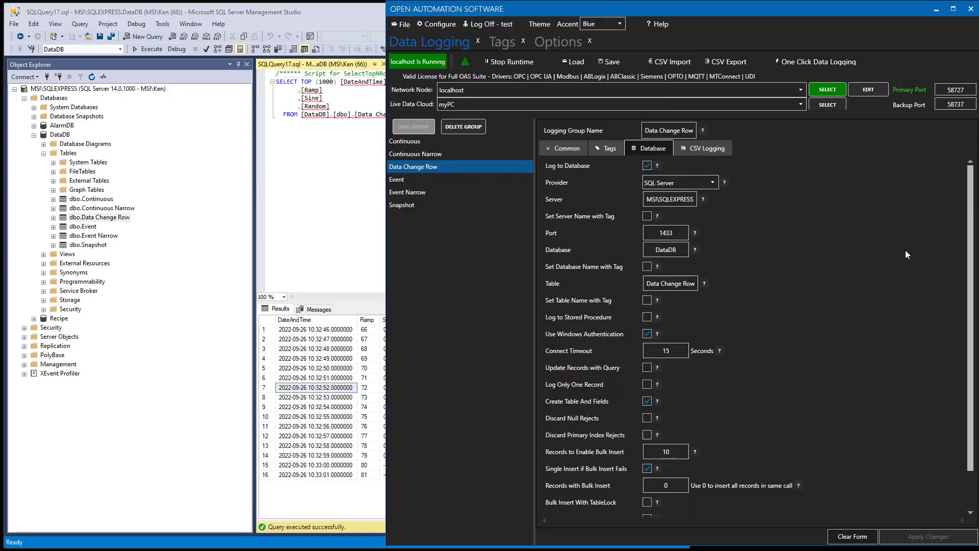
click(604, 149)
click(565, 218)
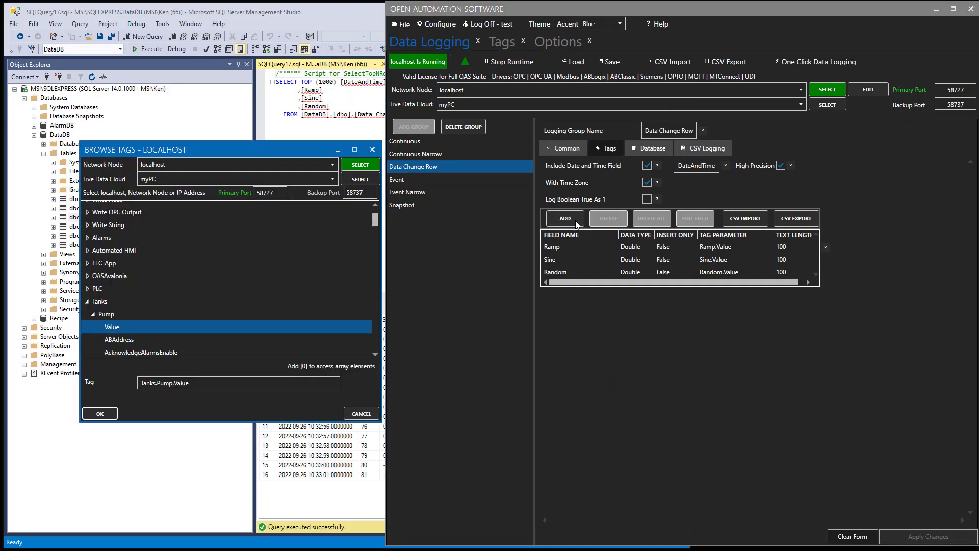
double_click(87, 301)
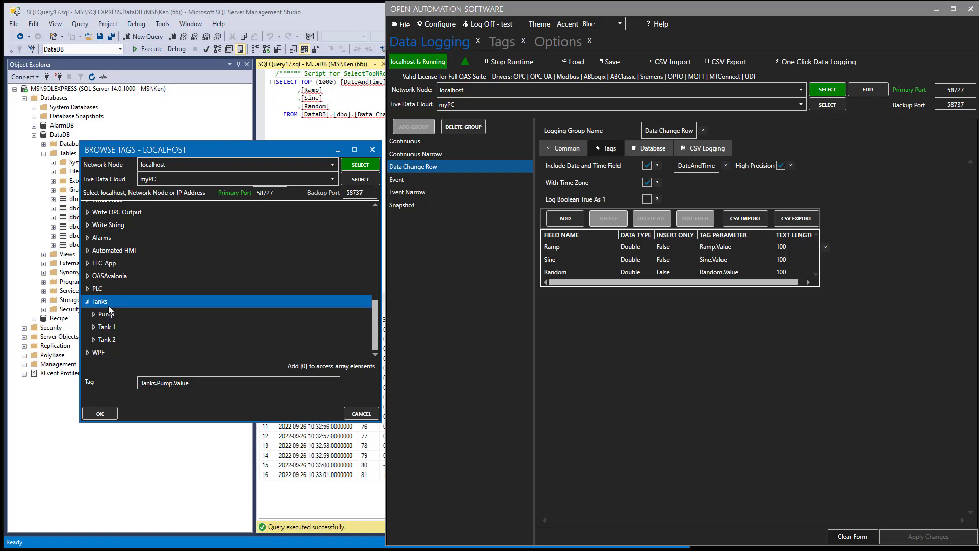
scroll(103, 305, up, 3)
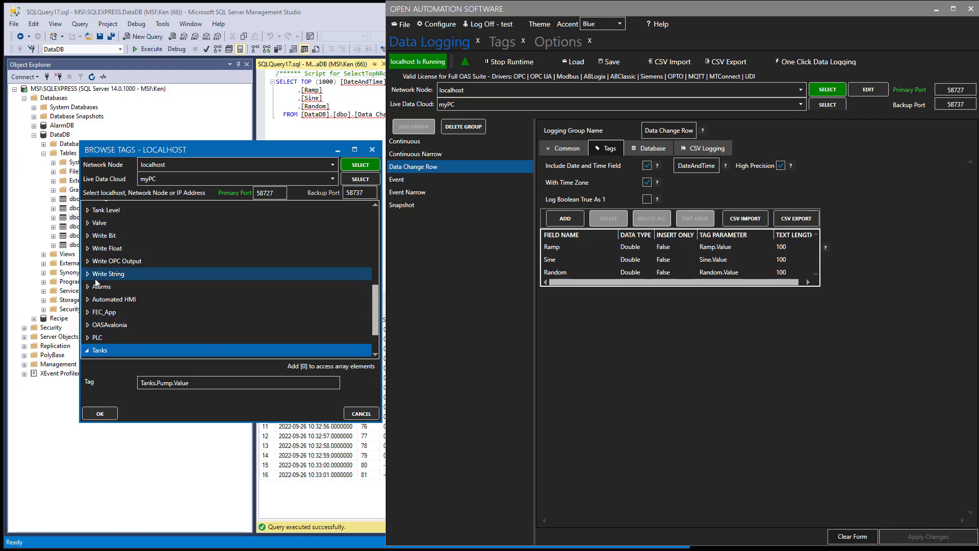
scroll(96, 281, up, 5)
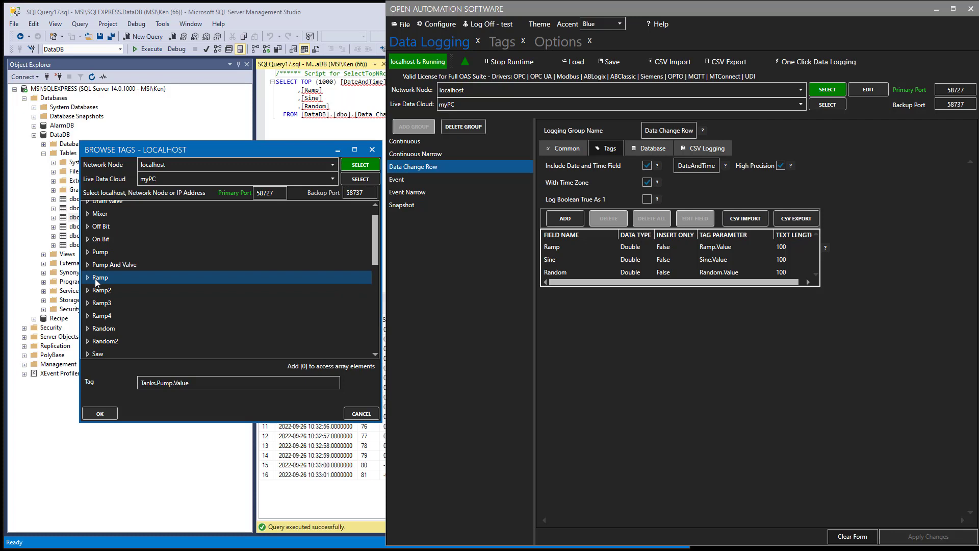
click(88, 291)
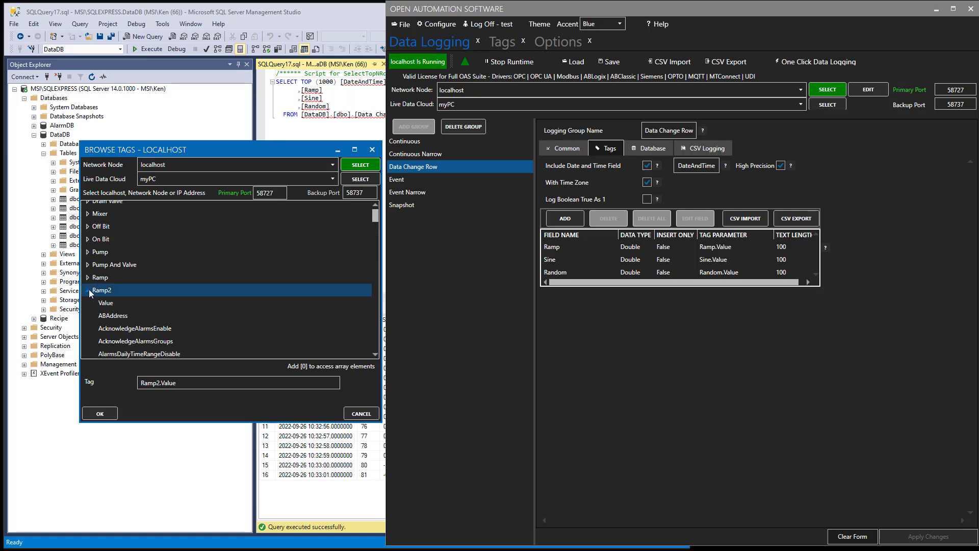
click(105, 303)
click(106, 412)
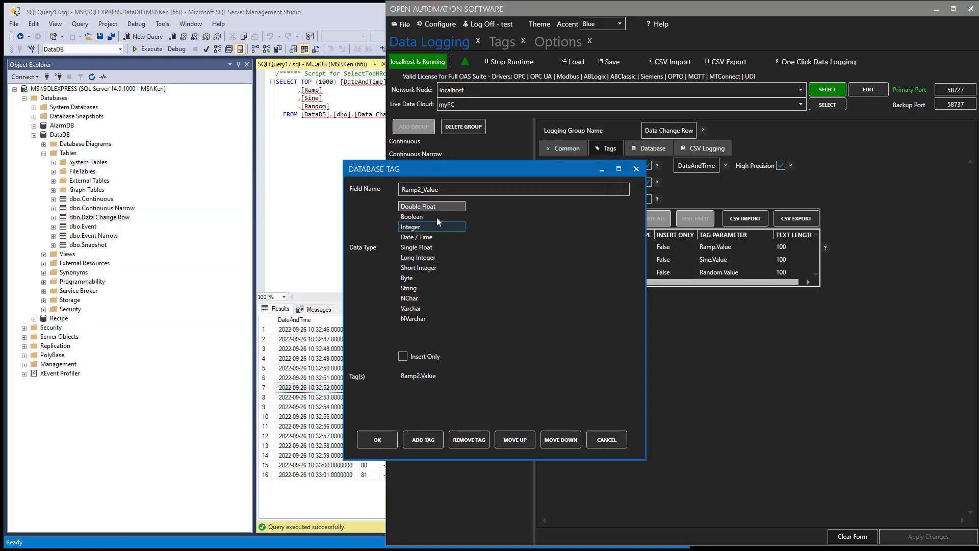
Step: Name the new database field Ramp2, confirm it, and apply the changes to the Data Change Row group
drag(420, 190, 590, 189)
key(BackSpace)
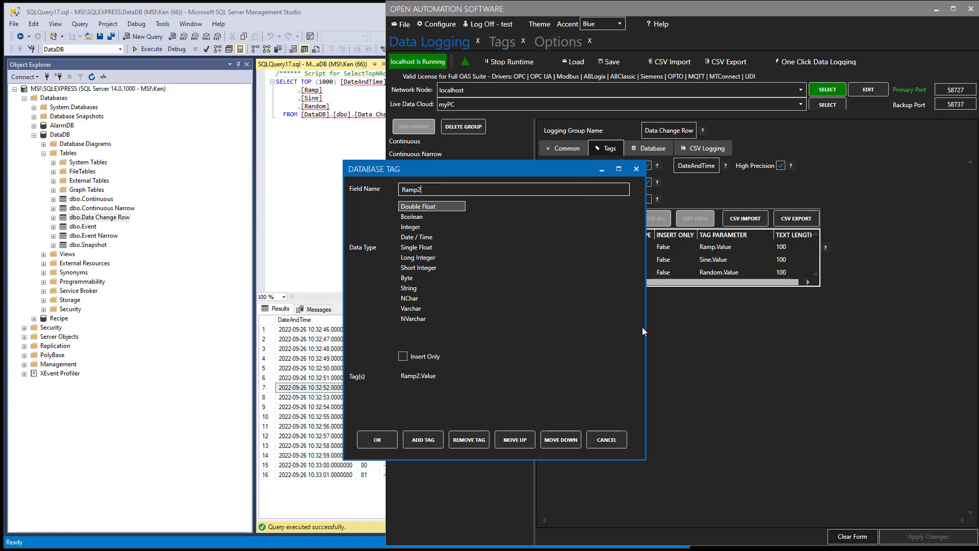
click(376, 442)
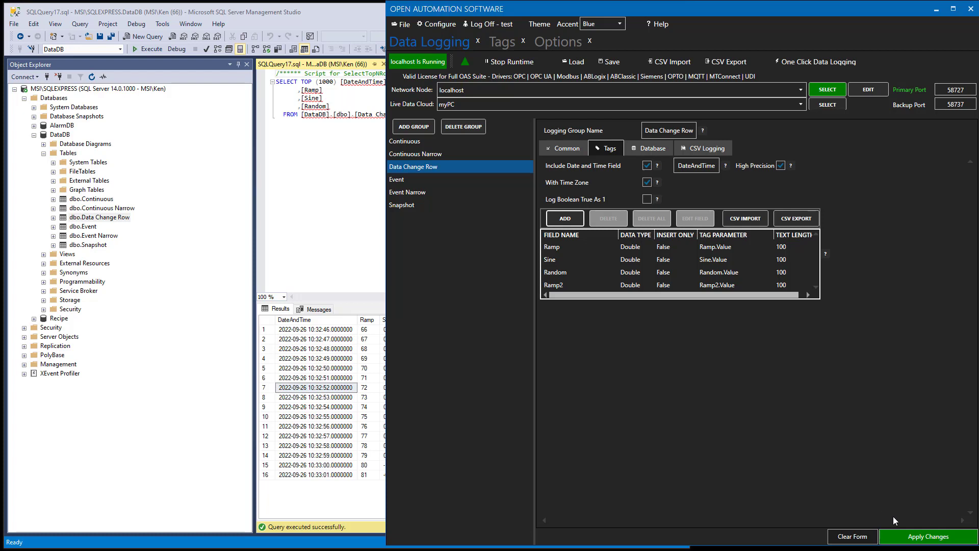
click(930, 537)
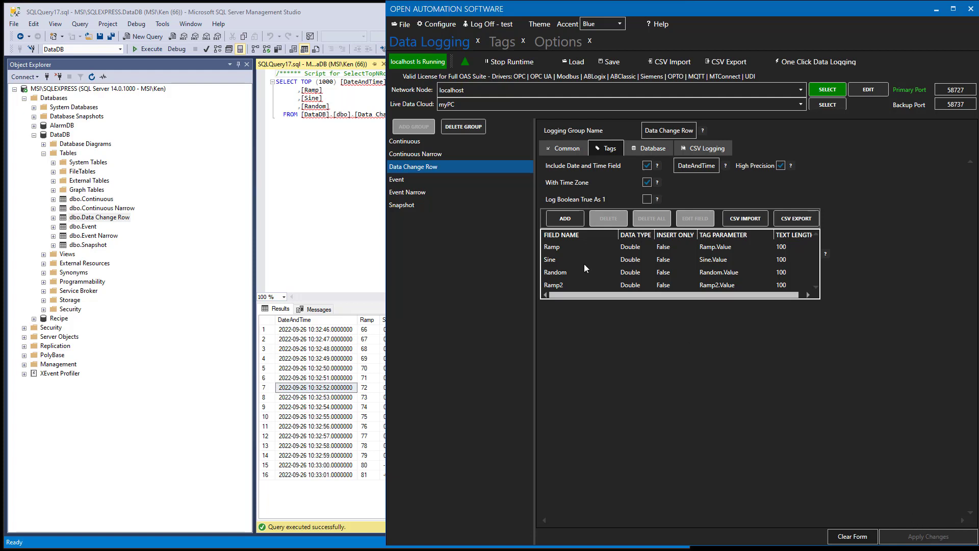
Step: Back in SQL Server Management Studio, change the Data Change Row query to SELECT * without a row limit and execute it
click(329, 174)
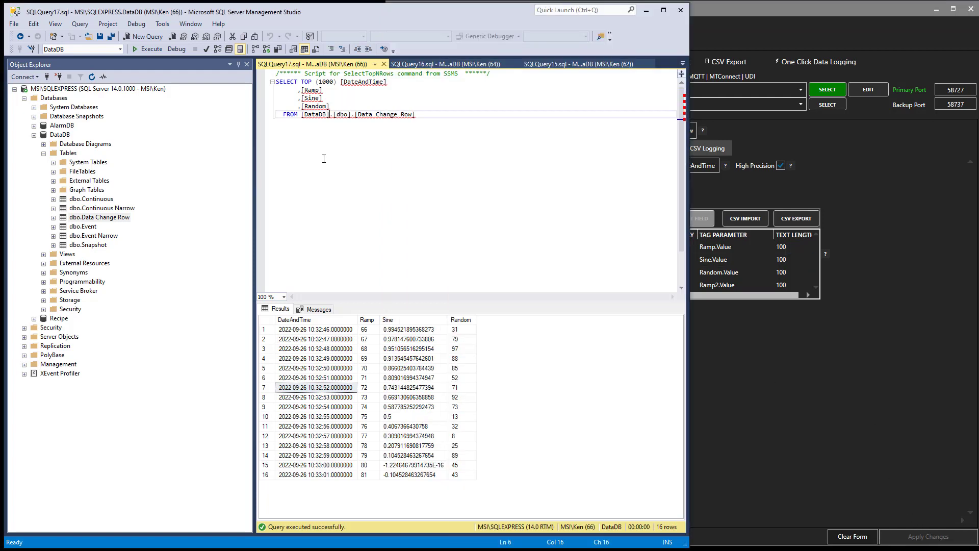
drag(316, 82, 345, 106)
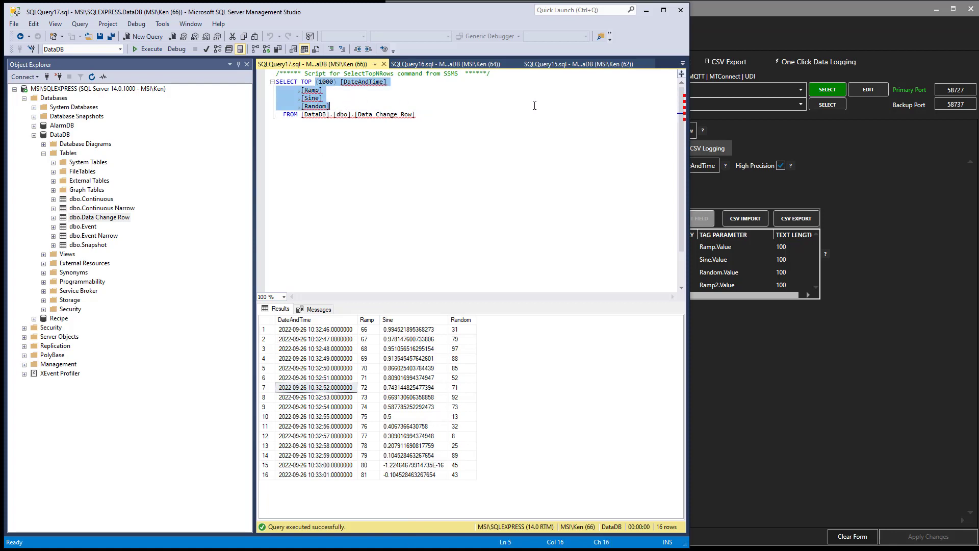
key(Delete)
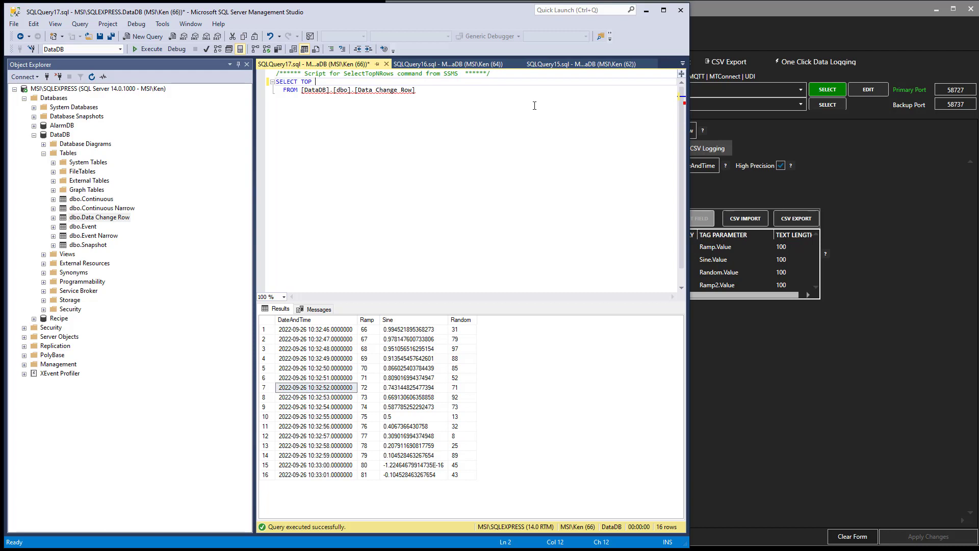
key(BackSpace)
key(BackSpace)
key(BackSpace)
click(145, 49)
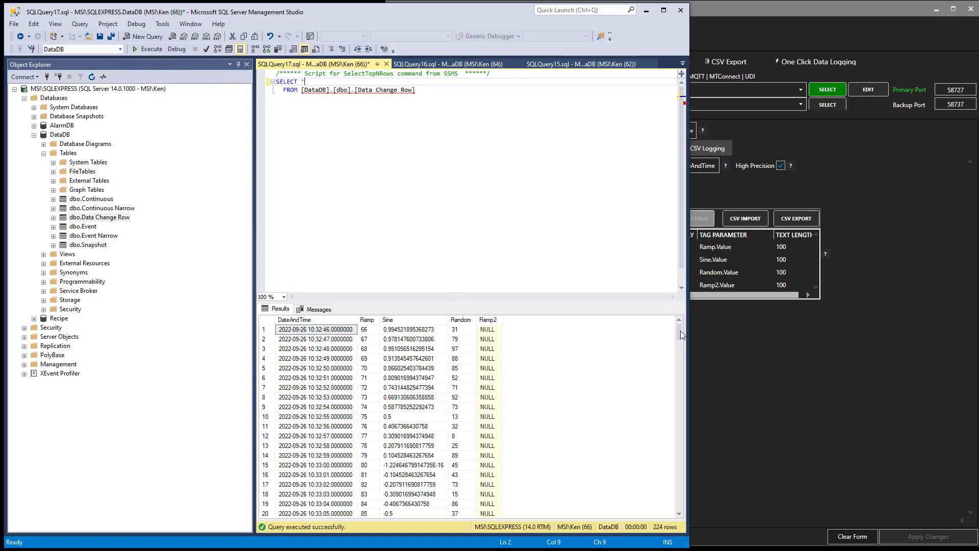
Step: Examine how the Sine and Ramp2 values change between successive rows in the middle of the query results
drag(680, 331, 687, 429)
click(400, 351)
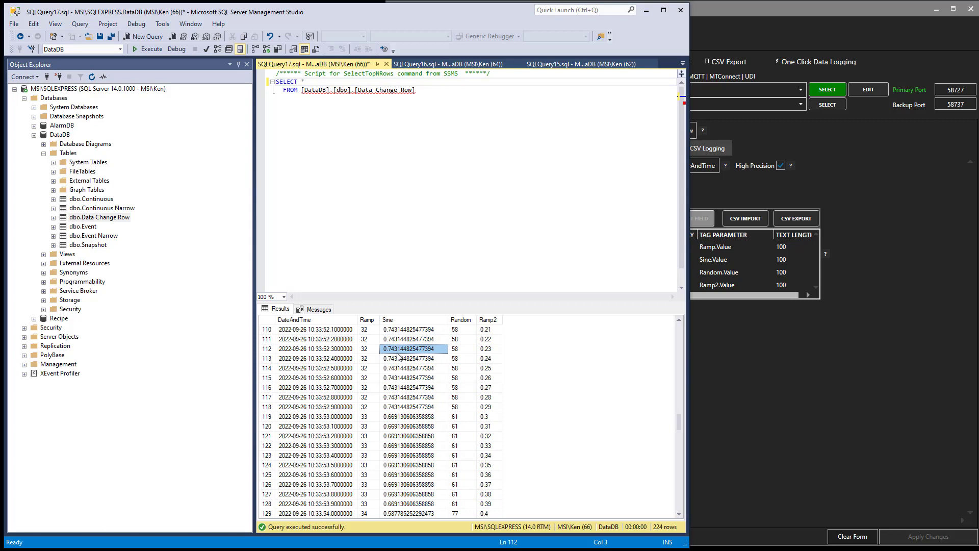
scroll(400, 403, down, 1)
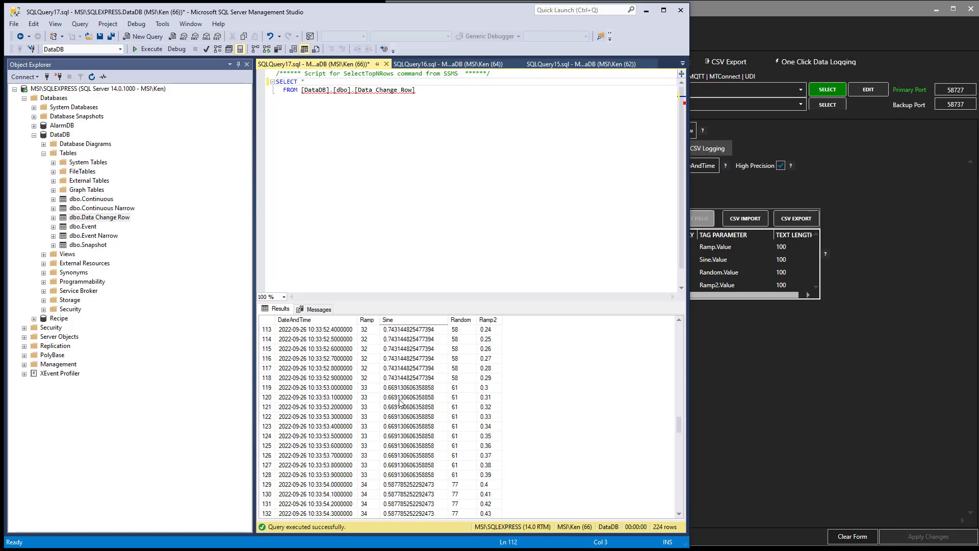
click(409, 388)
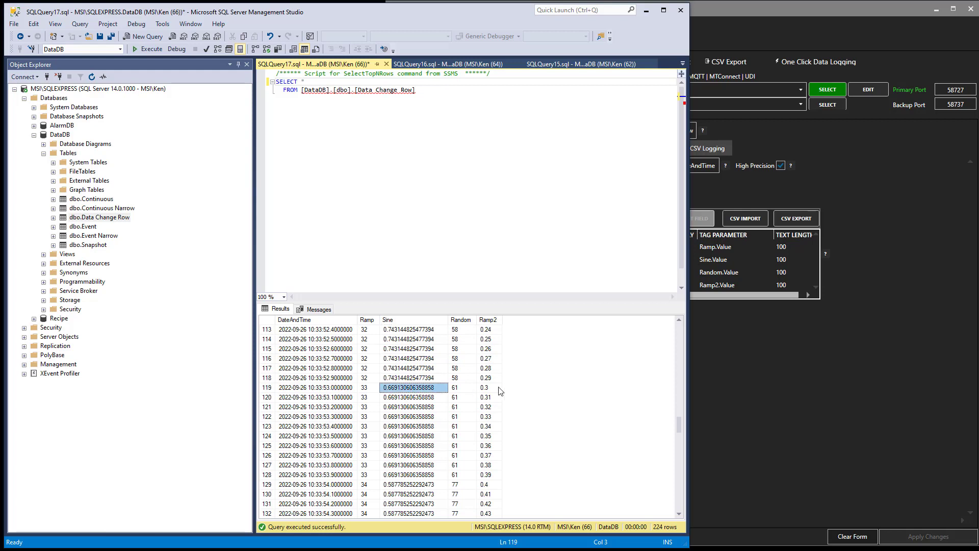
Step: Compare the Sine and Ramp2 values across rows 120 to 127 of the Data Change Row results
click(409, 398)
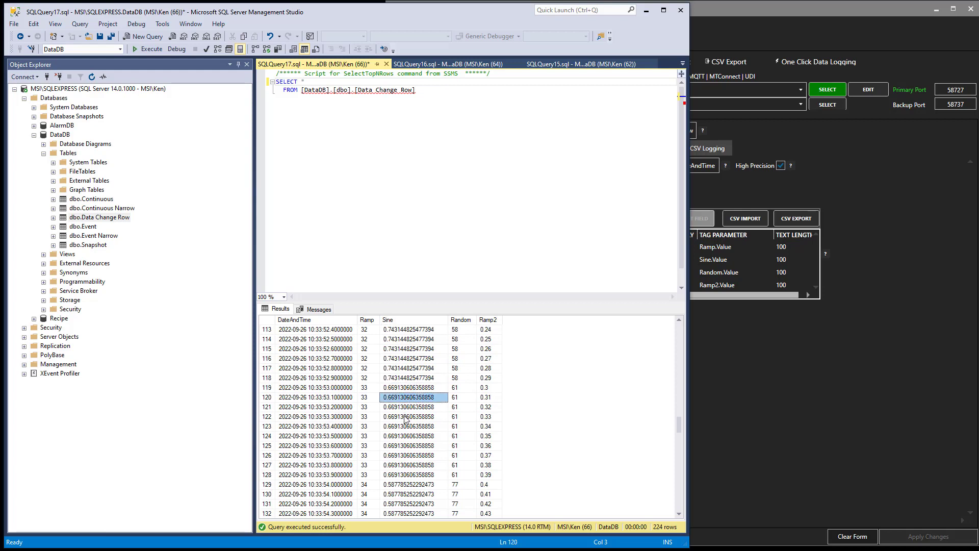
click(406, 416)
click(408, 436)
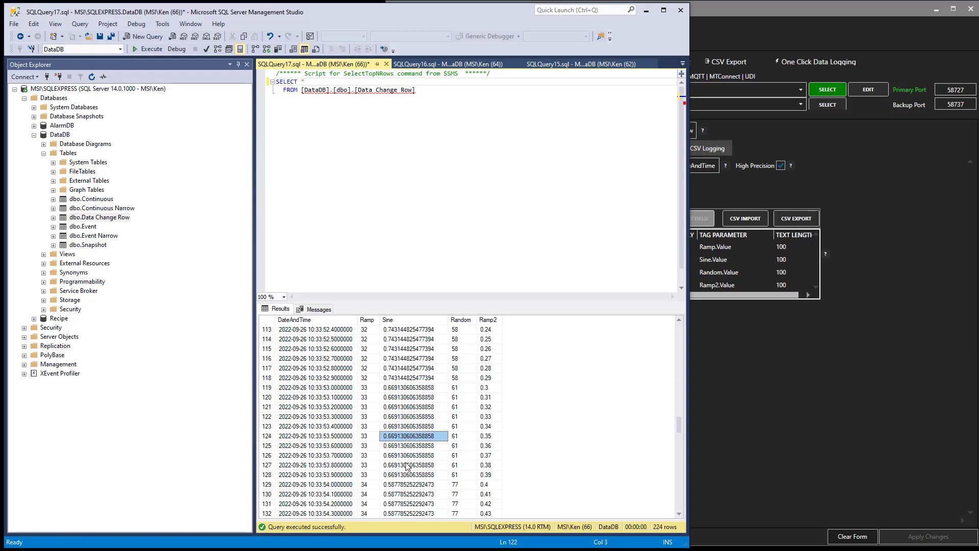
click(408, 465)
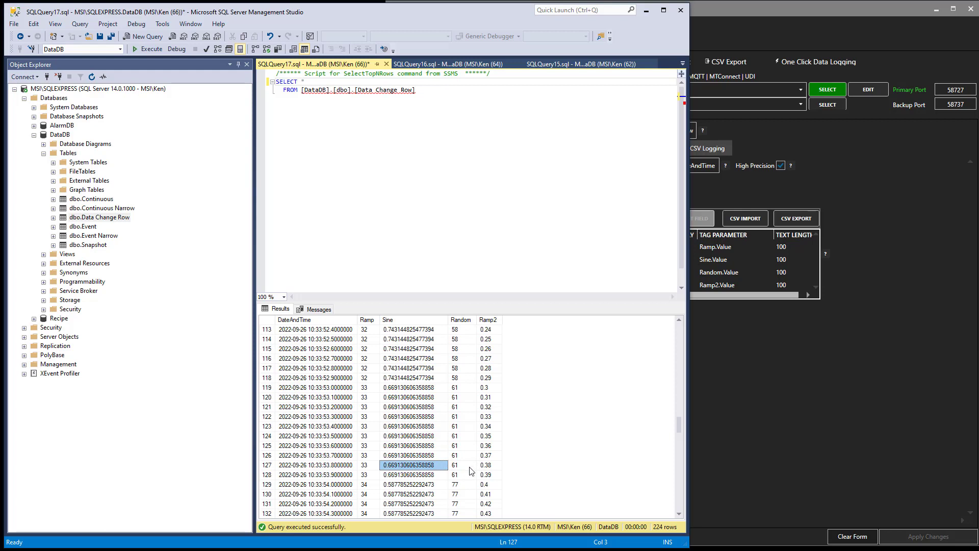
click(488, 397)
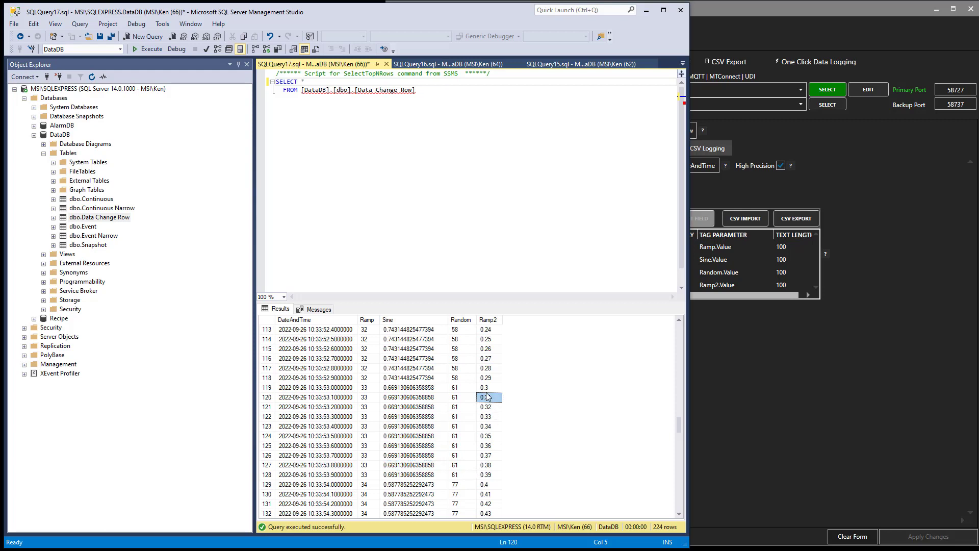
Step: Return to Open Automation Software, open the Continuous Narrow group, and set its logging type to Data Change Narrow as the basis for a new group
click(779, 369)
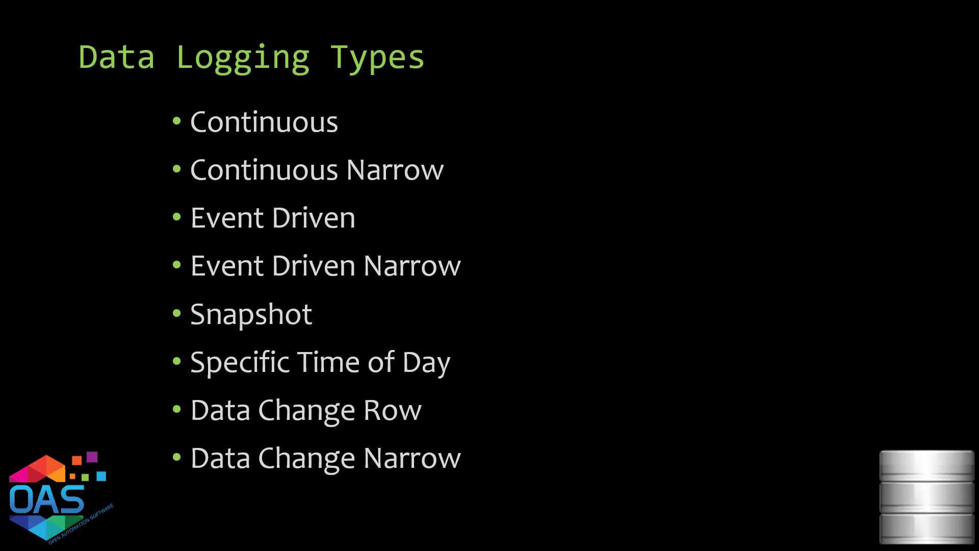
key(alt+Tab)
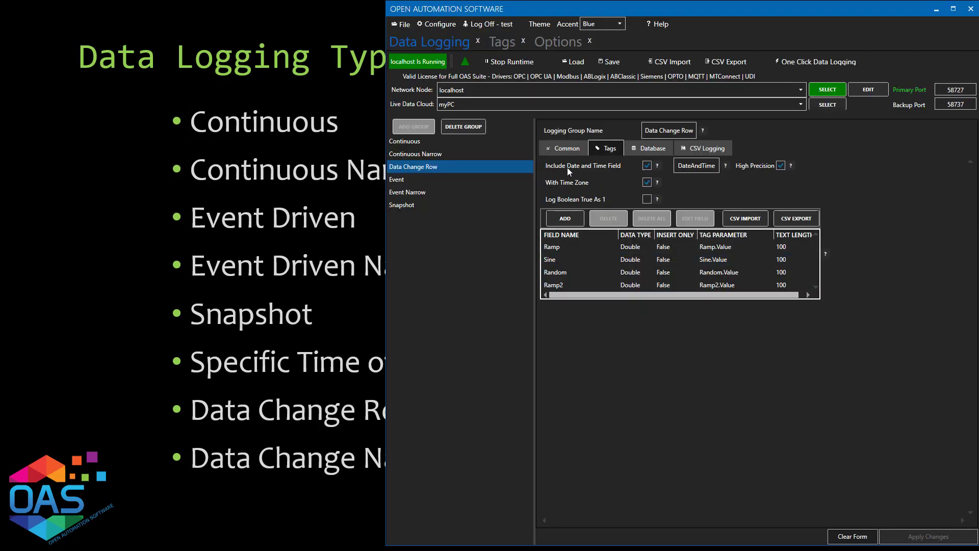
click(423, 155)
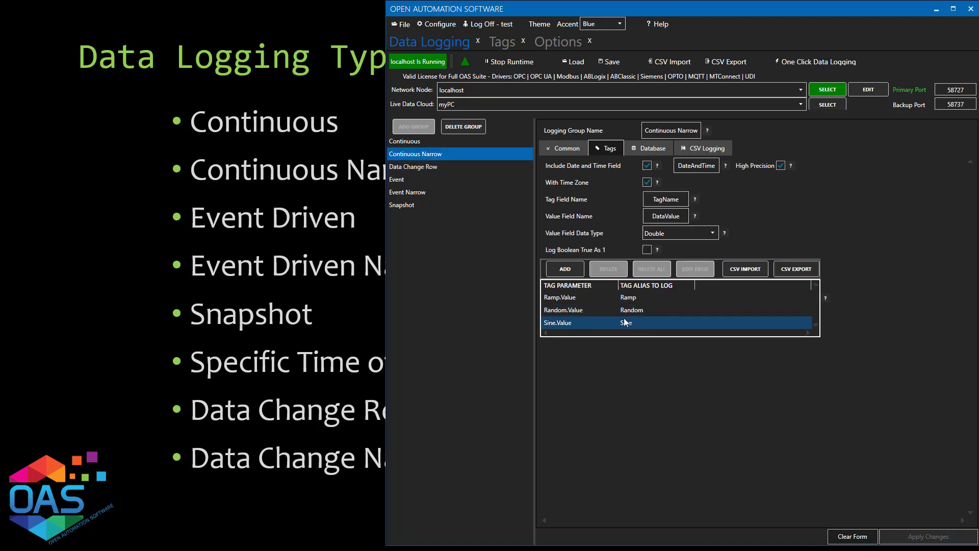
click(610, 300)
click(567, 149)
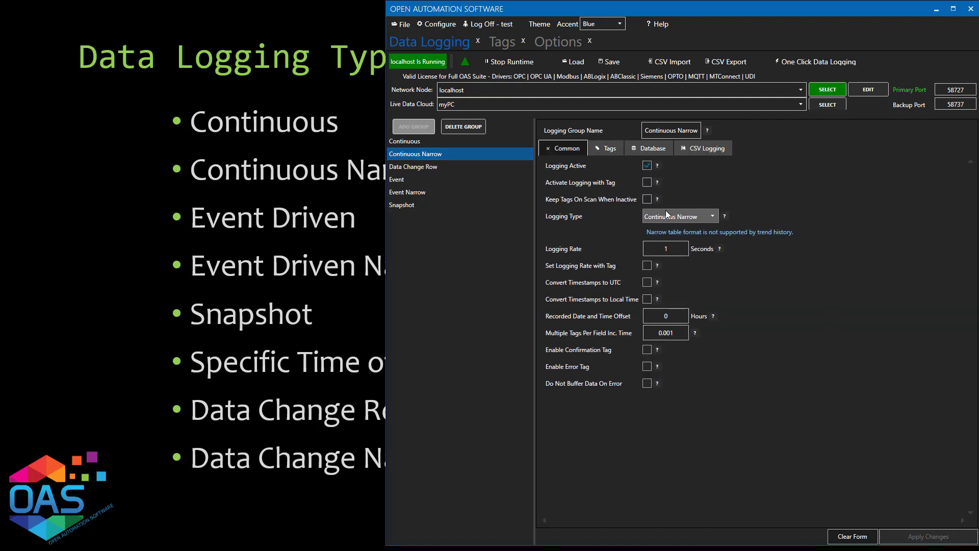
click(696, 218)
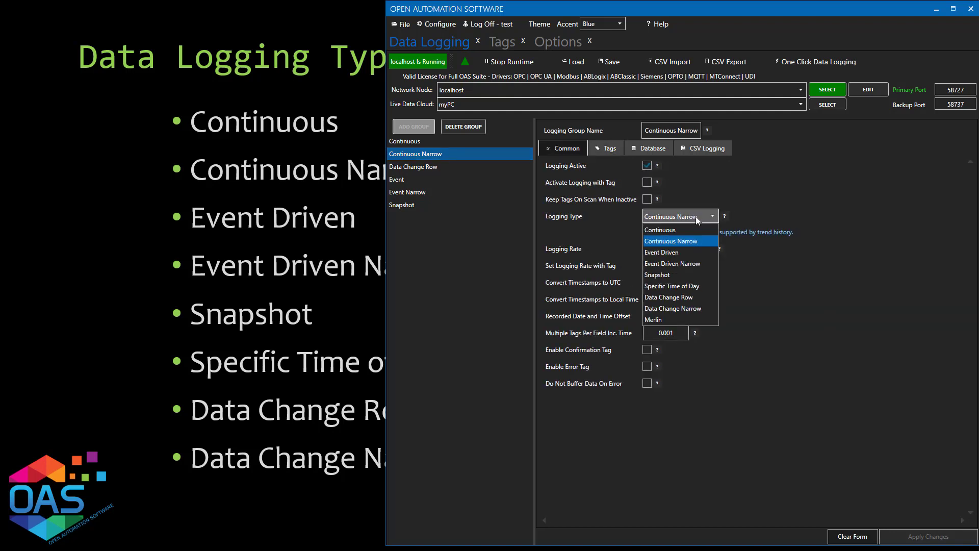
click(685, 309)
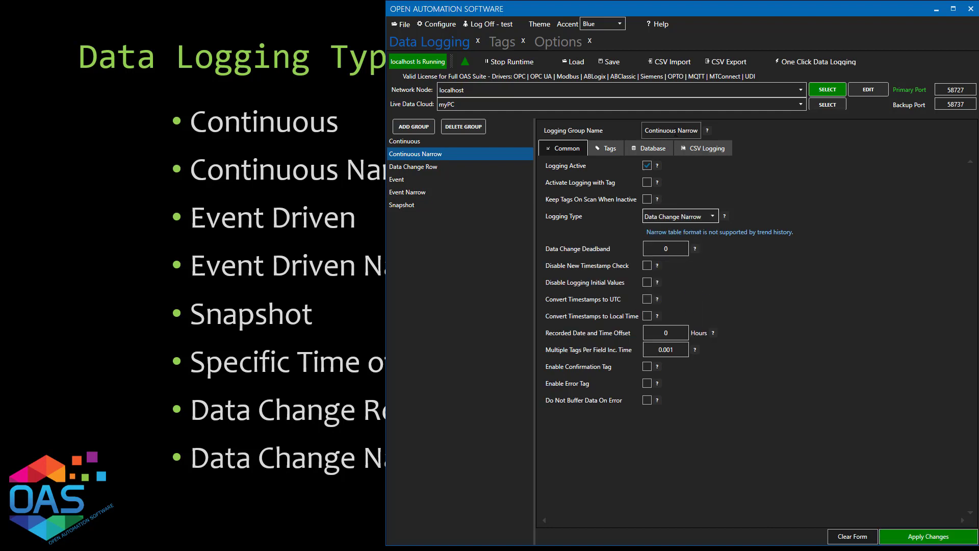
Step: Set both the logging group name and the database table name to Data Change Narrow
double_click(673, 130)
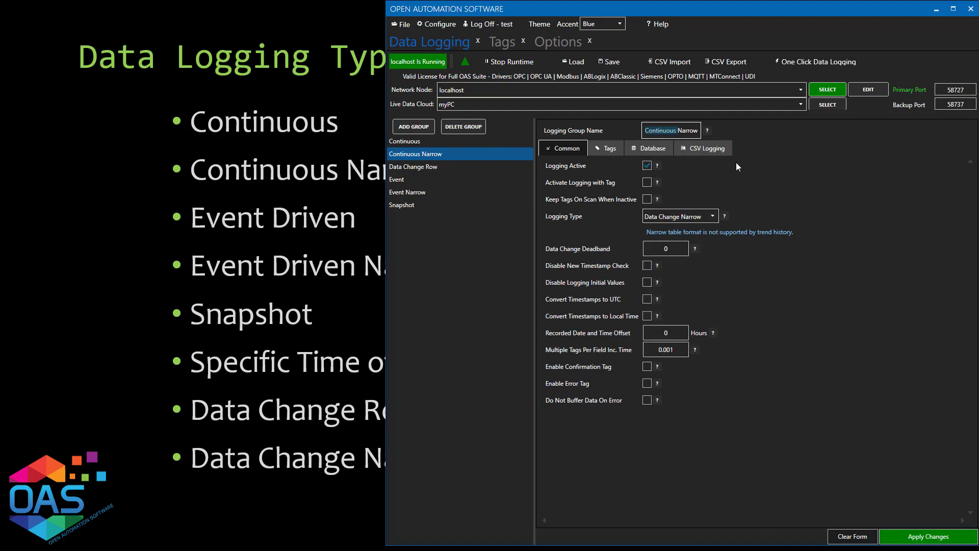
text(Data Change)
click(650, 148)
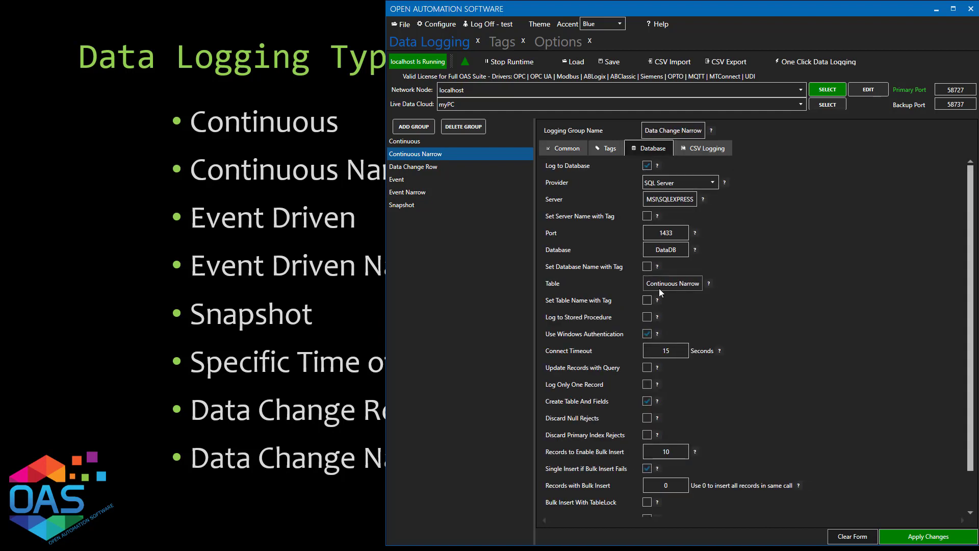
double_click(659, 285)
text(Data Change)
Step: Add the Data Change Narrow configuration as a new logging group and review its list of logged tags
click(413, 127)
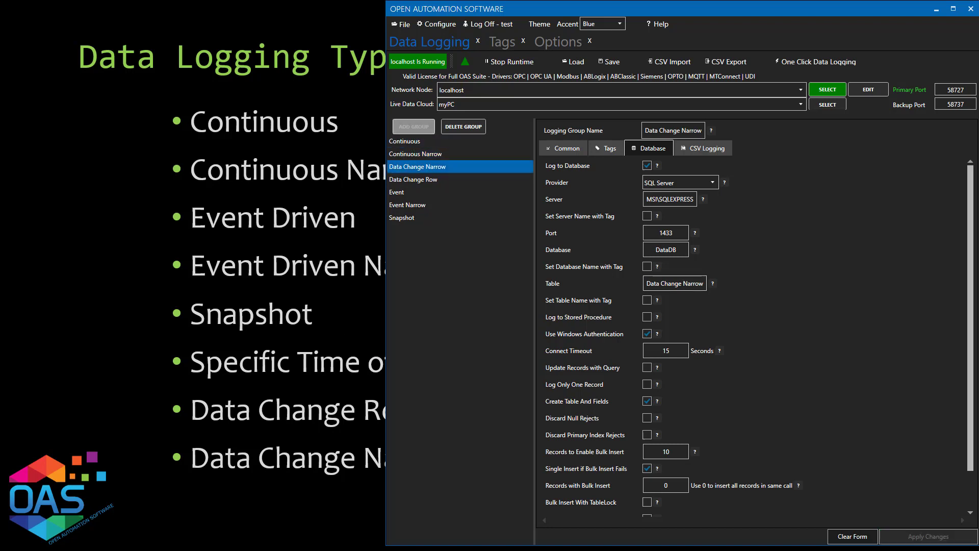
click(603, 152)
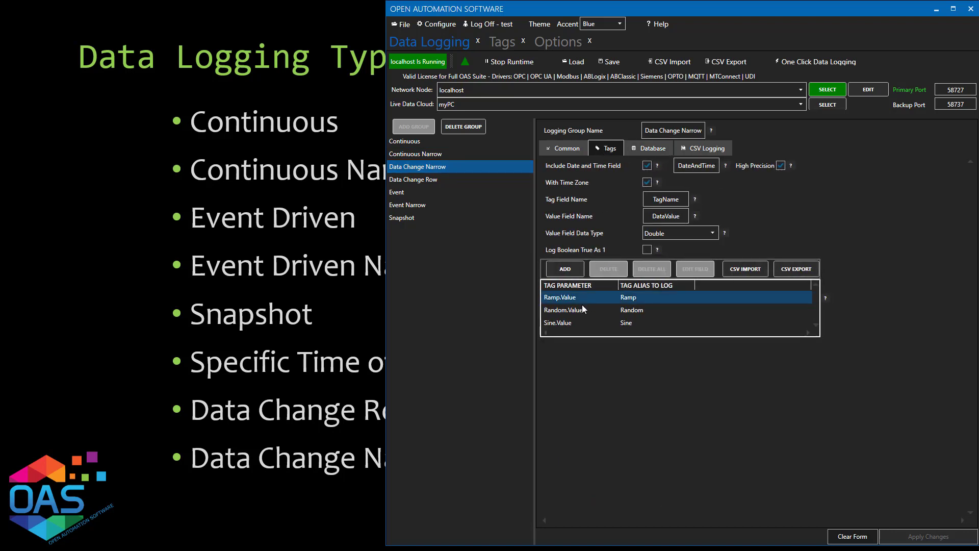
click(576, 322)
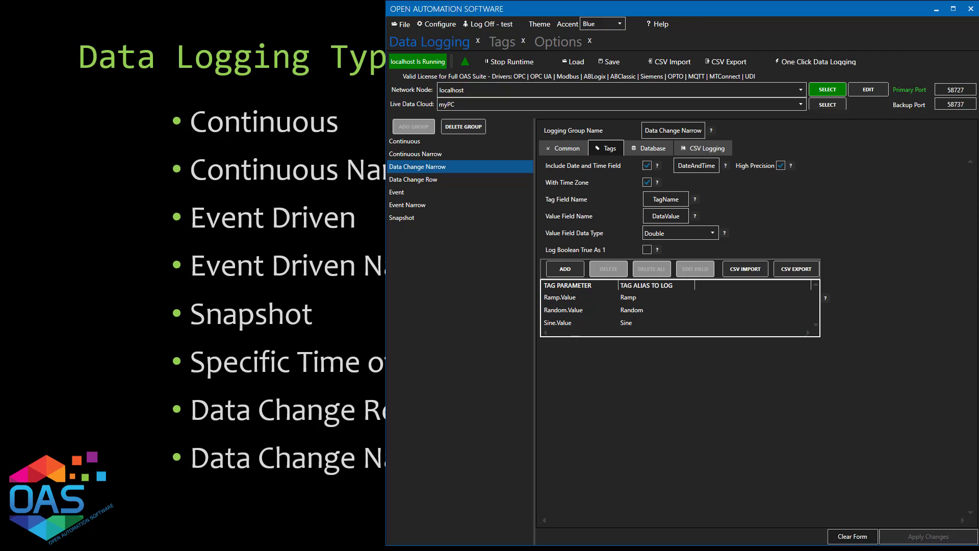
Step: Switch to SQL Server Management Studio and refresh the Tables folder of the DataDB database
click(221, 550)
click(399, 97)
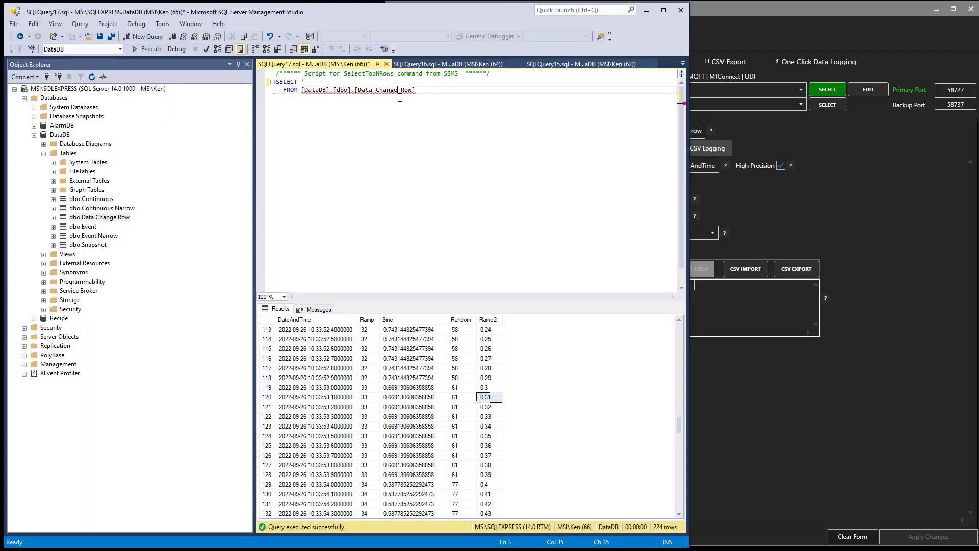
click(60, 154)
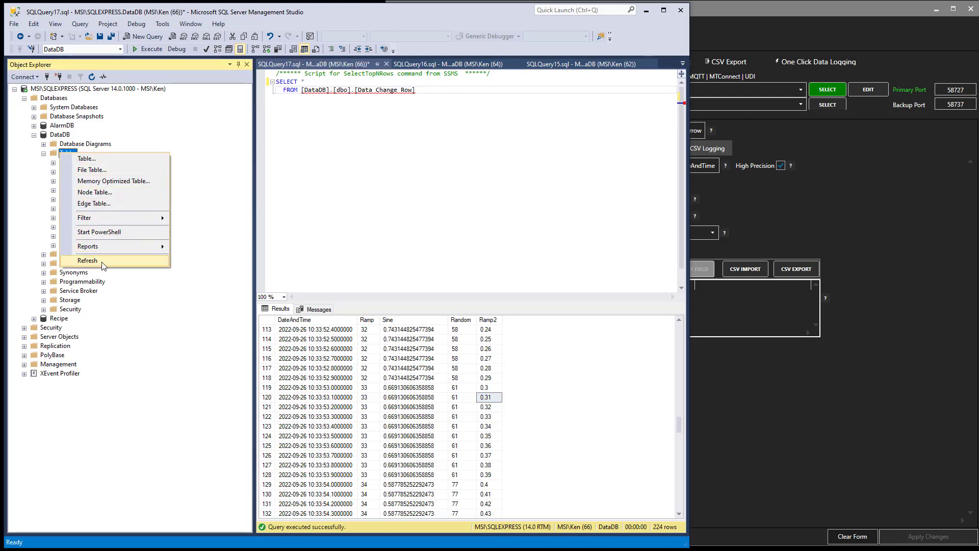
click(101, 264)
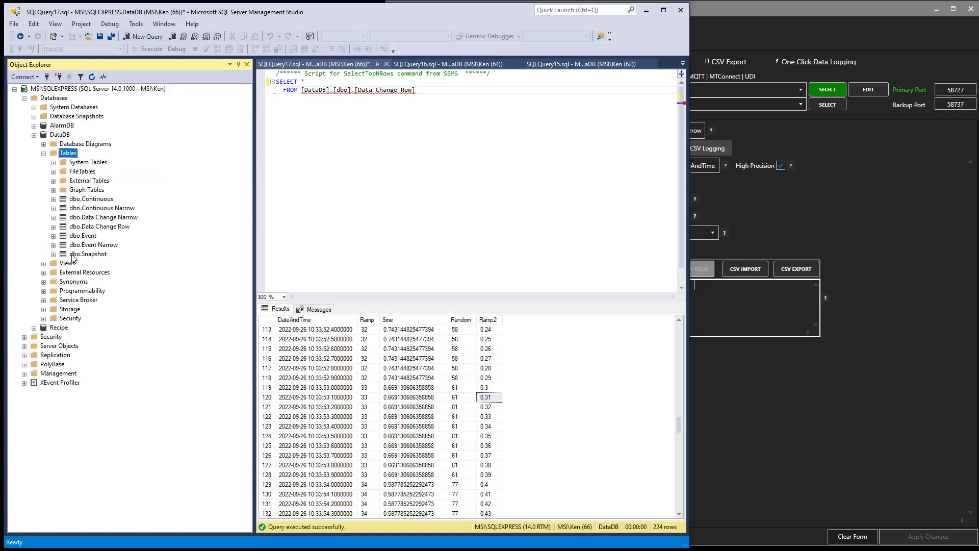
Step: Select the top 1000 rows of the dbo.Data Change Narrow table and review the logged tag names and values
click(81, 220)
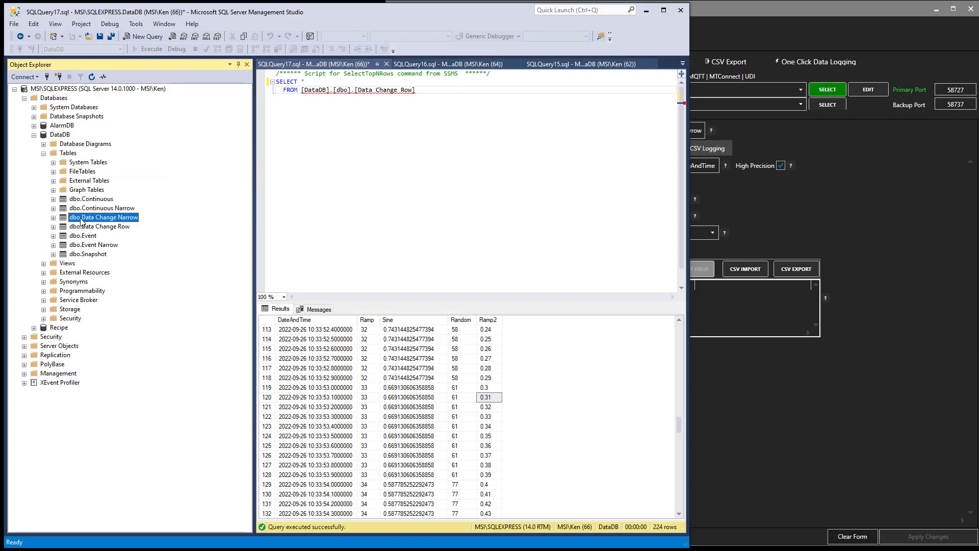
right_click(81, 220)
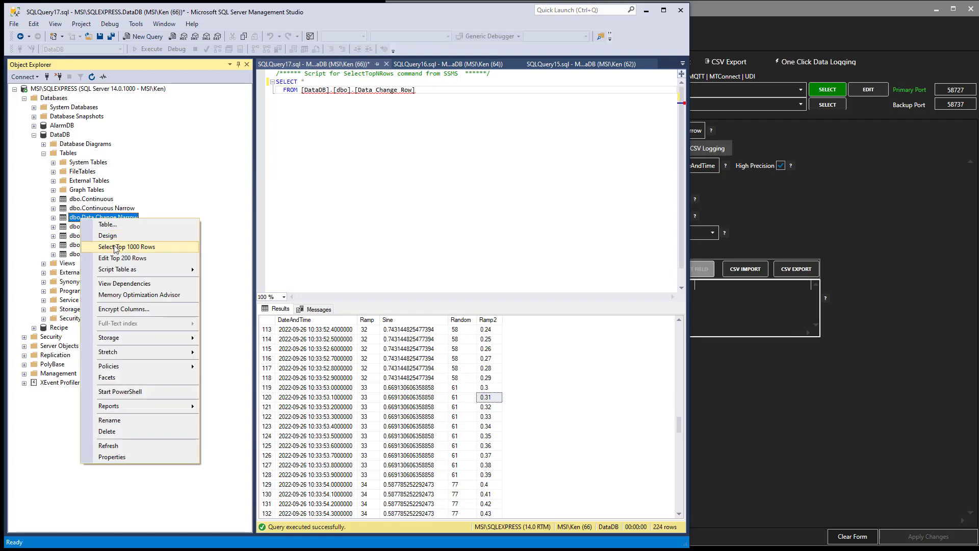
click(319, 222)
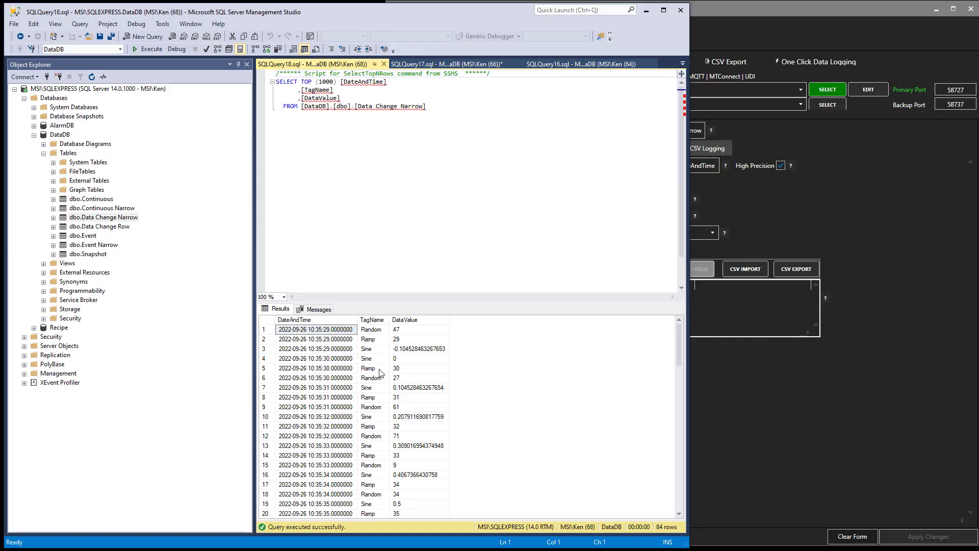
scroll(379, 373, down, 2)
scroll(380, 373, down, 3)
scroll(379, 373, down, 3)
click(326, 368)
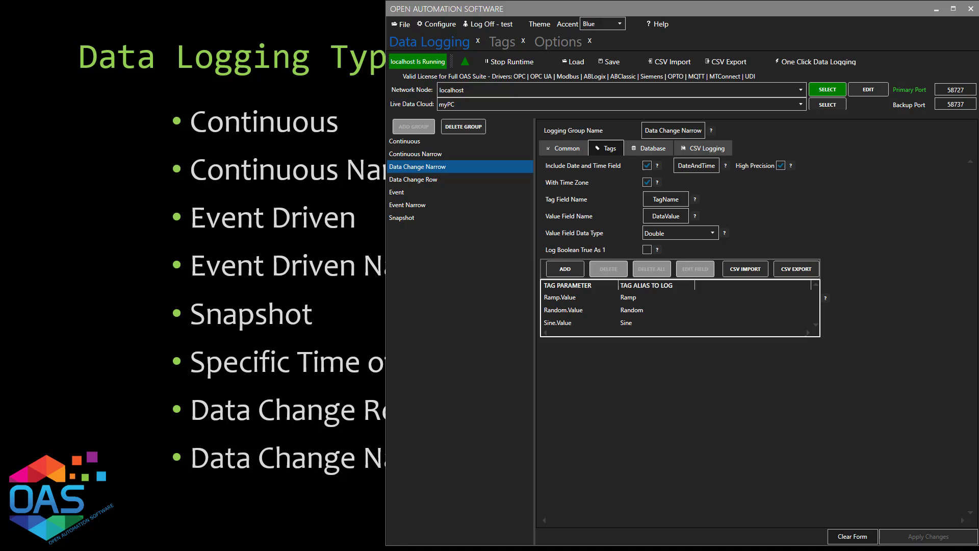
Step: Switch to the browser's Typical OAS Deployments page and enlarge the on-premise and DMZ network diagrams in turn
key(alt+Tab)
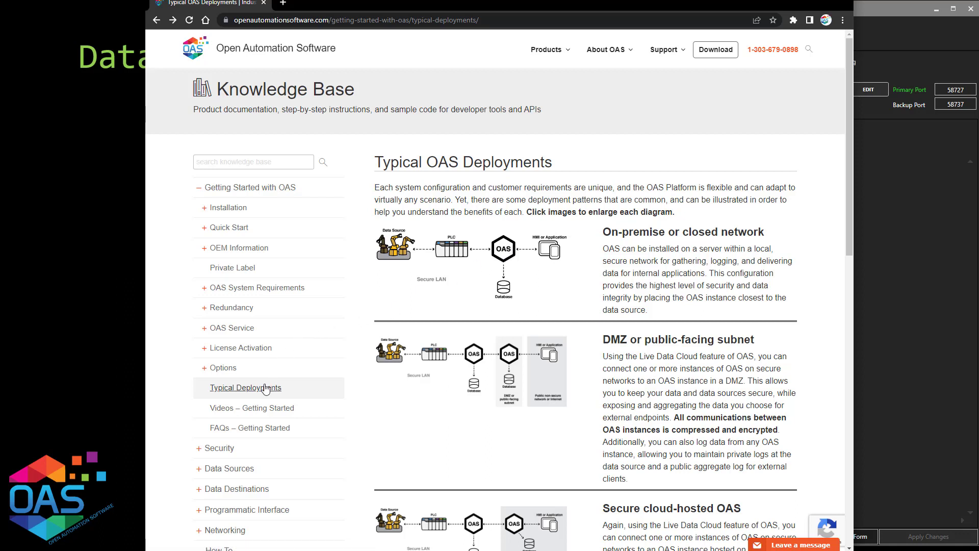
scroll(654, 252, down, 1)
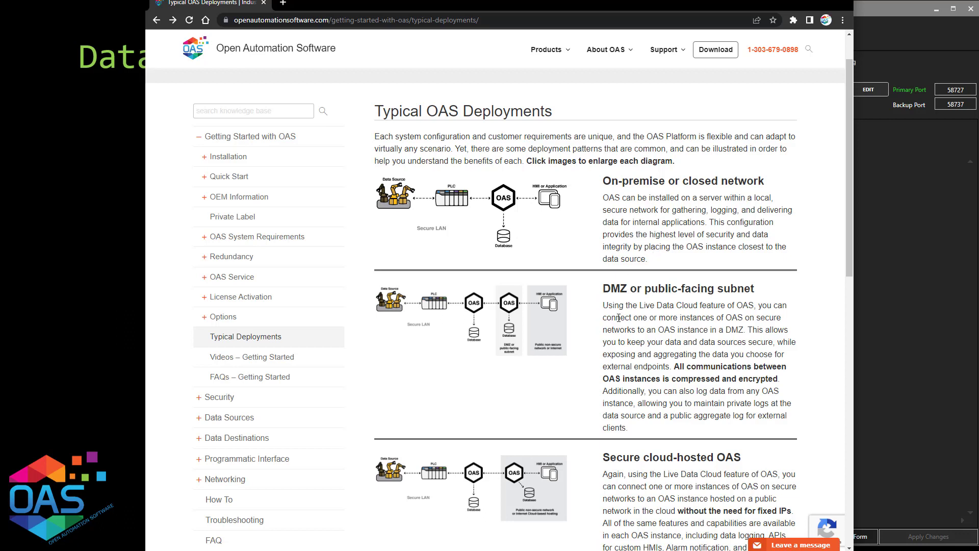
scroll(619, 318, down, 1)
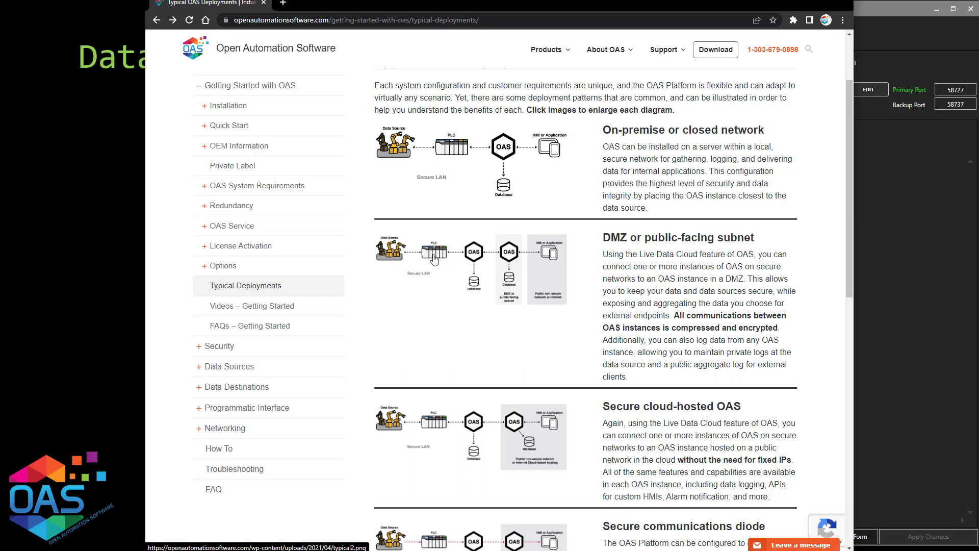
click(486, 161)
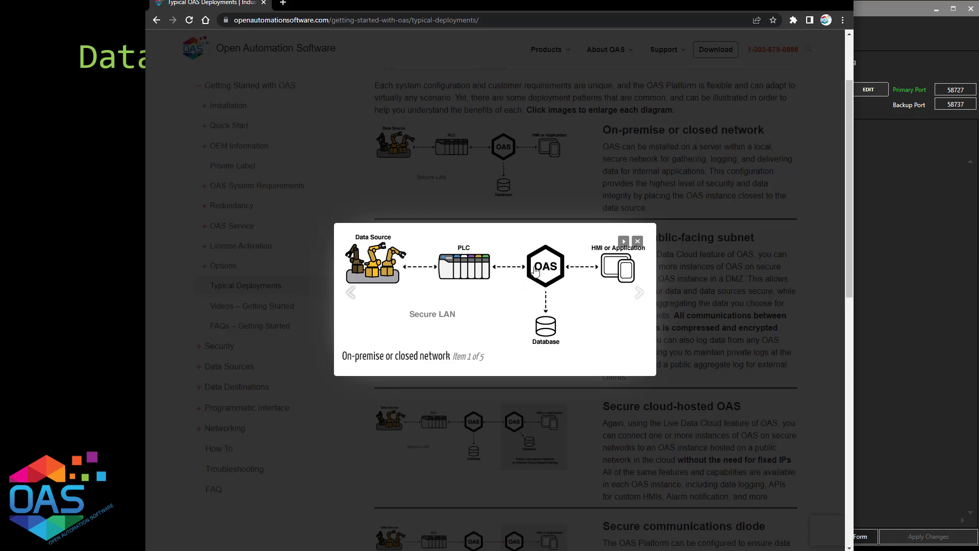
click(637, 242)
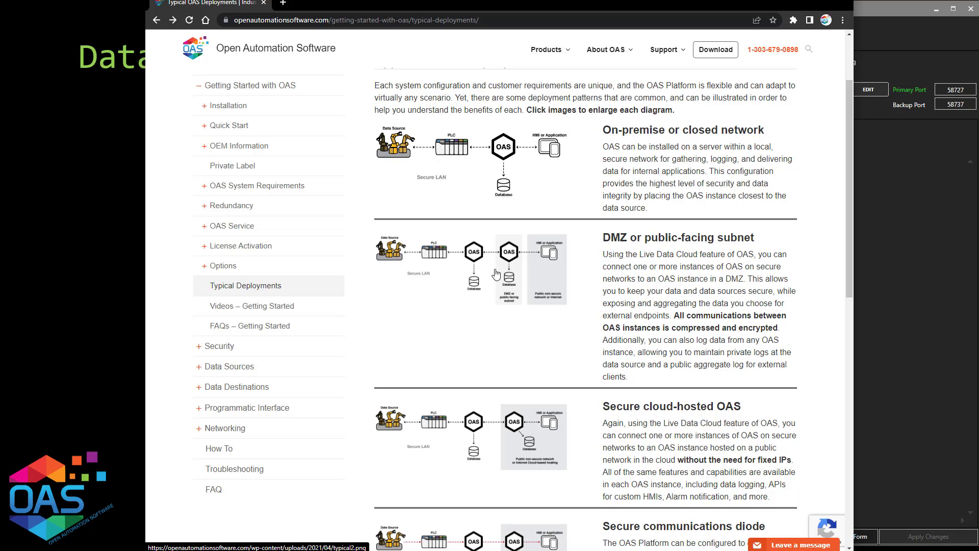
click(497, 274)
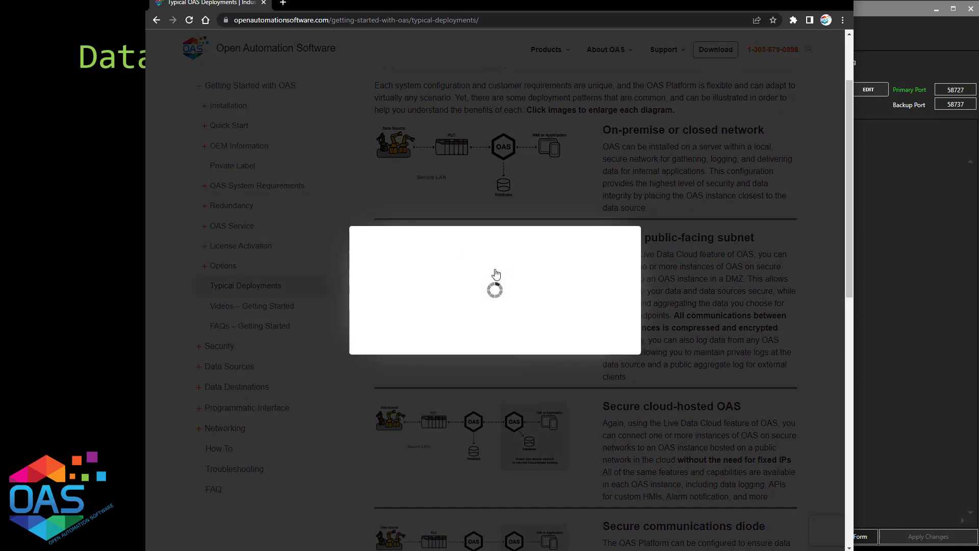
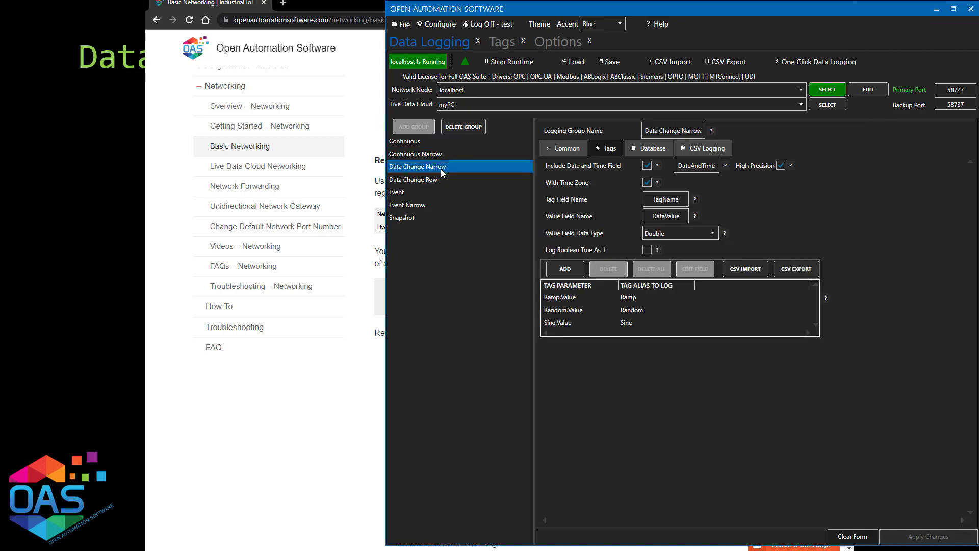
Step: In Open Automation Software, start adding a tag to the Data Change Row group and select the network node in the tag browser for editing
click(425, 188)
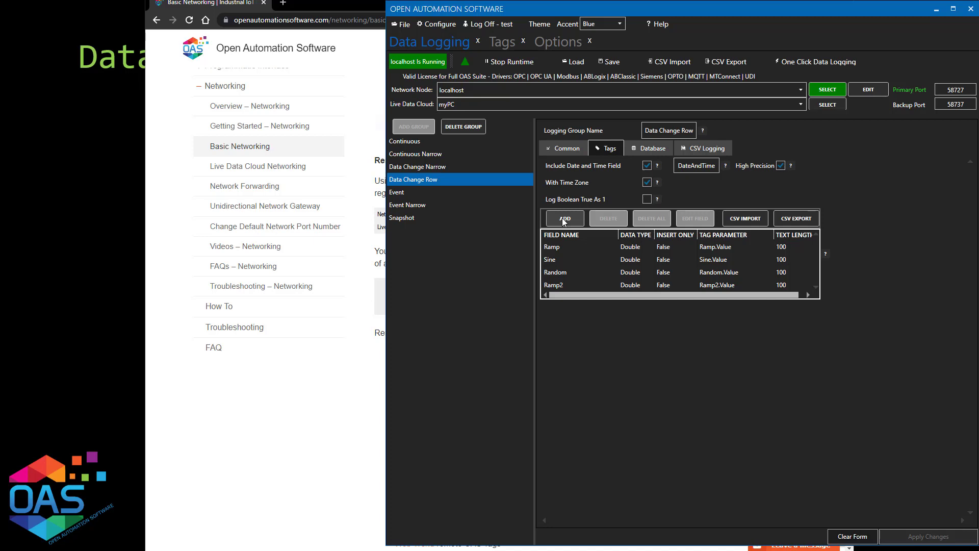
click(562, 218)
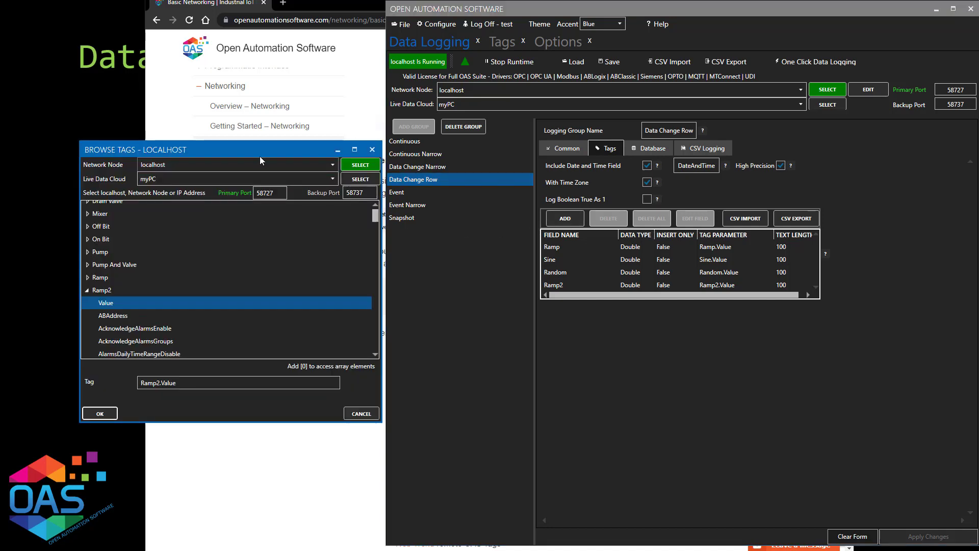
click(234, 170)
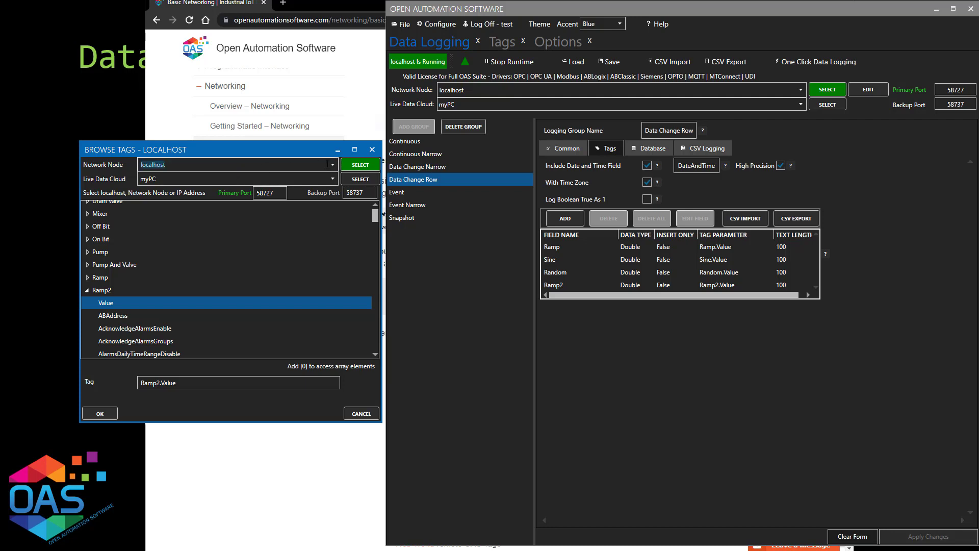
Step: Set the tag browser's network node to 127.0.0.1 and load that node's tags
click(333, 165)
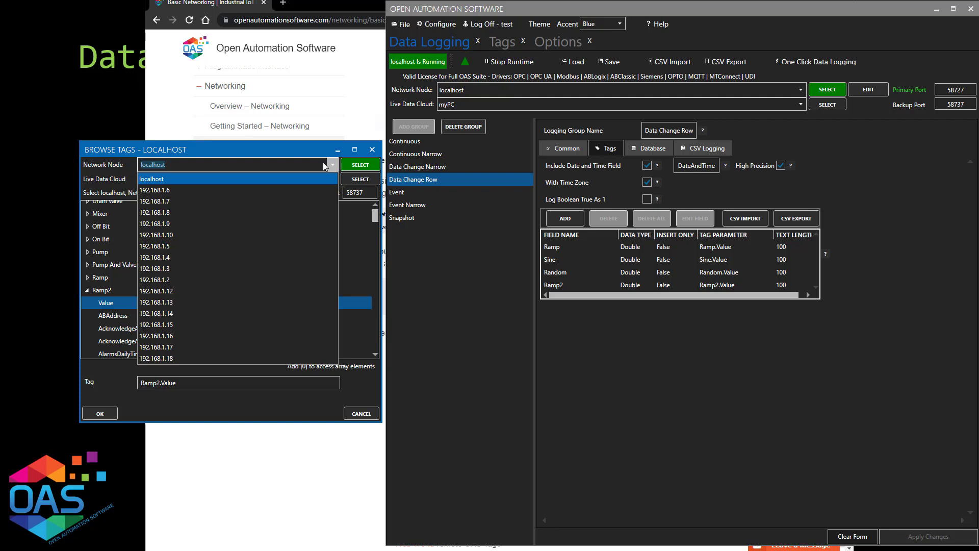
click(268, 162)
drag(268, 162, 59, 164)
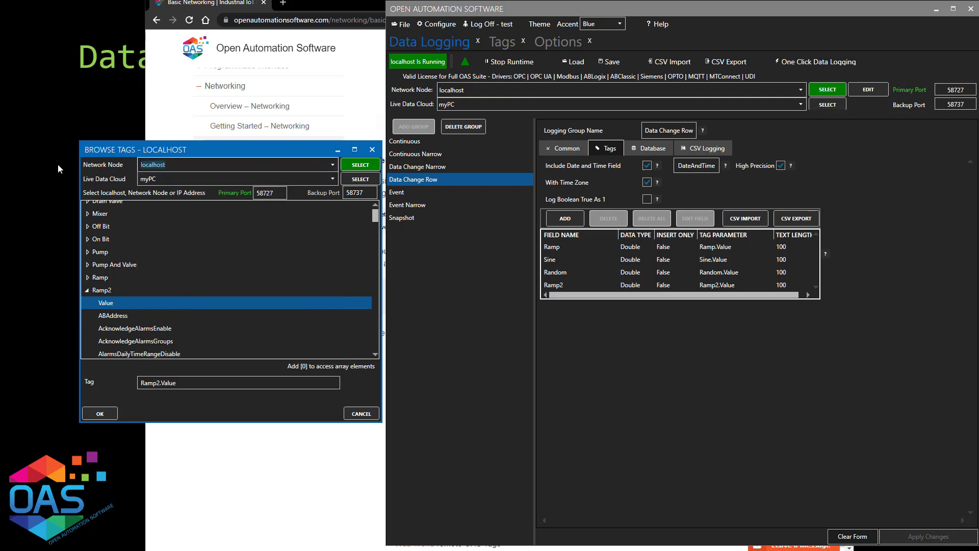
text(127.0.0.1)
click(353, 166)
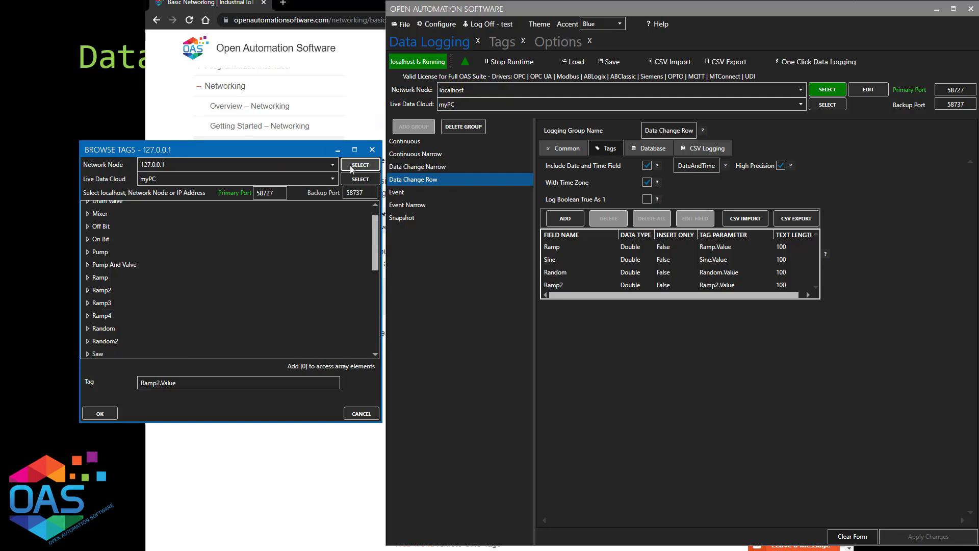
Step: Choose the Value variable of the Ramp4 tag and highlight the \\127.0.0.1\ prefix in its tag path
click(87, 316)
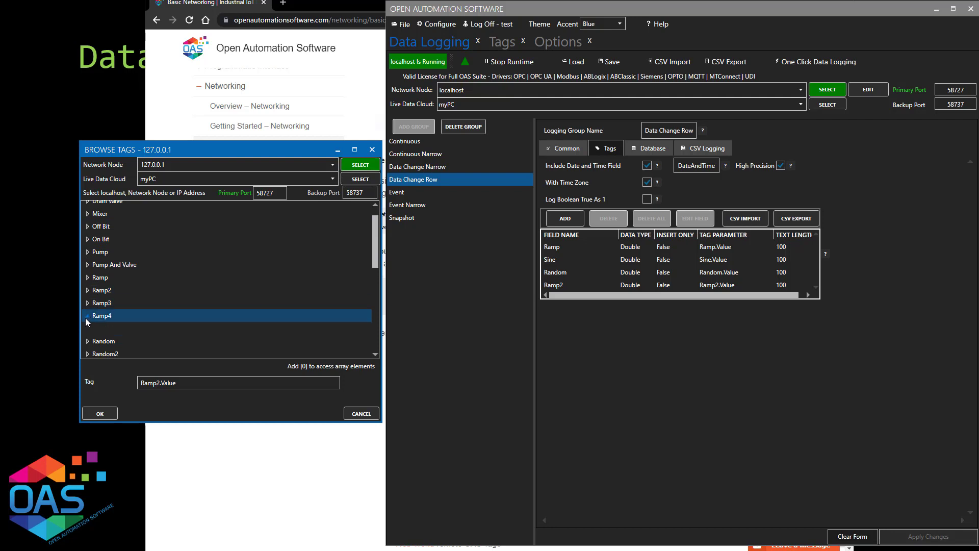
click(101, 332)
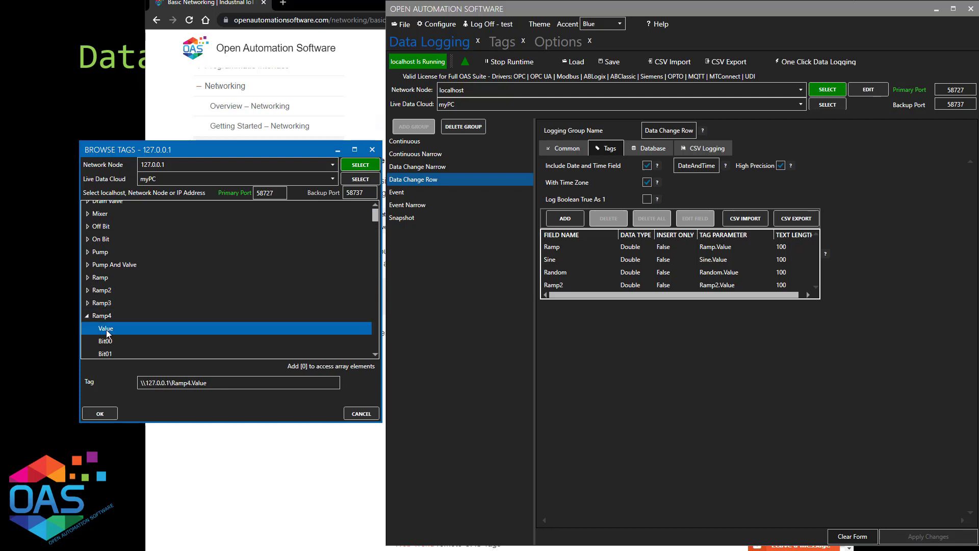
click(221, 384)
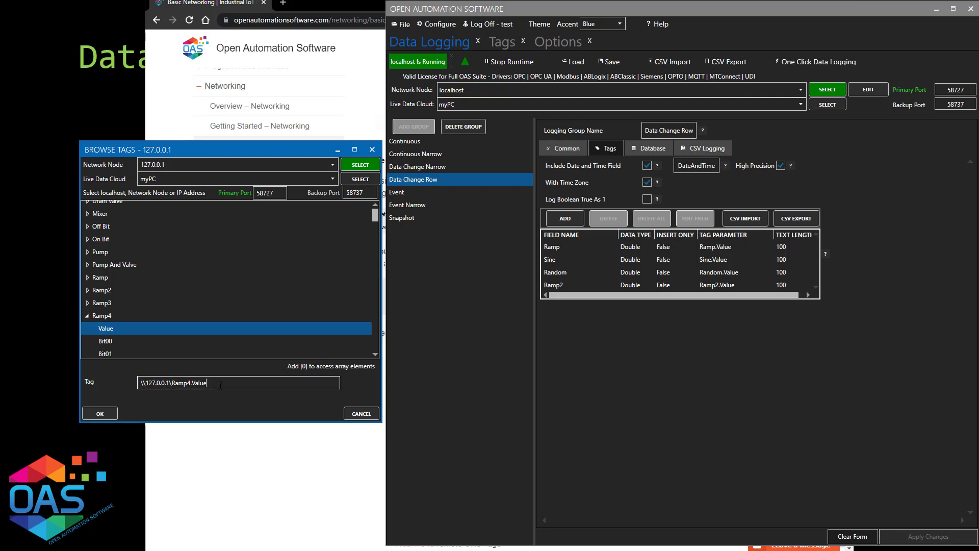
key(Left)
key(Left)
key(Left)
key(Left)
key(Left)
key(Left)
key(Left)
key(Left)
key(Left)
key(Left)
key(Left)
key(shift+Left)
key(shift+Left)
key(shift+Left)
key(shift+Left)
key(shift+Left)
key(shift+Left)
key(shift+Left)
key(shift+Left)
key(shift+Left)
key(shift+Left)
key(shift+Left)
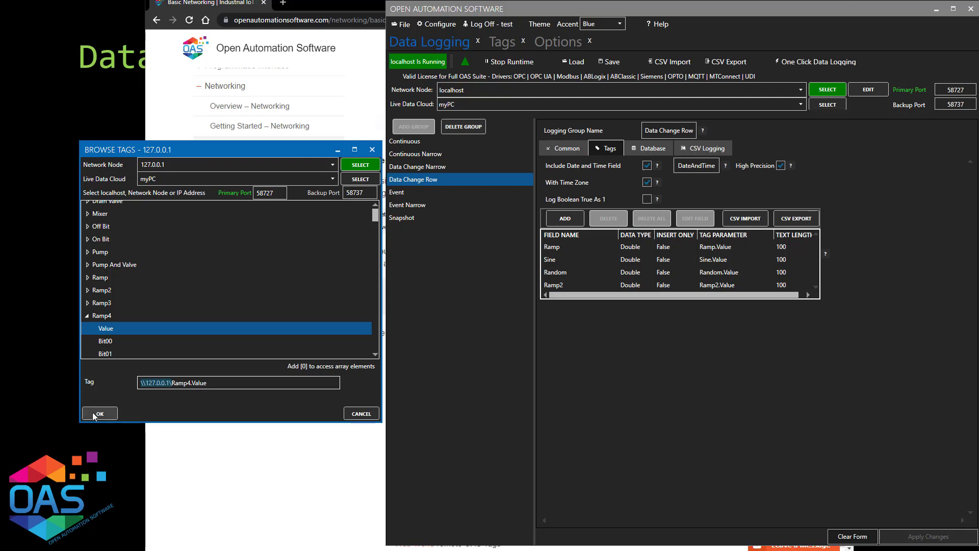
Step: Load the tags of the myPC live data cloud, choose the Ramp tag's Value, and highlight the cloud portion of its path
click(368, 179)
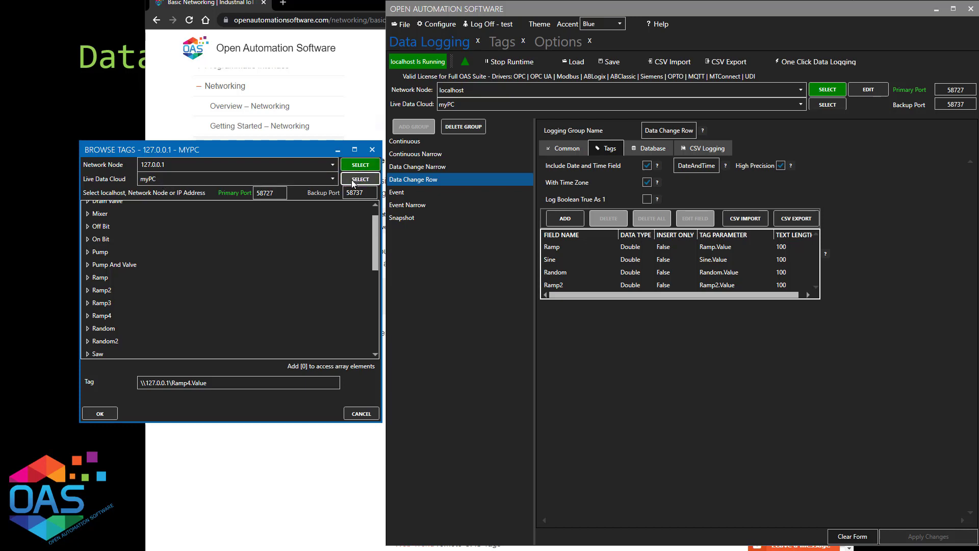
click(88, 279)
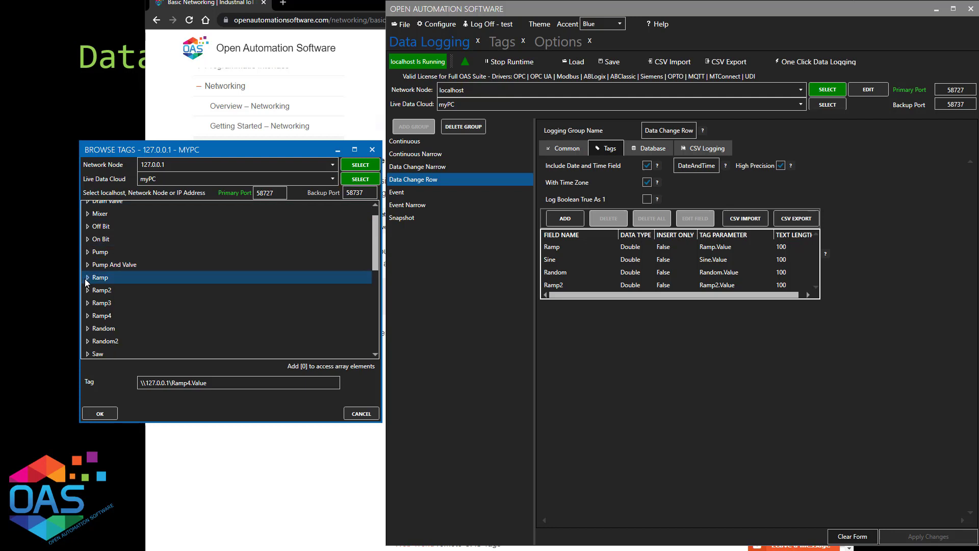
click(99, 290)
double_click(168, 382)
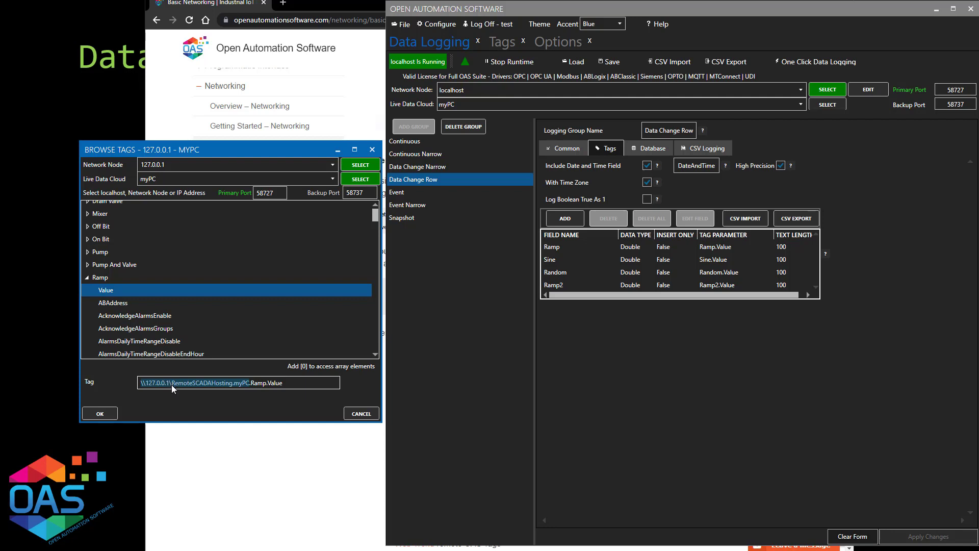
click(171, 384)
drag(172, 385, 234, 384)
click(250, 383)
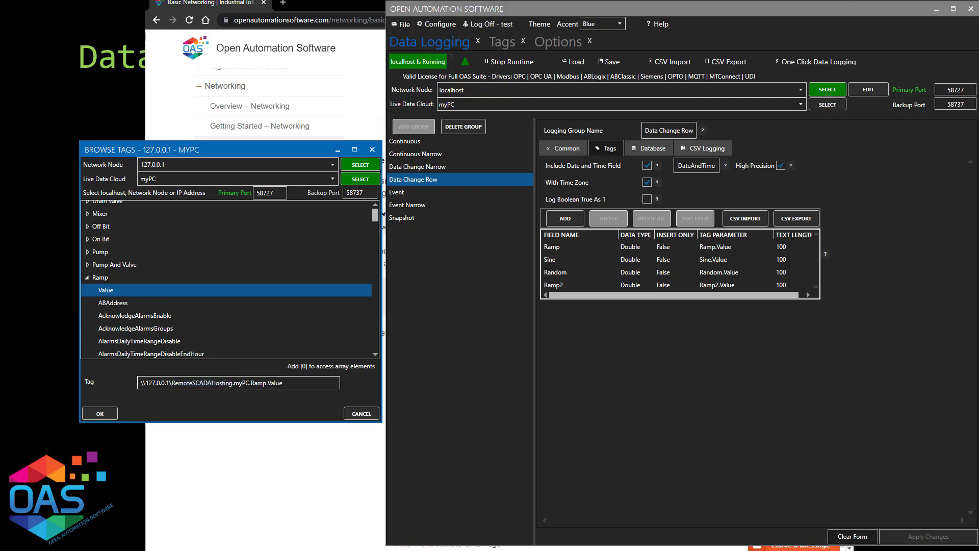
Step: Choose the Ramp tag's Description variable in the tag browser and cancel the tag selection
scroll(191, 312, down, 4)
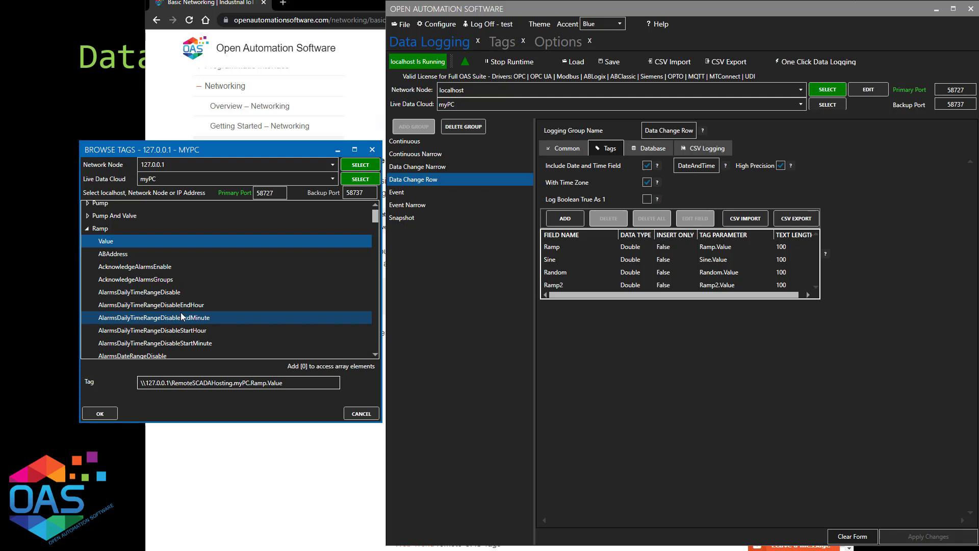
scroll(180, 312, down, 3)
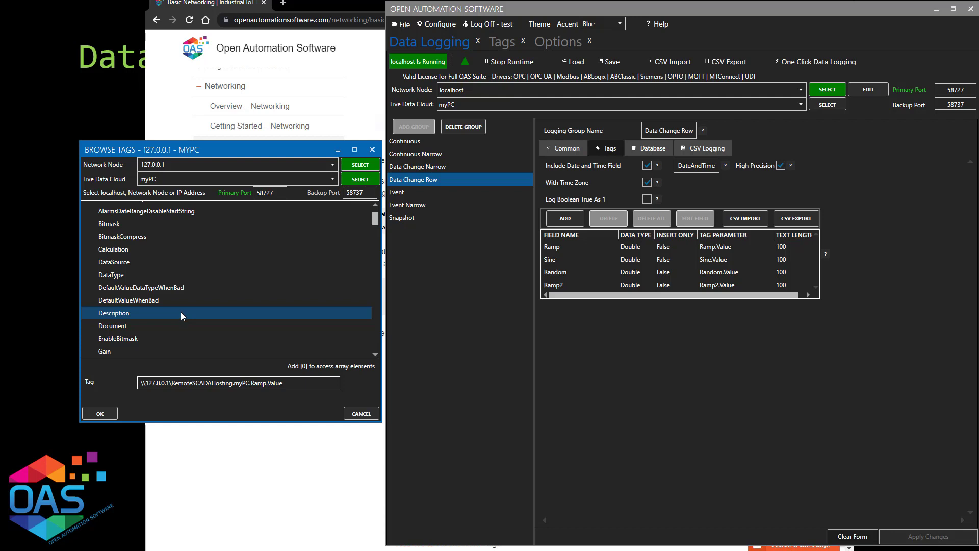
scroll(181, 312, down, 4)
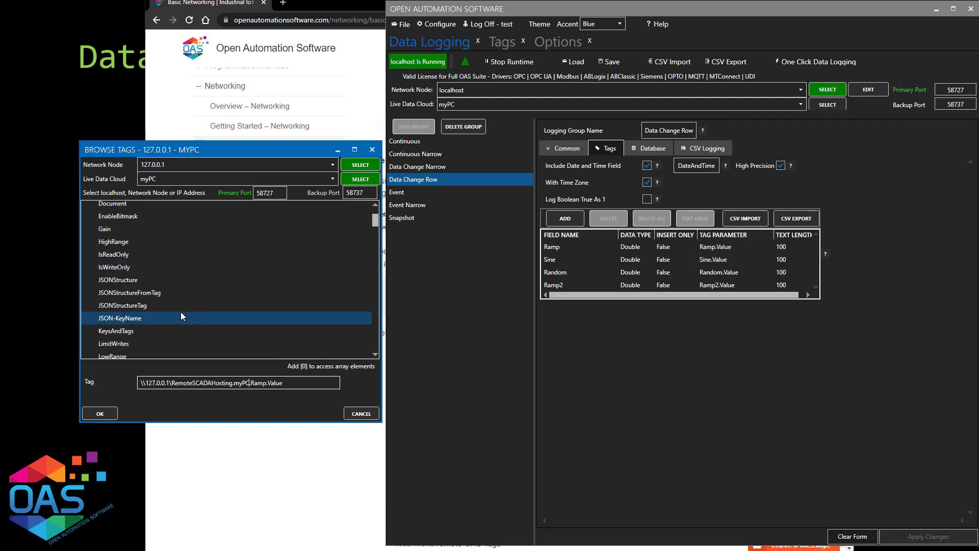
scroll(180, 312, up, 1)
click(124, 215)
scroll(166, 255, up, 2)
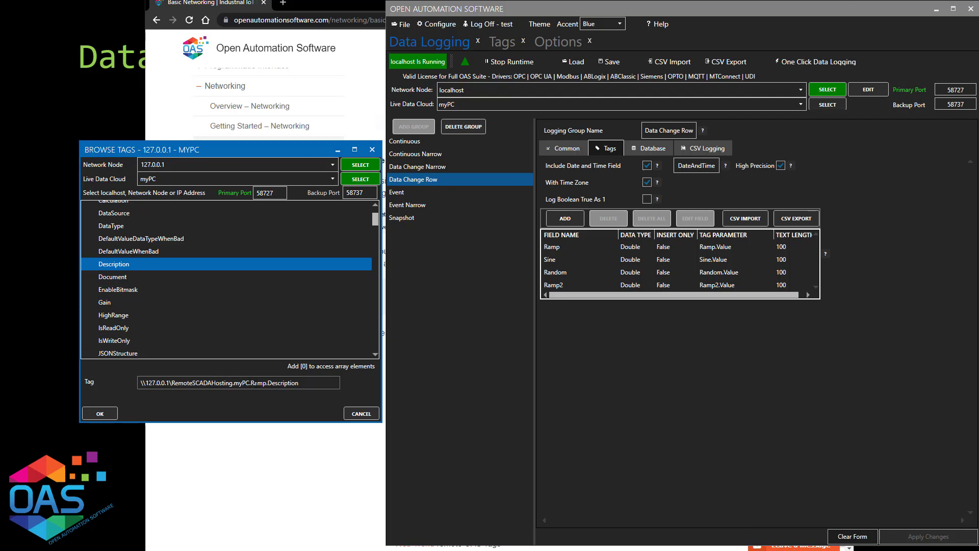
click(316, 385)
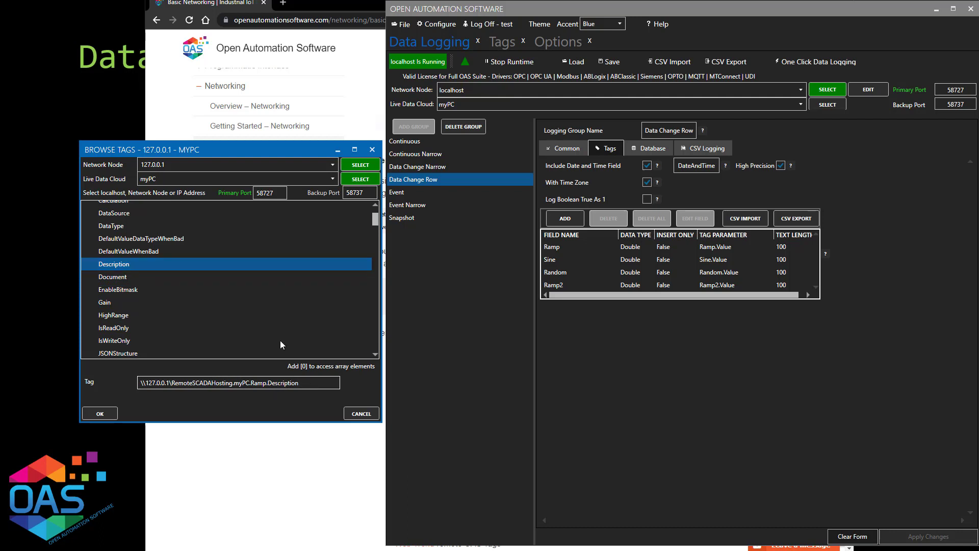
scroll(259, 298, up, 10)
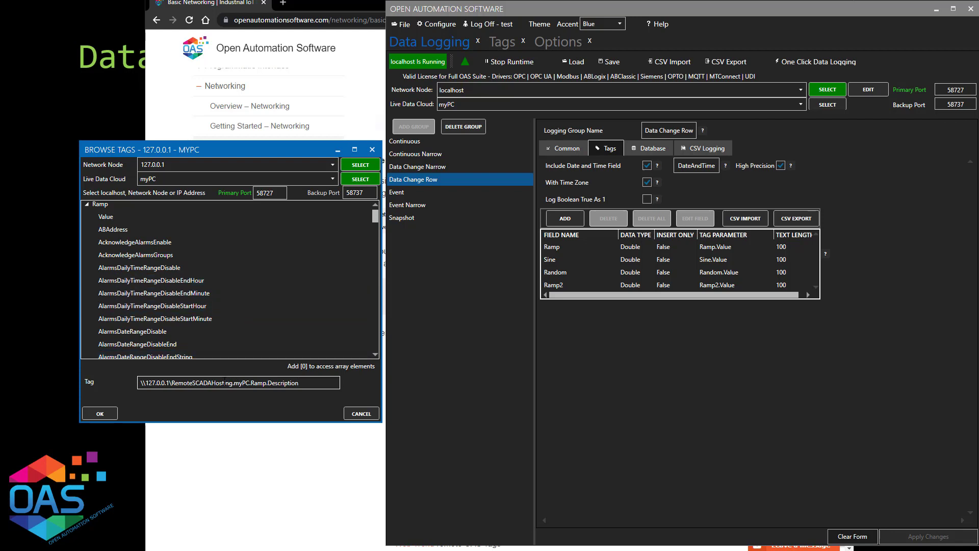
click(173, 97)
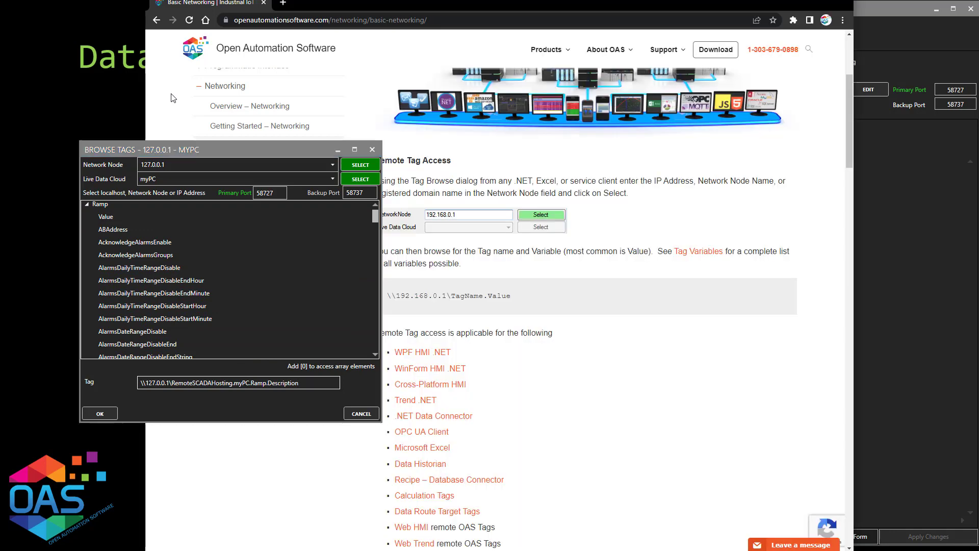
click(360, 414)
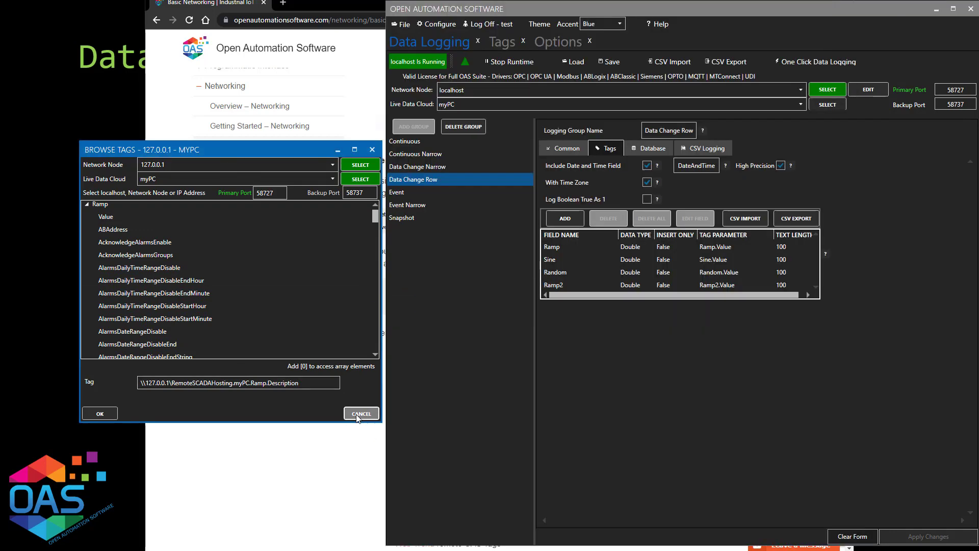
Step: Switch to the browser and open the Live Data Cloud Networking and Getting Started – Networking knowledge base pages
click(332, 432)
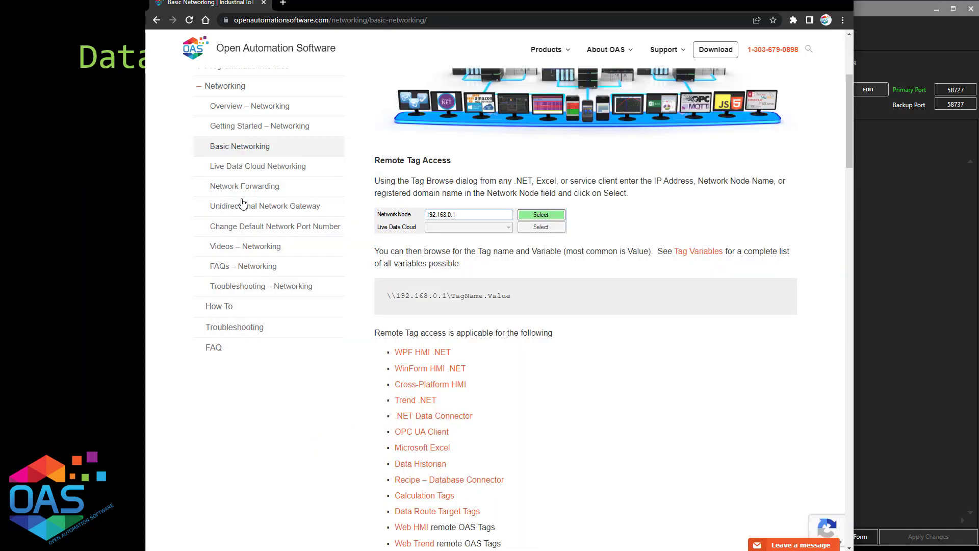
click(223, 170)
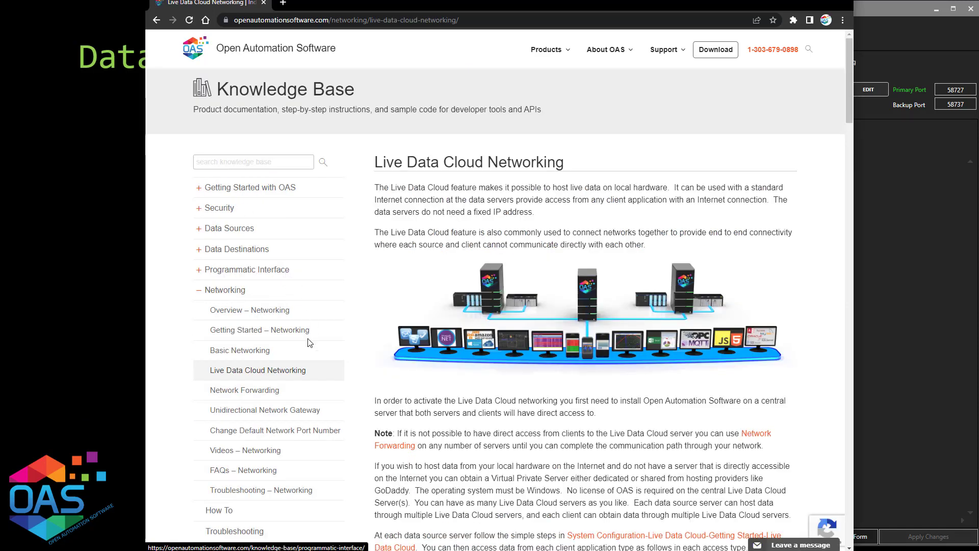
click(262, 331)
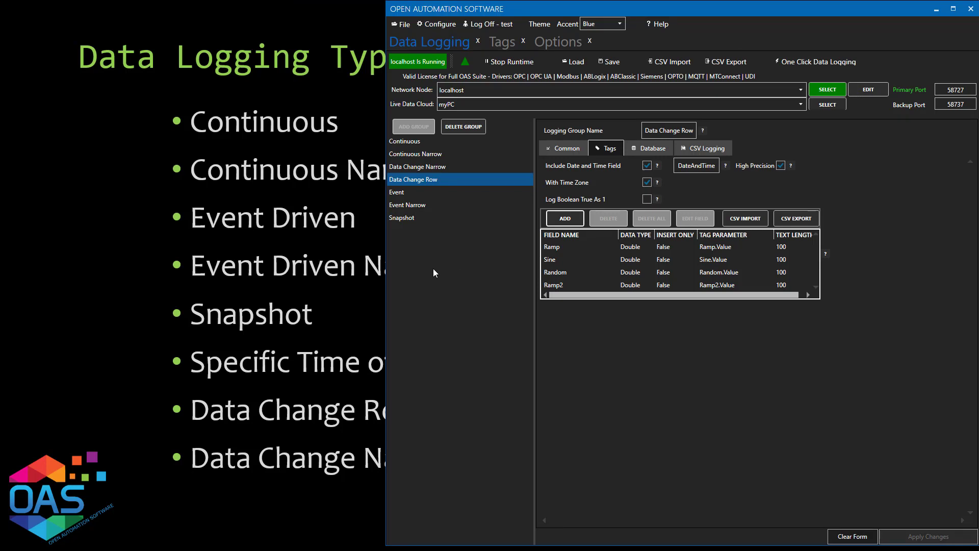
Step: Select the Continuous logging group, and open the Store and Forward options to examine the buffer directory, declining to save changes to file
click(414, 143)
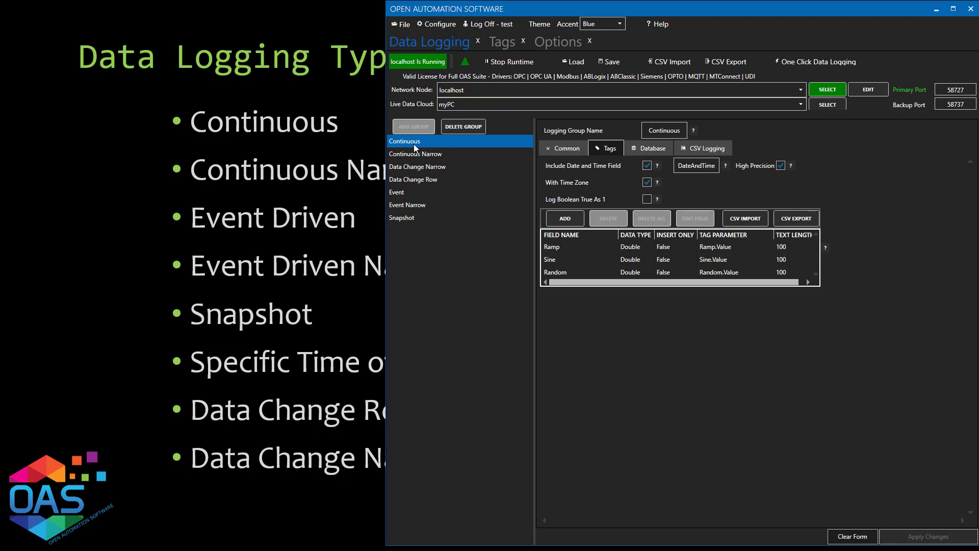
click(437, 29)
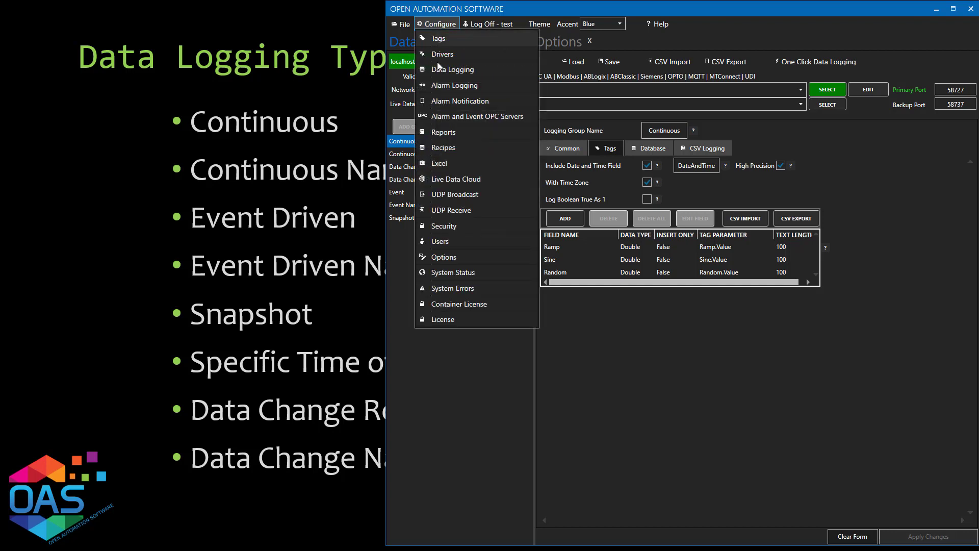
click(440, 257)
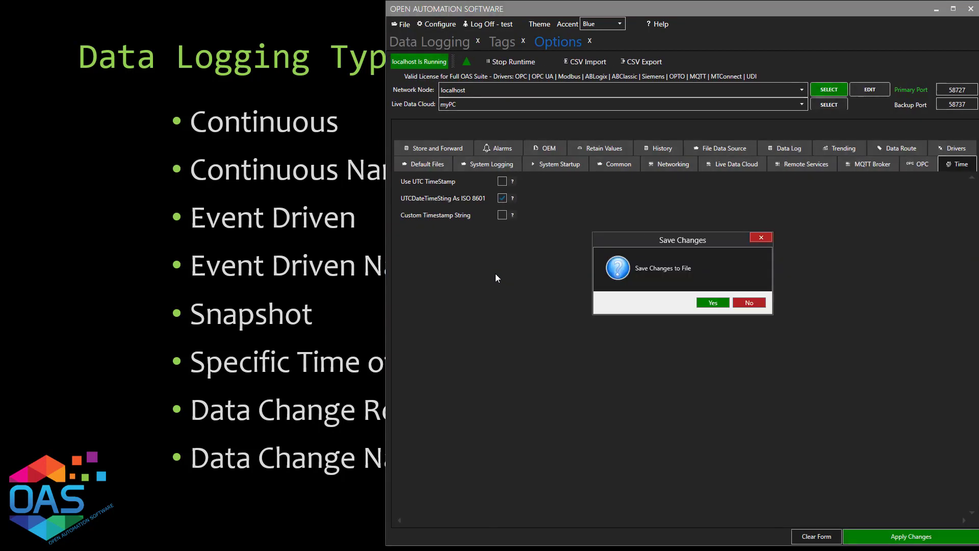
click(749, 303)
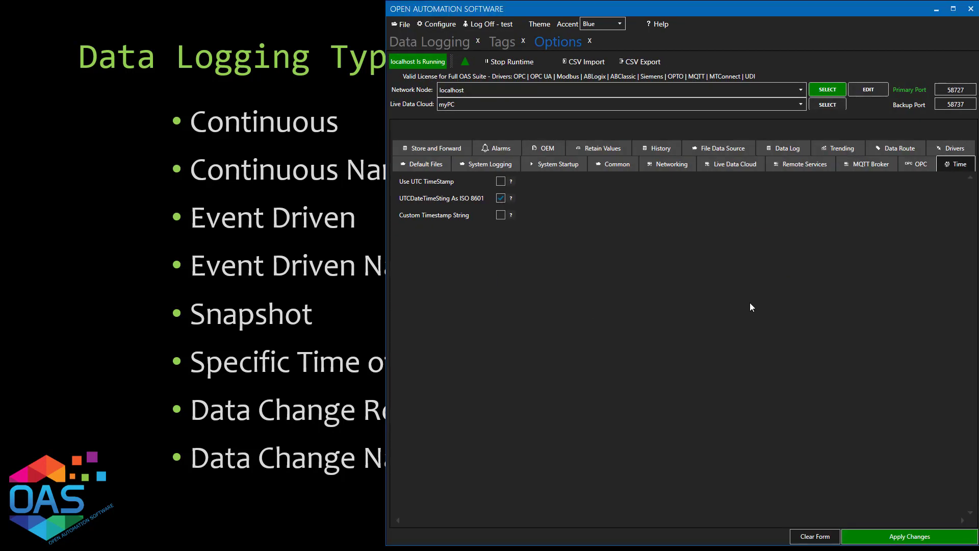
click(419, 152)
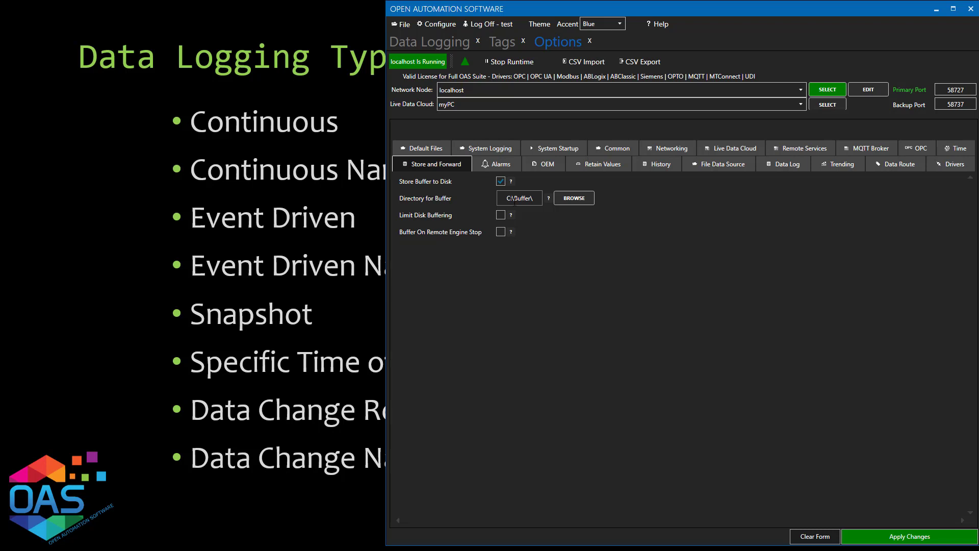
click(506, 197)
Step: Switch to File Explorer, open the C:\Buffer folder, and move its window away from the OAS settings
key(alt+Tab)
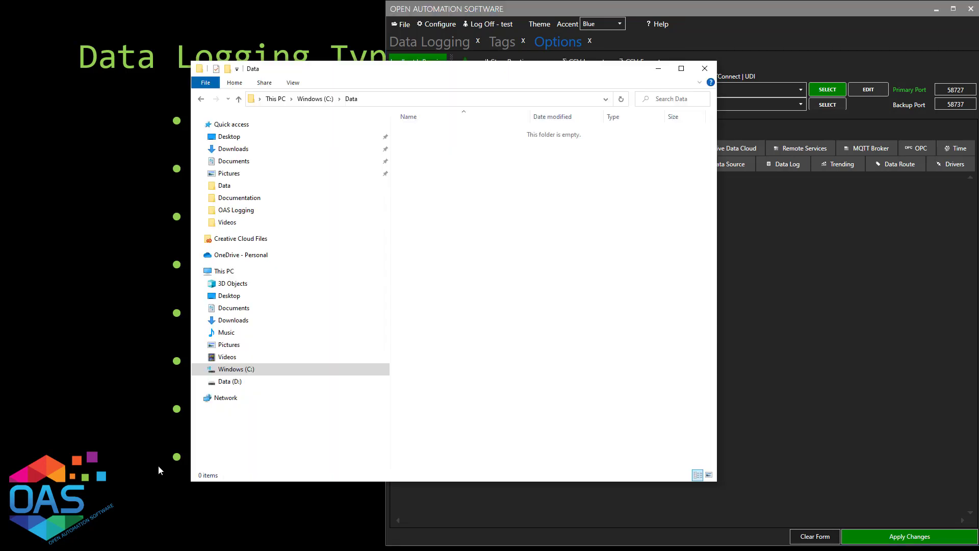
click(260, 372)
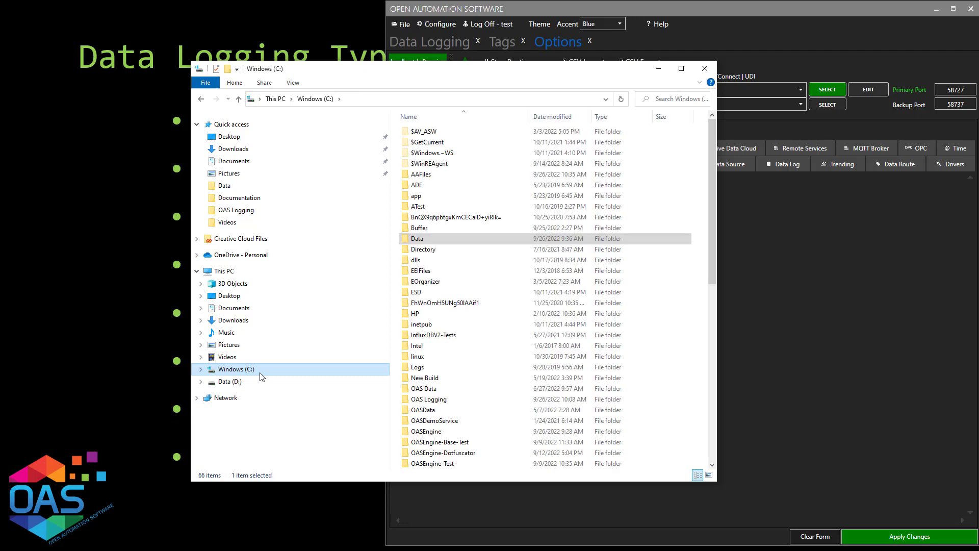
click(428, 231)
double_click(428, 231)
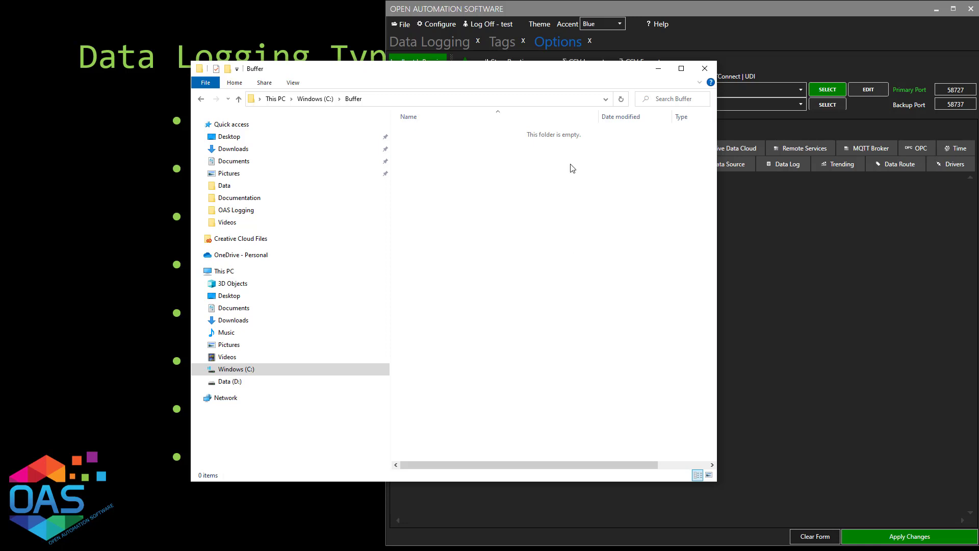
drag(555, 67, 462, 88)
click(817, 258)
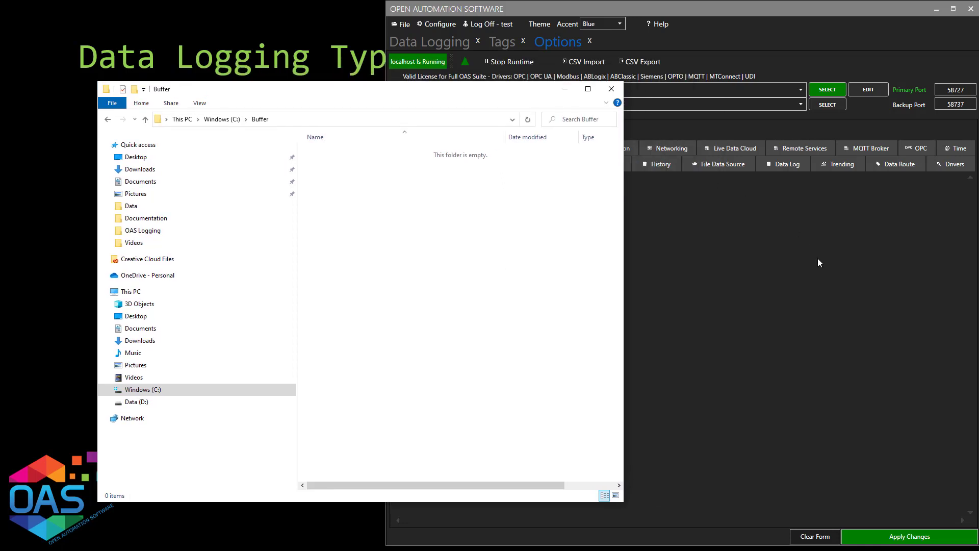
Step: Return to the data logging settings, switch to SQL Server Management Studio, and stop the MSSQL$SQLEXPRESS service on MSI
click(457, 40)
click(543, 332)
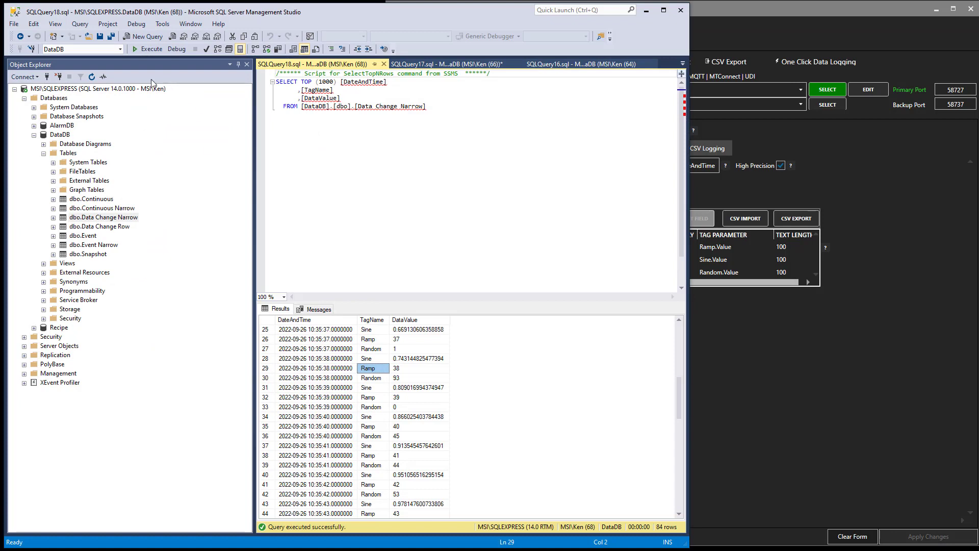
right_click(102, 92)
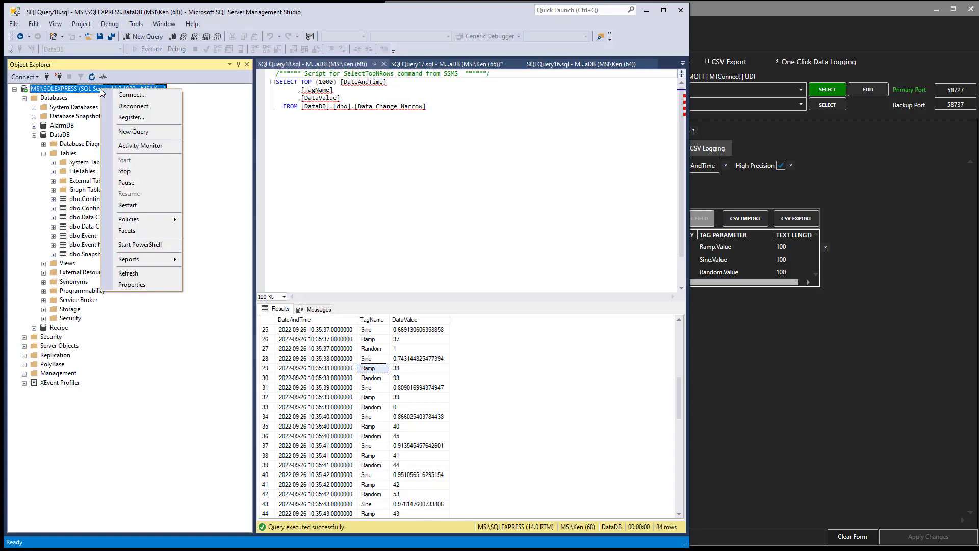
click(136, 171)
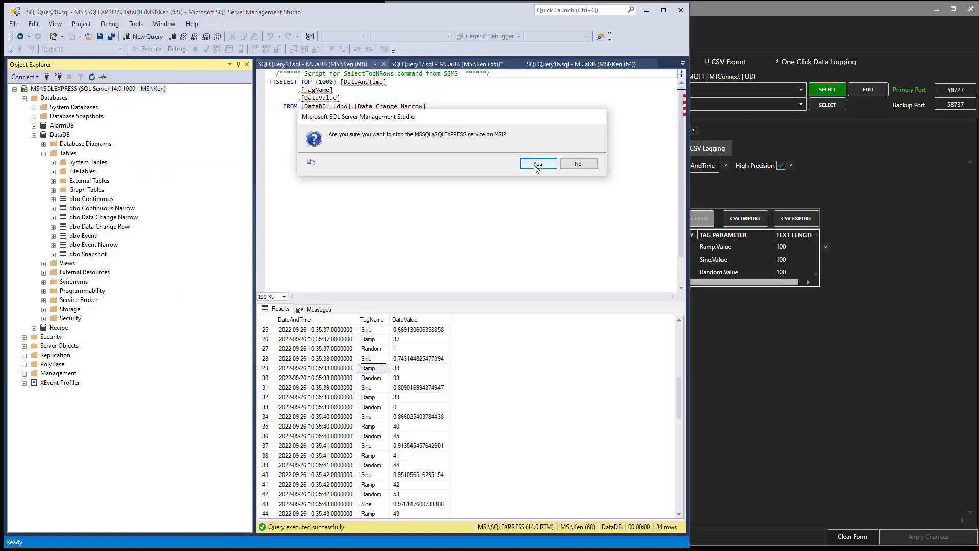
click(537, 164)
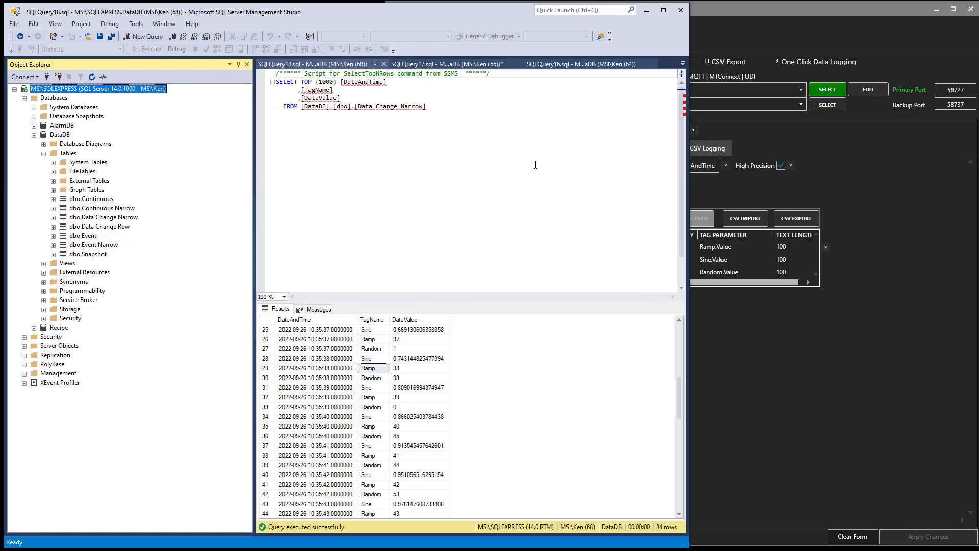
Step: Switch to the OAS tag configuration, add the Ramp tag to the Watch Window, and reposition that window
key(alt+Tab)
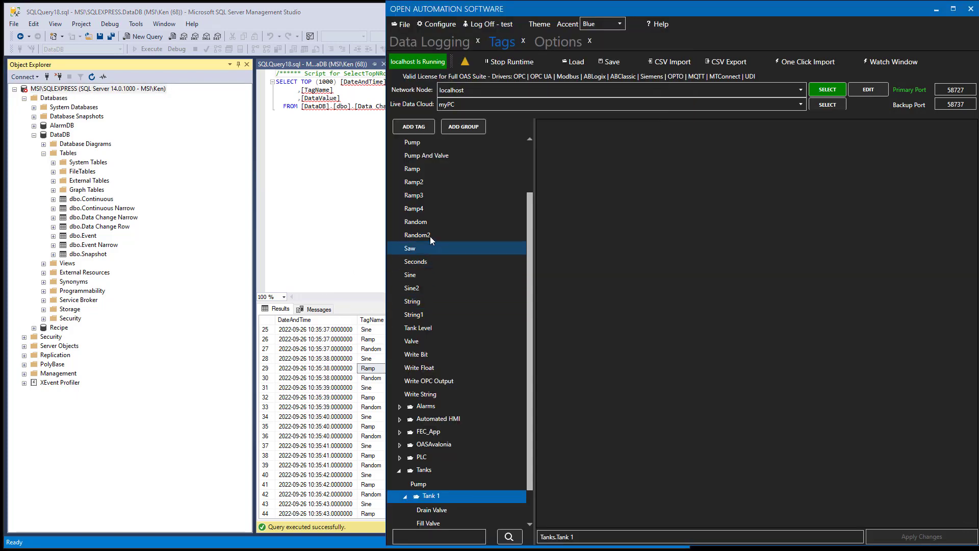
scroll(428, 214, up, 5)
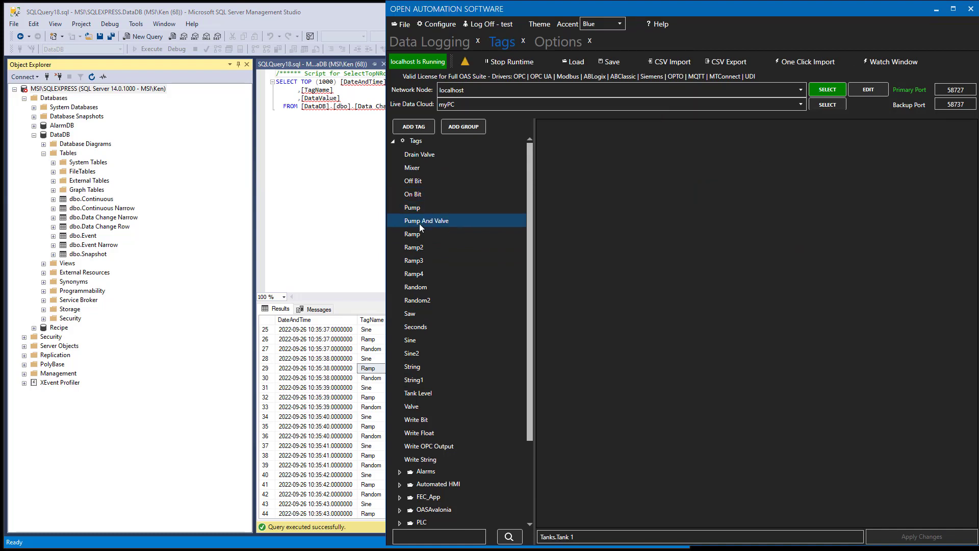
click(417, 240)
right_click(417, 242)
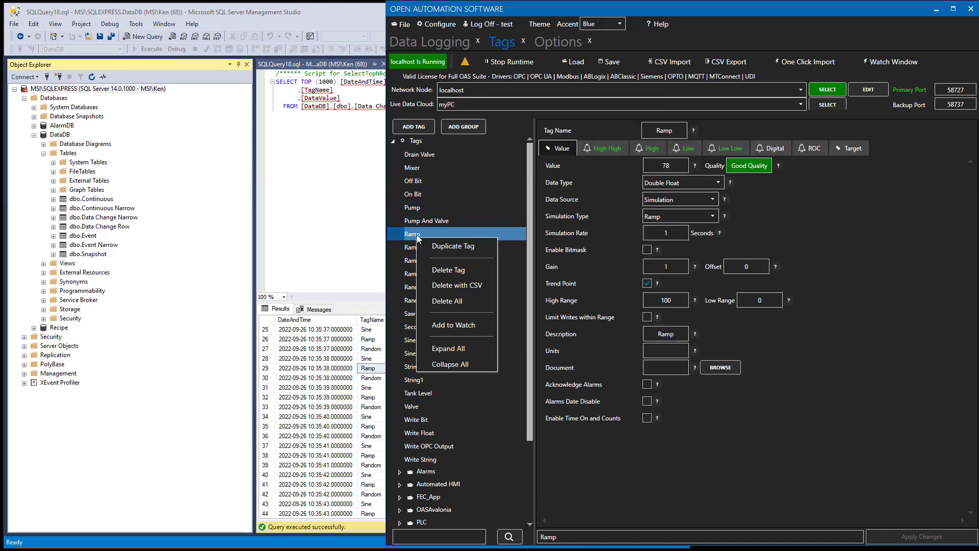
click(478, 325)
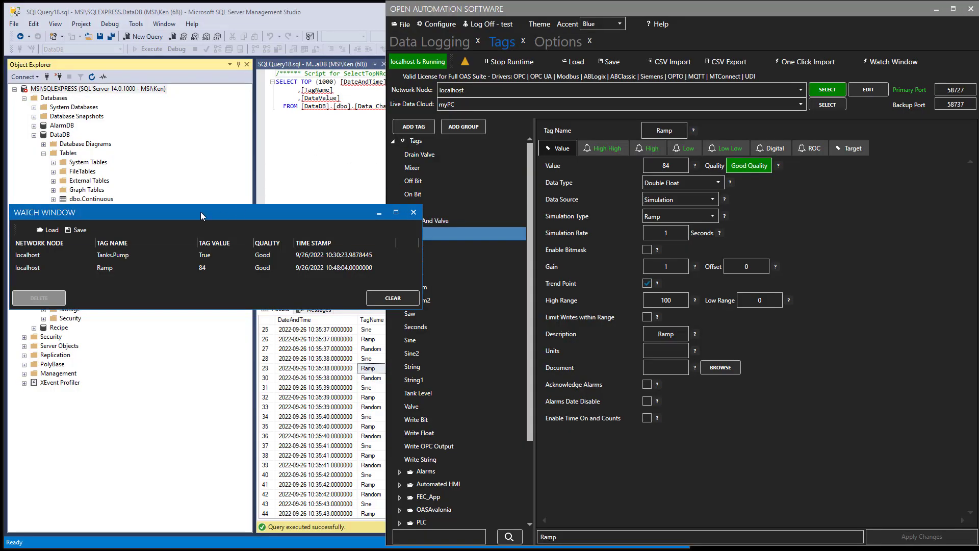
drag(201, 211, 300, 151)
click(429, 207)
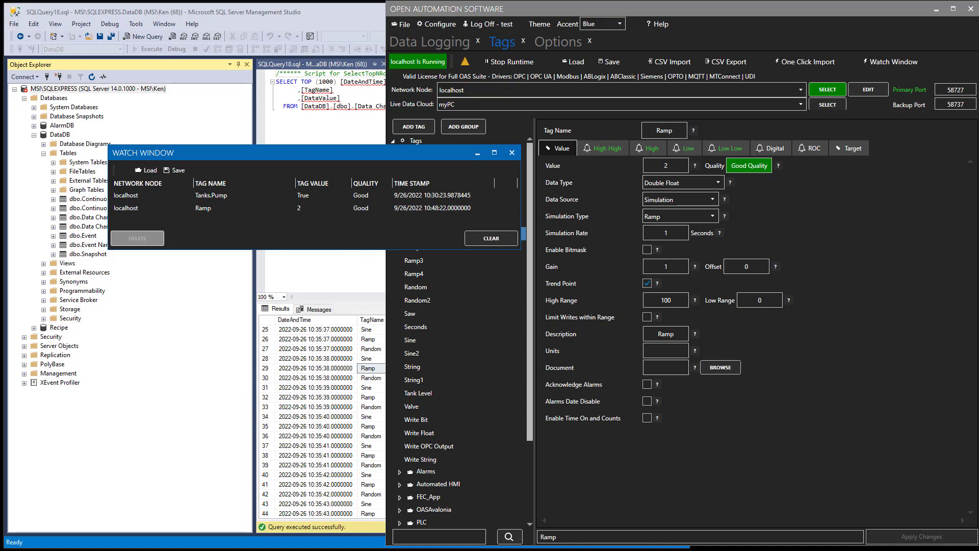
Step: Switch to File Explorer to examine the buffer files in C:\Buffer, widening the Name column, and return to the OAS configuration
click(93, 550)
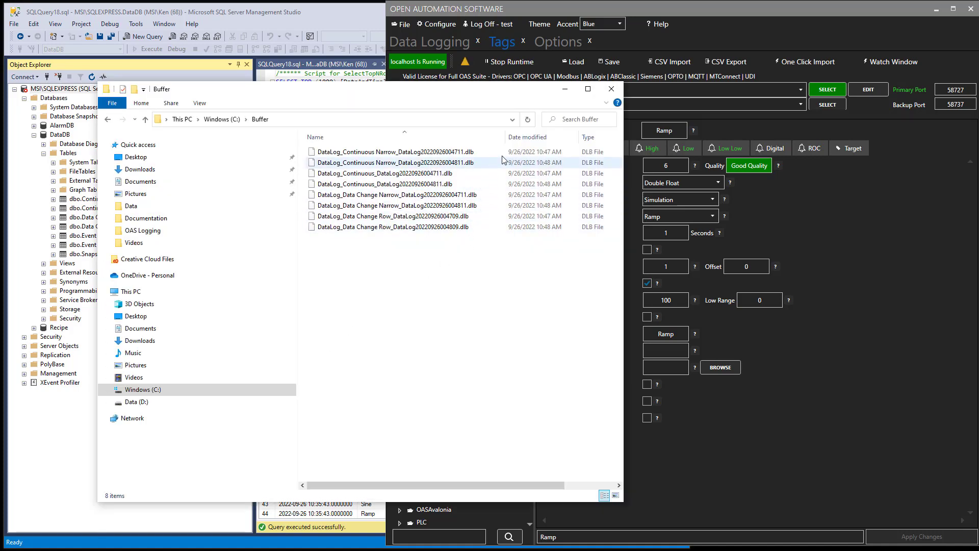
drag(507, 138, 535, 135)
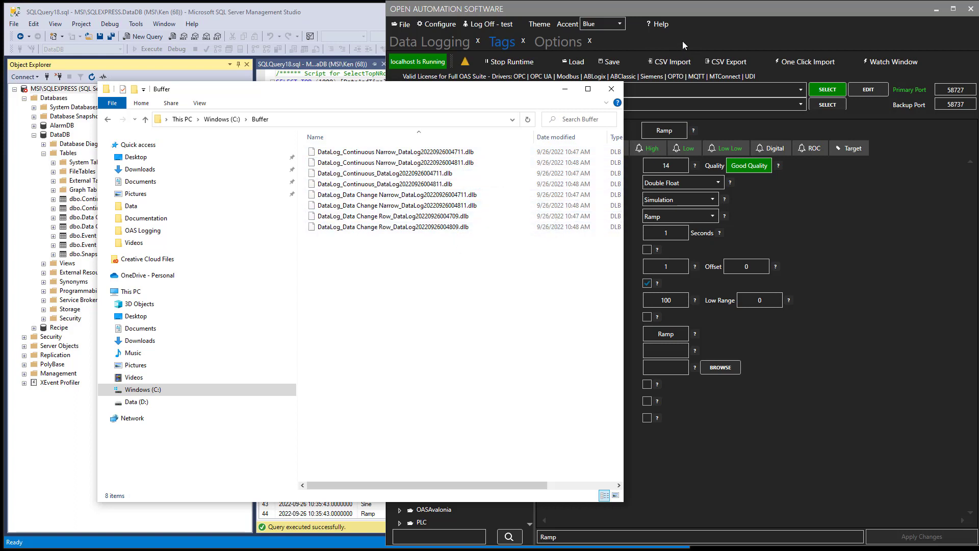
click(715, 26)
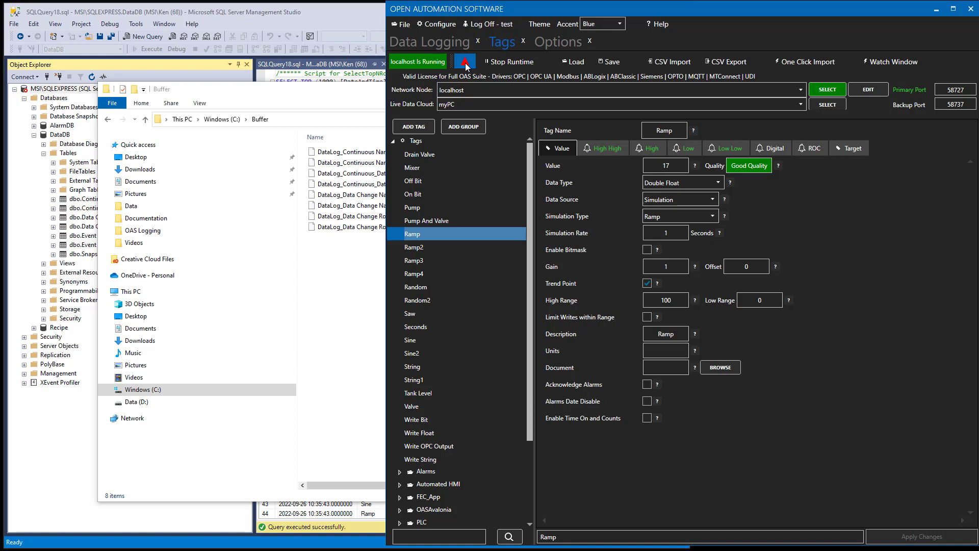
Step: Open the System Errors page, declining to save the changes to file
click(465, 67)
click(543, 336)
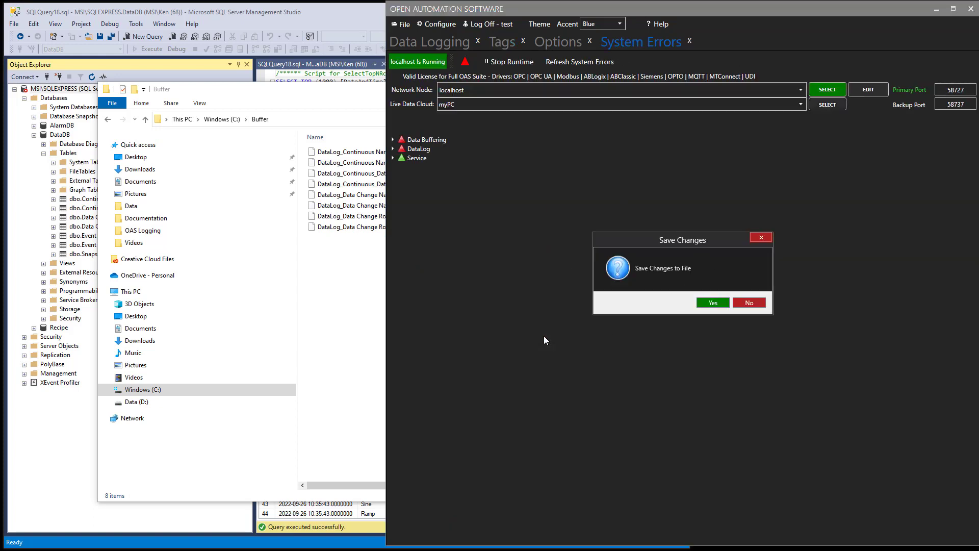
click(749, 303)
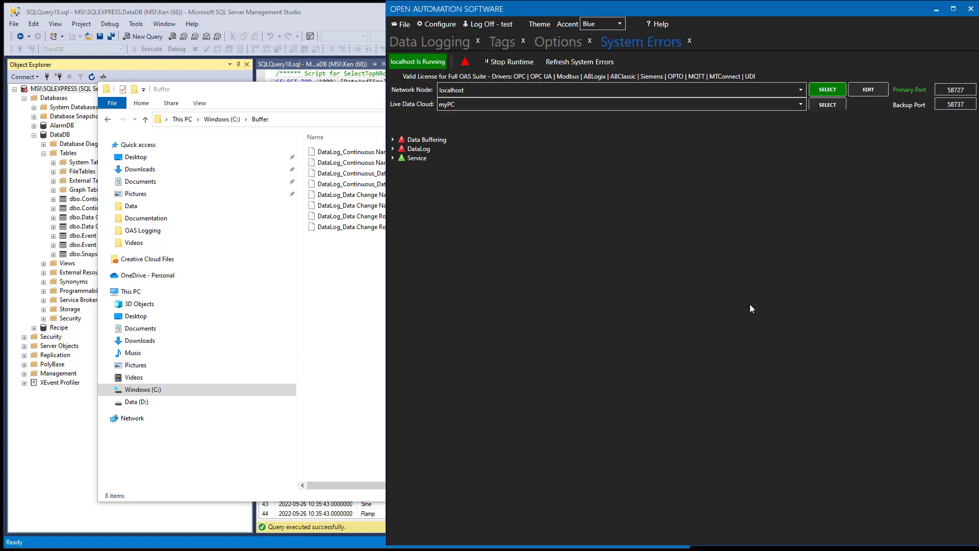
Step: Expand the DataLog errors for the Continuous, Continuous Narrow, Data Change Narrow and Data Change Row groups
click(393, 149)
click(403, 158)
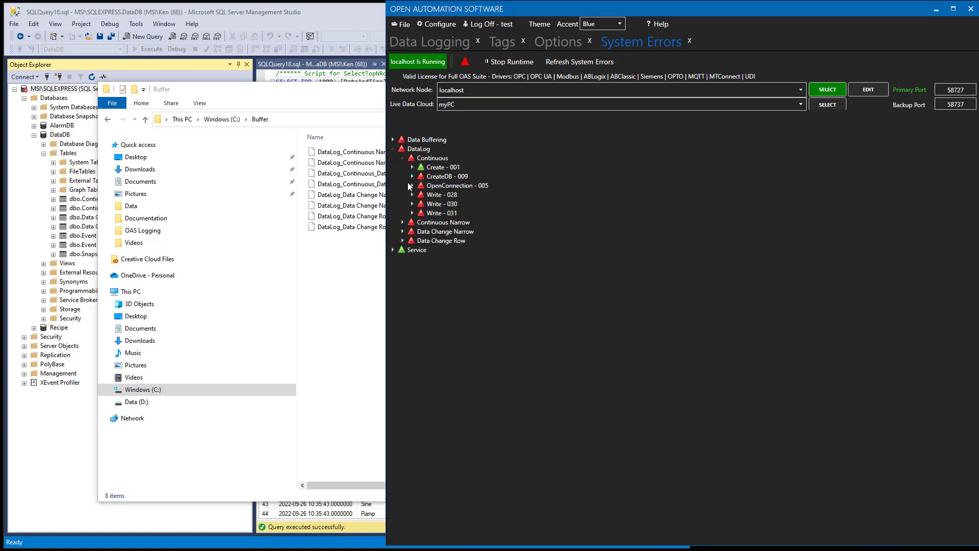
click(403, 223)
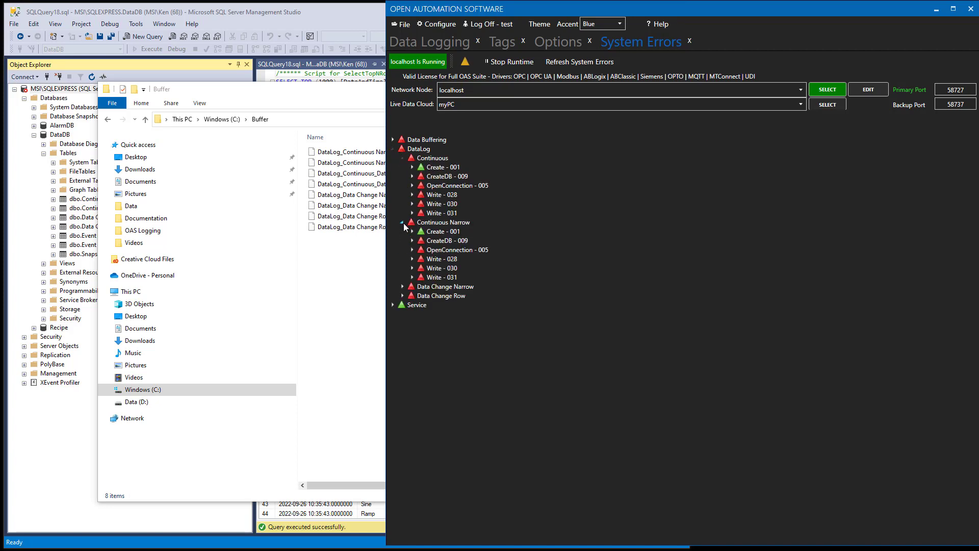
click(403, 287)
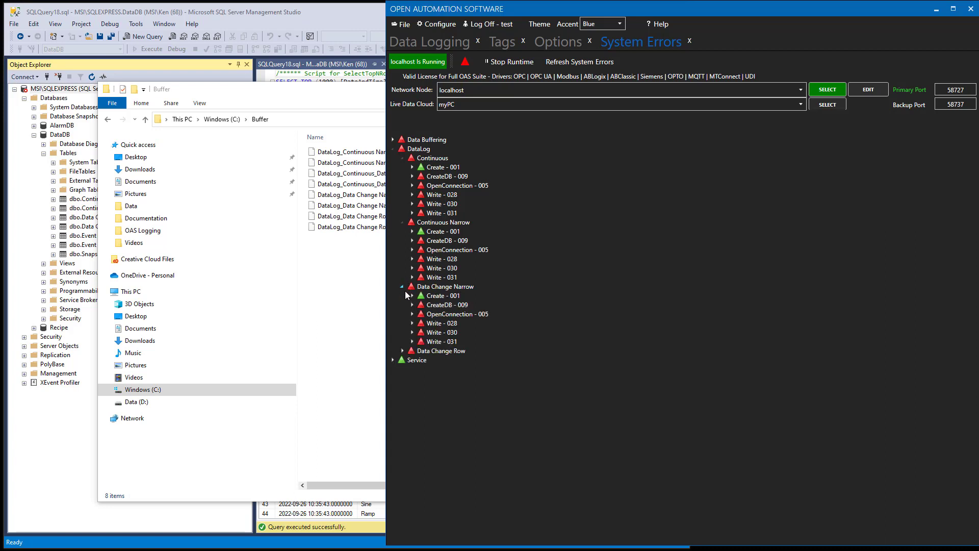
click(403, 350)
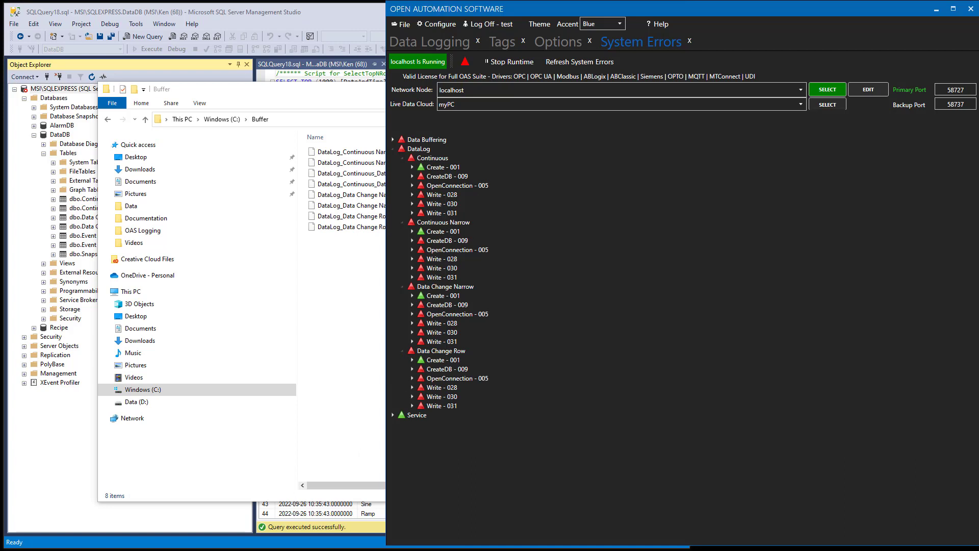
Step: Switch to the tank HMI's MainWindow and toggle the pump twice
key(alt+Tab)
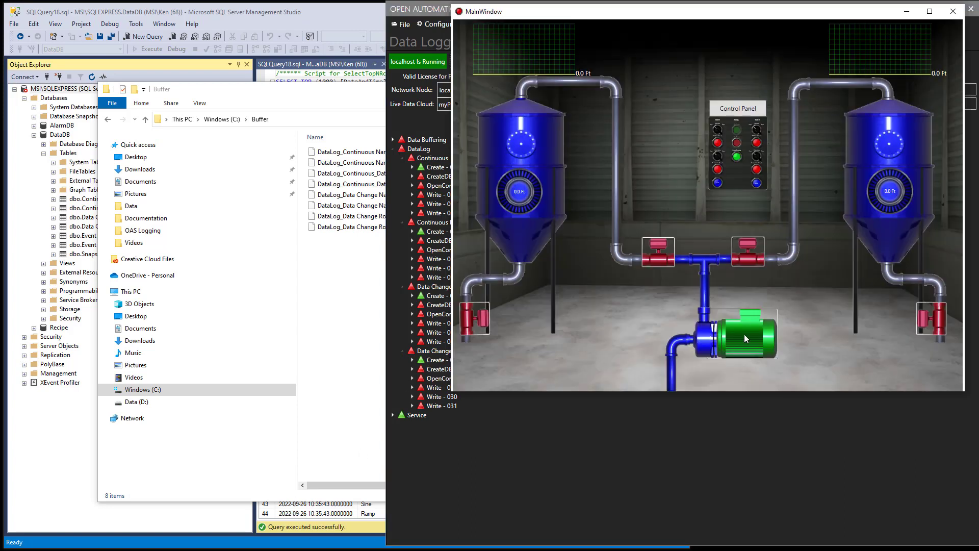
click(749, 335)
click(752, 344)
Step: Return to the OAS configuration, refresh the system errors, and expand the DataLog category to examine the affected groups
click(589, 456)
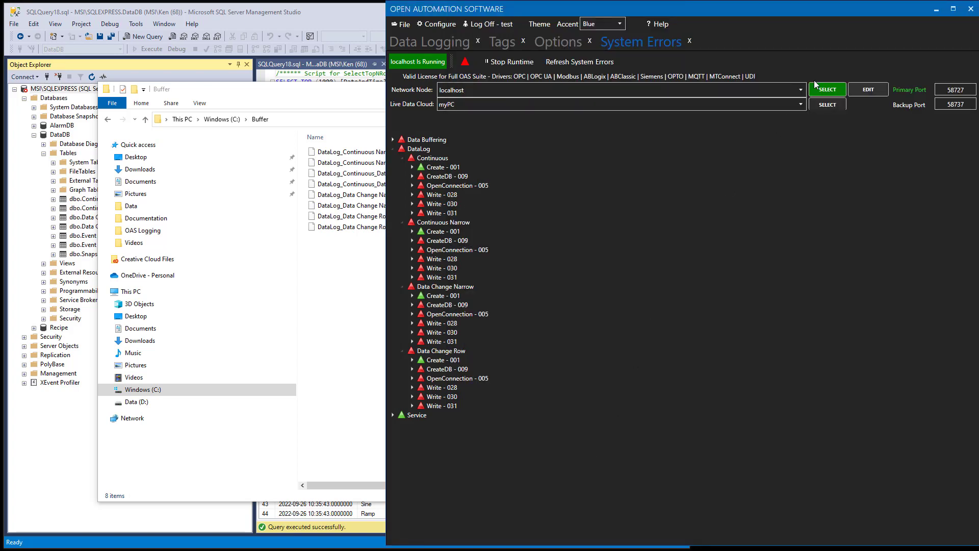
click(576, 63)
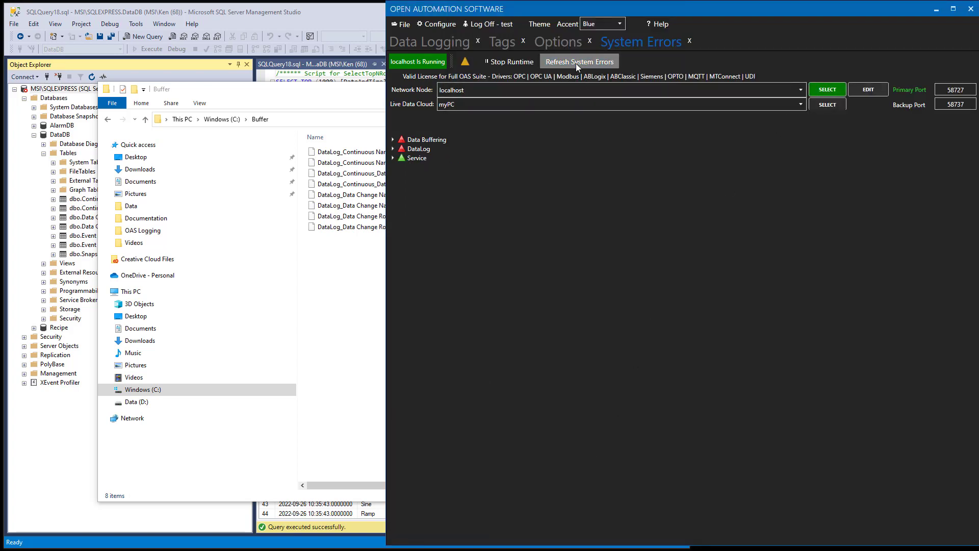
click(393, 149)
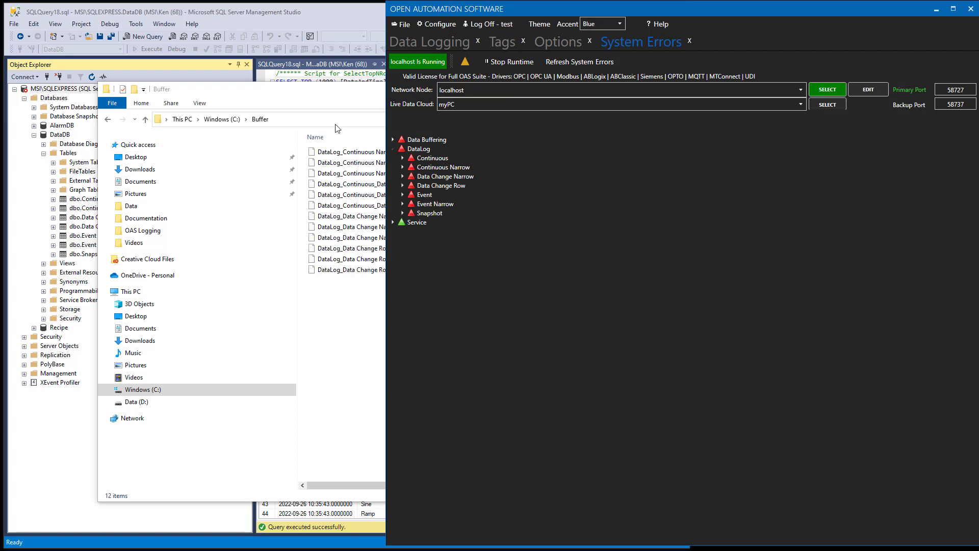
Step: Switch to SQL Server Management Studio and start the MSI\SQLEXPRESS server
click(314, 16)
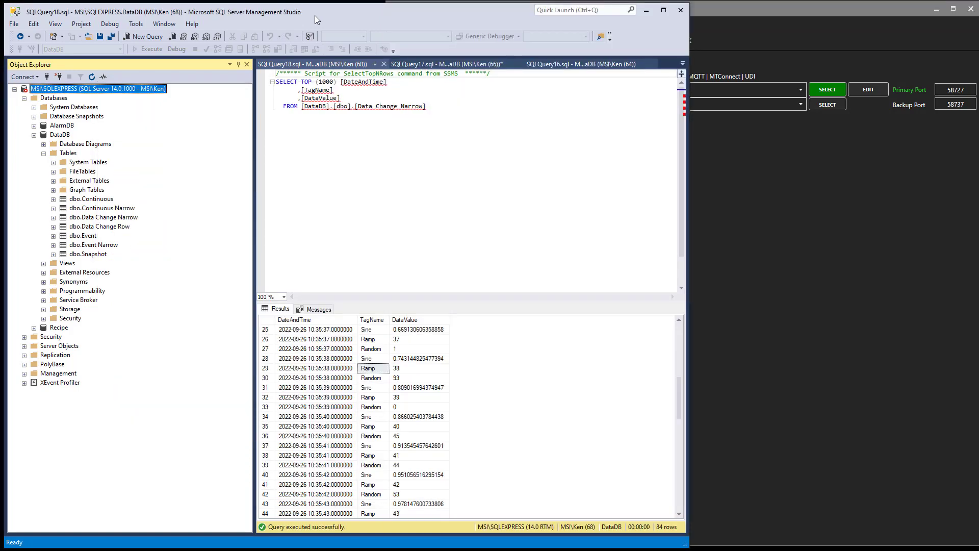
right_click(85, 91)
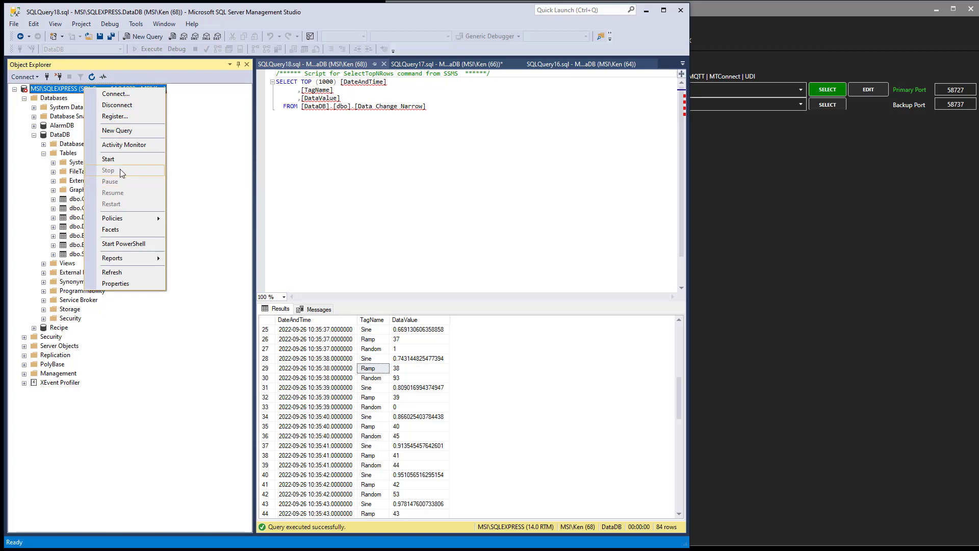
click(832, 170)
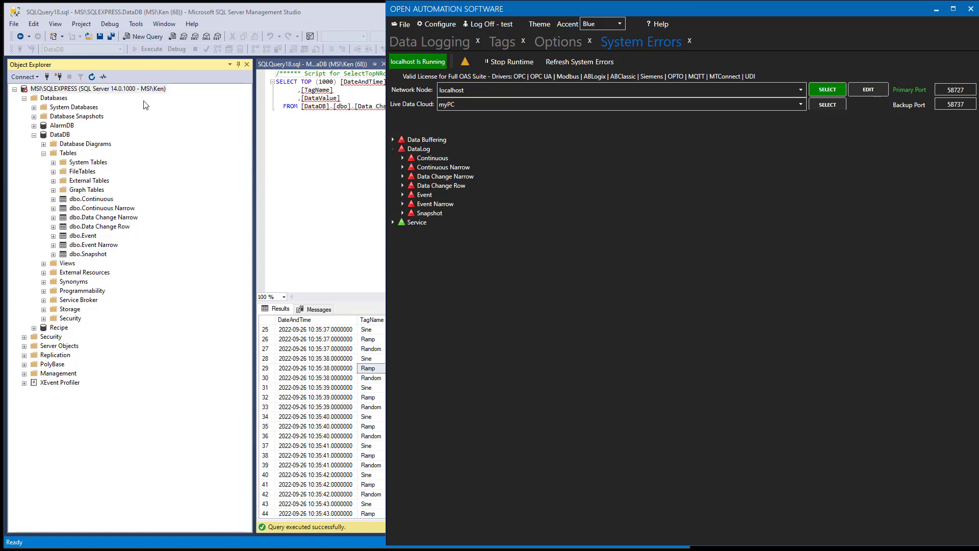
right_click(100, 89)
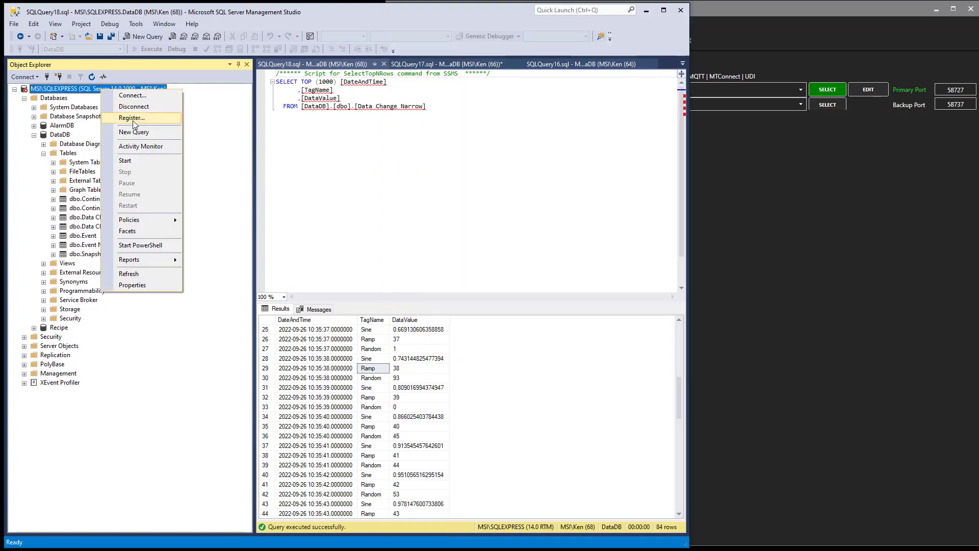
click(134, 161)
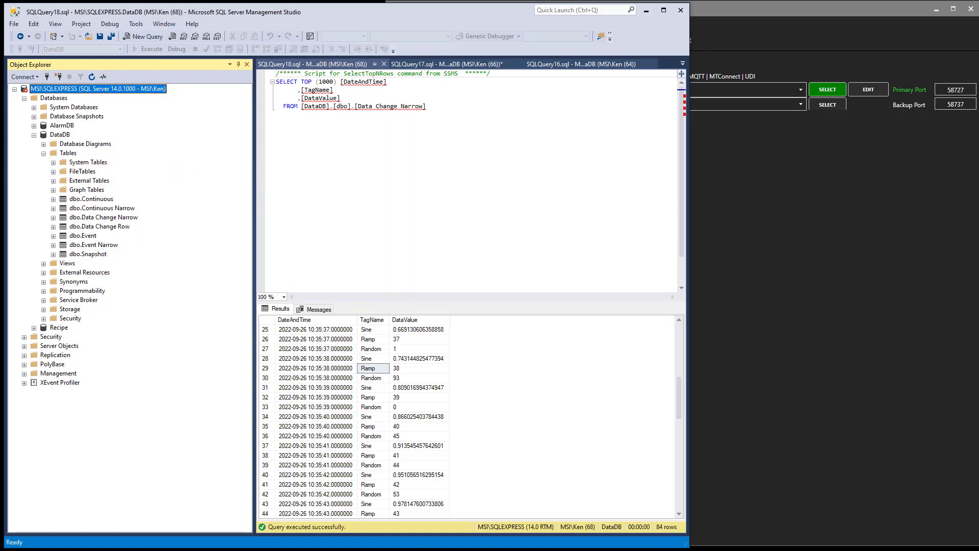
Step: Switch to File Explorer to check the contents of the C:\Buffer folder, and return to SQL Server Management Studio
key(alt+Tab)
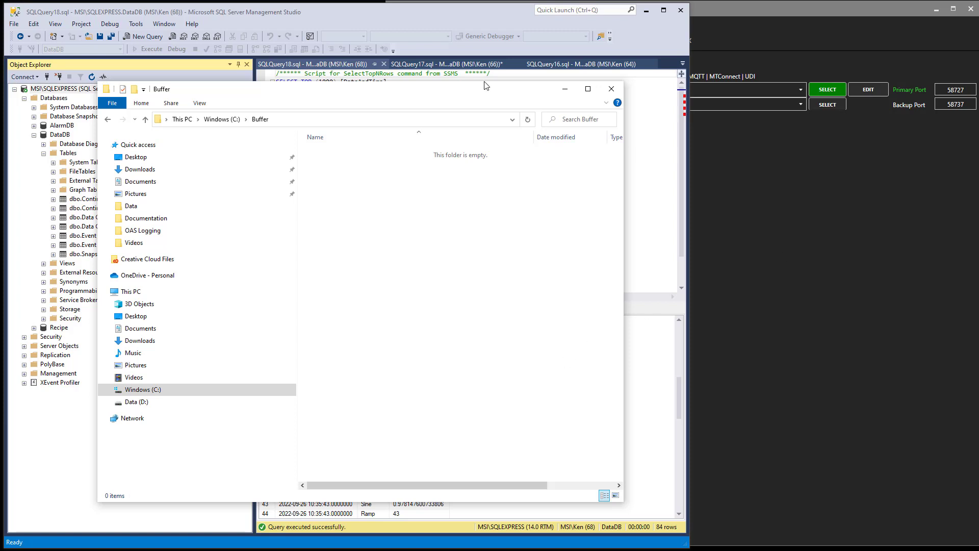
click(405, 17)
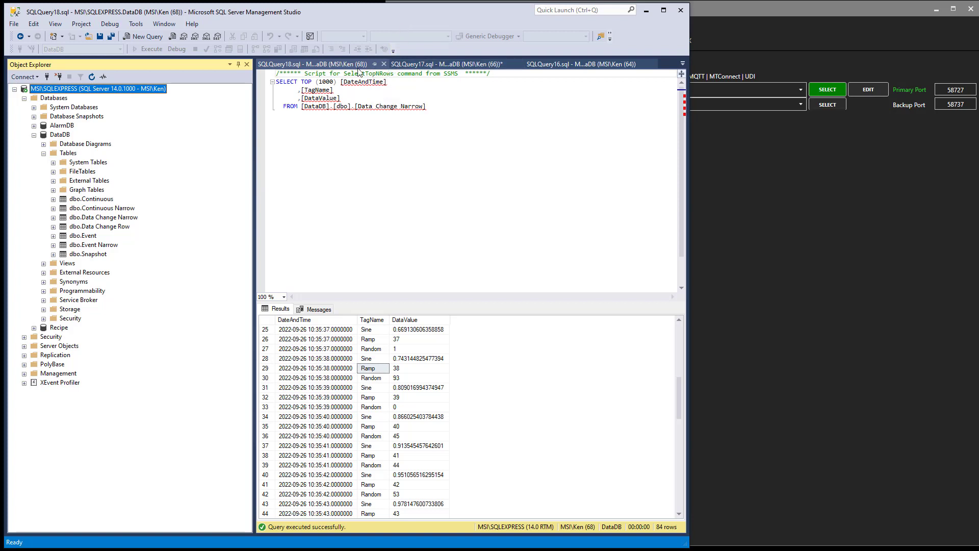
Step: Close all open query documents, discarding the changes to SQLQuery17.sql
click(384, 64)
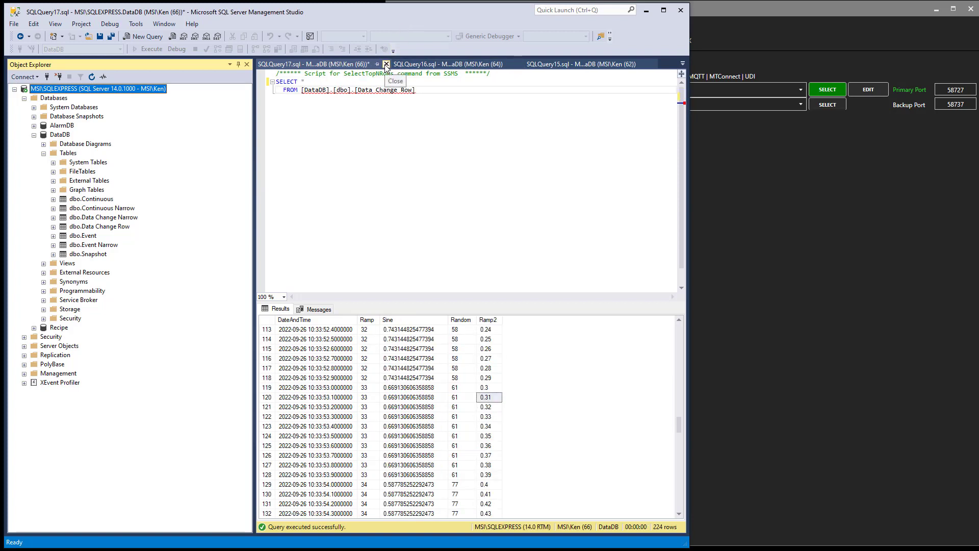
click(385, 65)
click(387, 341)
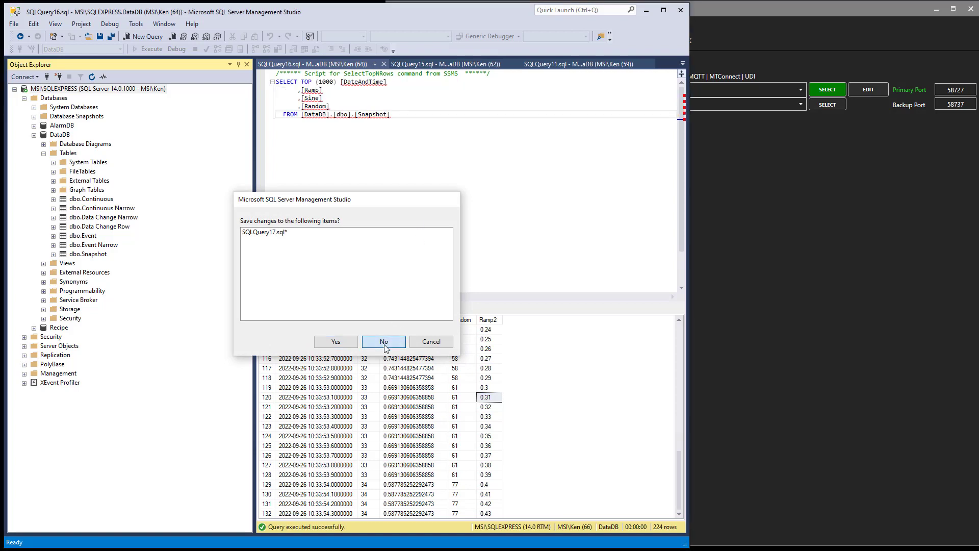
click(383, 65)
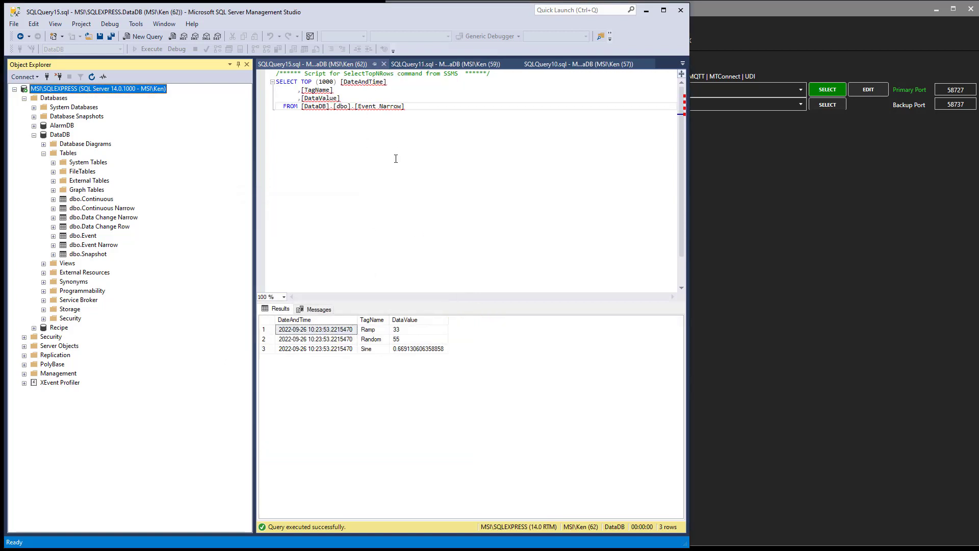
click(384, 64)
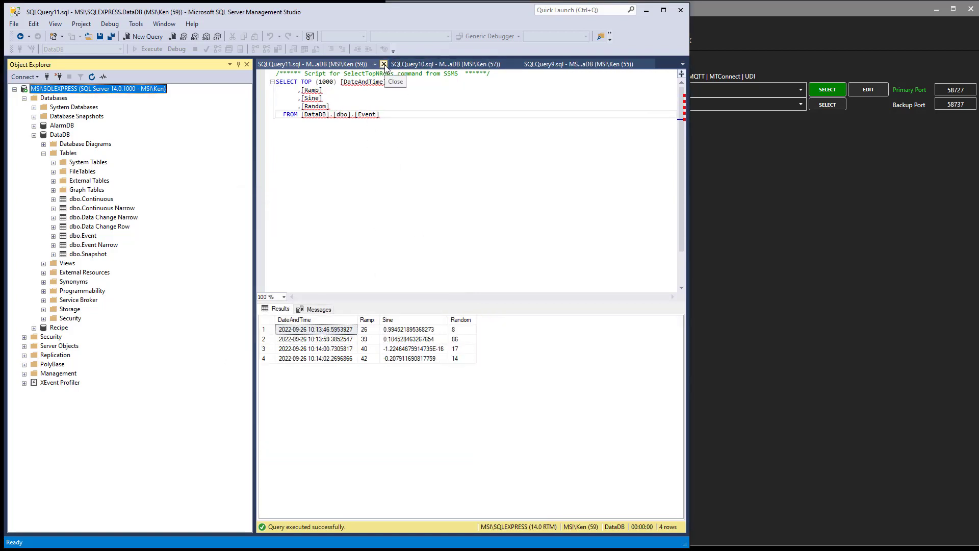
click(384, 65)
click(384, 64)
click(384, 65)
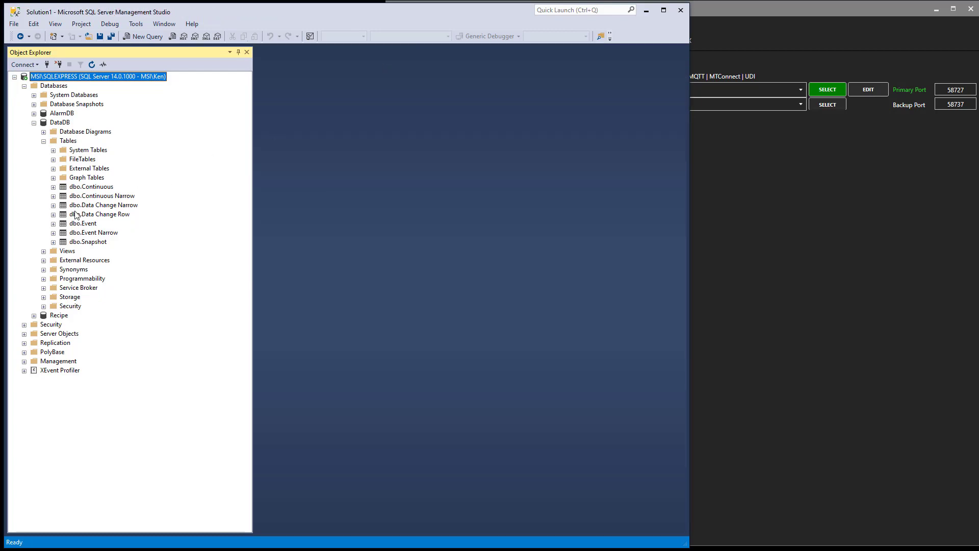
Step: Select the top 1000 rows of the dbo.Continuous table in DataDB
right_click(82, 187)
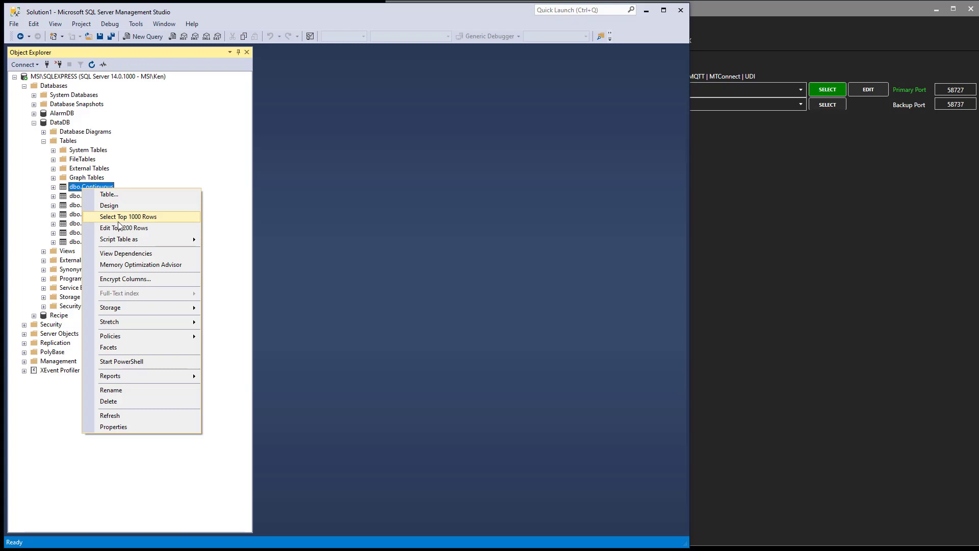
click(121, 219)
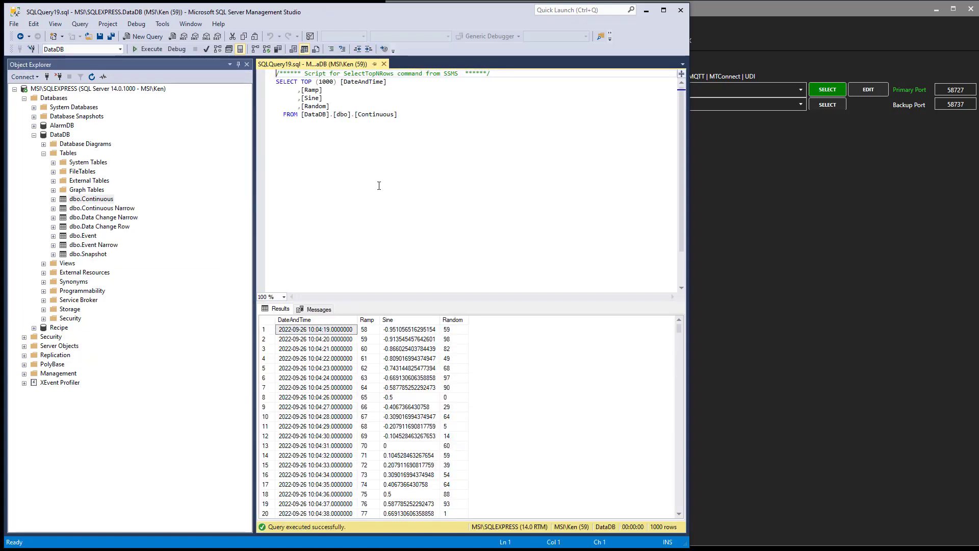
Step: Change the query to select all columns from [DataDB].[dbo].[Continuous] ordered by DateAndTime, and execute it
click(315, 82)
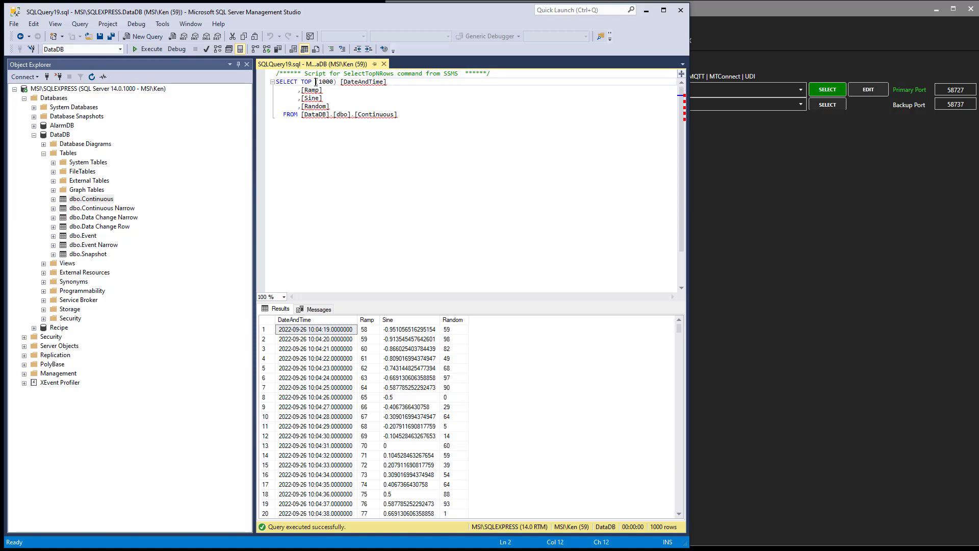
key(Delete)
key(Delete)
key(Delete)
key(Delete)
key(Delete)
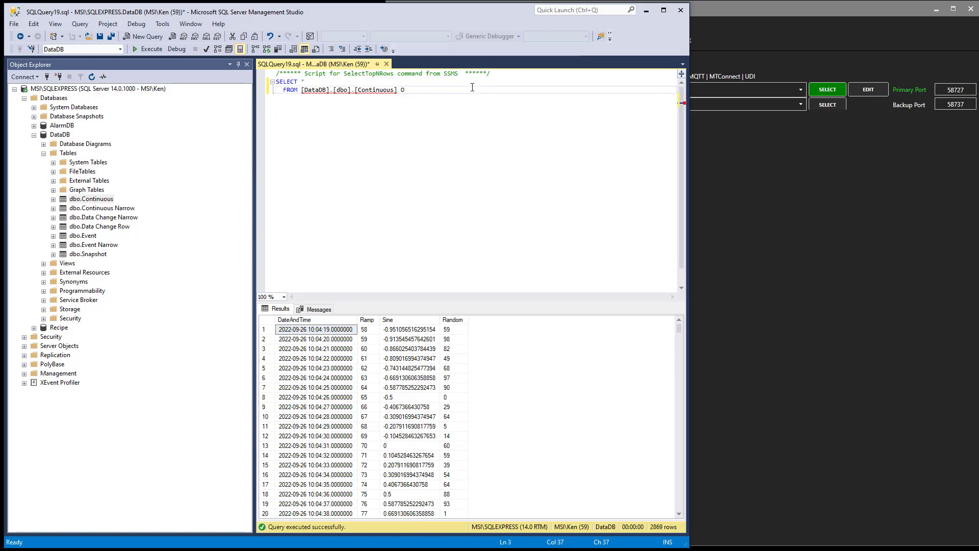
text(rder By Date)
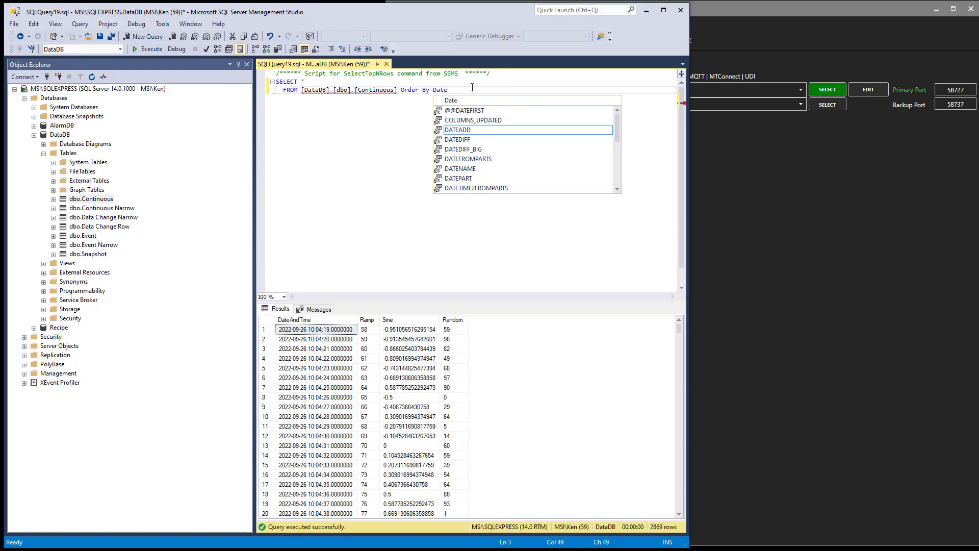
text(AndTime)
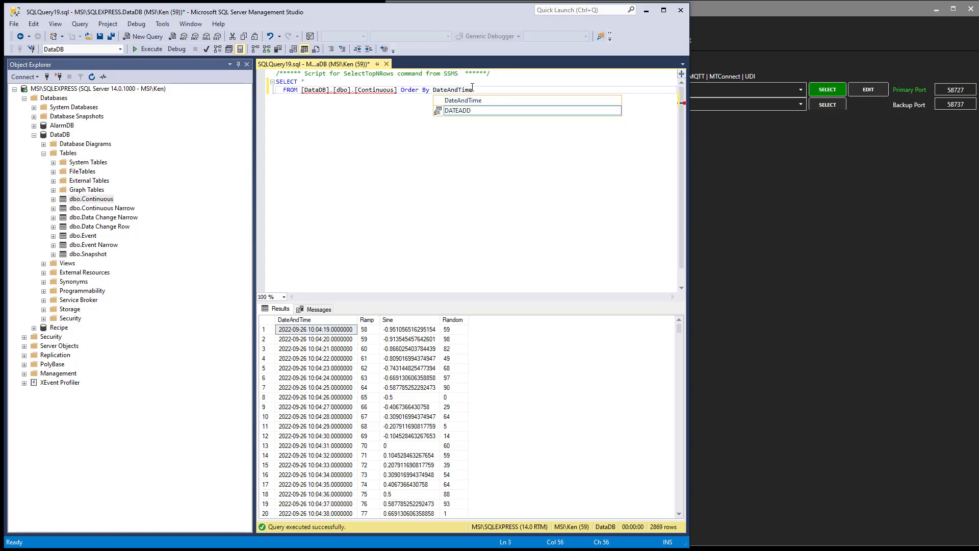
click(291, 90)
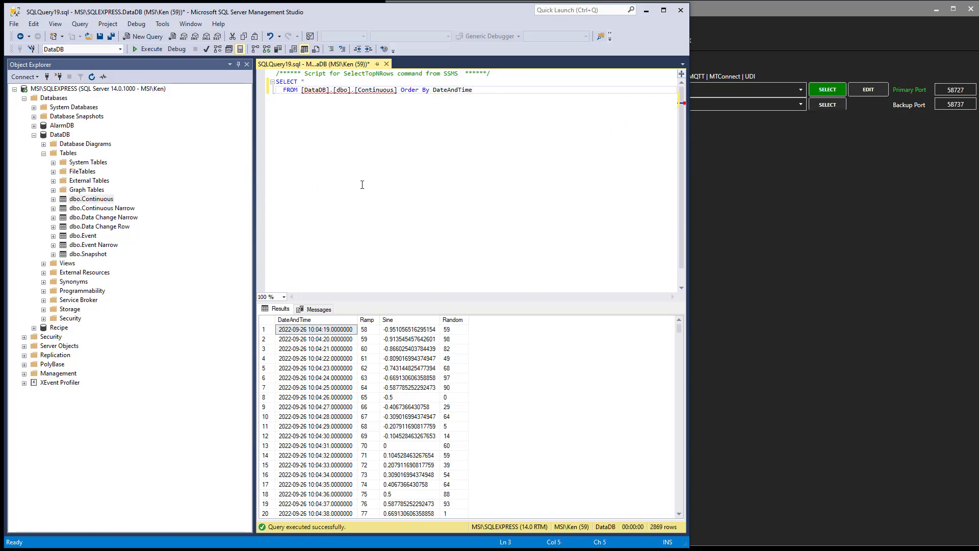
click(140, 50)
Step: Examine the DateAndTime values in the query results around 10:48 for continuous one-second records across the server outage
drag(678, 329, 657, 489)
scroll(347, 424, down, 8)
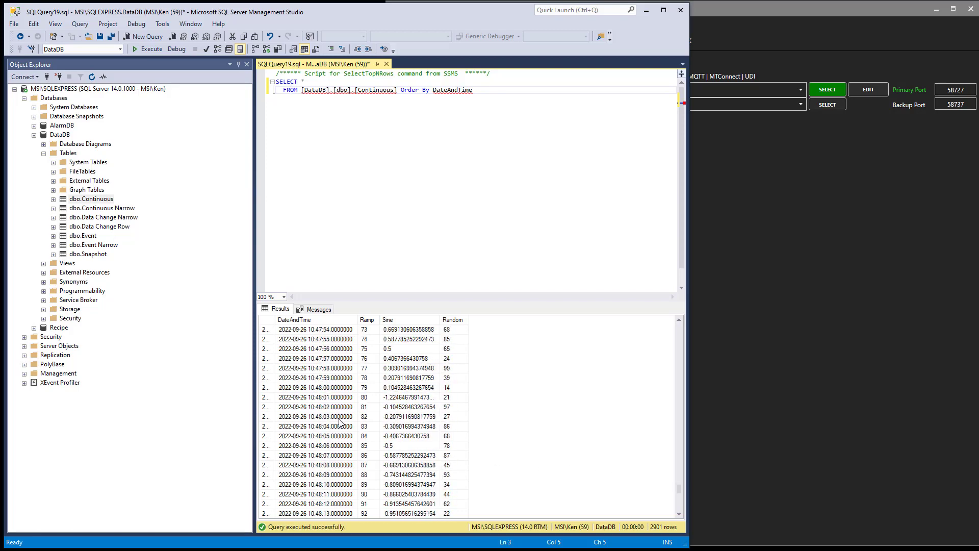
click(314, 391)
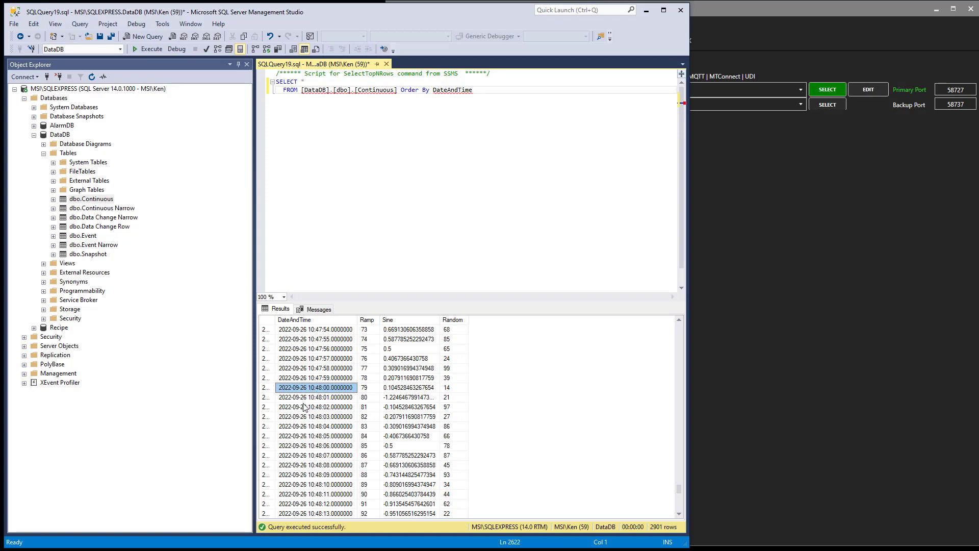
scroll(304, 406, down, 3)
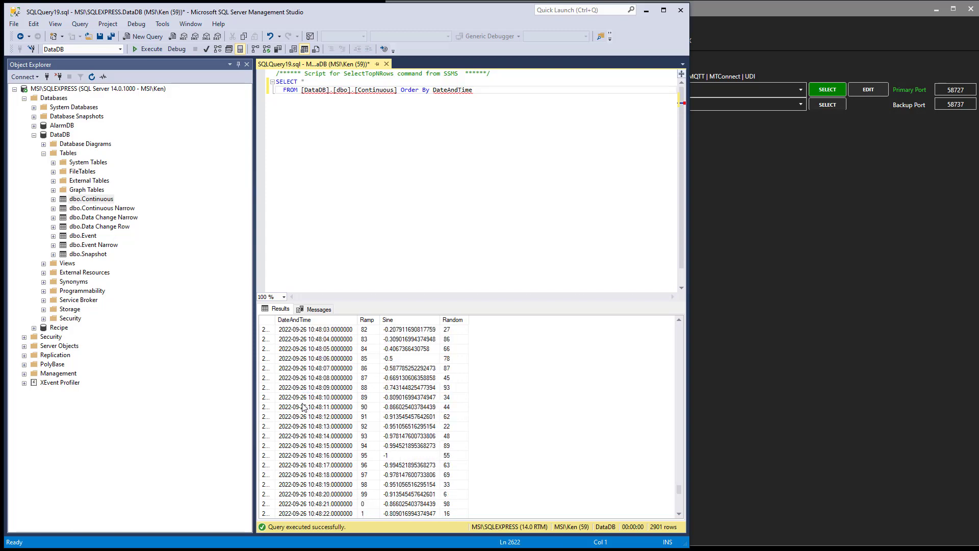
click(304, 407)
scroll(308, 418, down, 2)
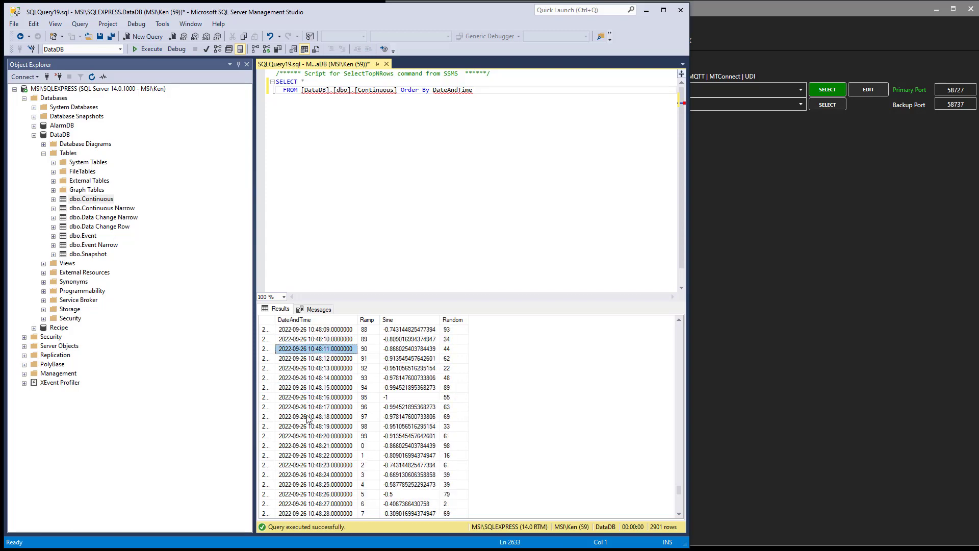
scroll(307, 419, down, 3)
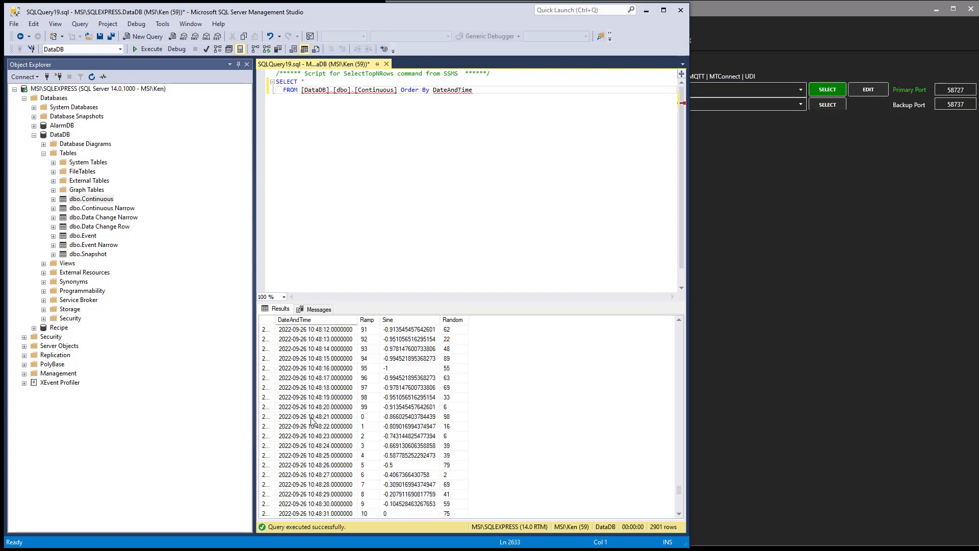
scroll(312, 416, down, 2)
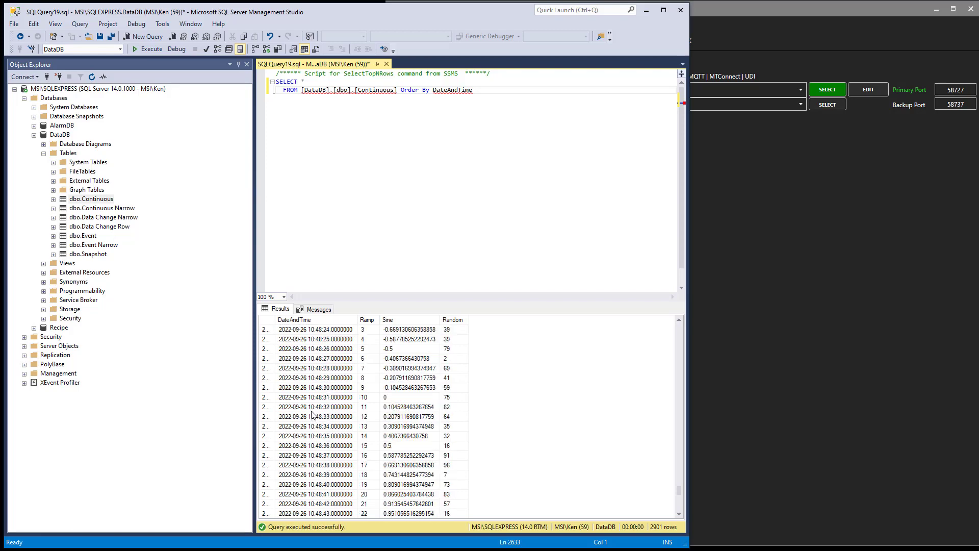
scroll(313, 416, down, 4)
scroll(313, 415, down, 7)
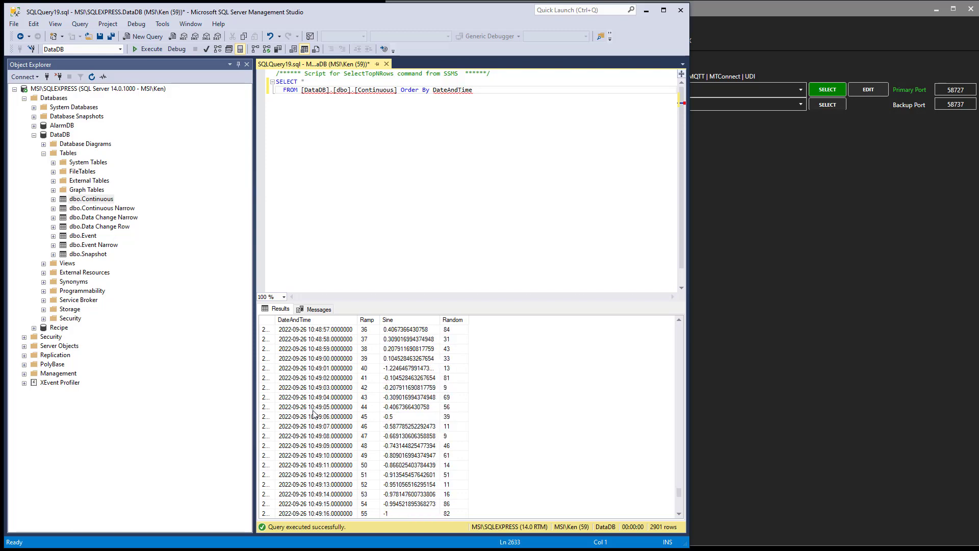
Step: Switch to Open Automation Software and review the Common and Database settings of the Continuous logging group
click(646, 11)
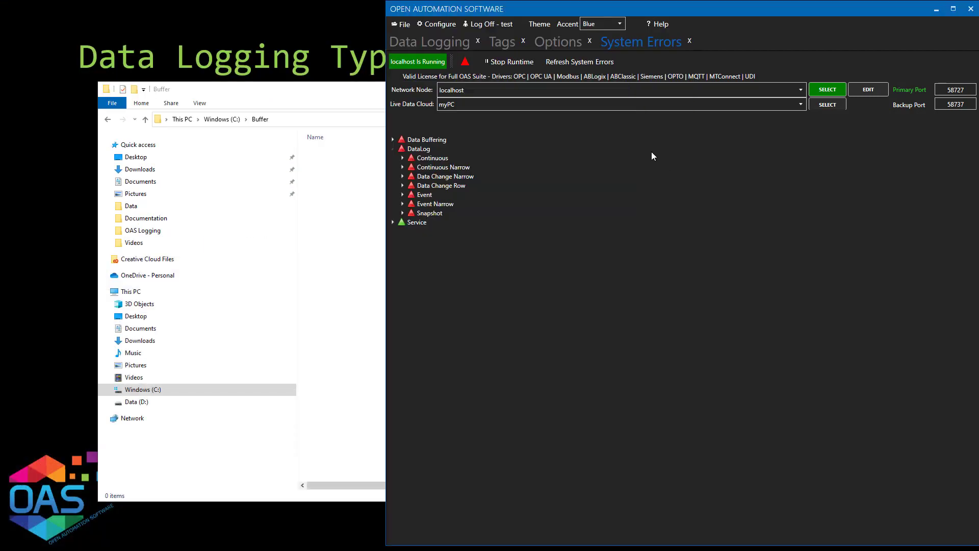
click(430, 43)
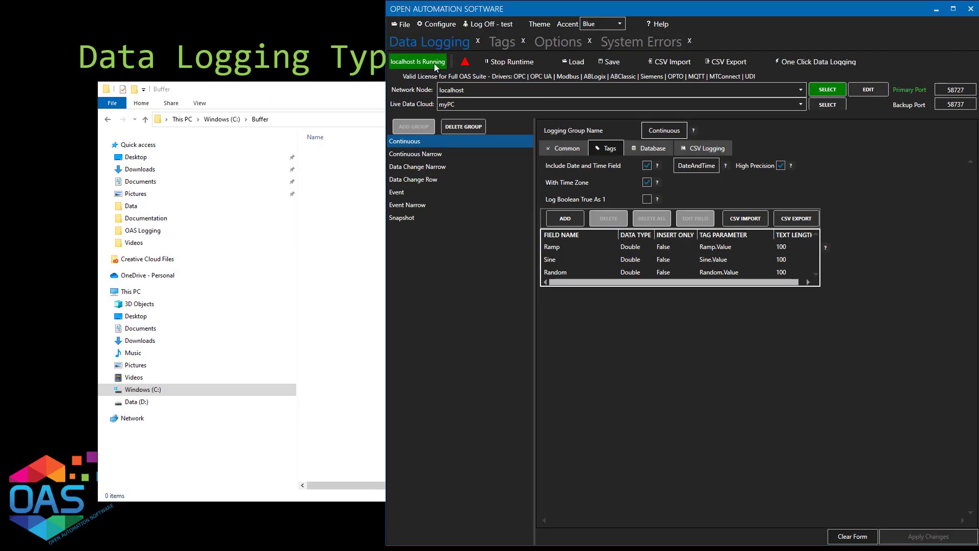
click(567, 148)
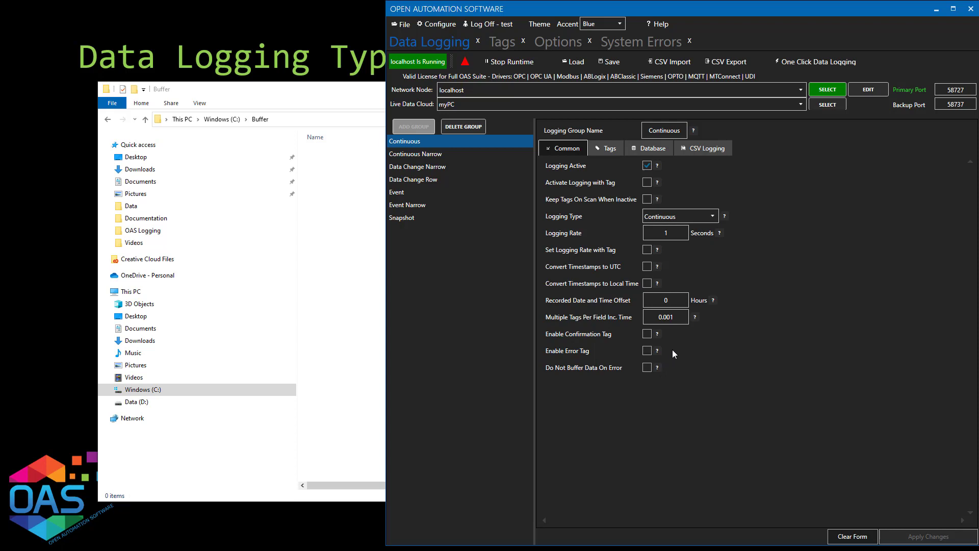
click(638, 146)
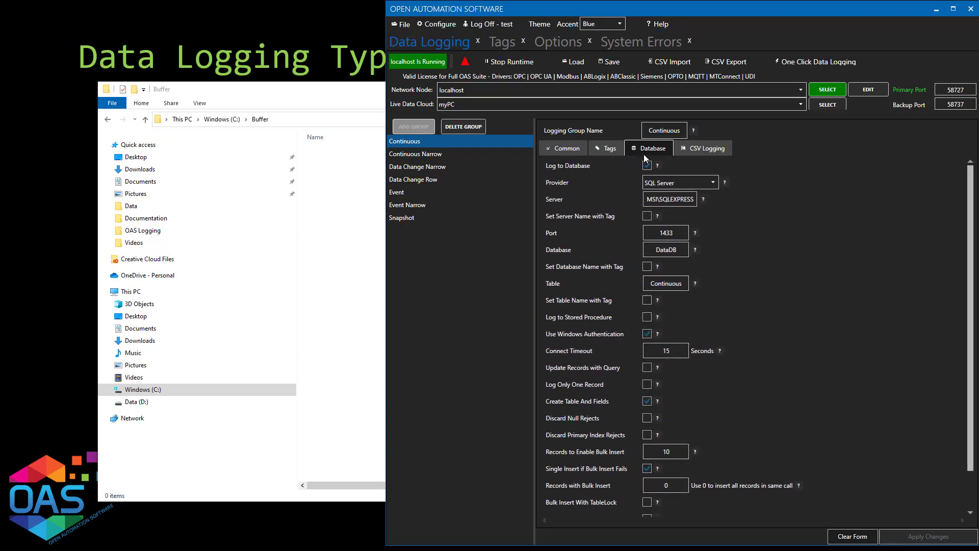
scroll(746, 303, down, 2)
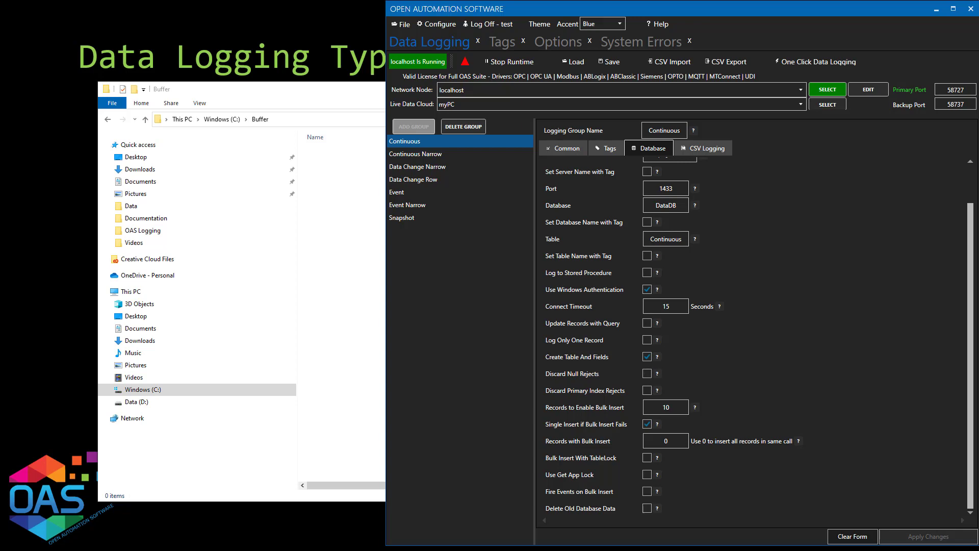
Step: Switch to SQL Server Management Studio and examine the columns of the dbo.Continuous table and its logged rows
key(alt+Tab)
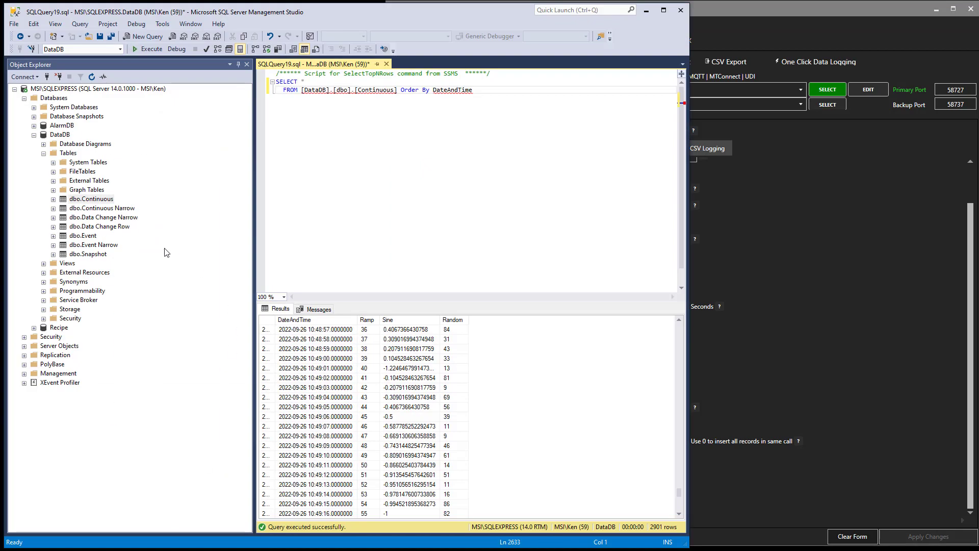
click(54, 199)
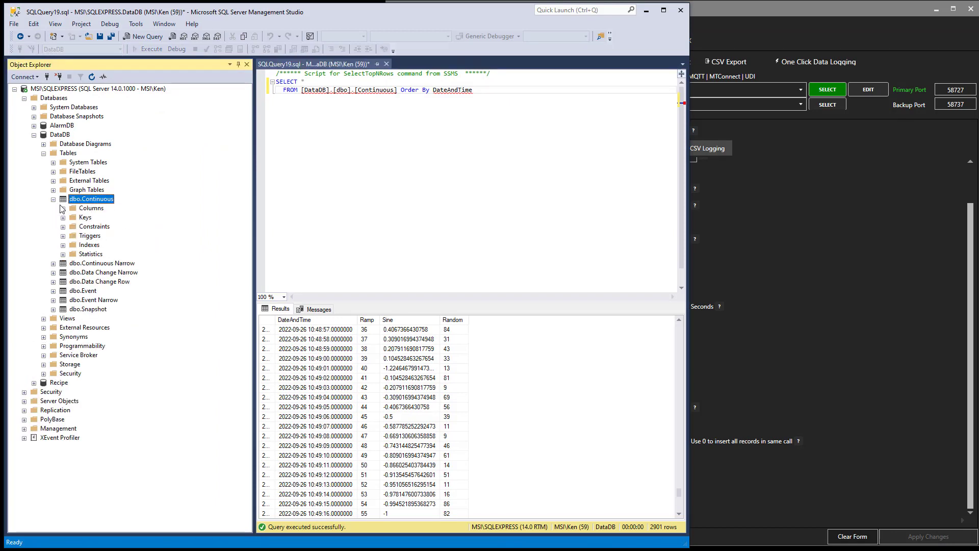
click(63, 208)
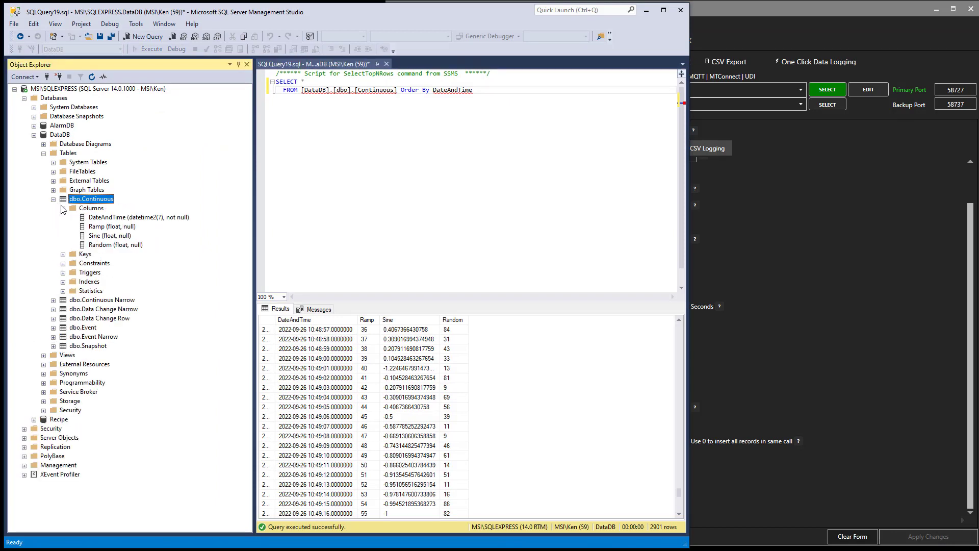
click(102, 227)
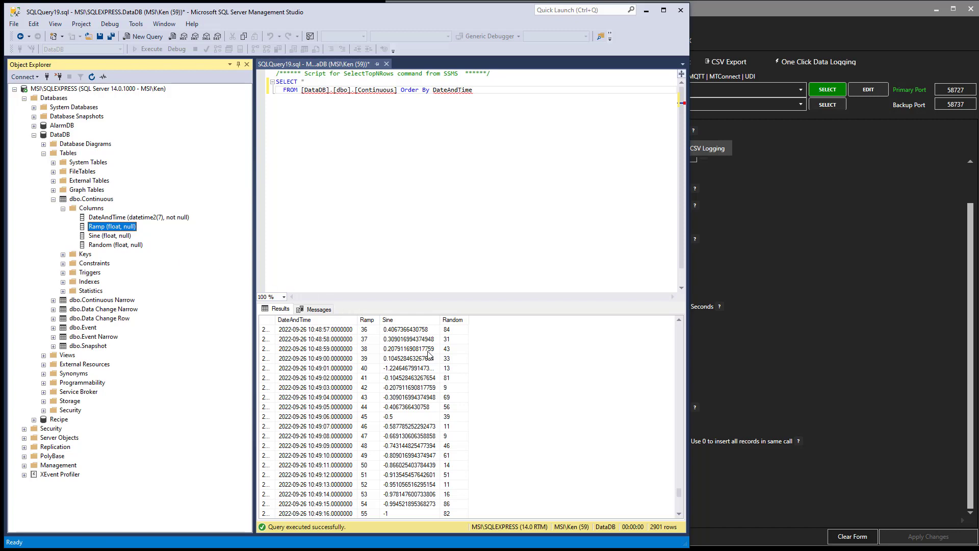
scroll(428, 354, down, 3)
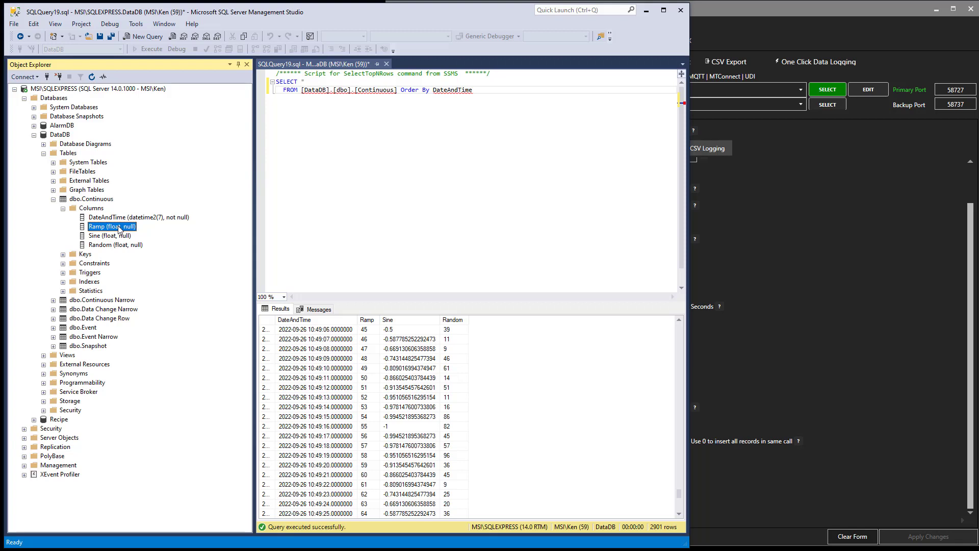
Step: Open the dbo.Continuous table in design view
click(92, 208)
right_click(93, 210)
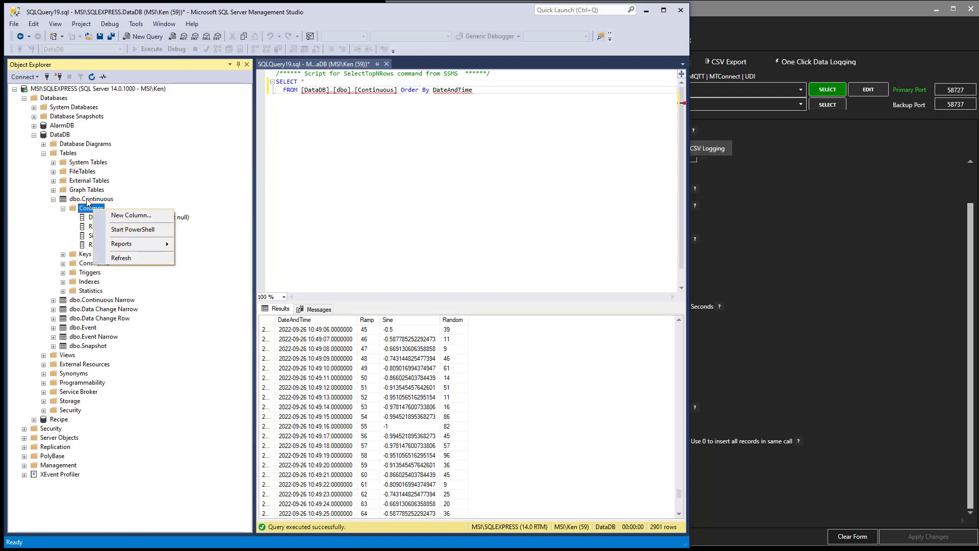
click(87, 202)
right_click(87, 199)
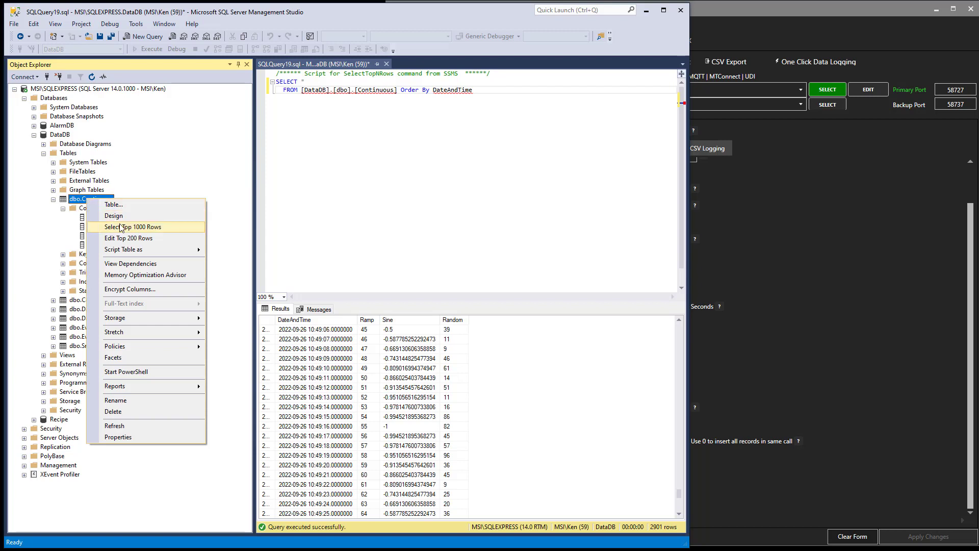
click(120, 215)
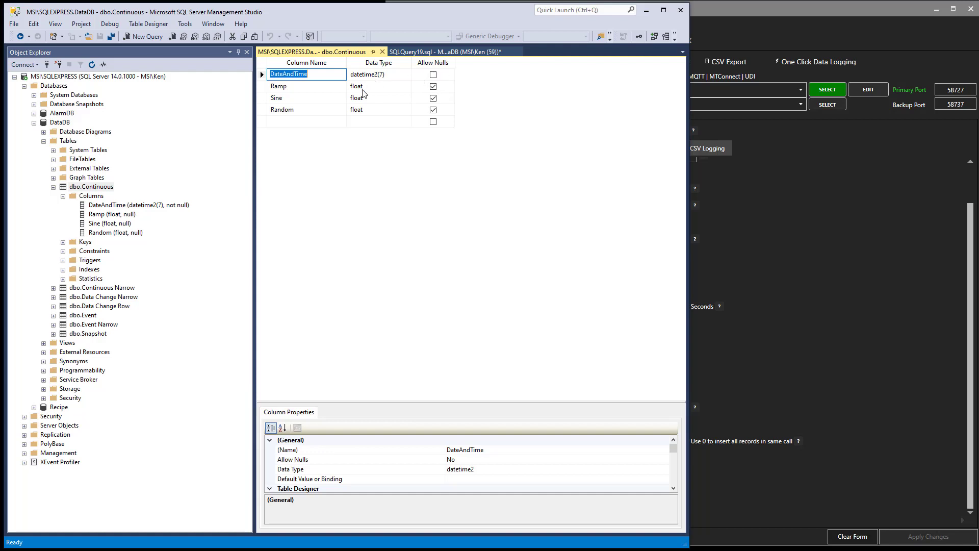
Step: Disallow nulls for the Ramp, Sine and Random columns in the dbo.Continuous table design
click(433, 87)
click(434, 97)
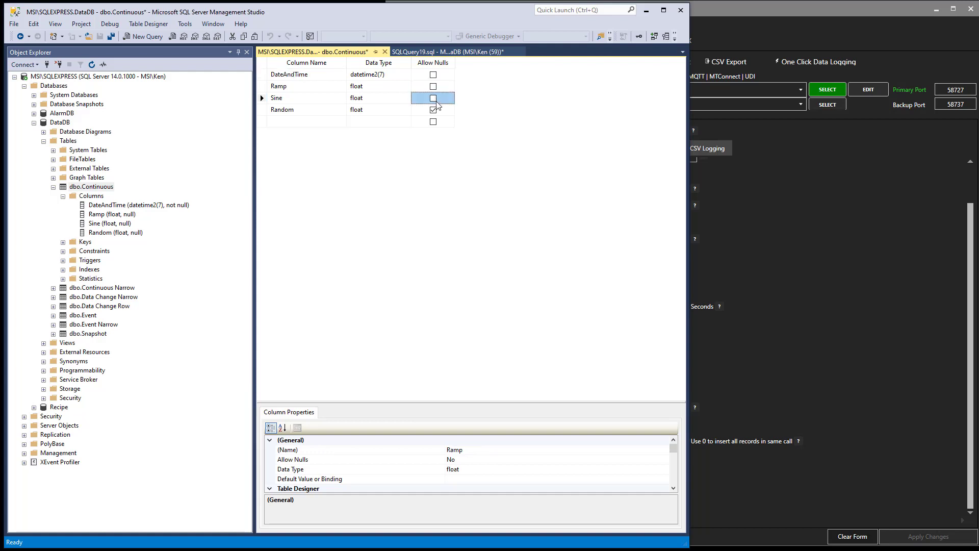
click(434, 110)
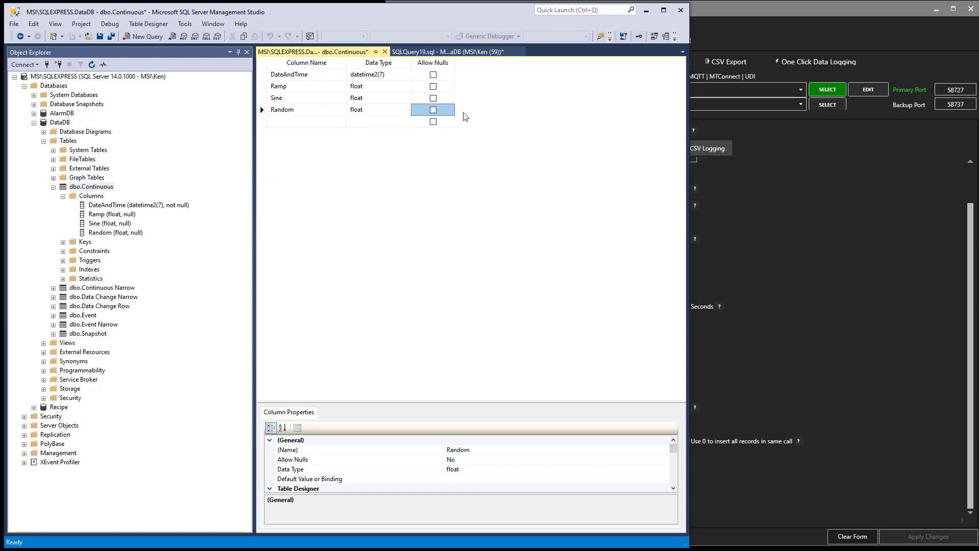
click(766, 202)
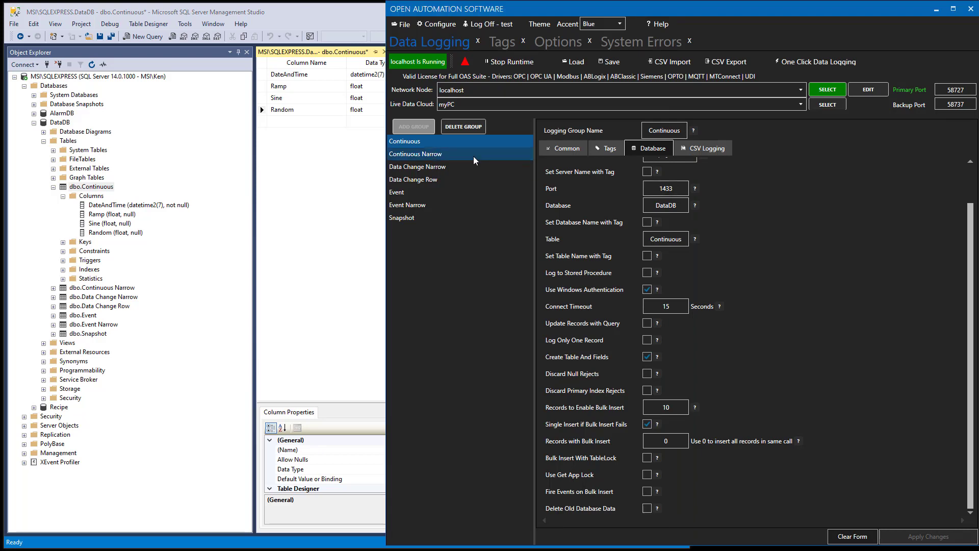
click(332, 170)
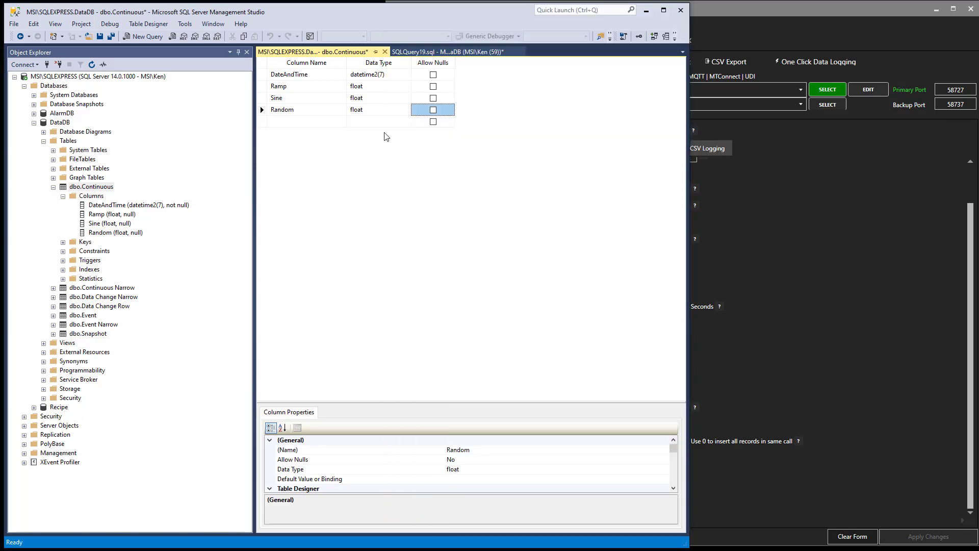
Step: Switch to Open Automation Software, toggle Discard Primary Index Rejects on and off, and enable Update Records with Query for the Continuous group
click(769, 213)
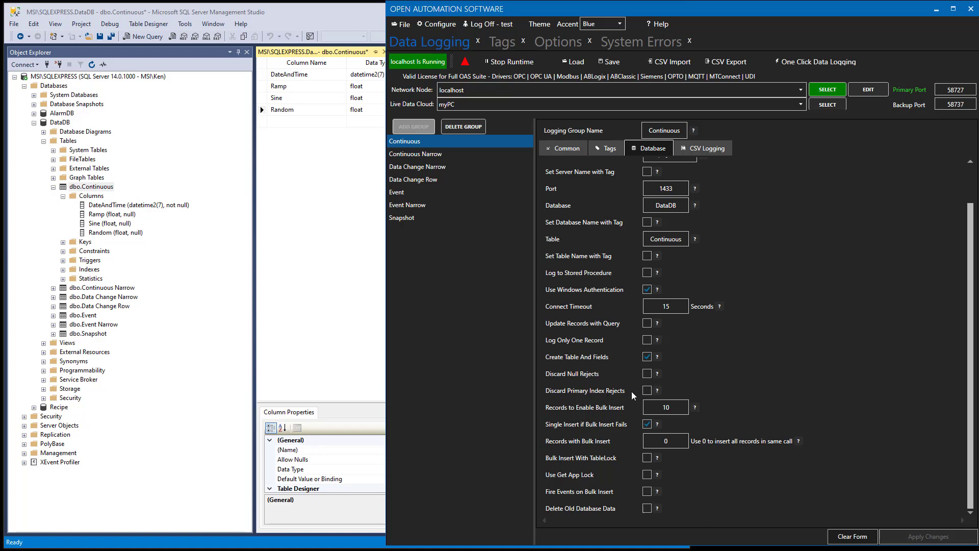
click(646, 390)
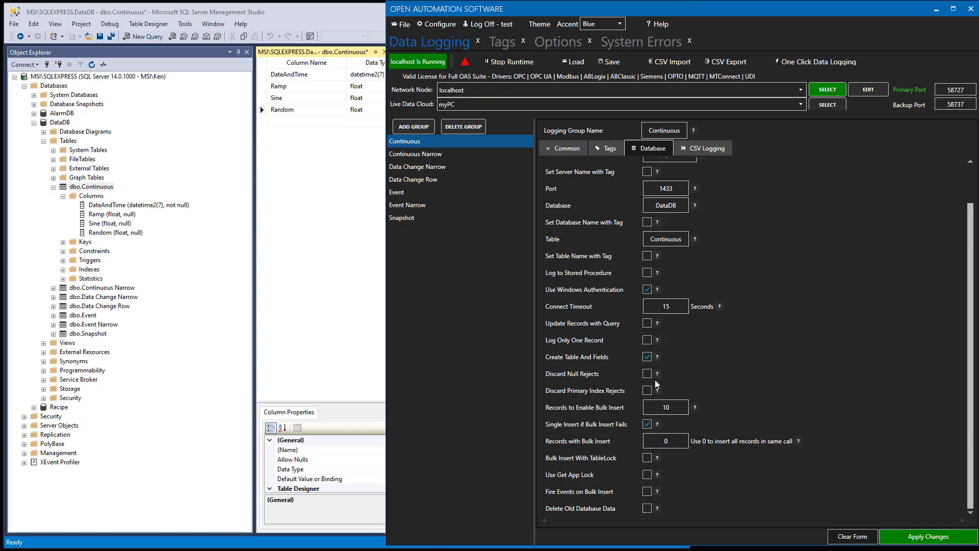
click(647, 323)
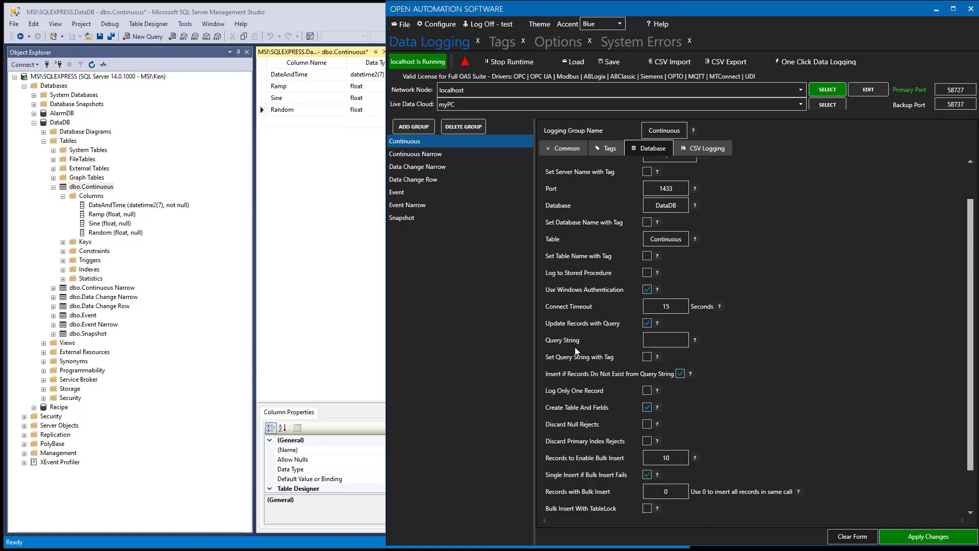
click(649, 345)
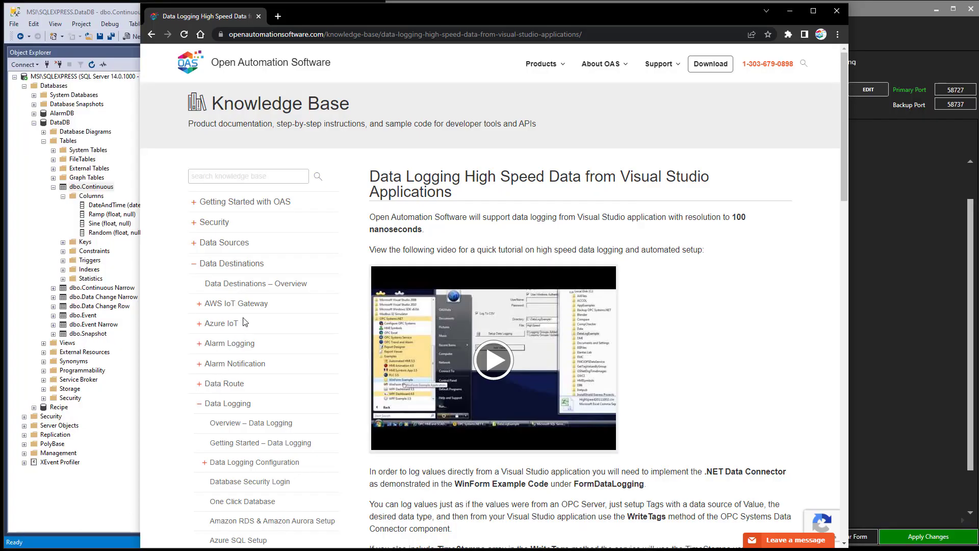
Step: Switch to the browser and open the Videos – Data Logging page of the Open Automation Software knowledge base
scroll(243, 320, down, 3)
scroll(243, 320, down, 1)
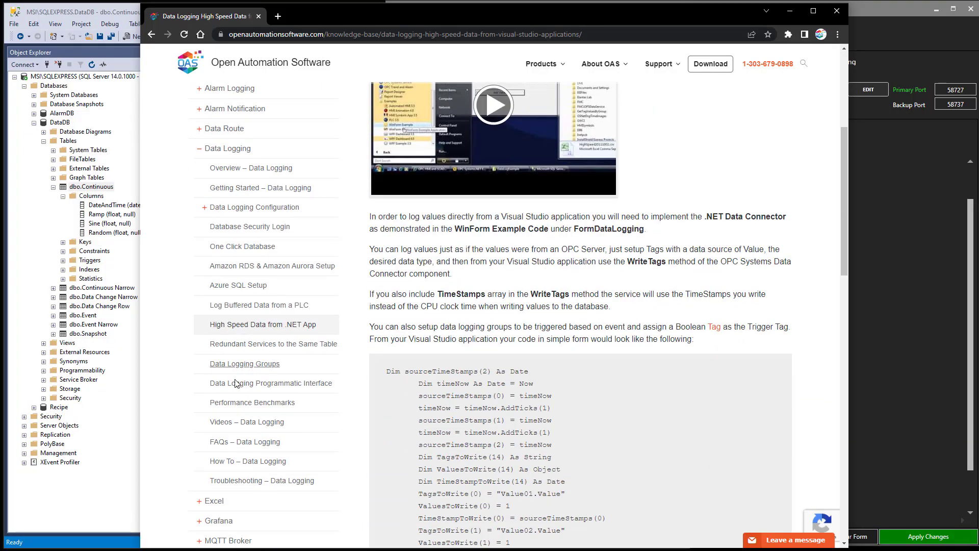
click(229, 426)
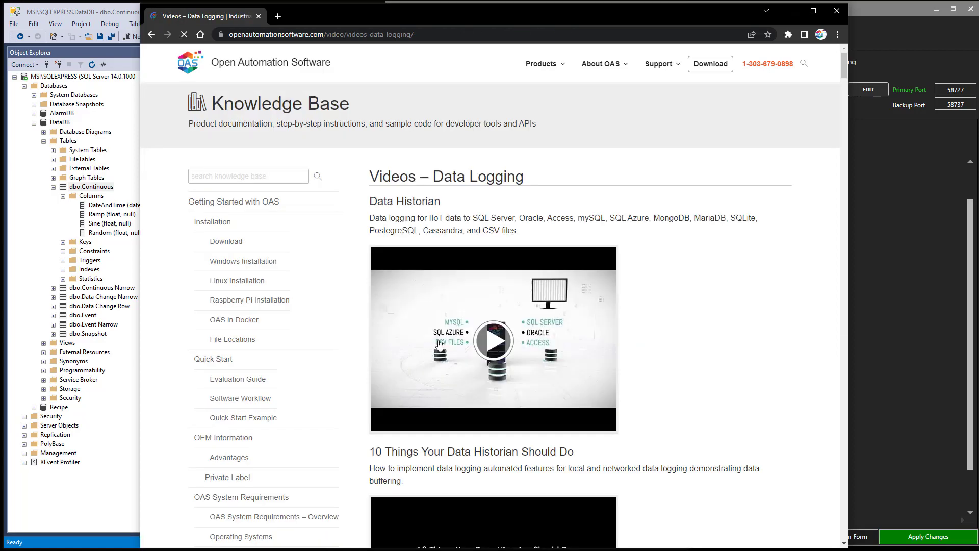
Step: Browse the Videos – Data Logging page down to the Update Records video, and return to Open Automation Software
scroll(497, 306, down, 10)
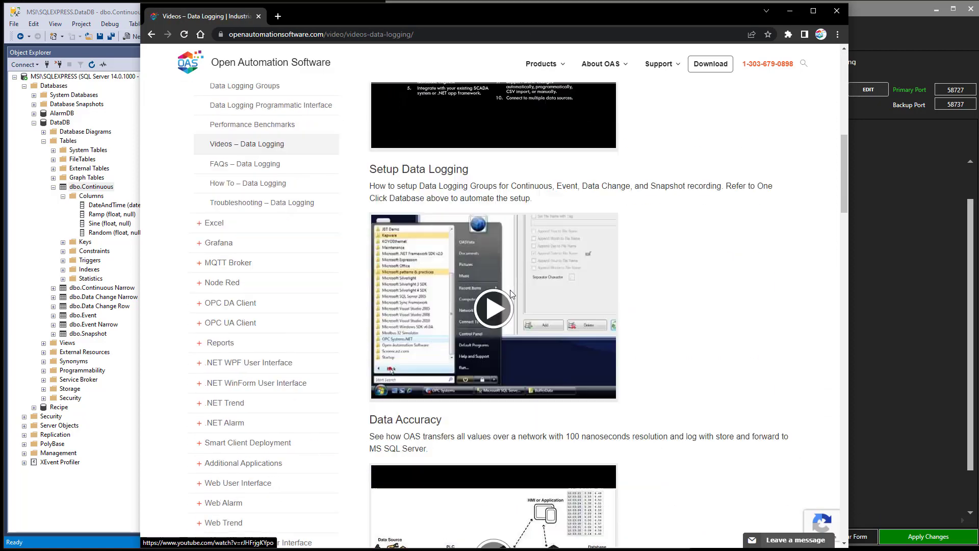
scroll(496, 295, down, 15)
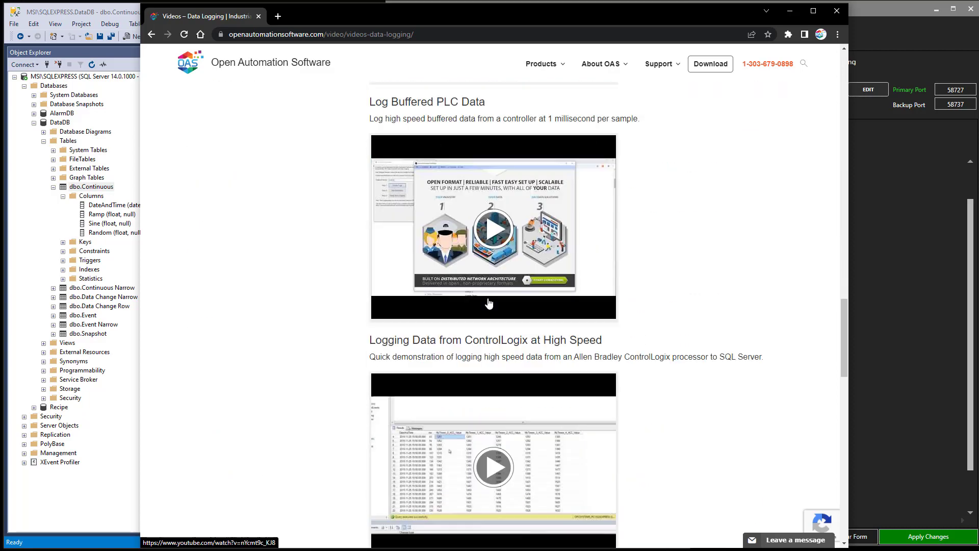
scroll(487, 304, down, 4)
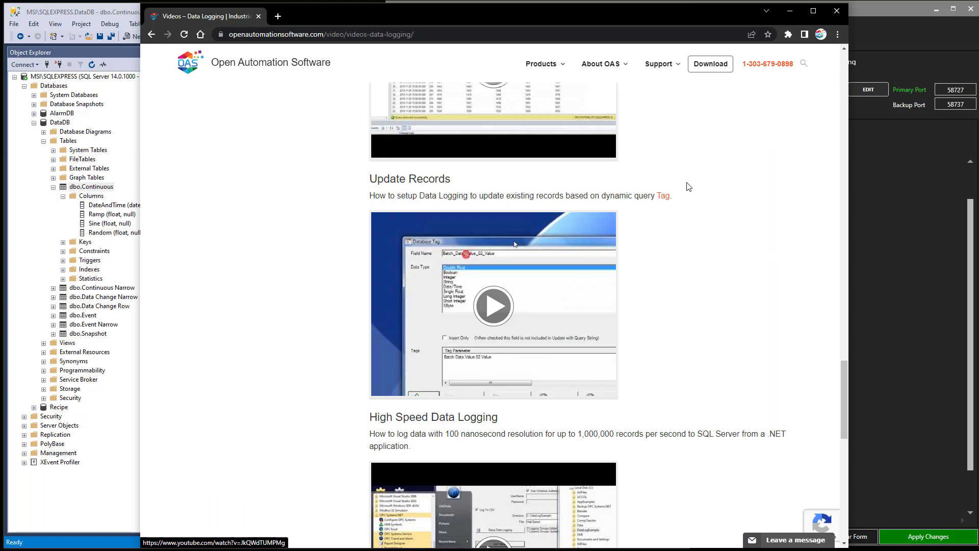
click(792, 11)
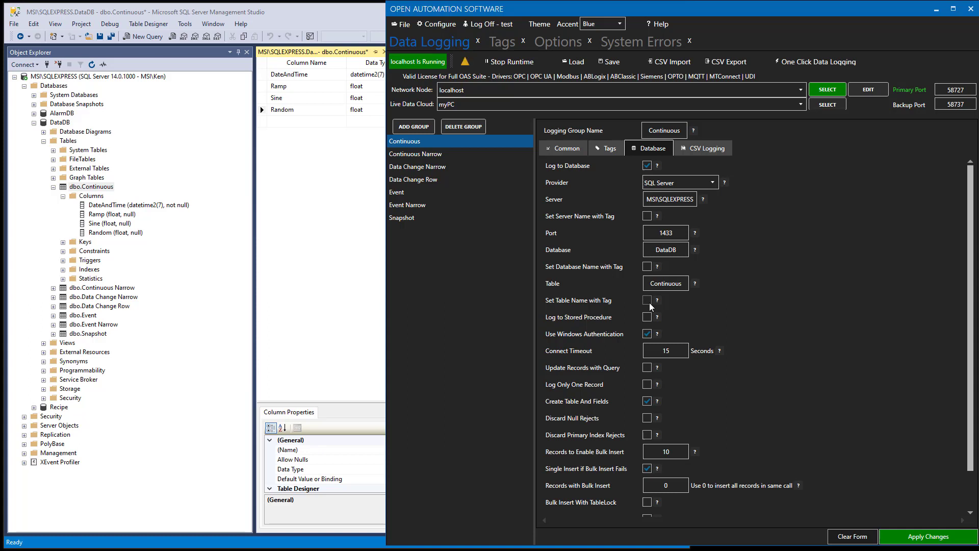
Step: Try turning Delete Old Database Data on and off in the Continuous group's database settings
scroll(802, 298, down, 1)
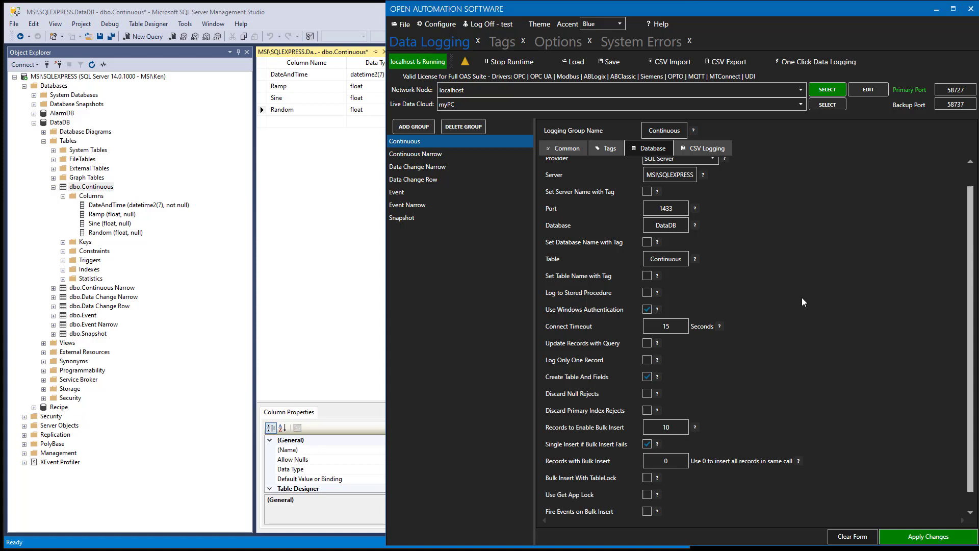
scroll(802, 298, down, 1)
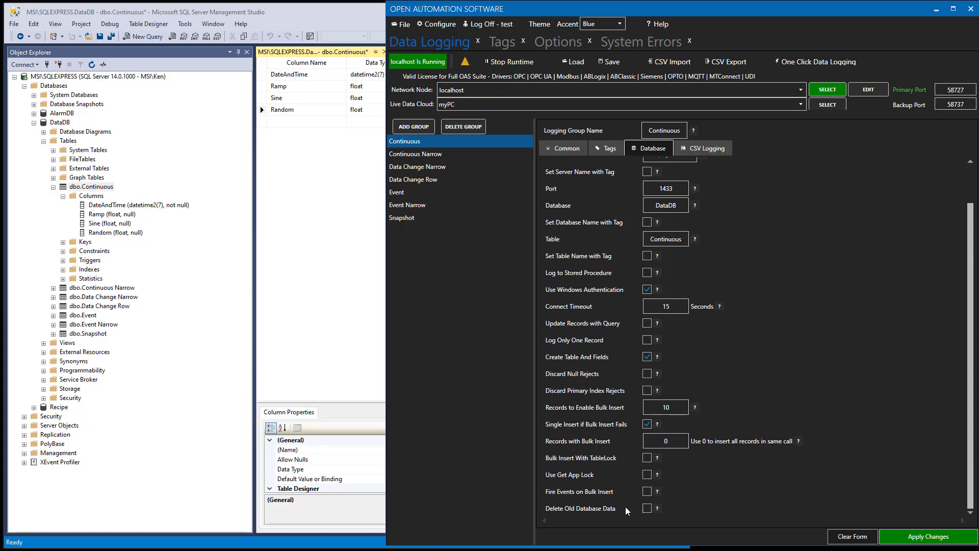
click(647, 508)
click(649, 509)
click(646, 512)
click(706, 506)
click(647, 508)
scroll(768, 355, up, 2)
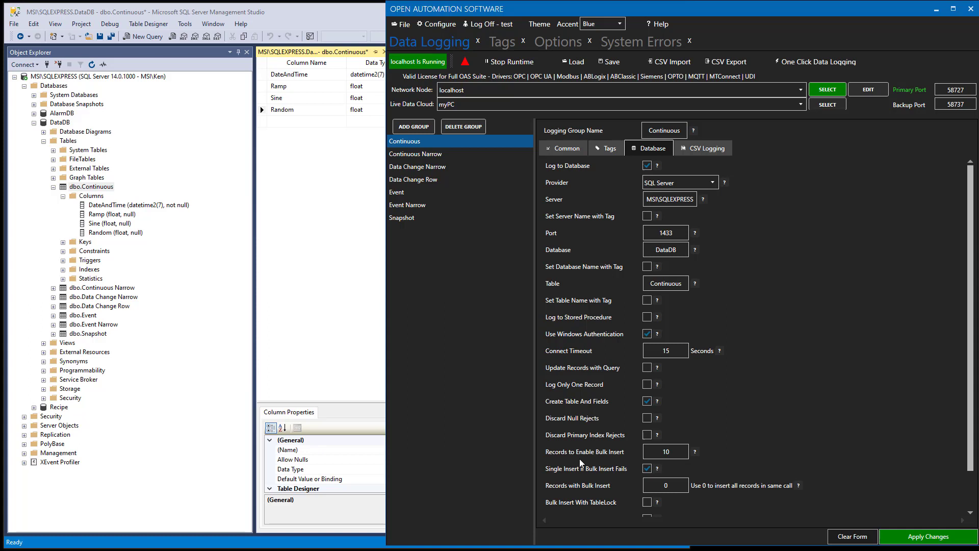
Step: Enable Log to CSV File for the Continuous group, with C:\Data as the path and Continuous as the file name
click(708, 148)
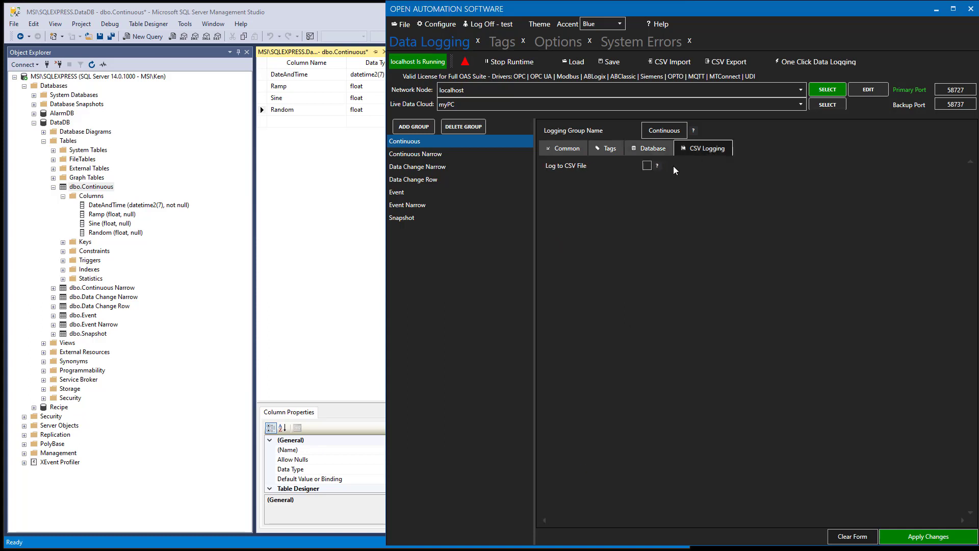
click(646, 166)
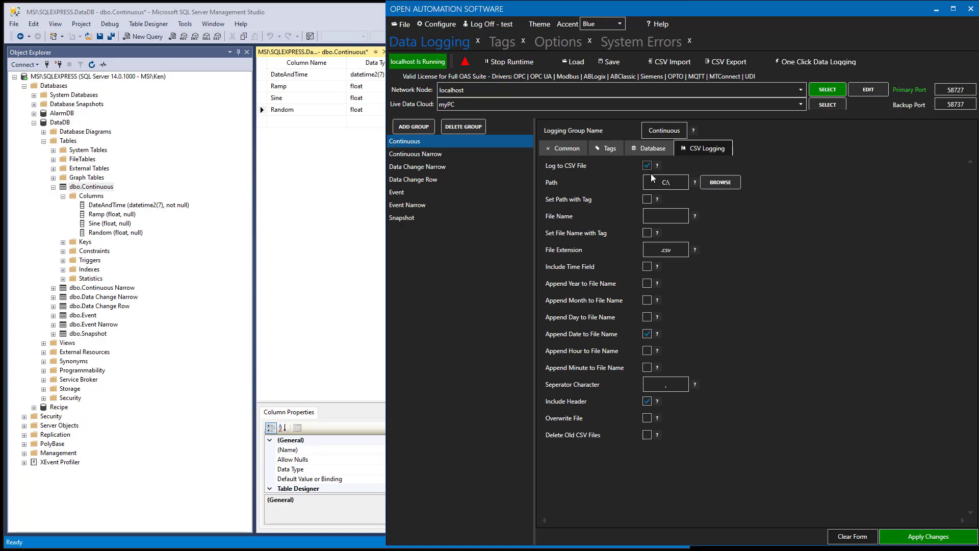
click(720, 182)
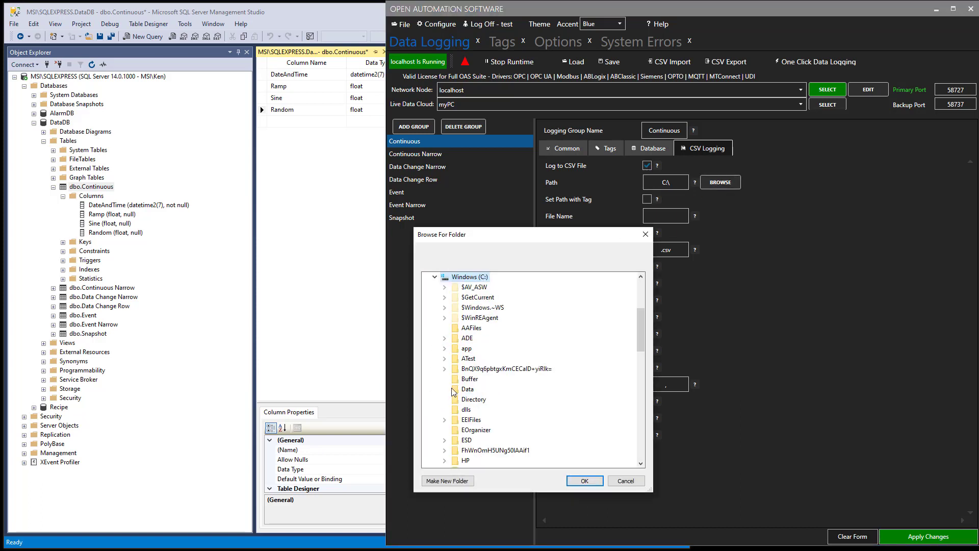
click(467, 389)
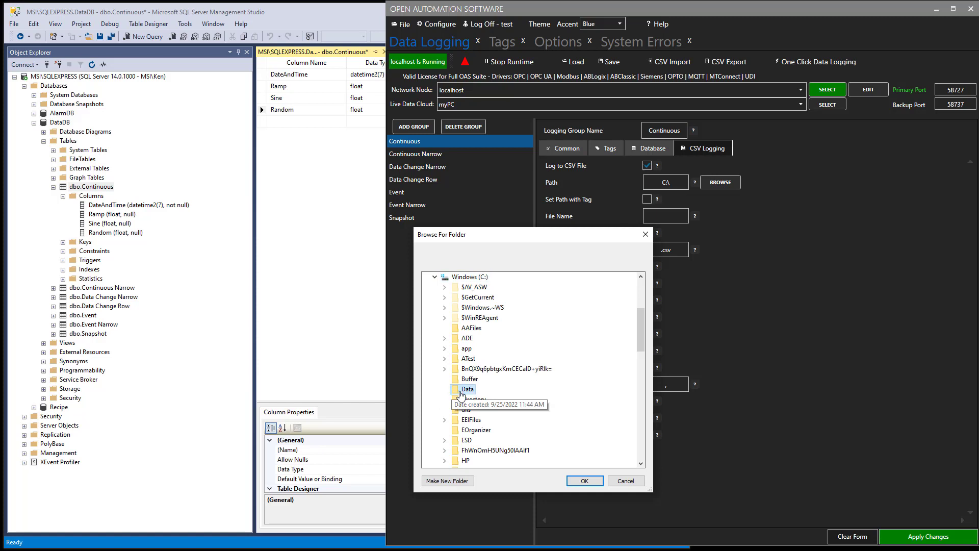
click(591, 482)
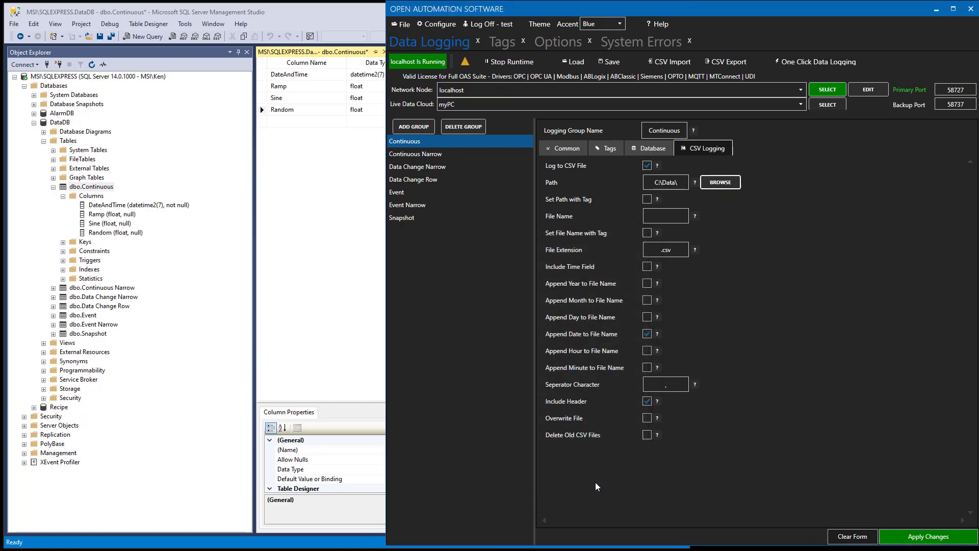
click(665, 217)
text(cntinuous)
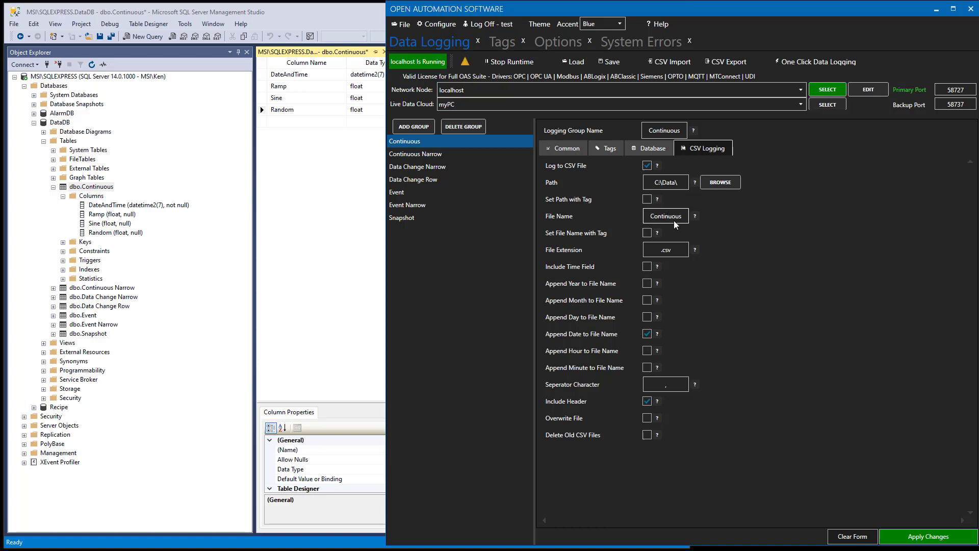
Step: Try appending the year, month and day to the CSV file name instead of the date, and restore the date option
click(754, 232)
click(681, 250)
click(649, 389)
click(646, 283)
click(647, 334)
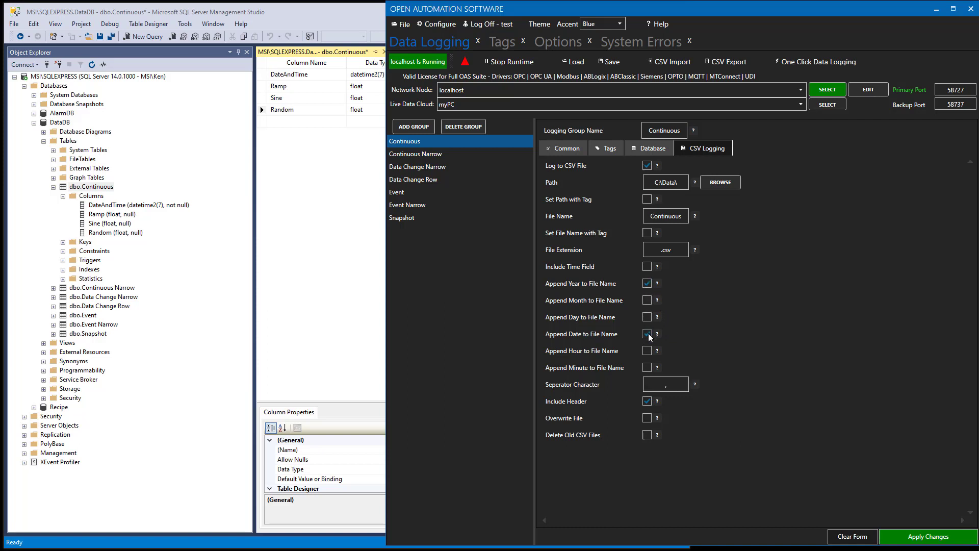
click(646, 300)
click(646, 317)
click(647, 334)
click(647, 317)
click(647, 301)
Step: Apply the Continuous group's CSV logging settings, and open Continuous20220926.csv from the C:\Data folder in Excel
click(900, 539)
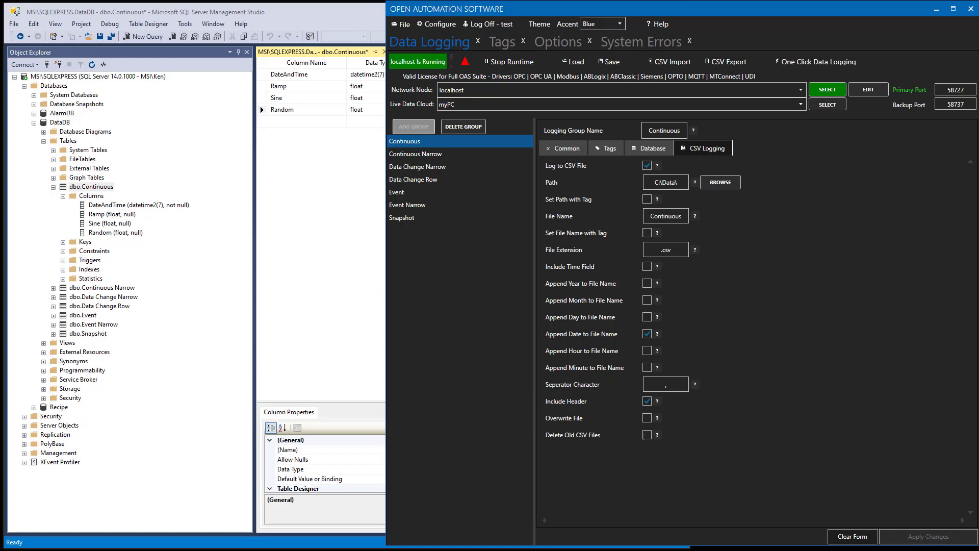
key(alt+Tab)
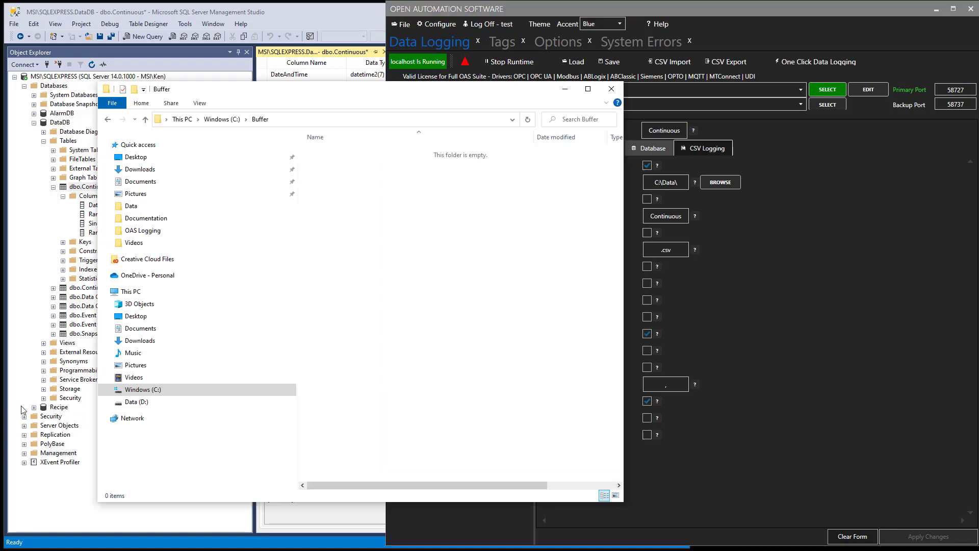
click(139, 391)
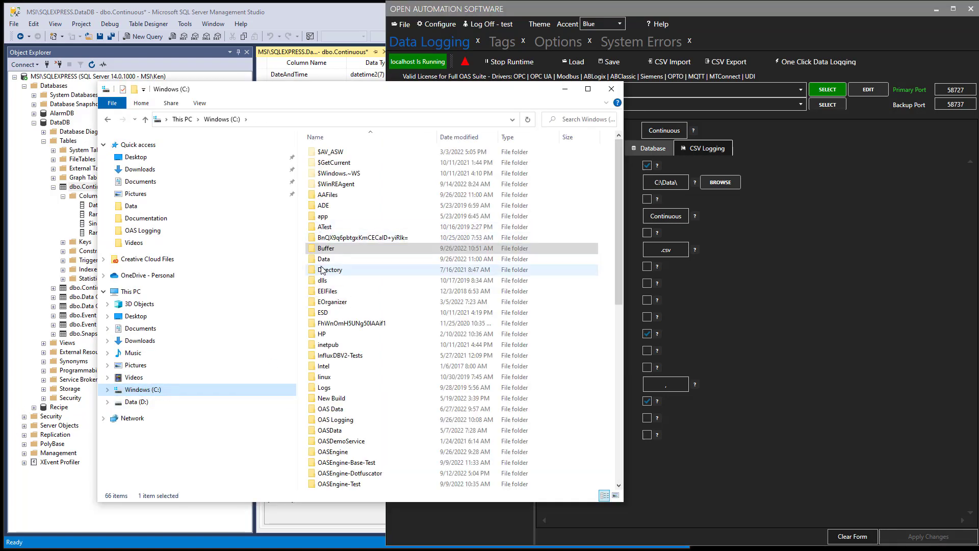
double_click(342, 260)
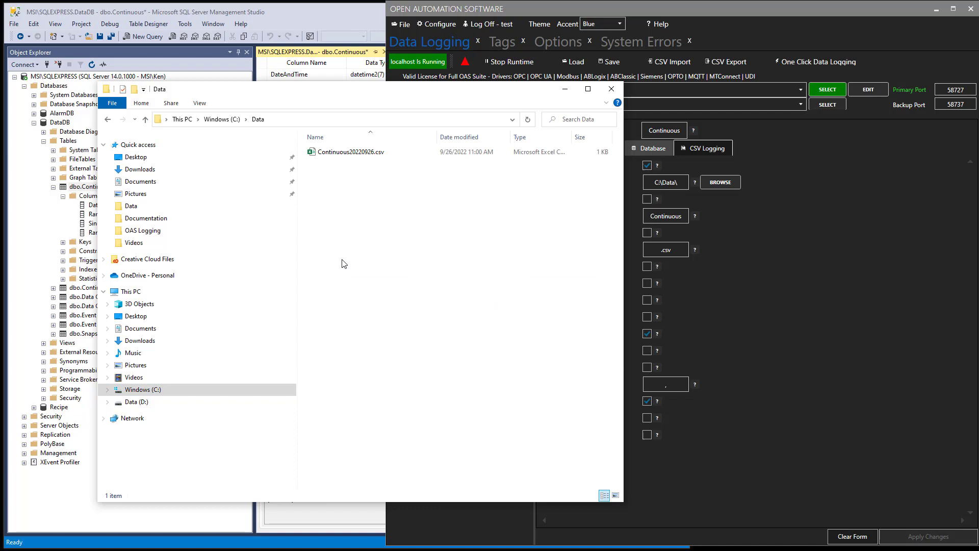
click(345, 154)
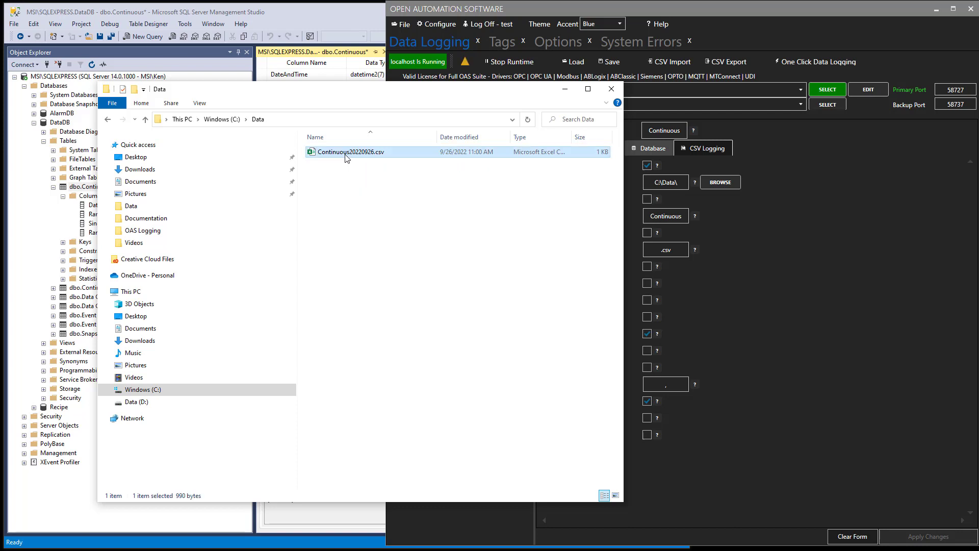
double_click(345, 154)
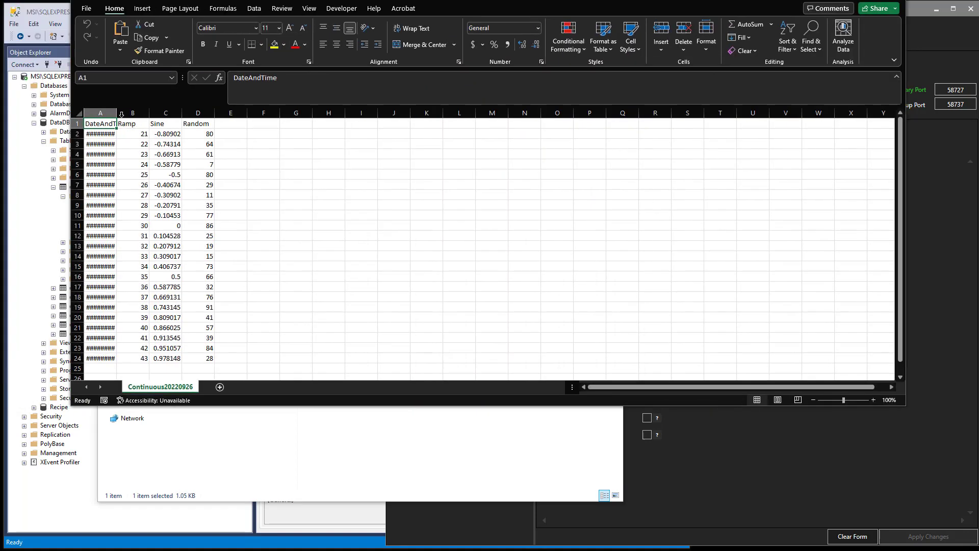
Step: Autofit the DateAndTime column, format it as Time, and check the timestamps of the logged rows
double_click(117, 113)
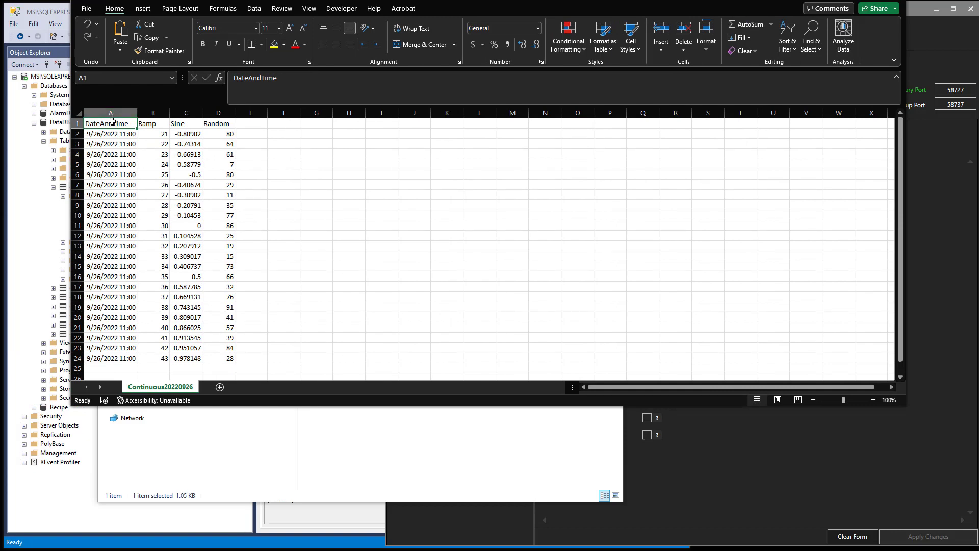
click(110, 113)
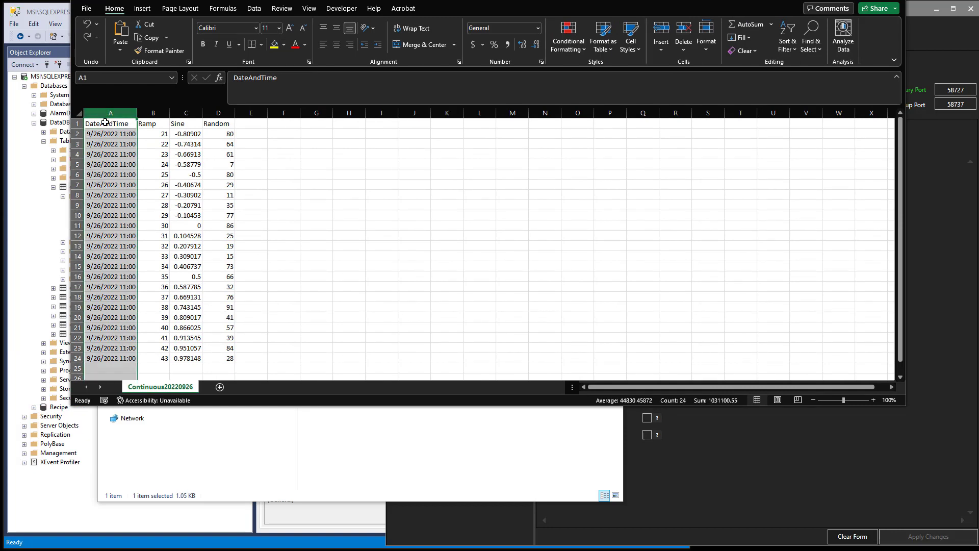
right_click(106, 124)
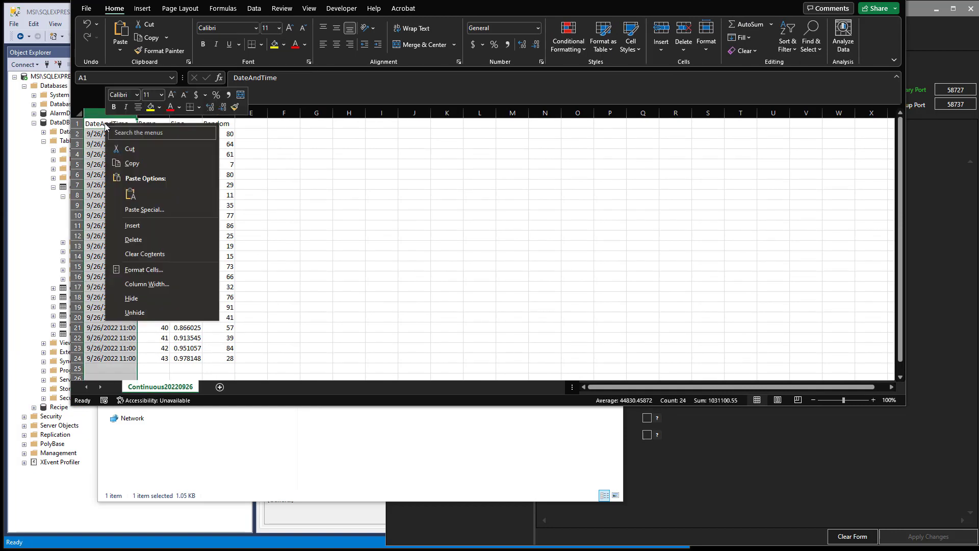
click(154, 270)
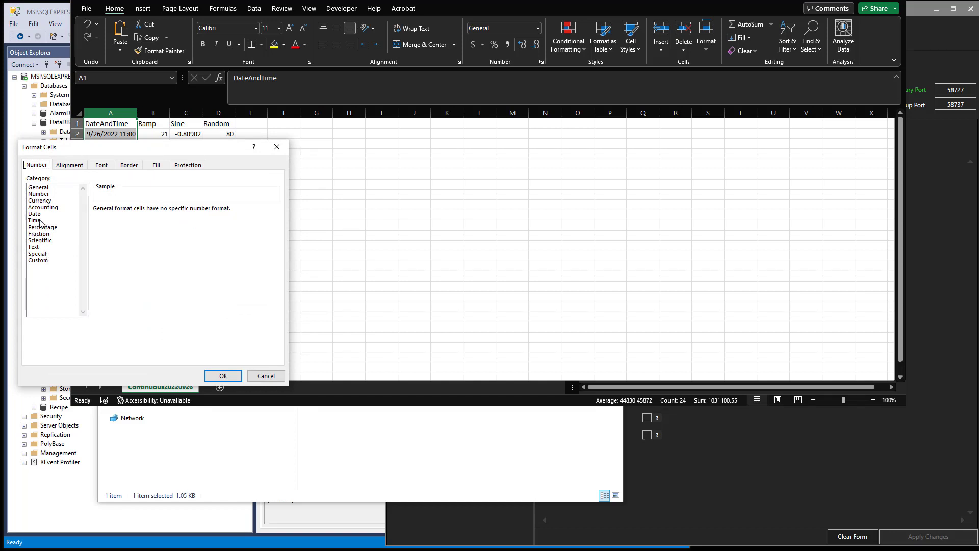
click(40, 220)
click(223, 376)
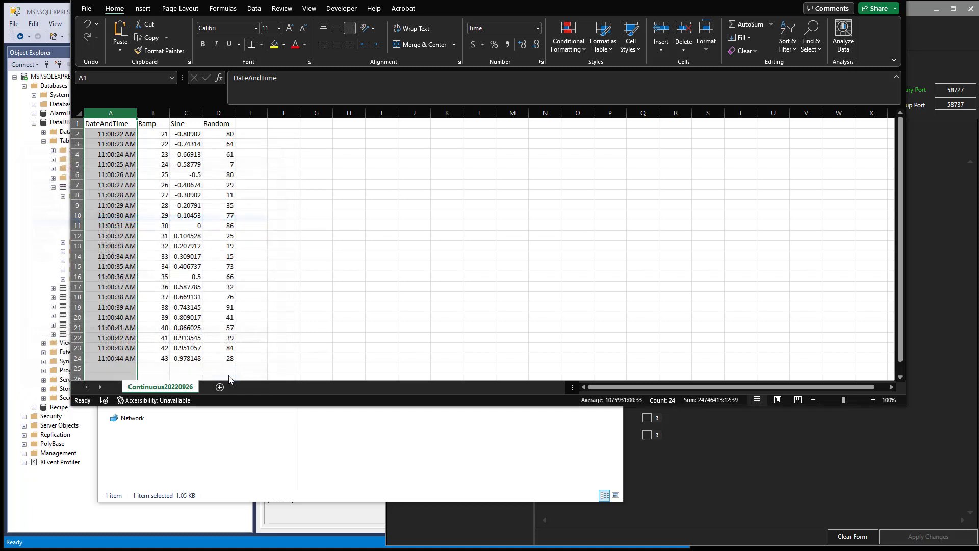
click(125, 288)
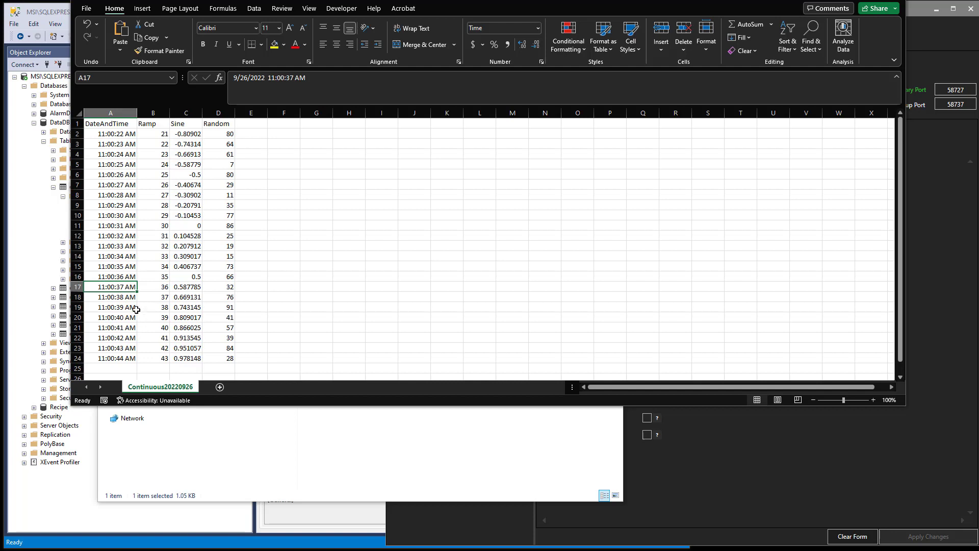
click(120, 357)
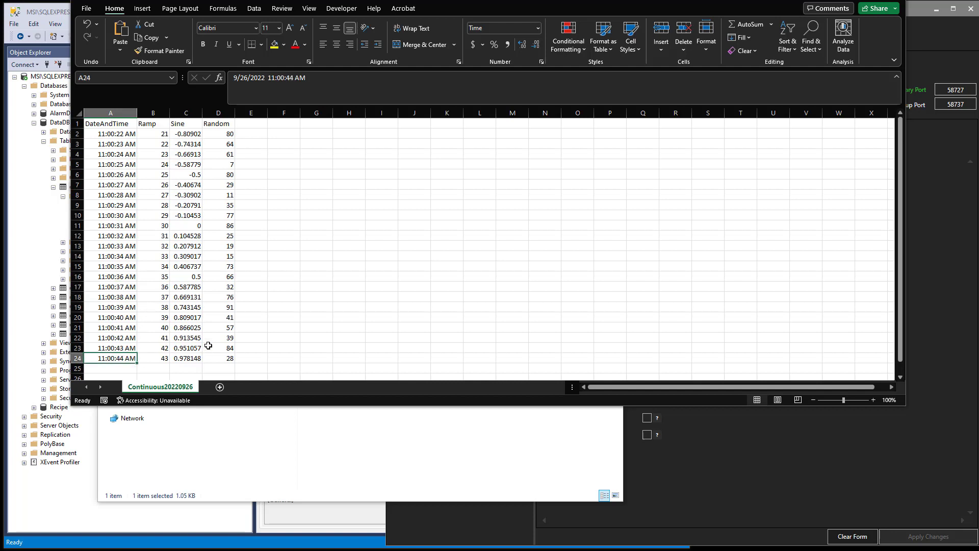
Step: Open the C:\Buffer folder in a new File Explorer window and arrange it beside the CSV workbook
drag(312, 0, 567, 18)
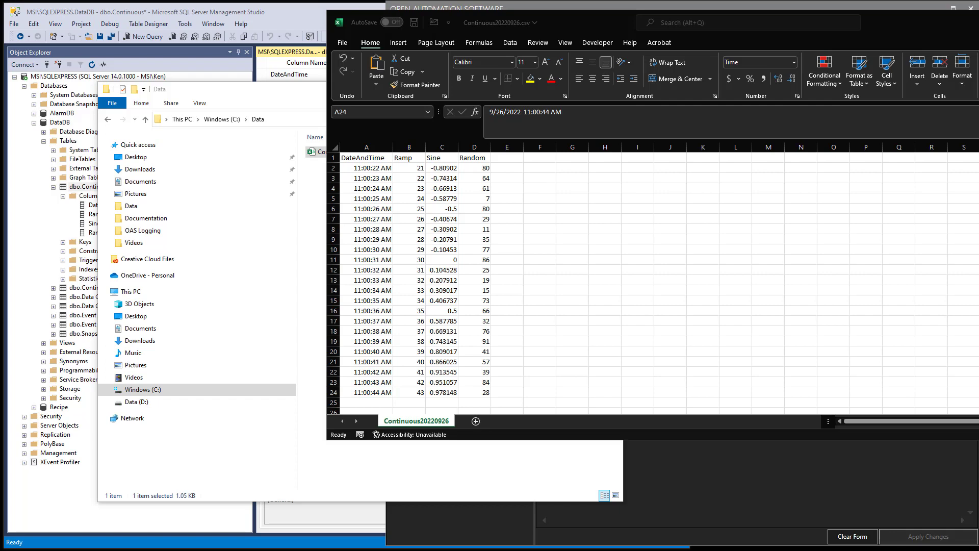
key(super+e)
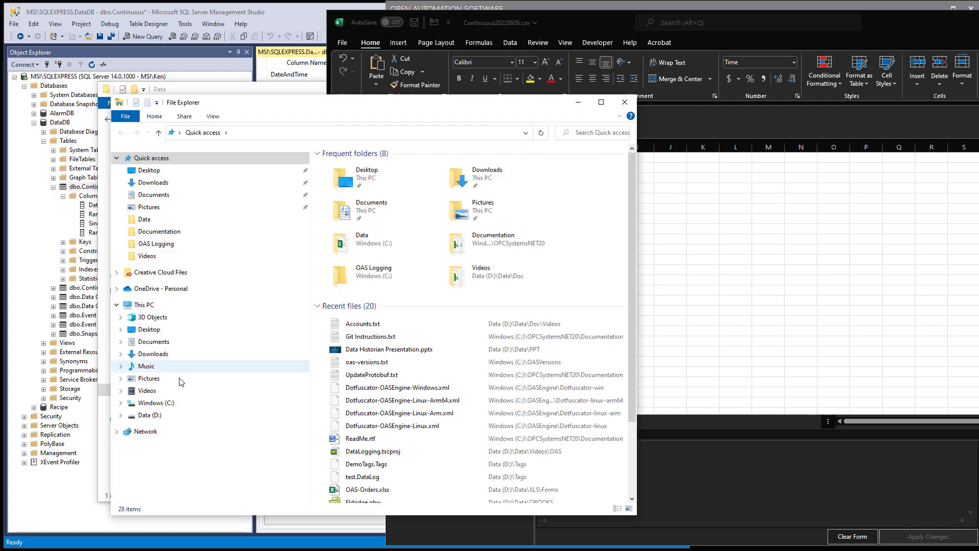
click(173, 403)
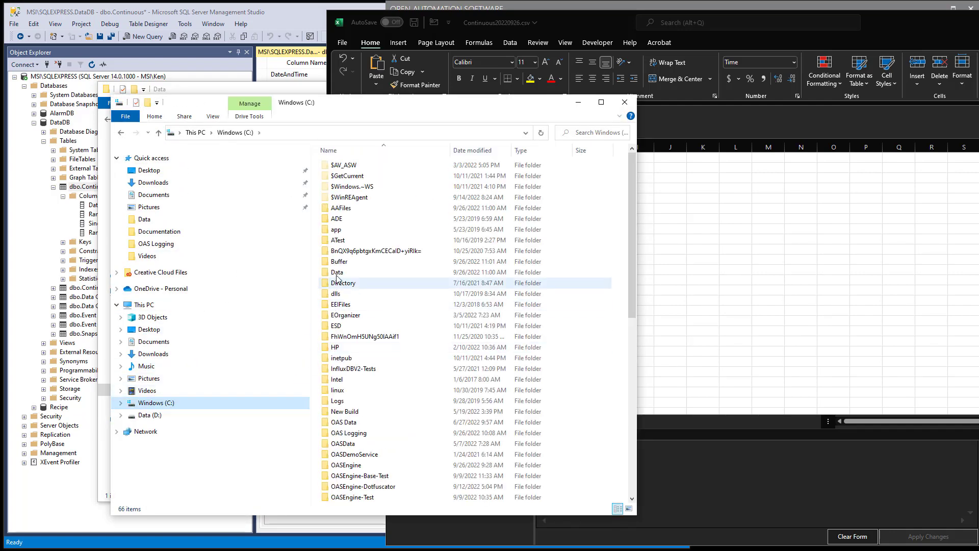
click(338, 263)
double_click(338, 263)
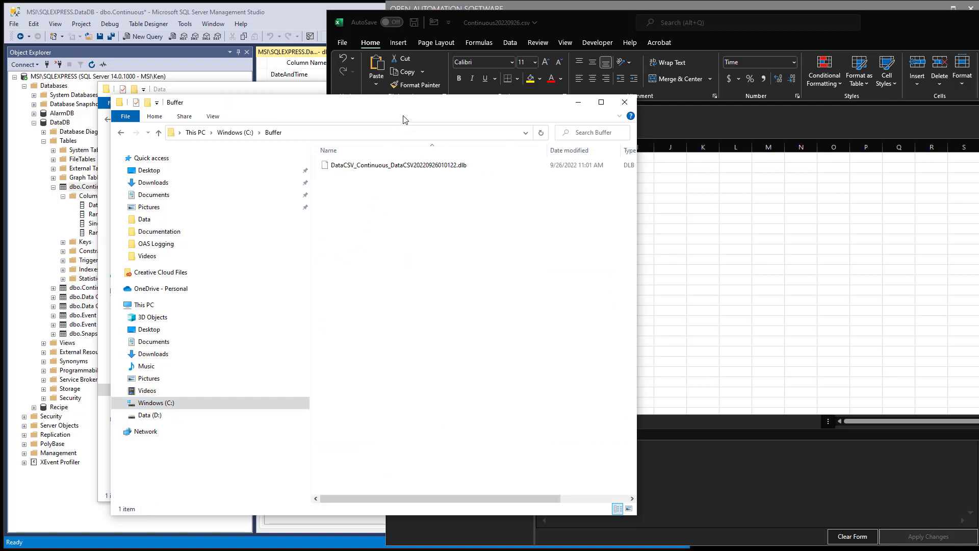
drag(397, 109, 328, 96)
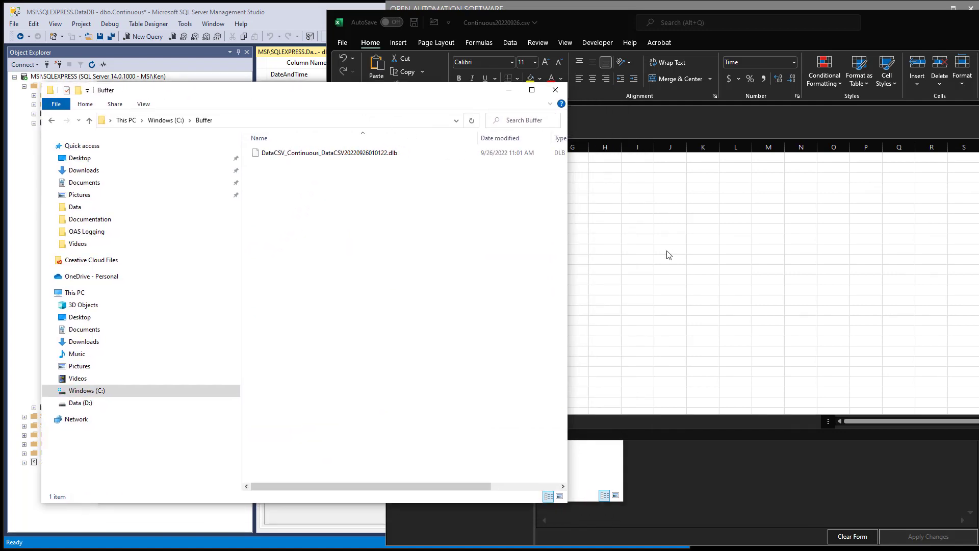
Step: Close the Continuous20220926.csv workbook in Excel without saving the changes
click(693, 255)
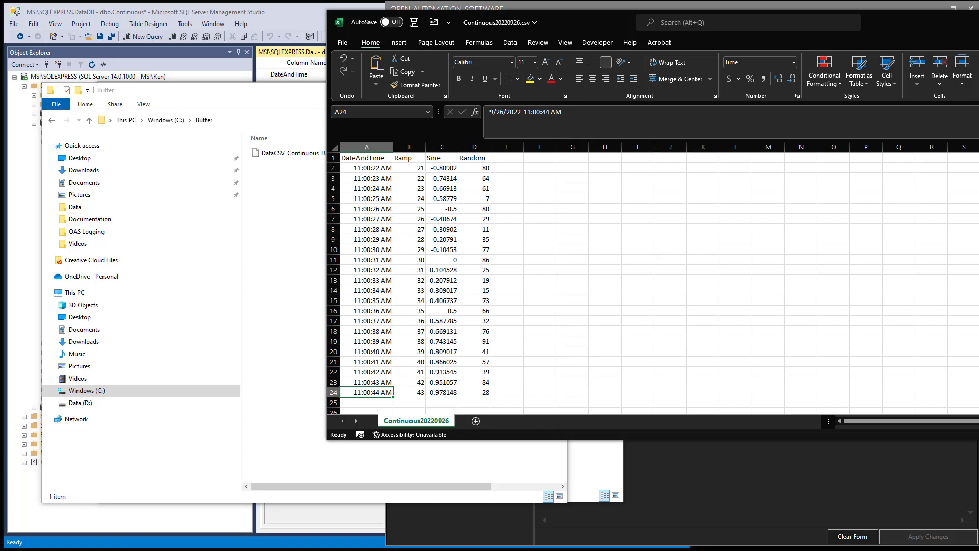
key(alt+F4)
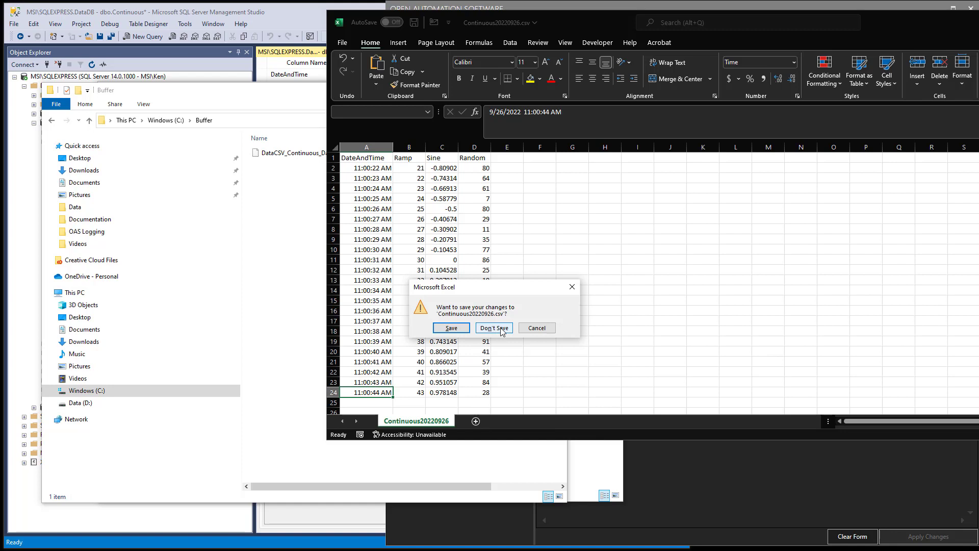
click(494, 328)
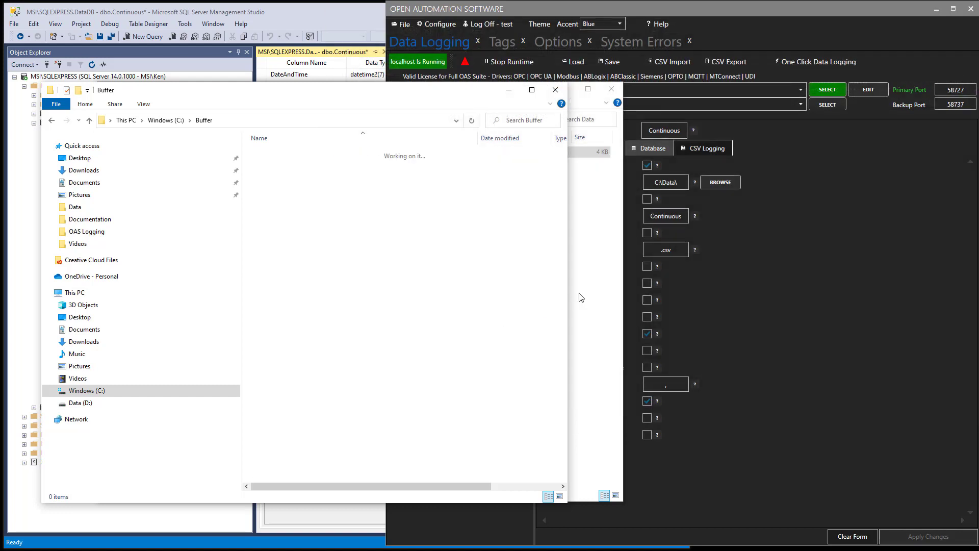
Step: Reopen Continuous20220926.csv from the C:\Data folder in Excel and autofit the DateAndTime column
click(587, 294)
double_click(330, 155)
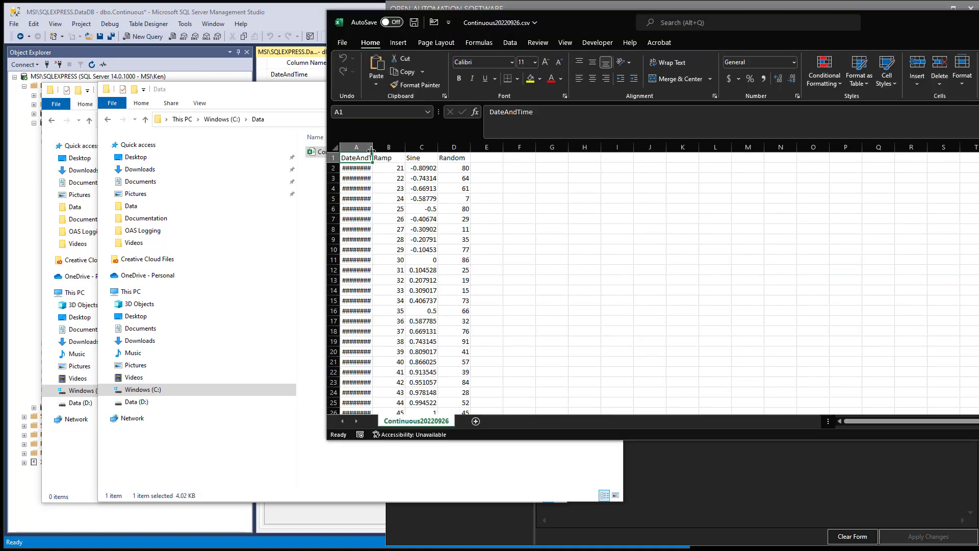
drag(380, 147, 380, 148)
double_click(380, 147)
click(380, 147)
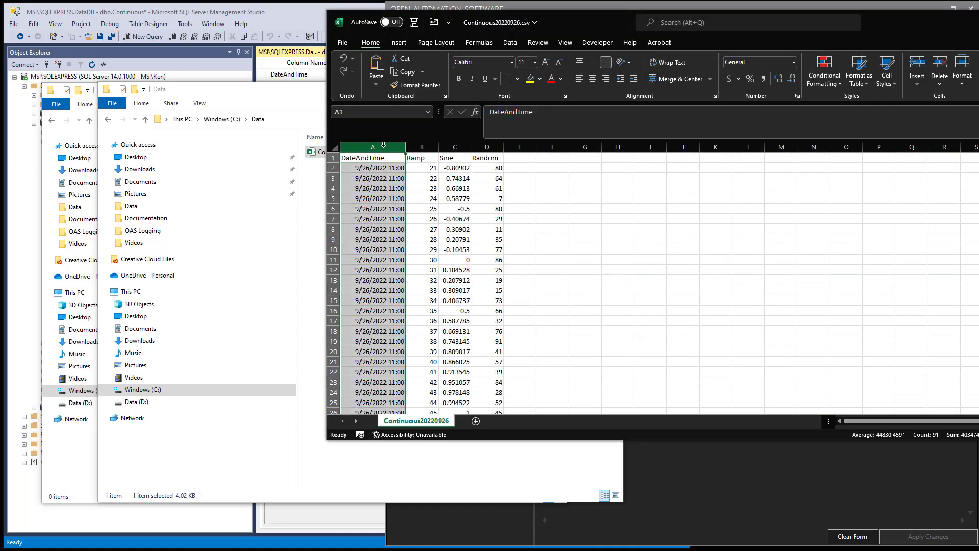
Step: Format the DateAndTime column's cells with the Time number category
right_click(383, 149)
click(427, 297)
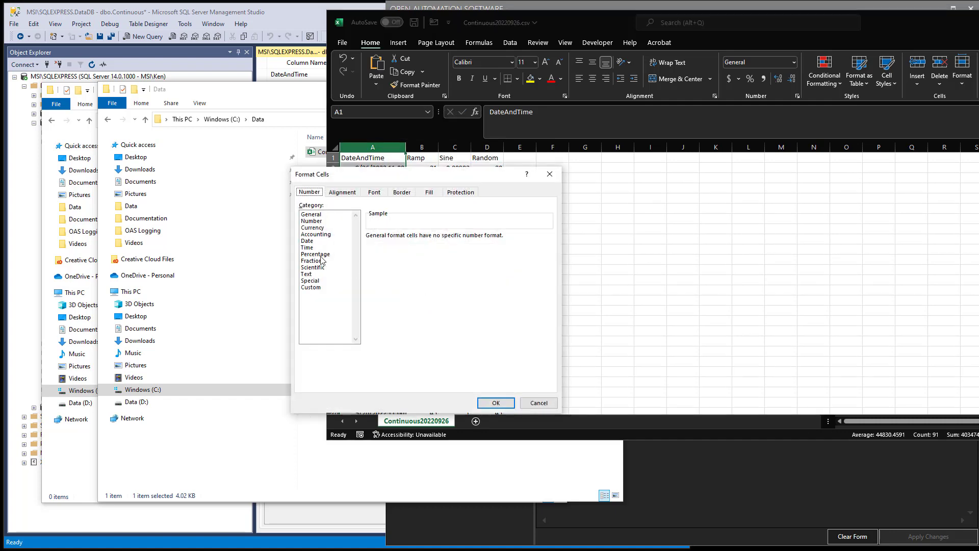
click(315, 248)
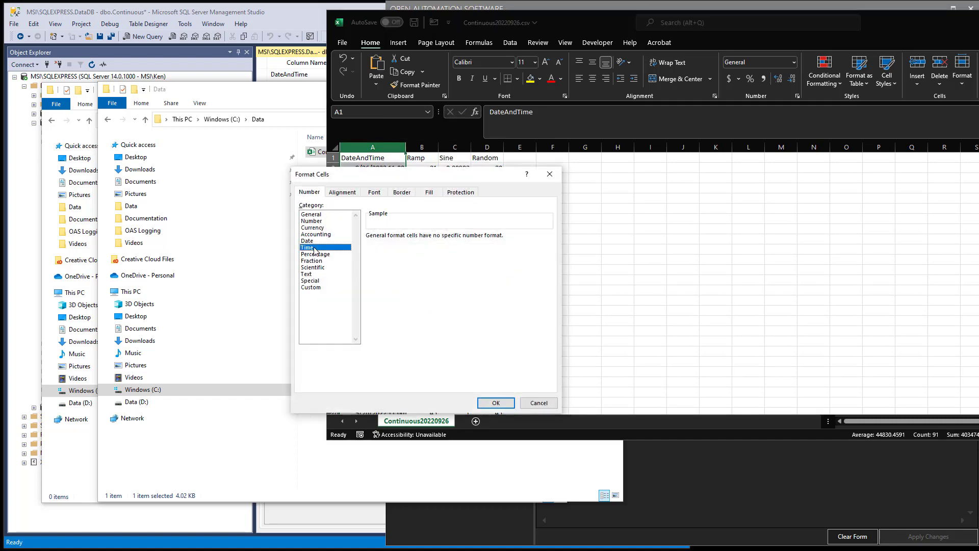
click(498, 403)
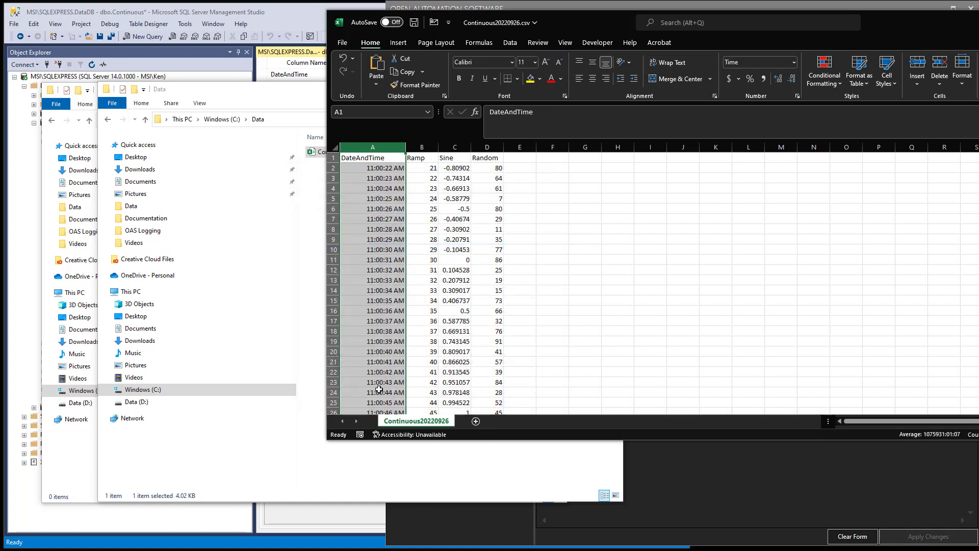
Step: Examine the DateAndTime values row by row for gaps in the one-second logging, and return to cell A1
click(399, 394)
scroll(398, 388, down, 4)
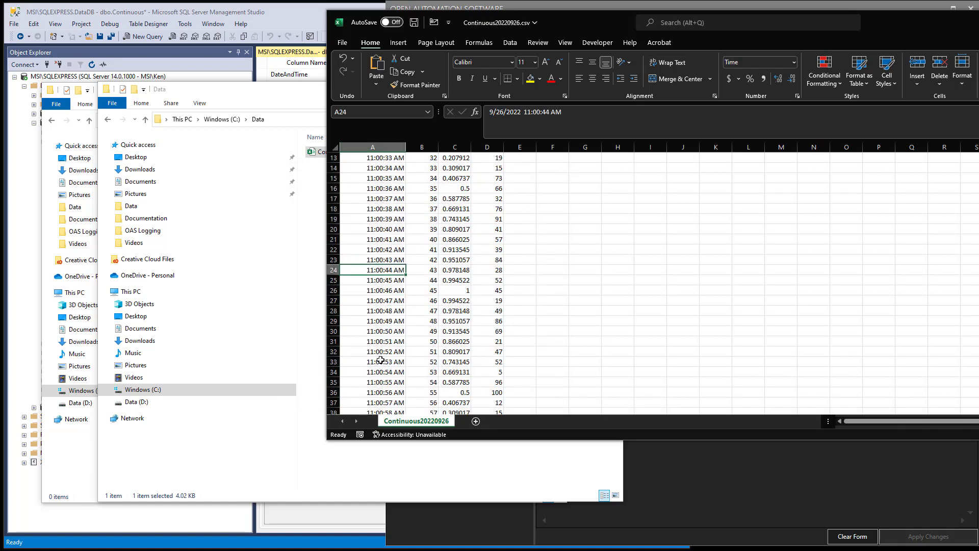
click(382, 281)
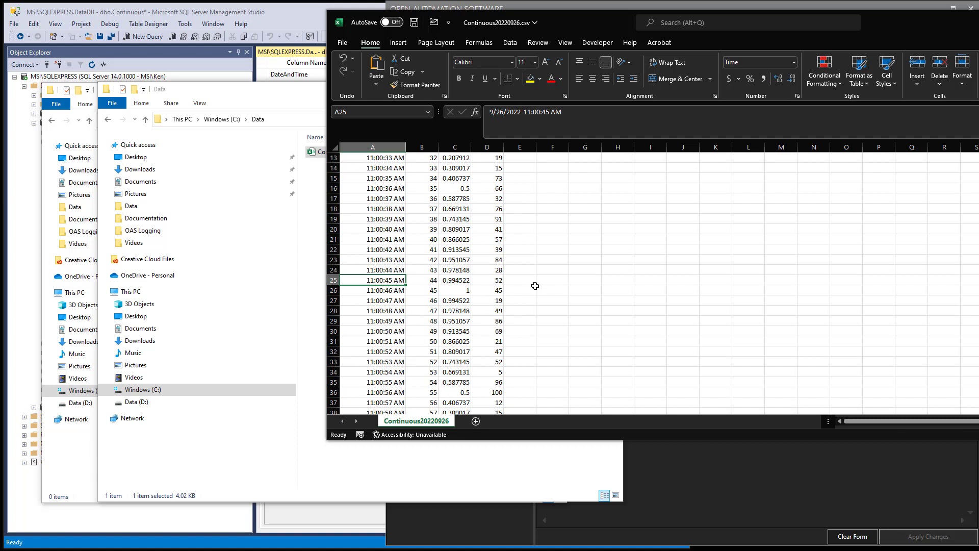
key(Down)
key(Down)
key(Down)
key(Down)
key(Down)
key(Down)
key(Down)
key(Down)
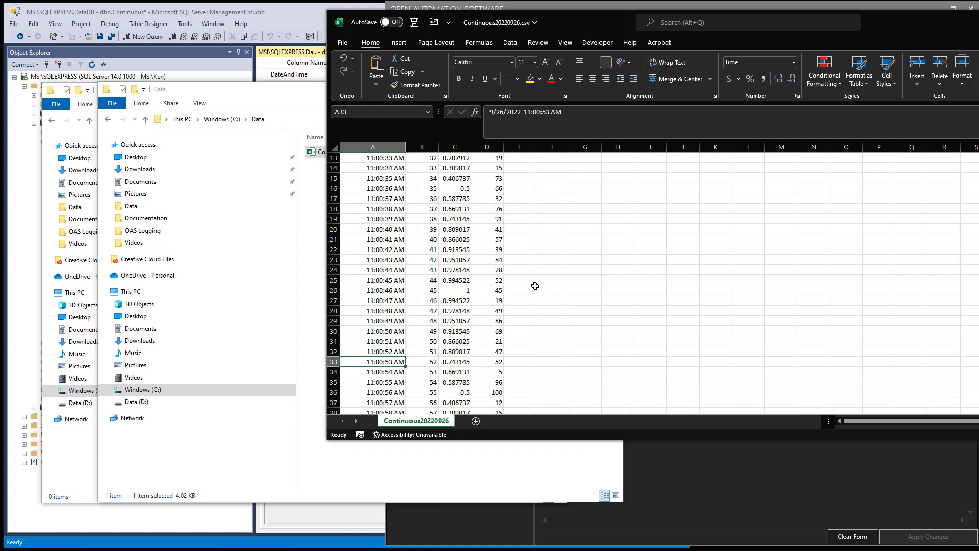
key(Down)
key(Down)
key(Down)
key(Down)
key(Down)
key(Down)
key(Down)
key(Down)
key(Down)
key(Down)
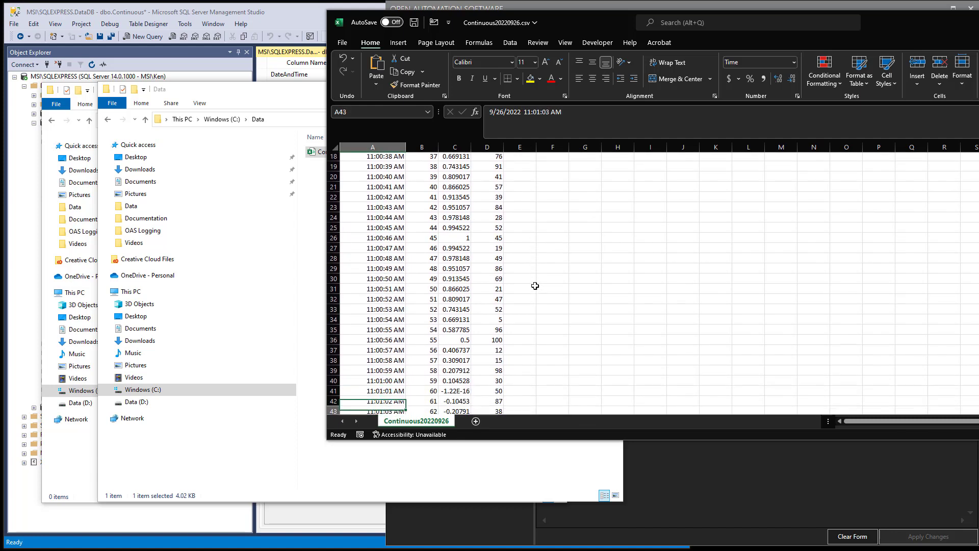
key(Down)
key(Down)
key(Down)
key(Down)
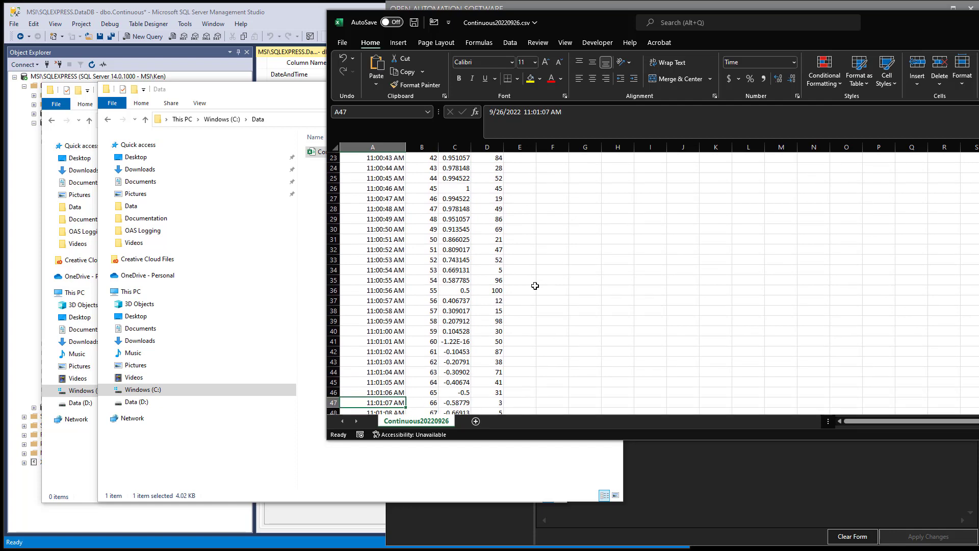
click(543, 246)
key(ctrl+Home)
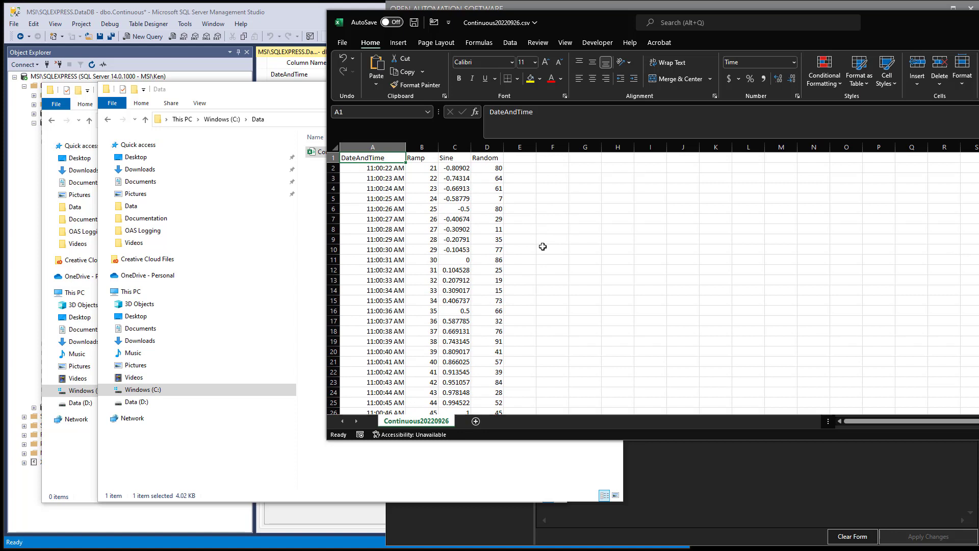
Step: Close the CSV workbook and the Data and Buffer folder windows, and minimize SQL Server Management Studio
click(430, 168)
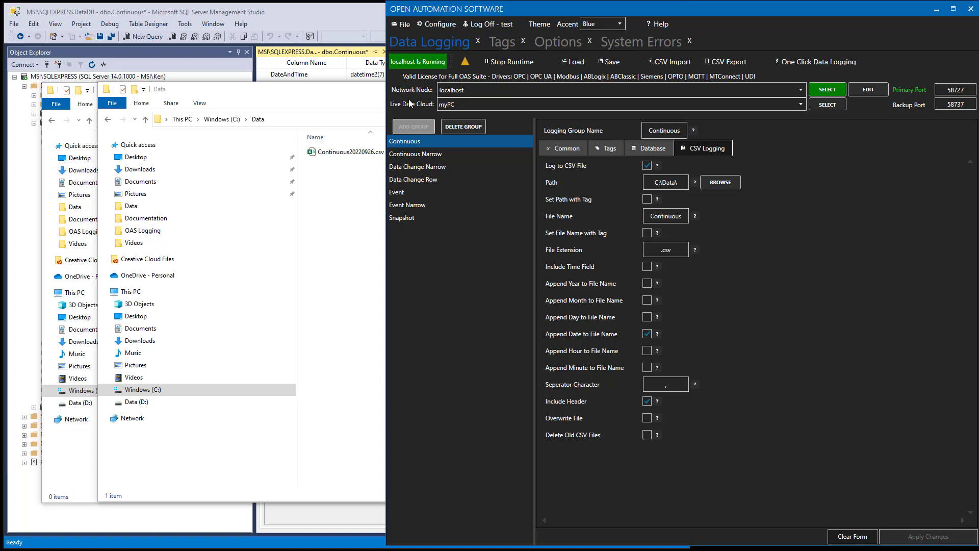
click(378, 102)
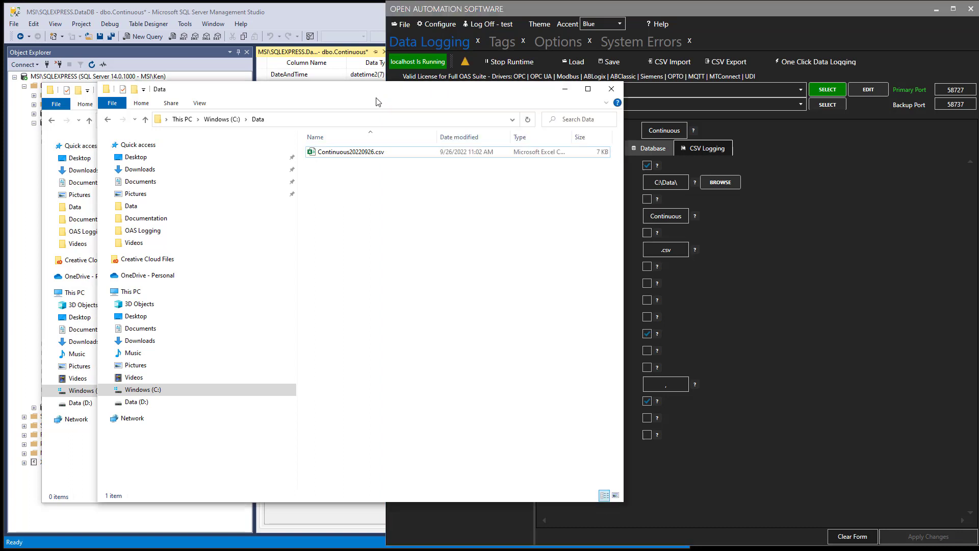
click(611, 91)
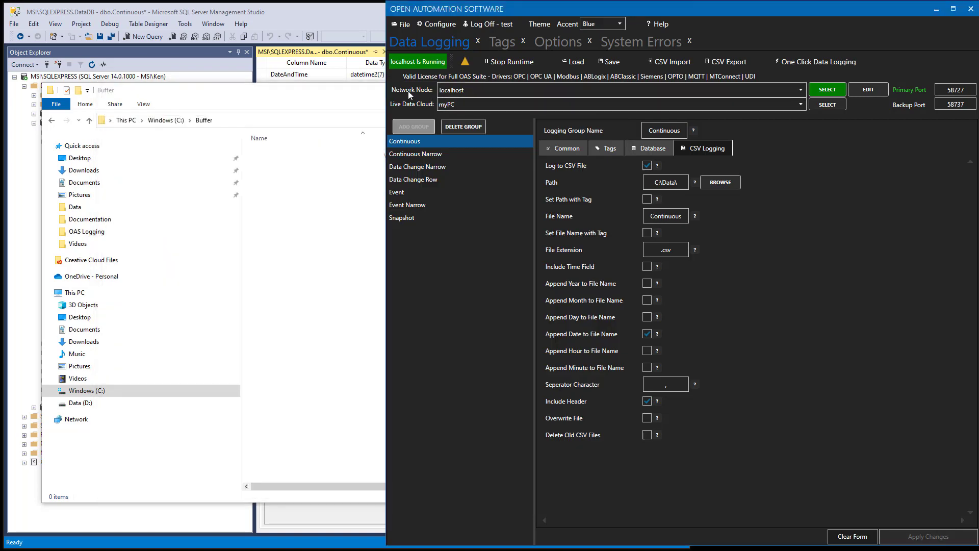
click(555, 89)
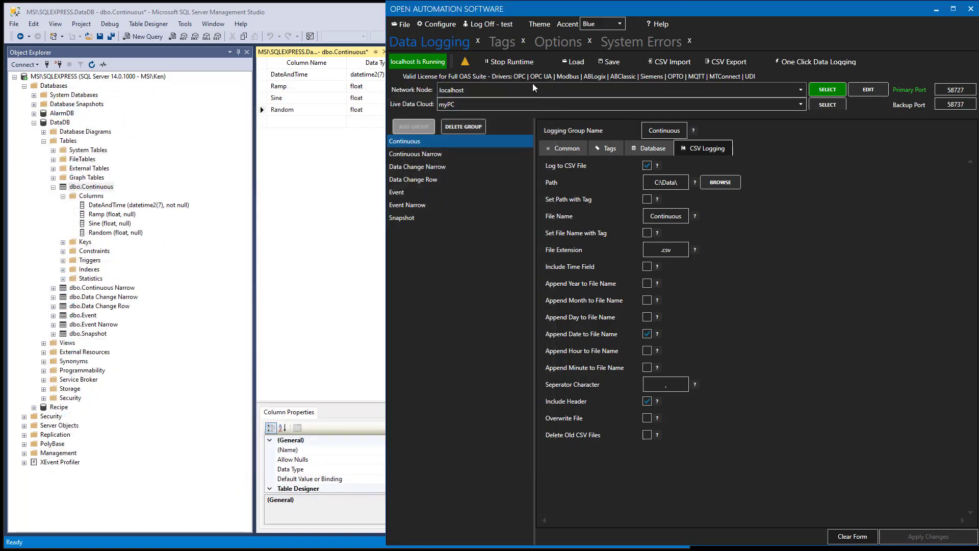
click(320, 26)
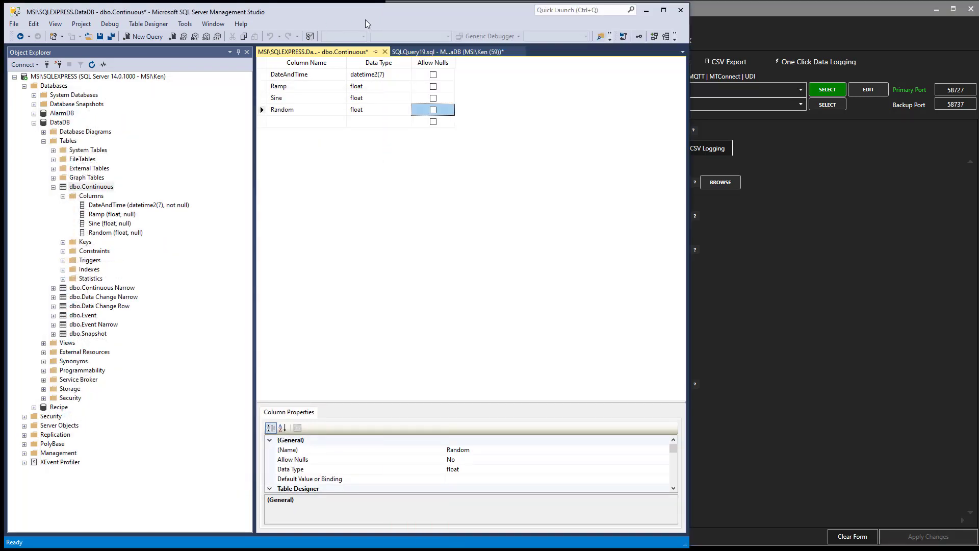
click(646, 10)
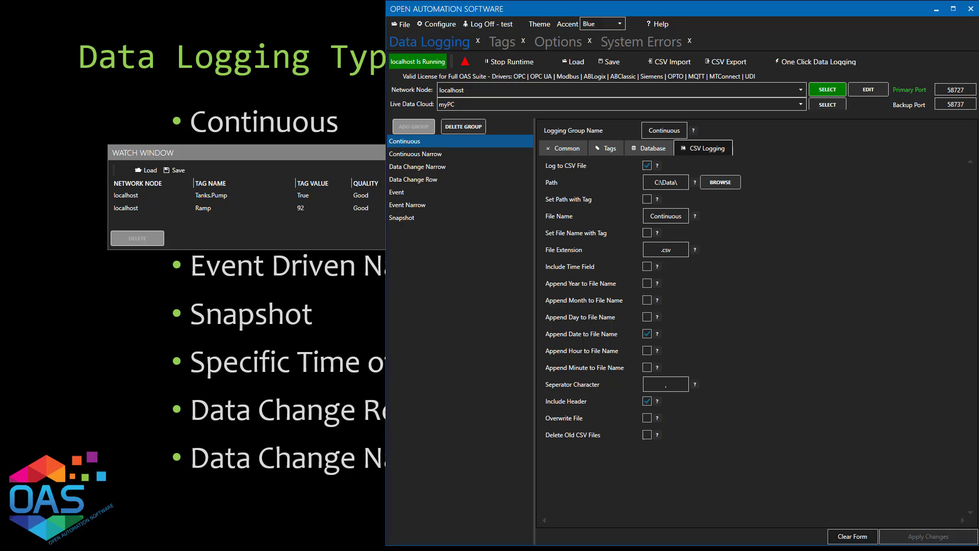
Step: Switch to the OAS Knowledge Base in Chrome and open the Data Logging Groups article under Programmatic Interface, .NET Server Configuration
click(187, 549)
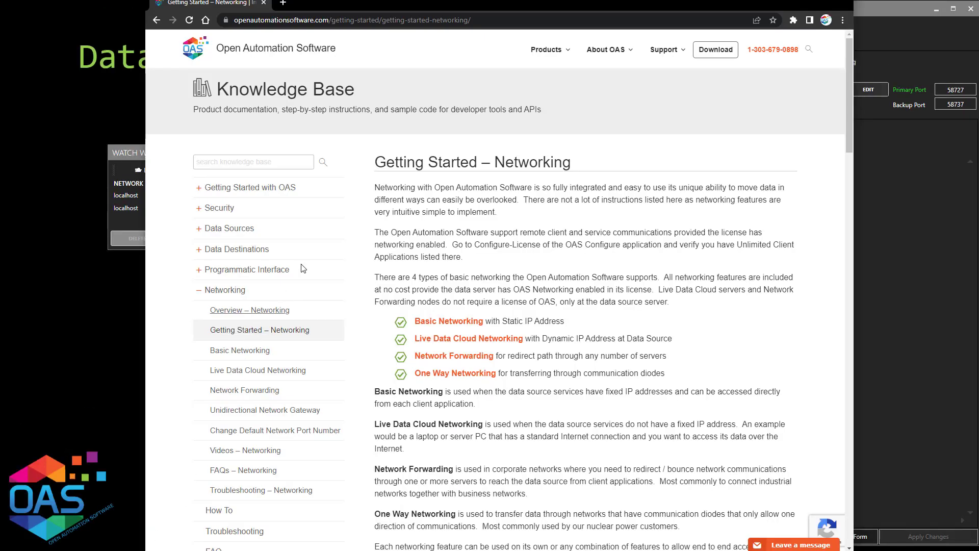
click(199, 295)
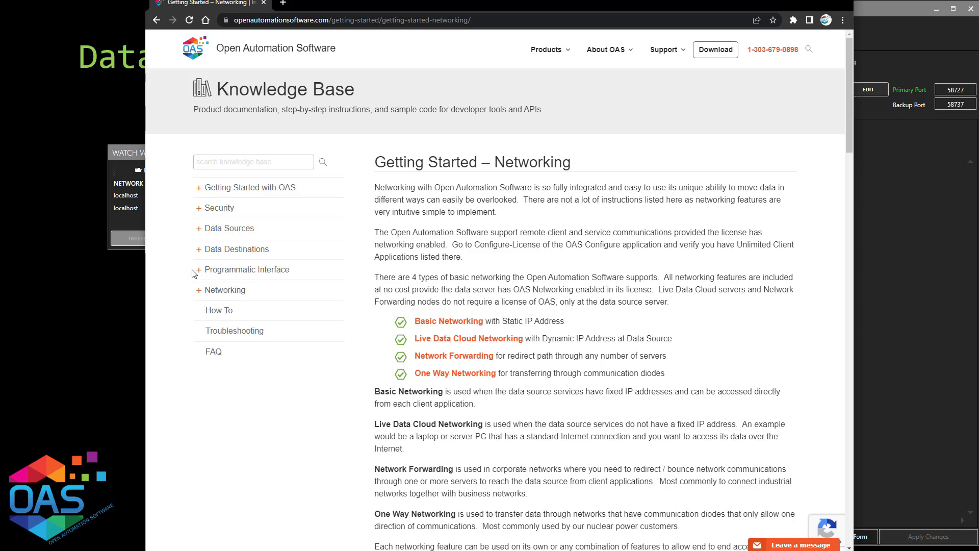
click(196, 272)
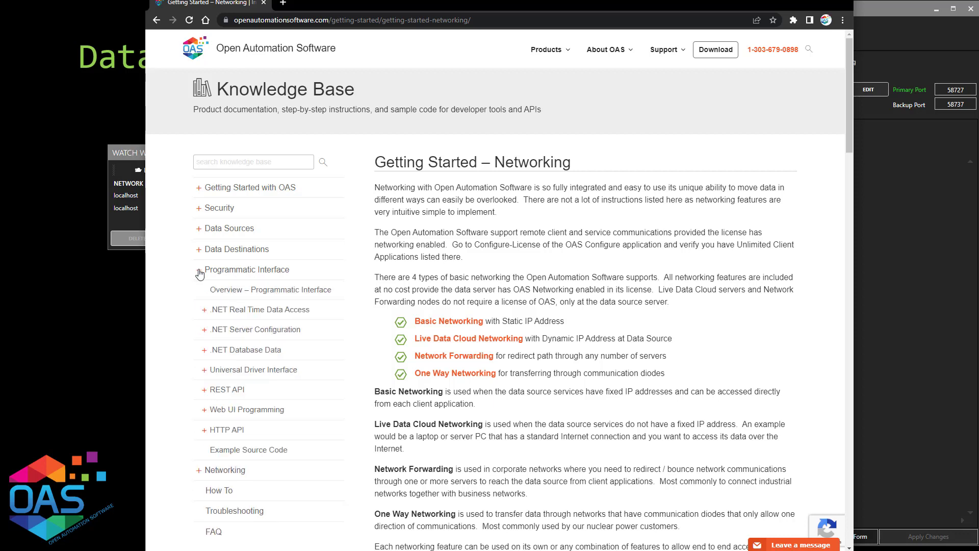
scroll(200, 282, down, 2)
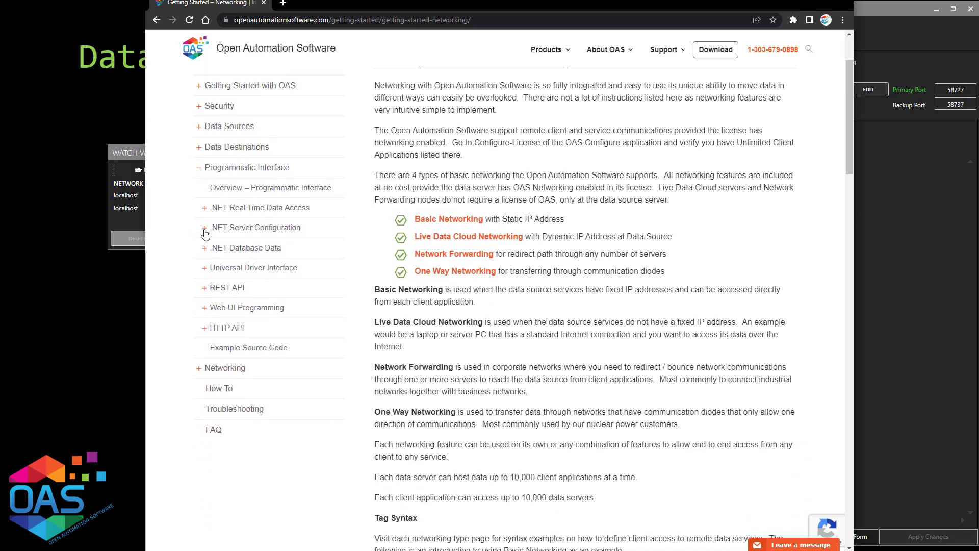
click(204, 230)
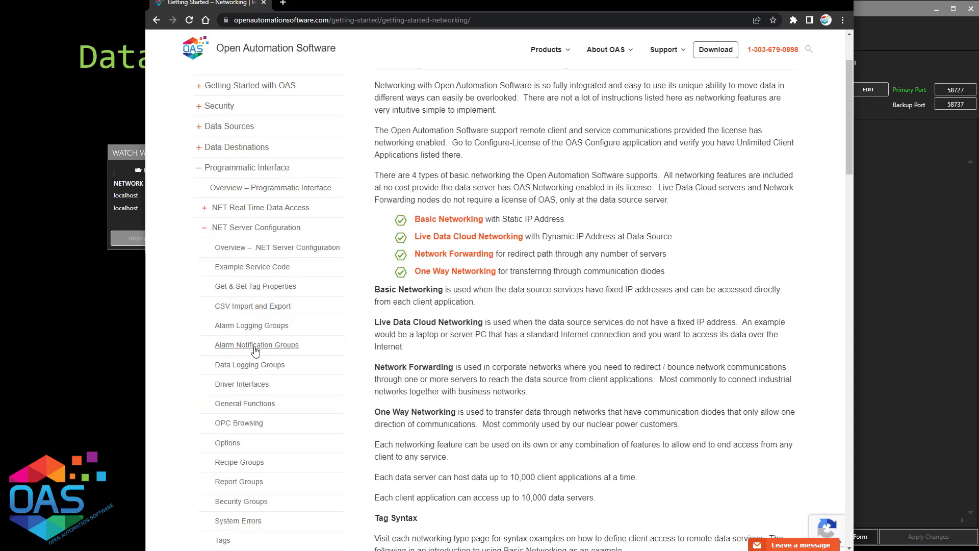
click(250, 365)
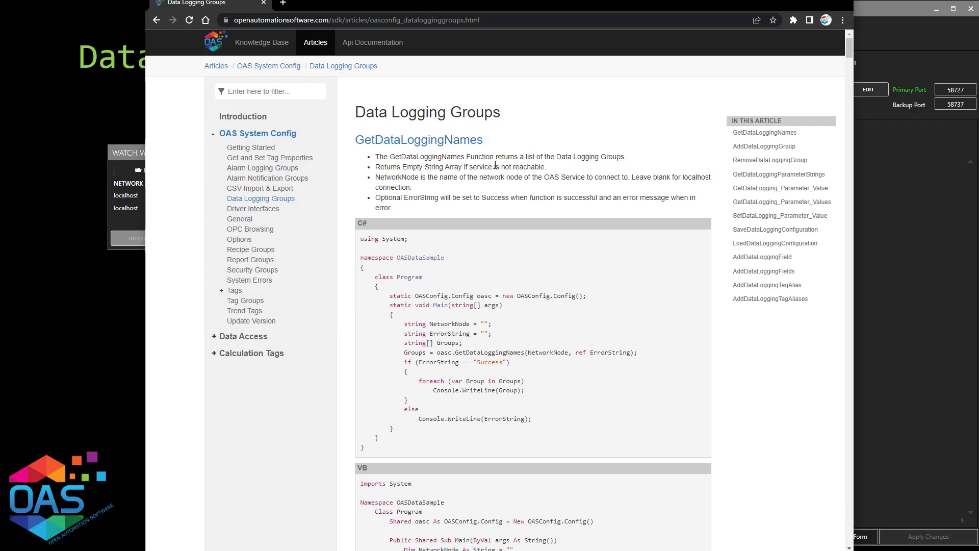
Step: Return to the Knowledge Base, view the Getting Started – REST API article under Programmatic Interface, and put the browser away
click(154, 20)
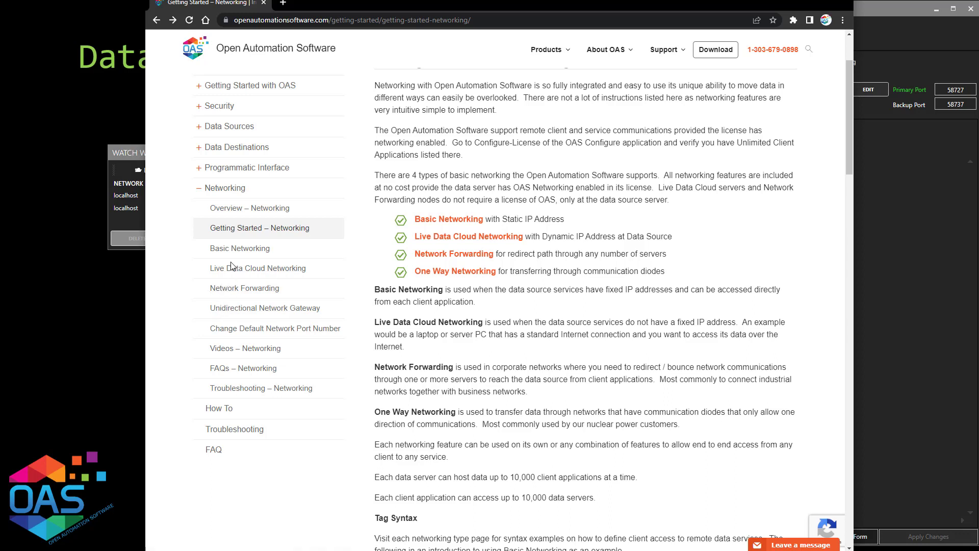
click(199, 167)
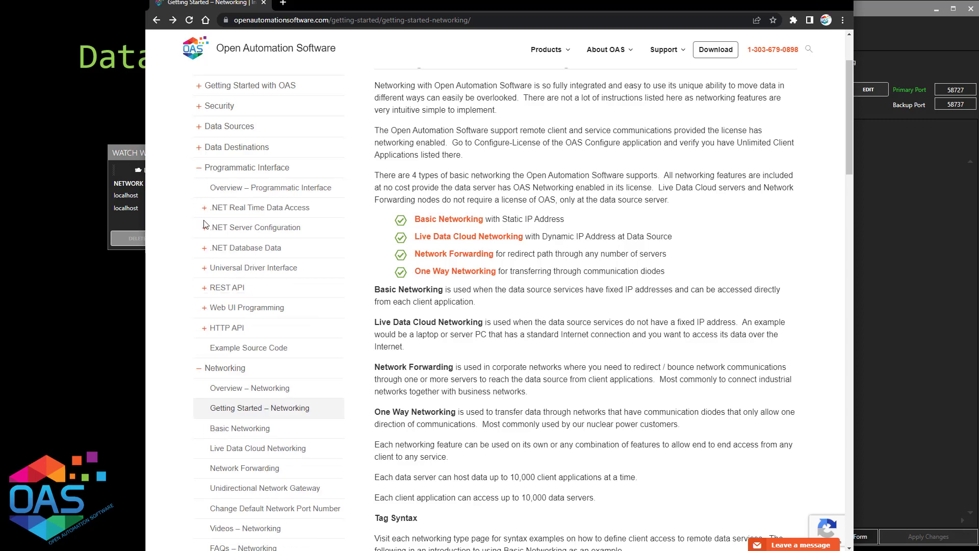
click(204, 287)
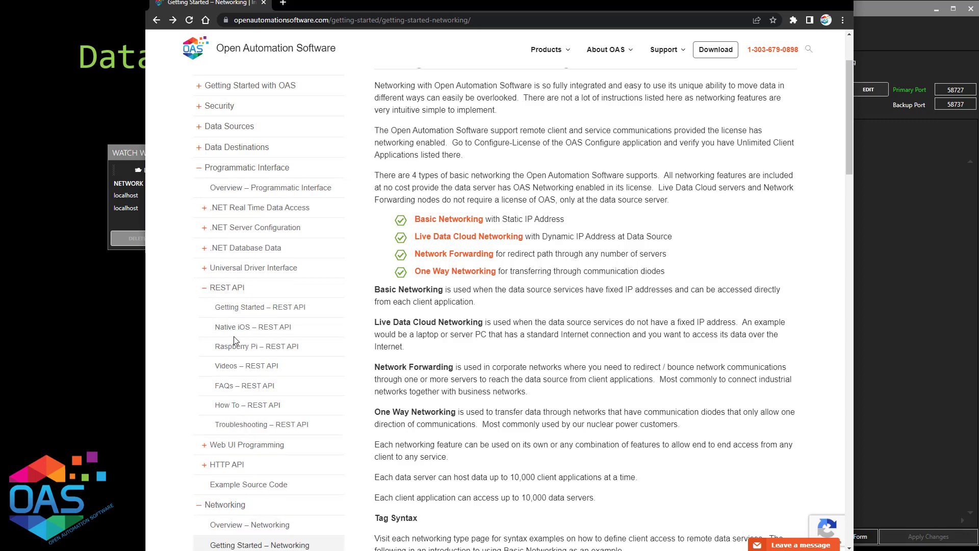
click(246, 307)
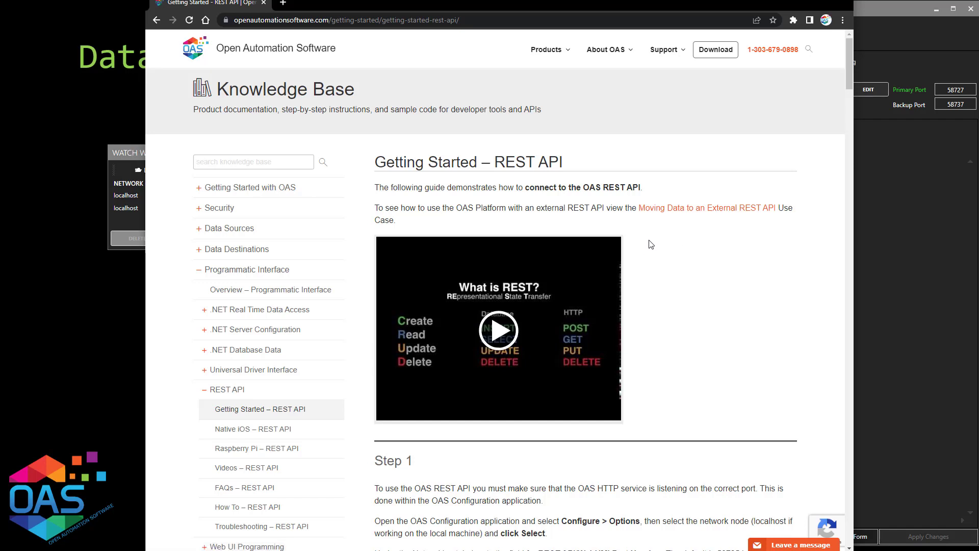
click(839, 3)
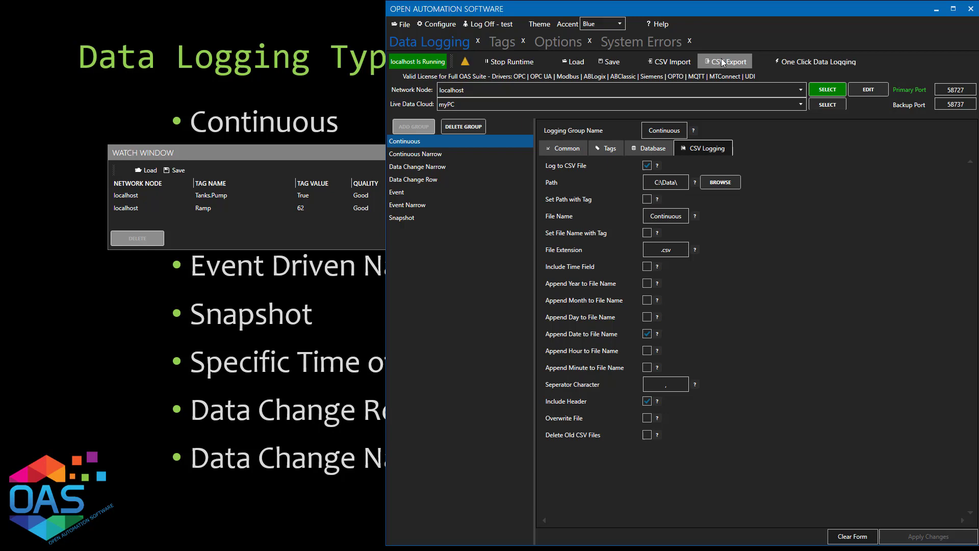
Step: Export the data logging groups to a CSV file named Base in C:\OAS Logging, and bring up that folder in File Explorer
click(722, 61)
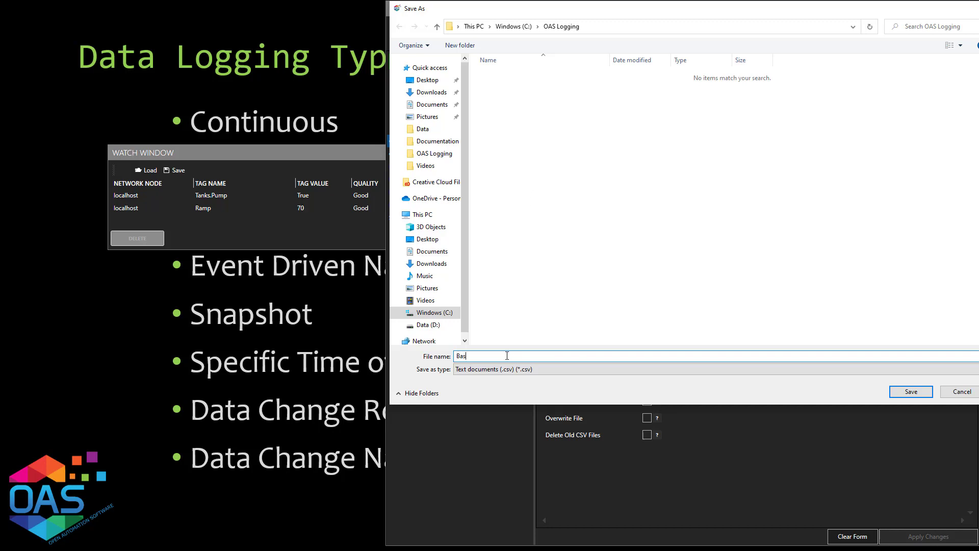
key(Return)
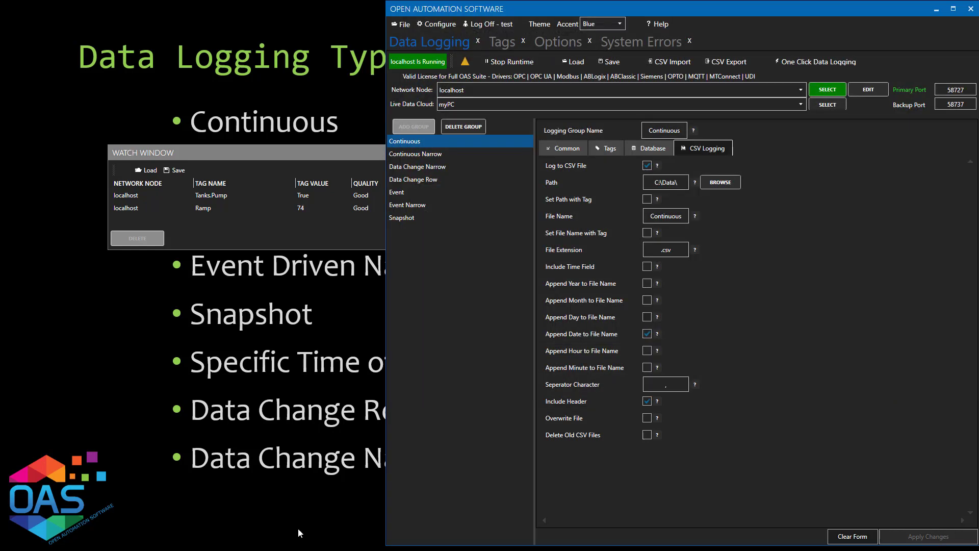
key(alt+Tab)
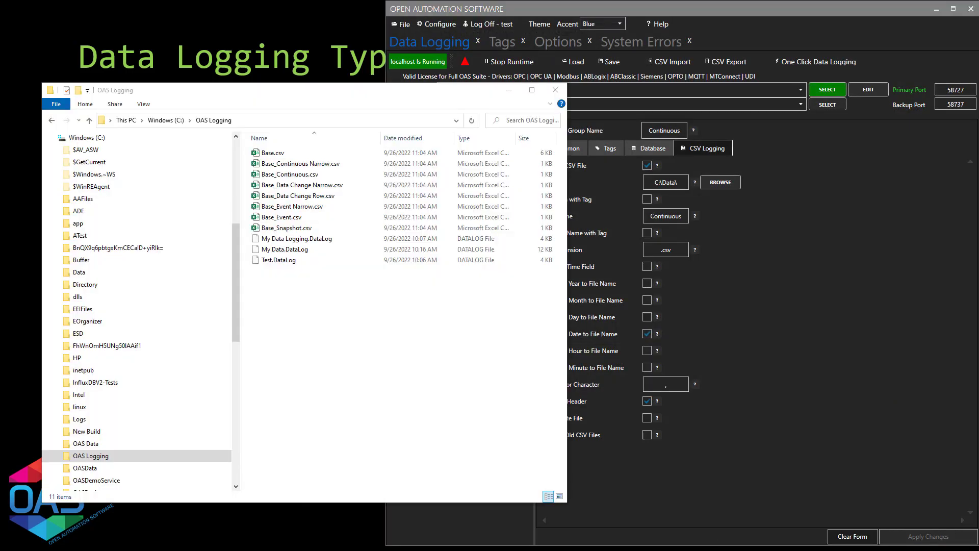
click(291, 294)
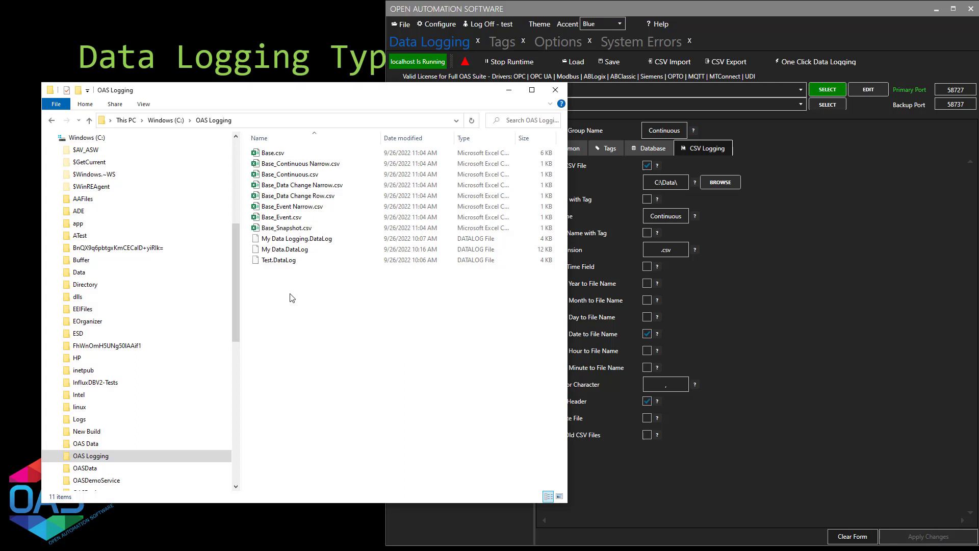
Step: Open Base.csv in Excel and review the exported logging group names from Continuous through Snapshot
double_click(267, 154)
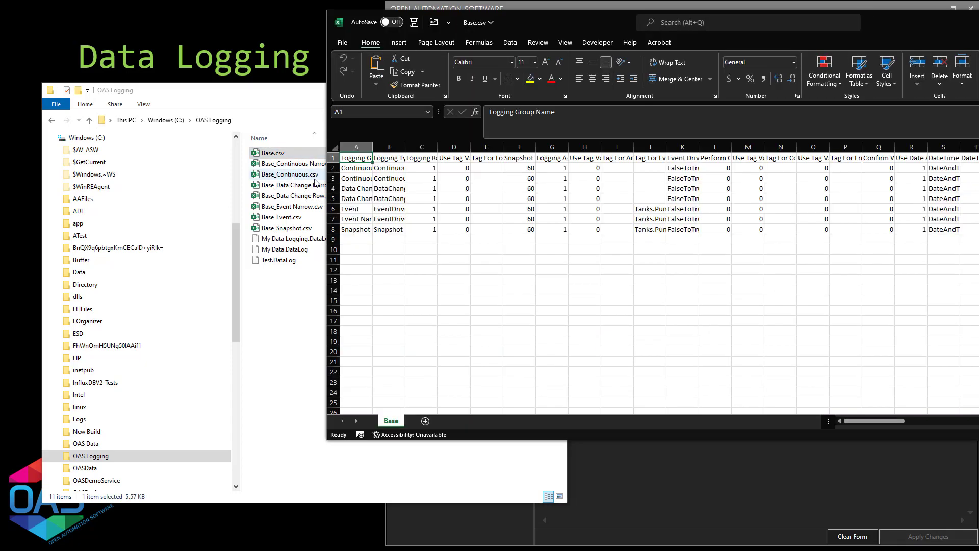
click(350, 169)
click(350, 187)
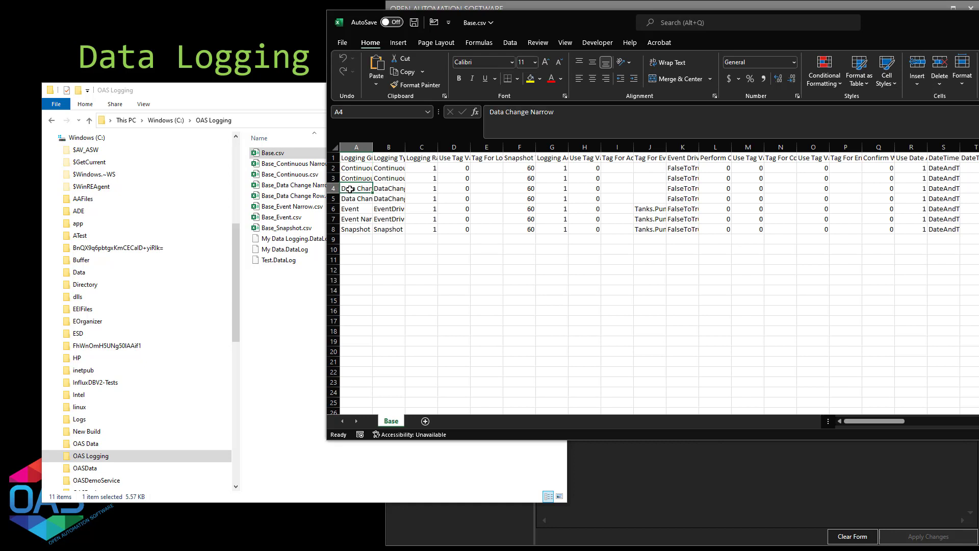
click(352, 209)
click(357, 230)
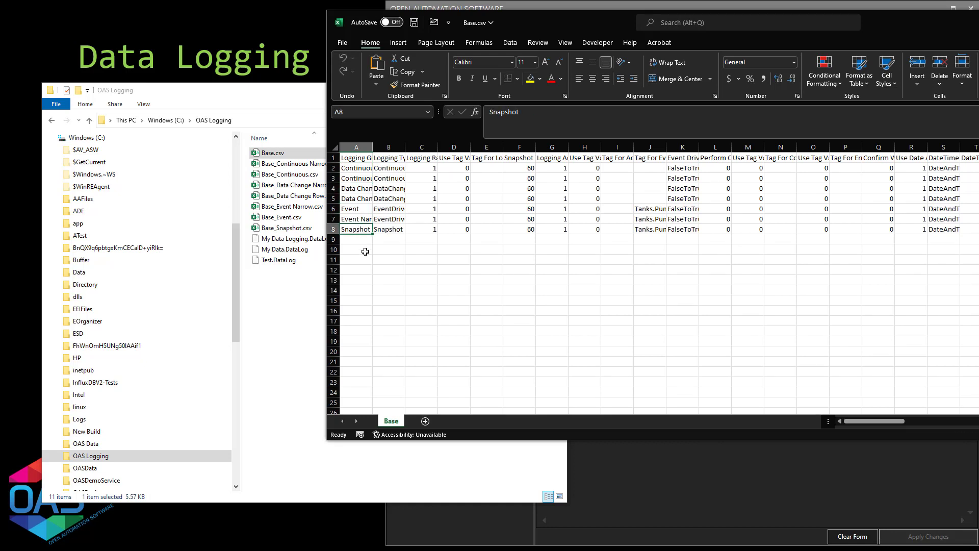
Step: Review the tag settings columns in Base_Continuous Narrow.csv and Base_Continuous.csv, and close the spreadsheets and the folder window
click(302, 312)
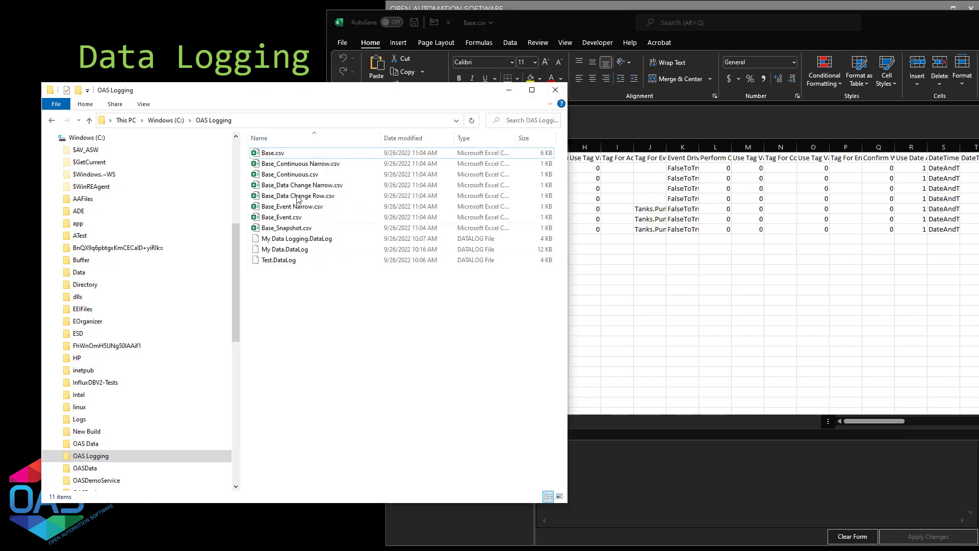
double_click(290, 164)
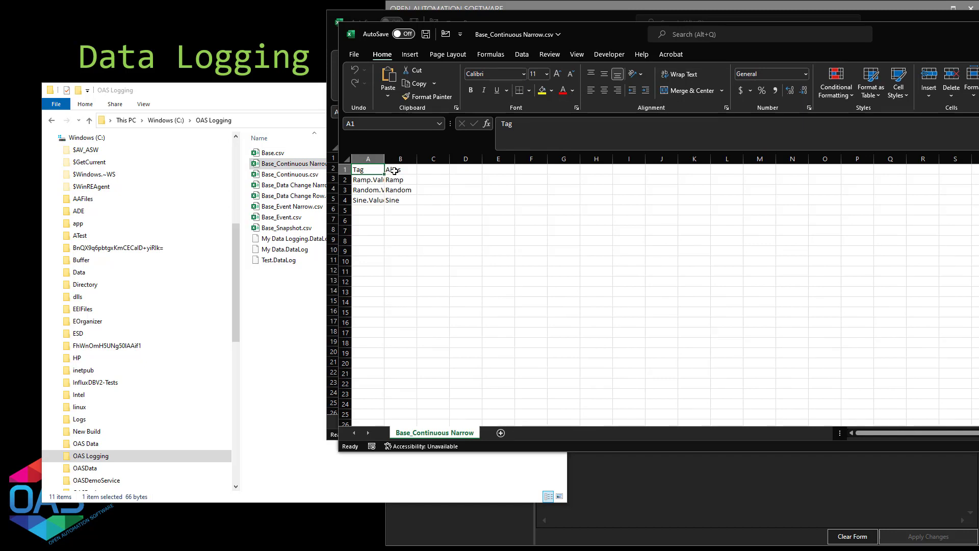
double_click(296, 175)
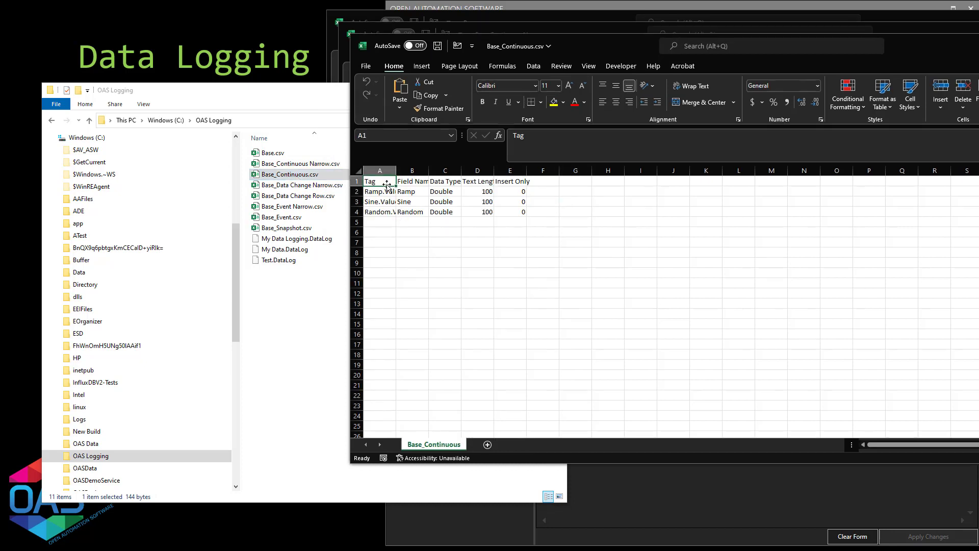
click(414, 181)
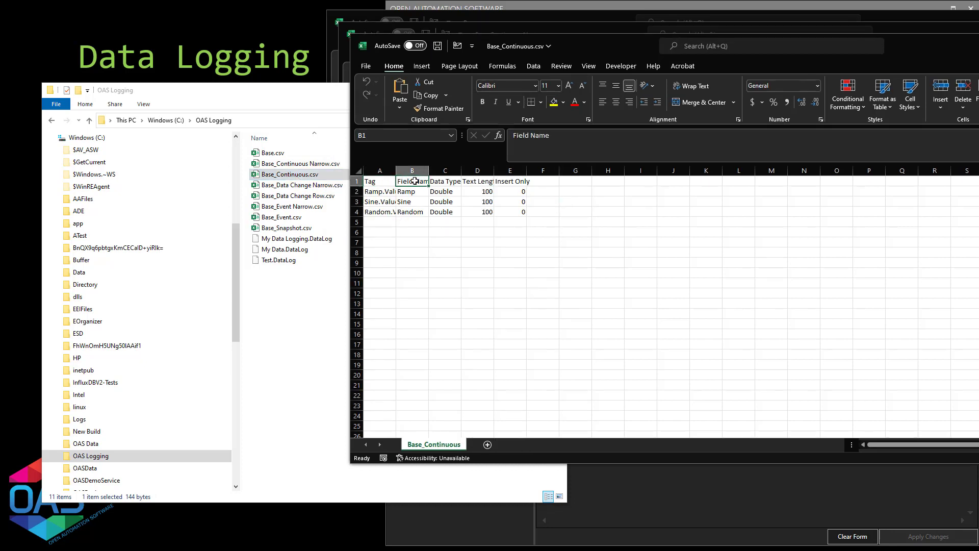
click(450, 190)
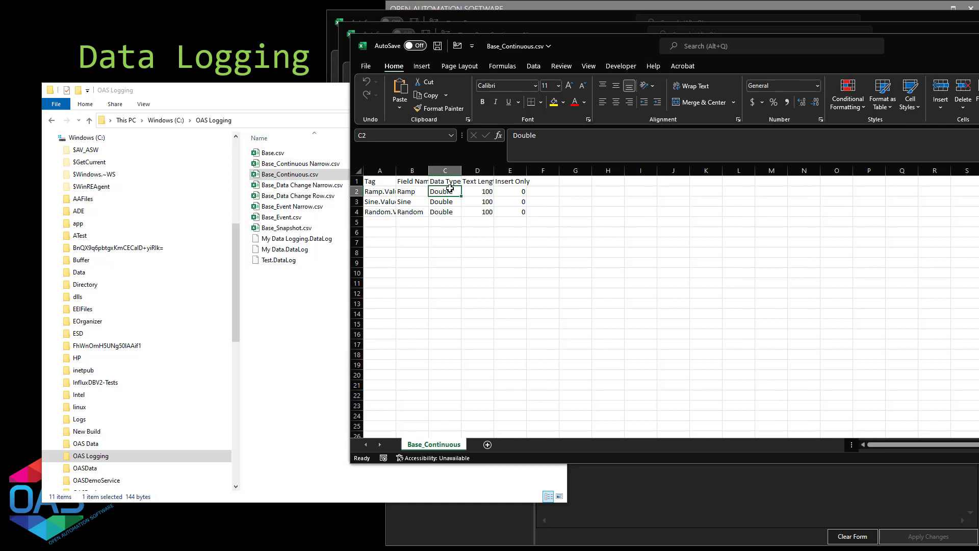
click(483, 182)
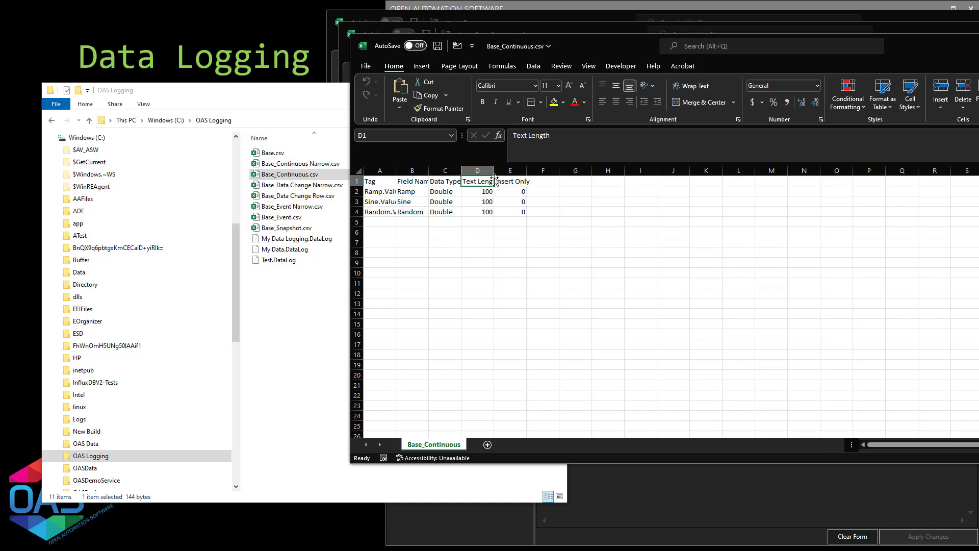
click(517, 180)
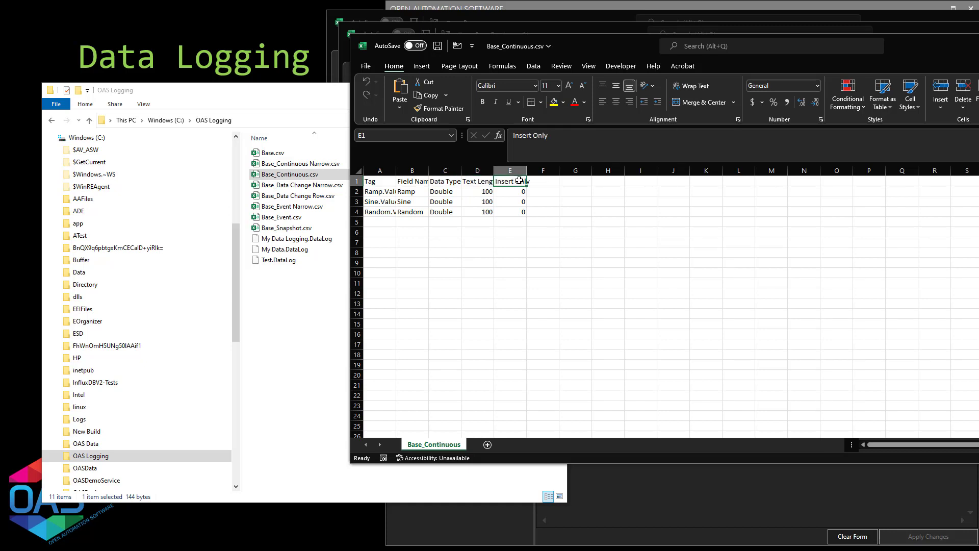
click(517, 190)
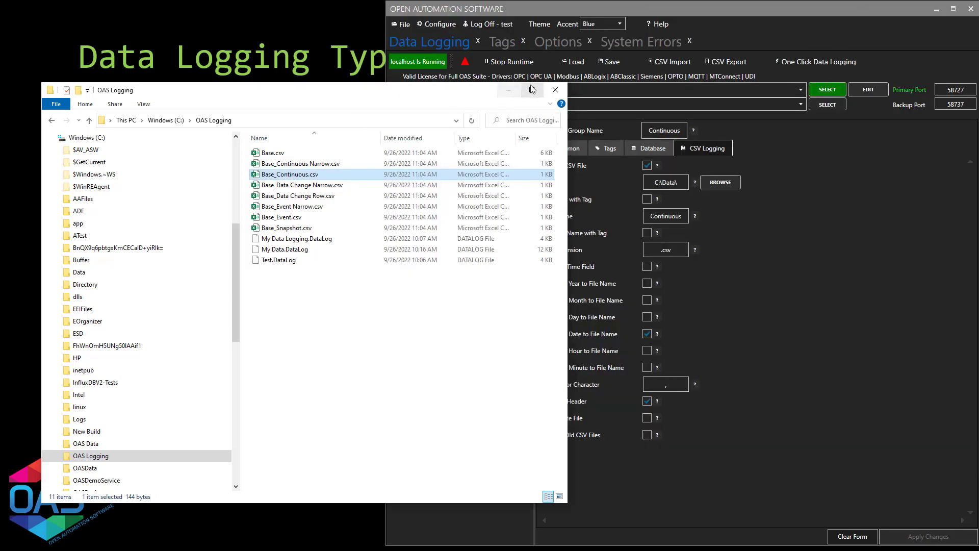
click(554, 92)
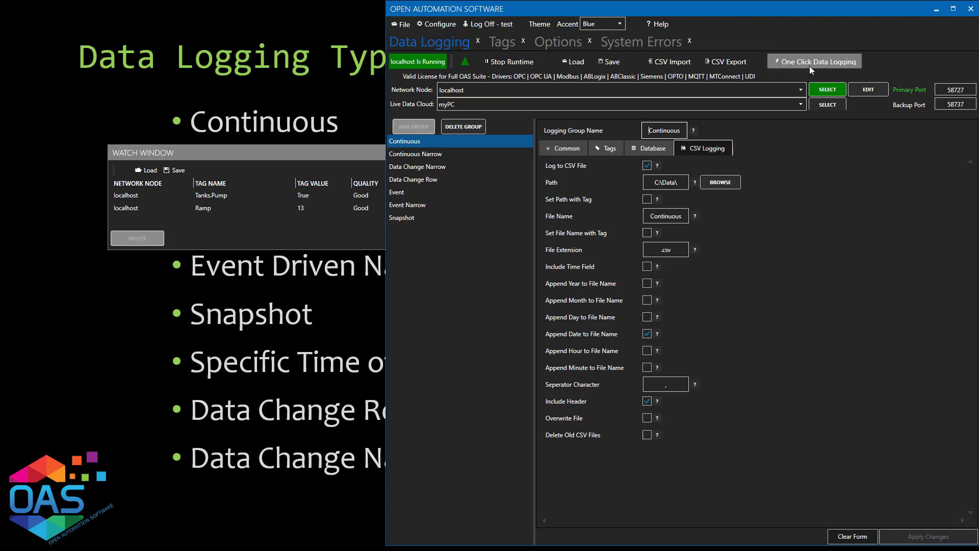
Step: Open One Click Data Logging and browse the tag groups on the localhost node without choosing one
click(80, 388)
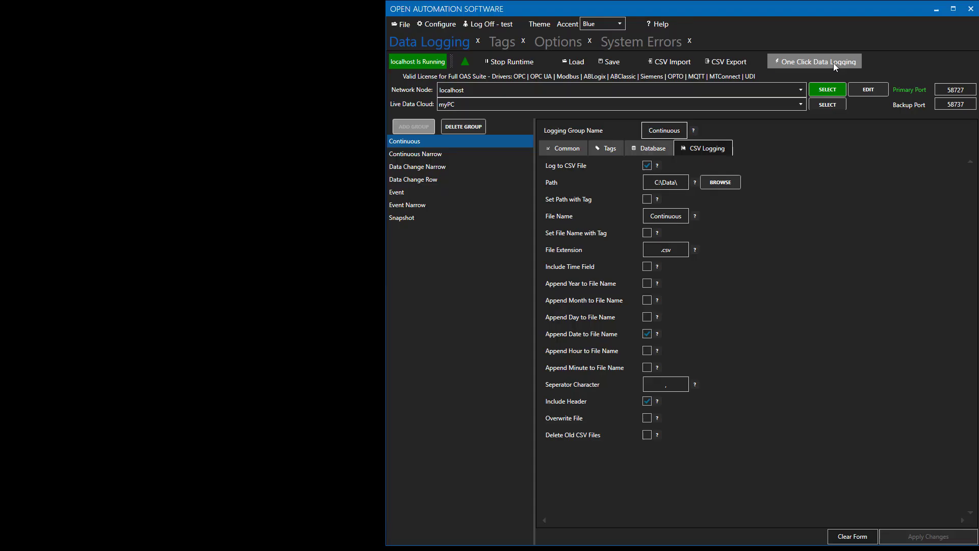
click(833, 63)
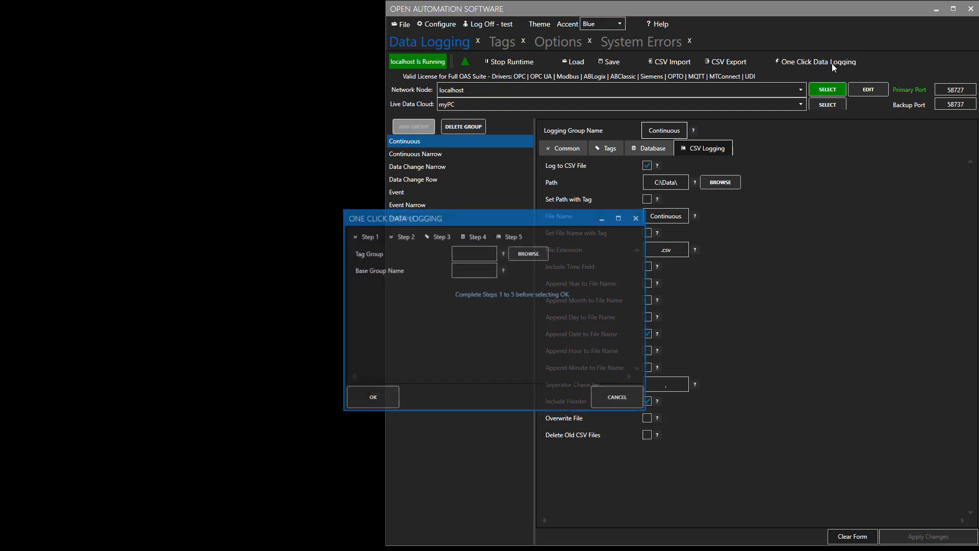
click(455, 254)
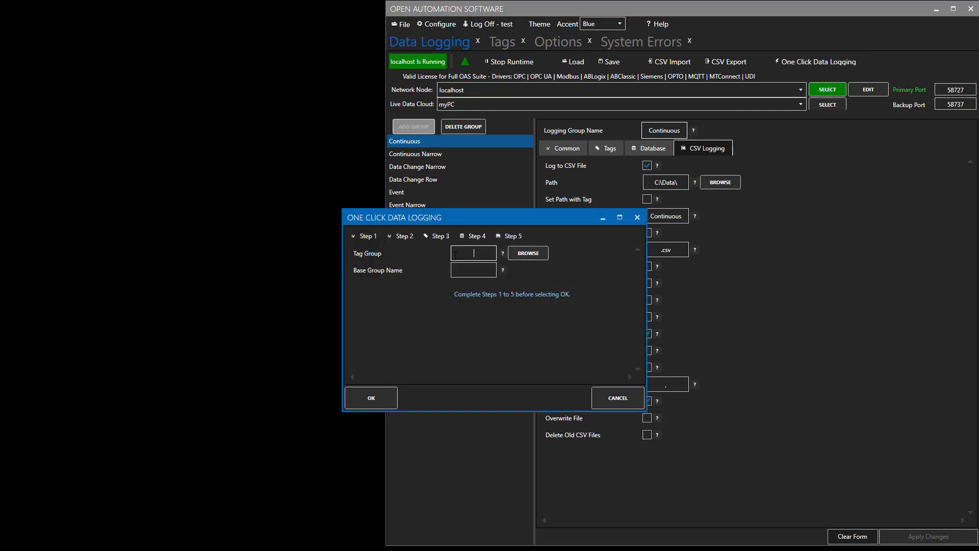
click(528, 254)
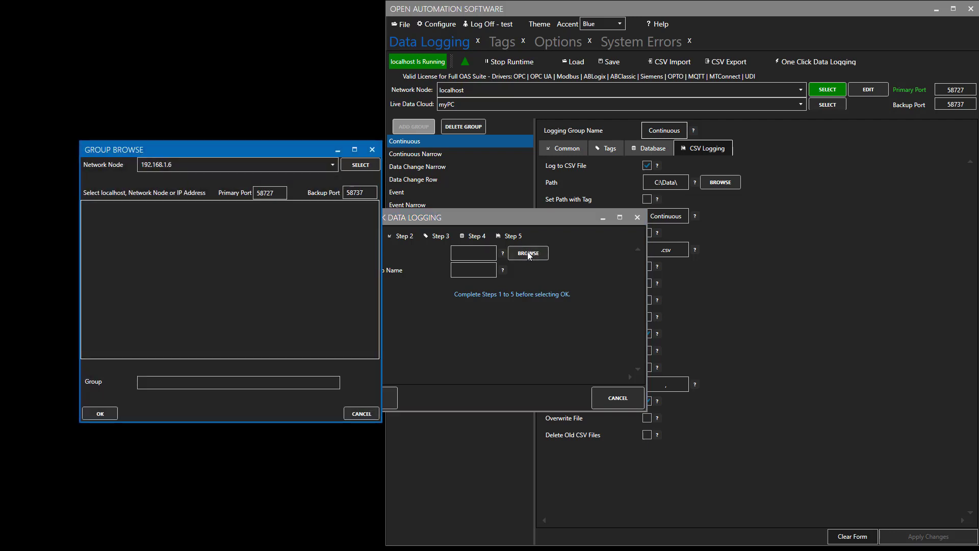
click(329, 164)
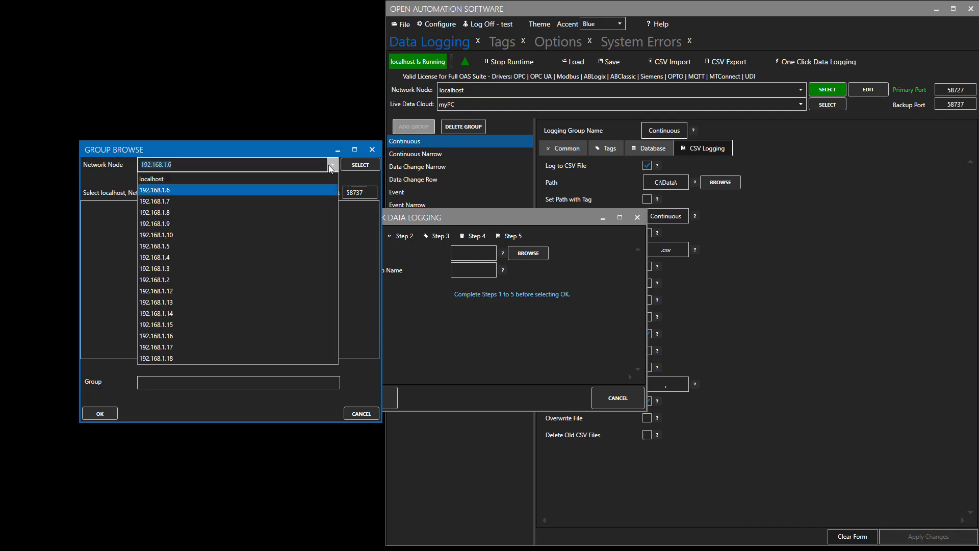
click(202, 179)
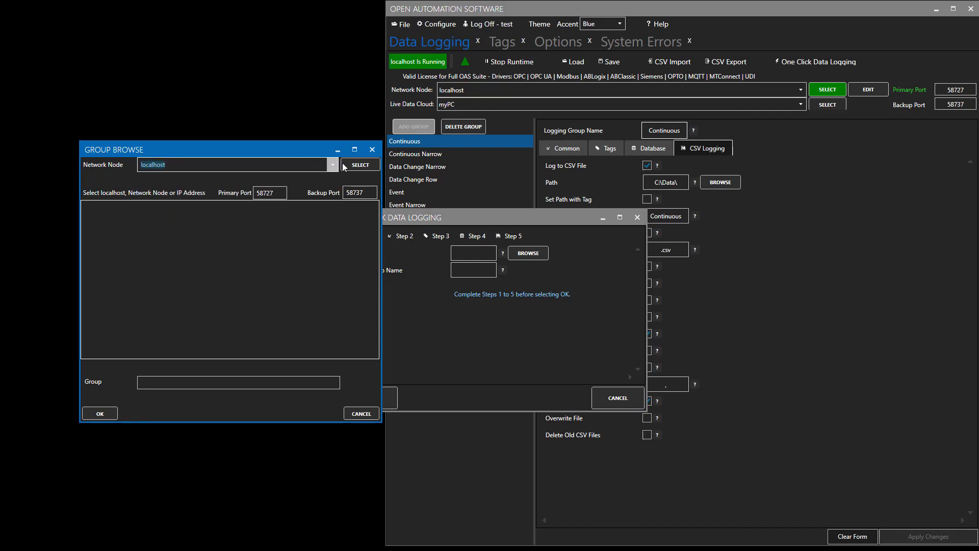
click(360, 165)
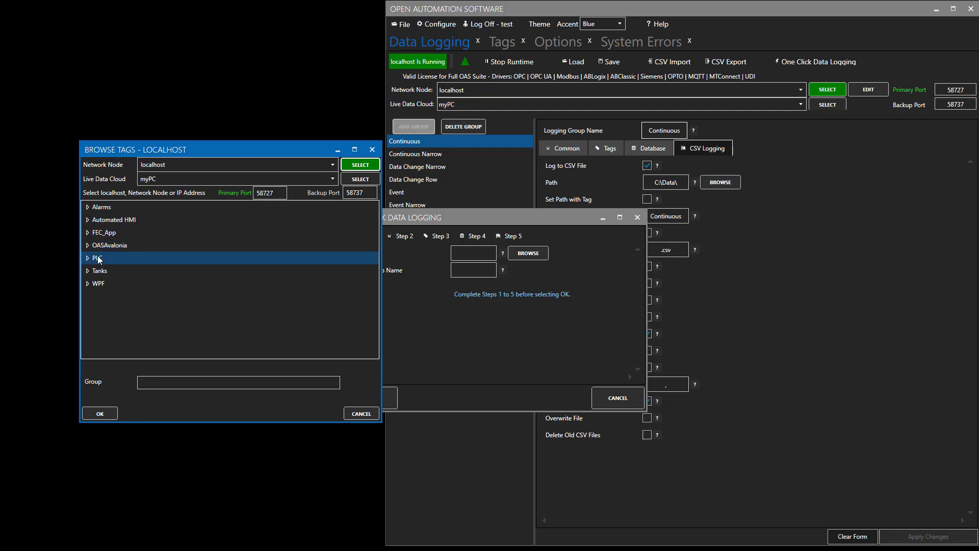
click(361, 414)
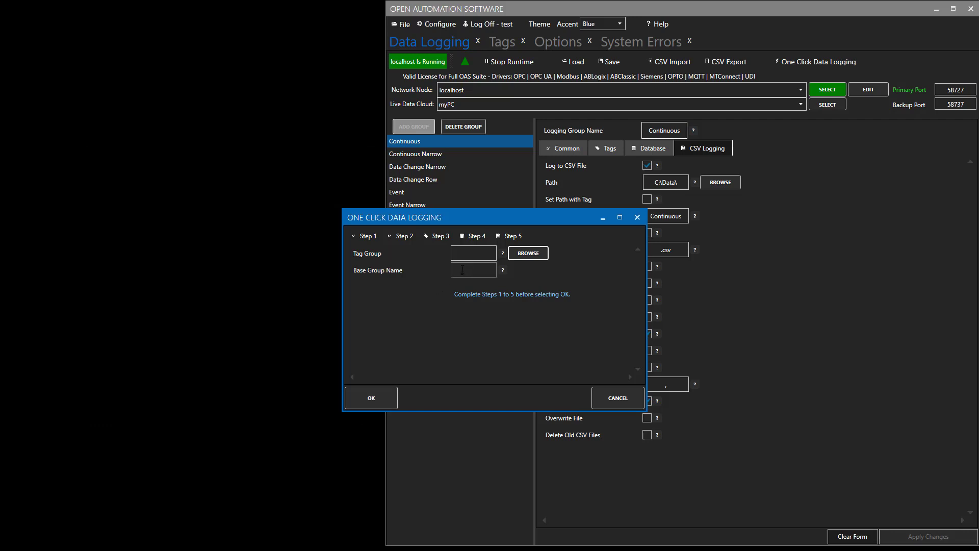
Step: Set the base group name to OneClickData and check the available logging types in Step 2
click(472, 269)
text(OneClickData)
click(401, 236)
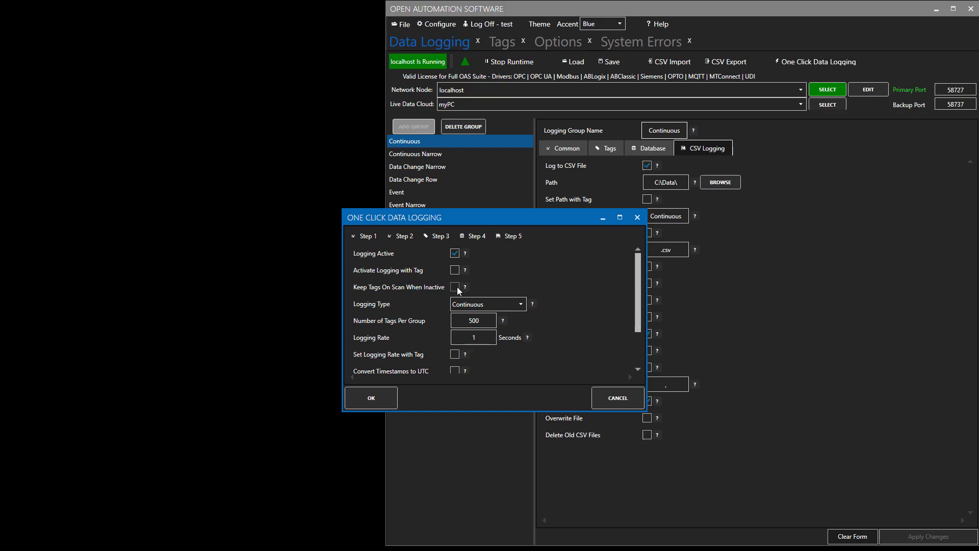
click(476, 305)
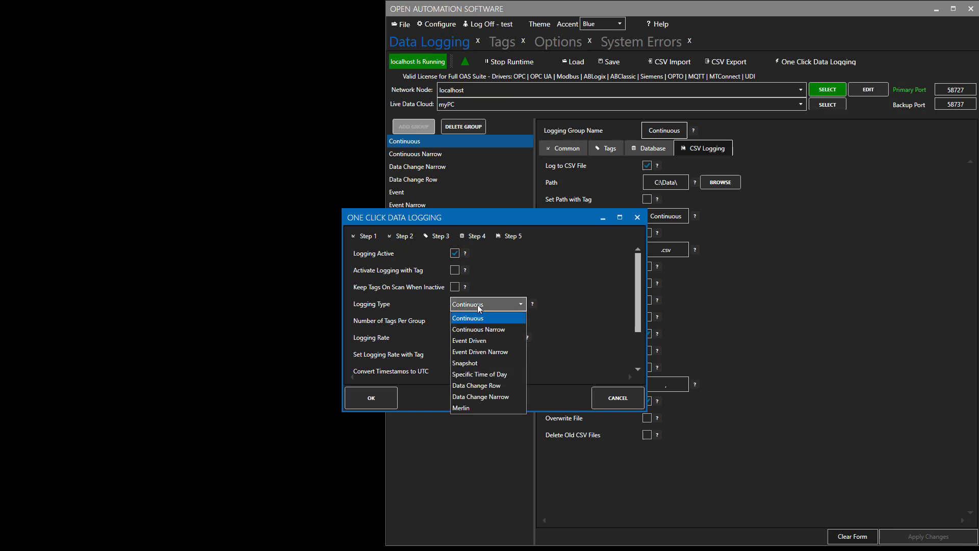
click(564, 307)
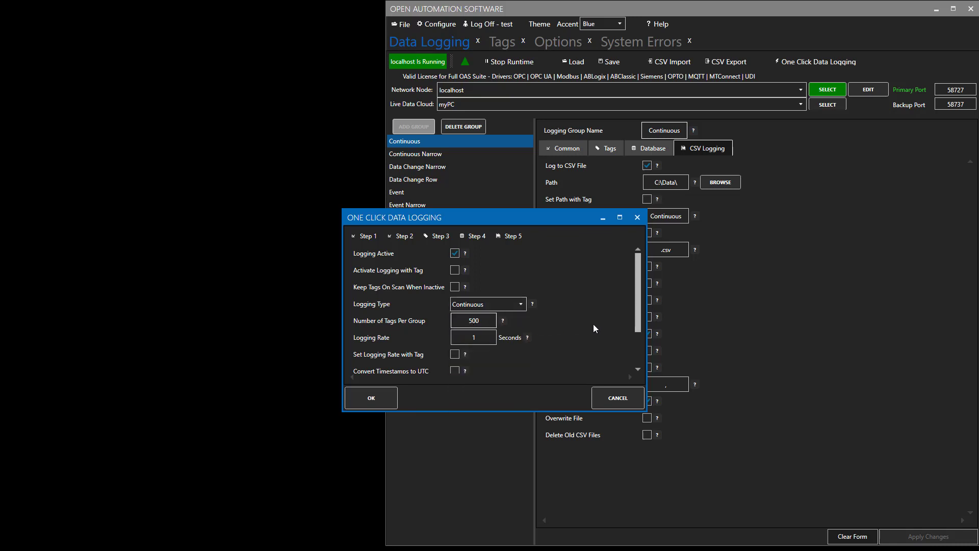
Step: Set the number of tags per group to 10 for the Continuous logging type
key(BackSpace)
text(10)
click(486, 322)
double_click(479, 321)
Step: Try the Continuous Narrow logging type and return the setting to Continuous
click(491, 305)
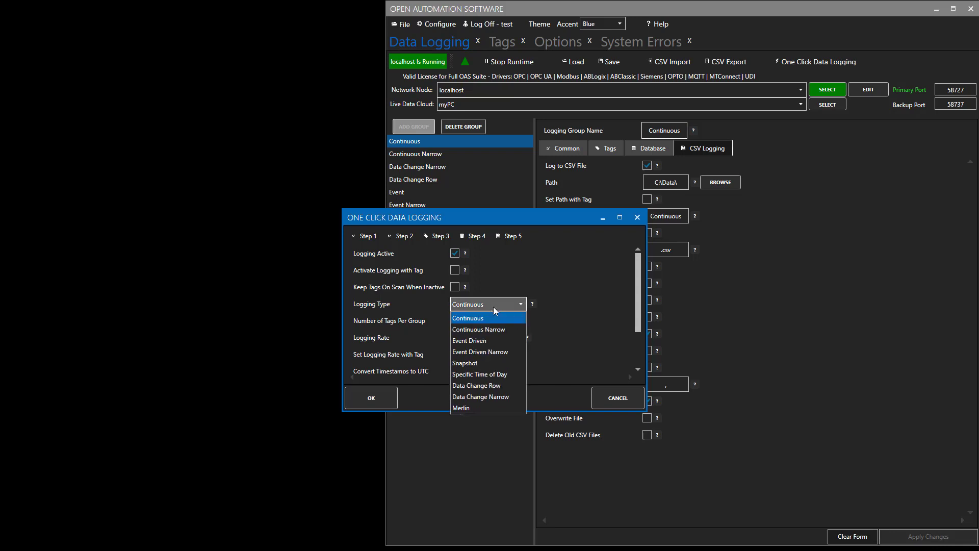
click(484, 329)
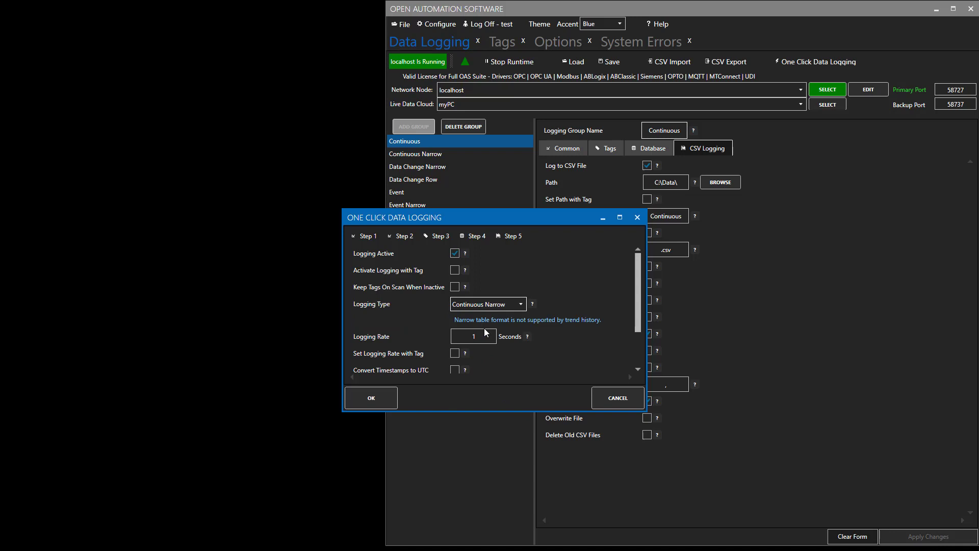
click(510, 303)
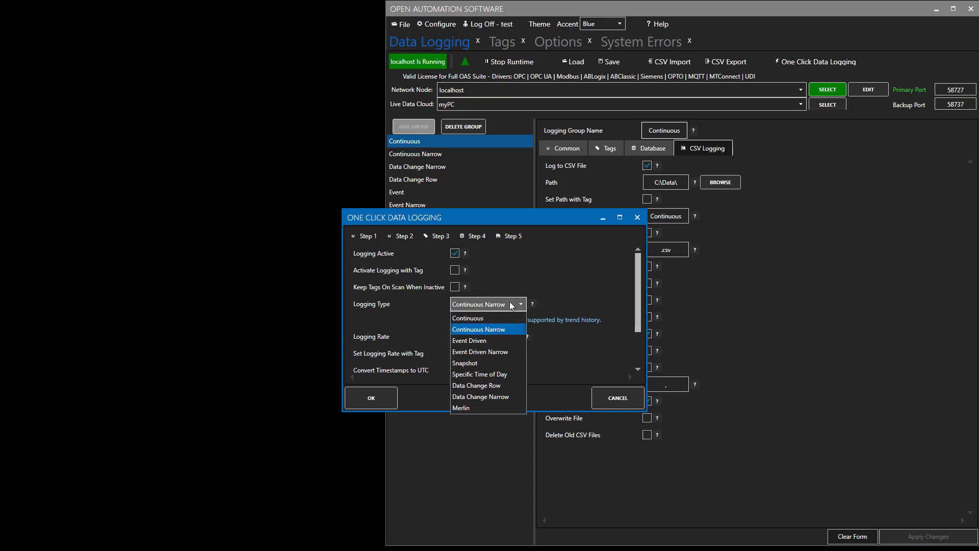
click(487, 317)
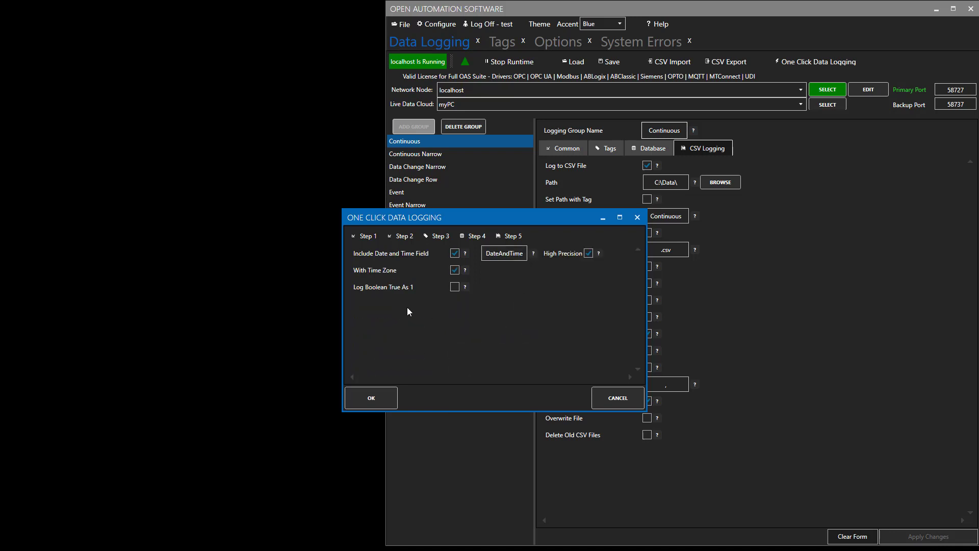
Step: Enable Log to Database in Step 4, and look up the server name in SQL Server Management Studio's connection settings
click(473, 235)
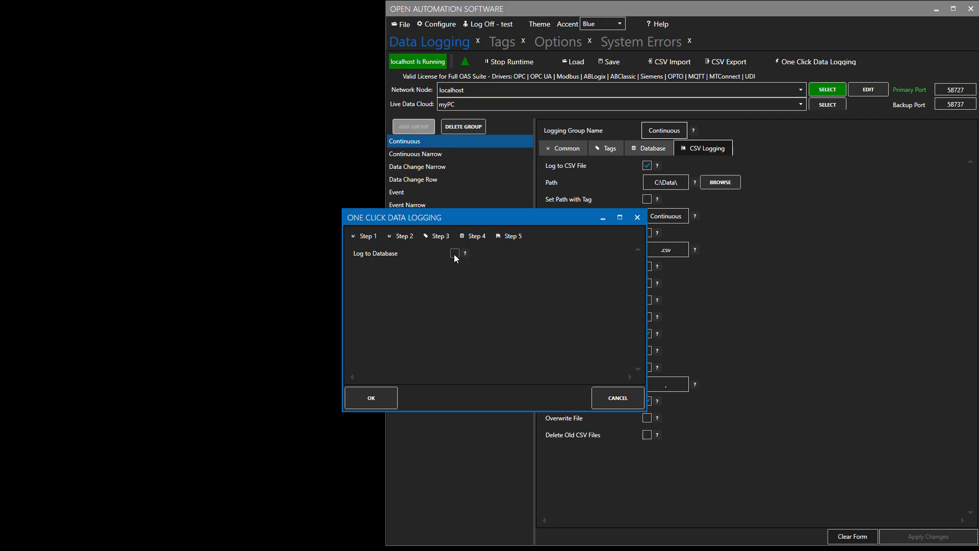
click(454, 253)
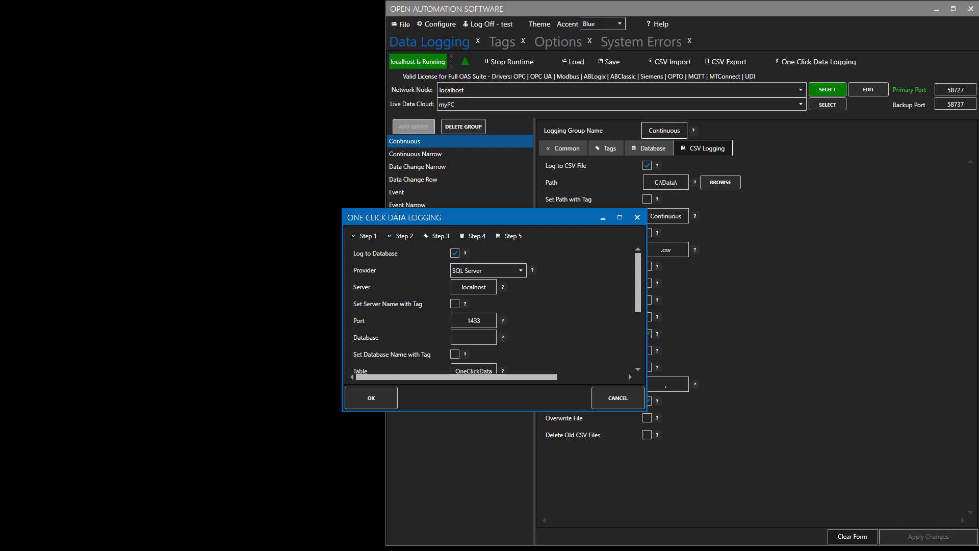
key(alt+Tab)
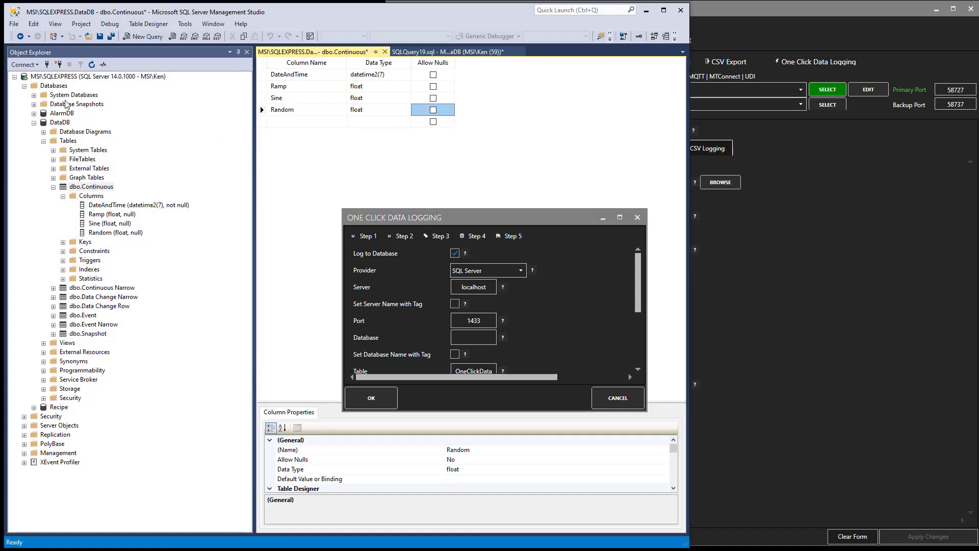
click(53, 77)
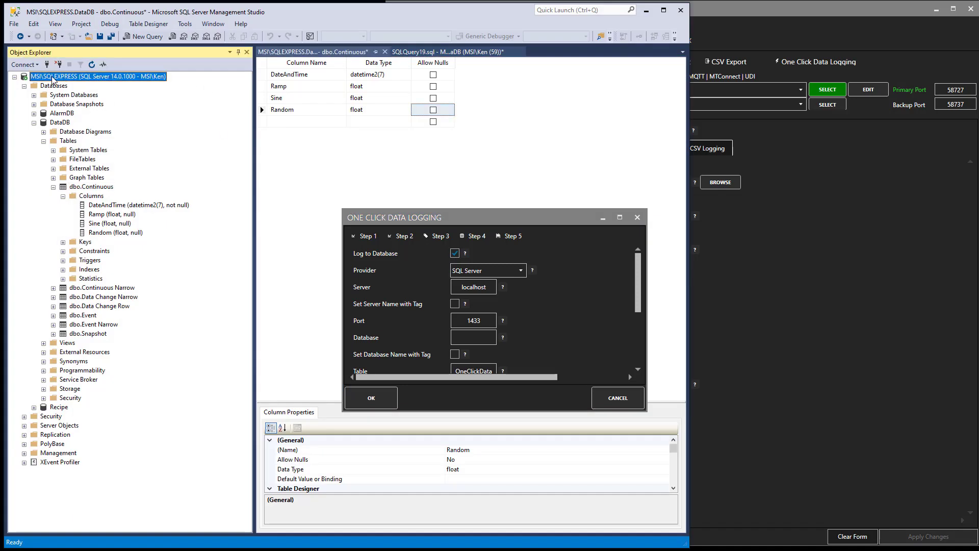
right_click(54, 78)
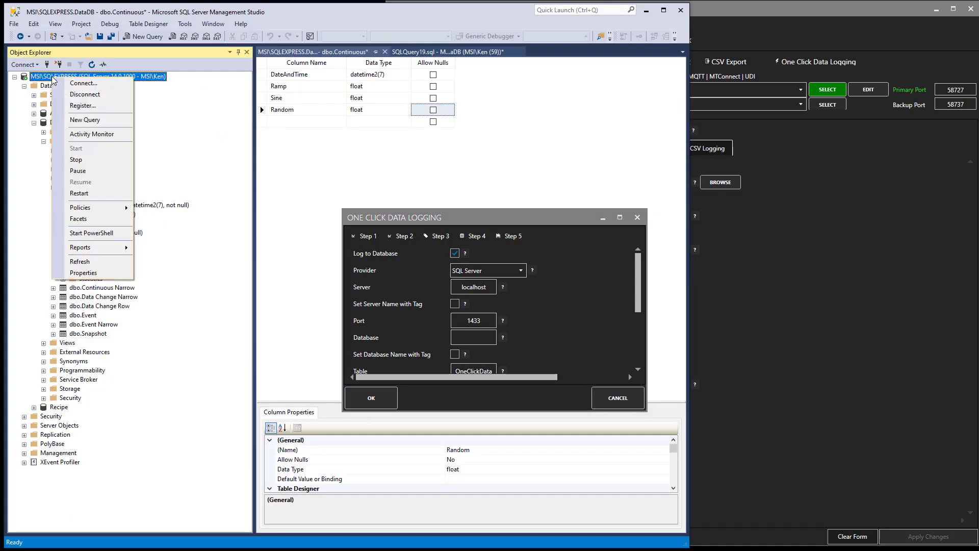
click(82, 83)
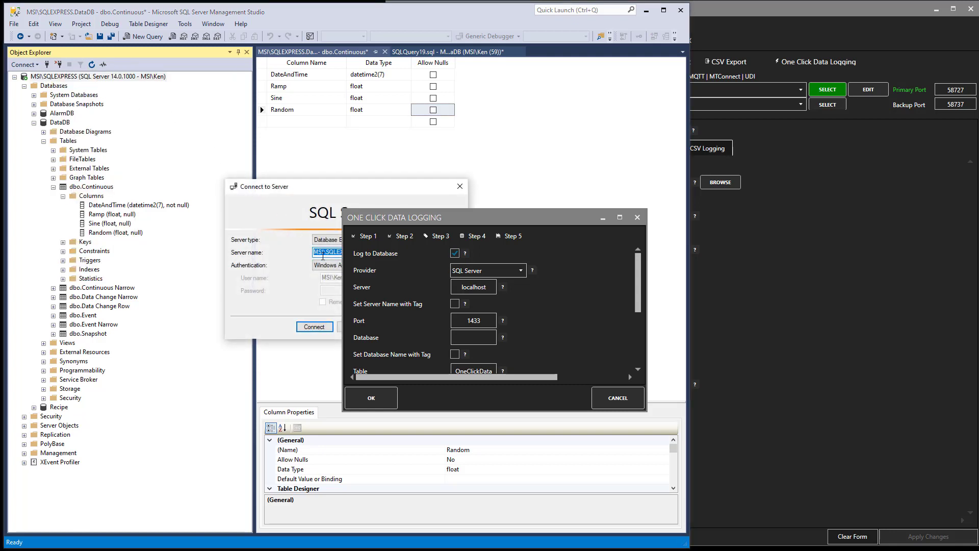
drag(338, 190, 88, 183)
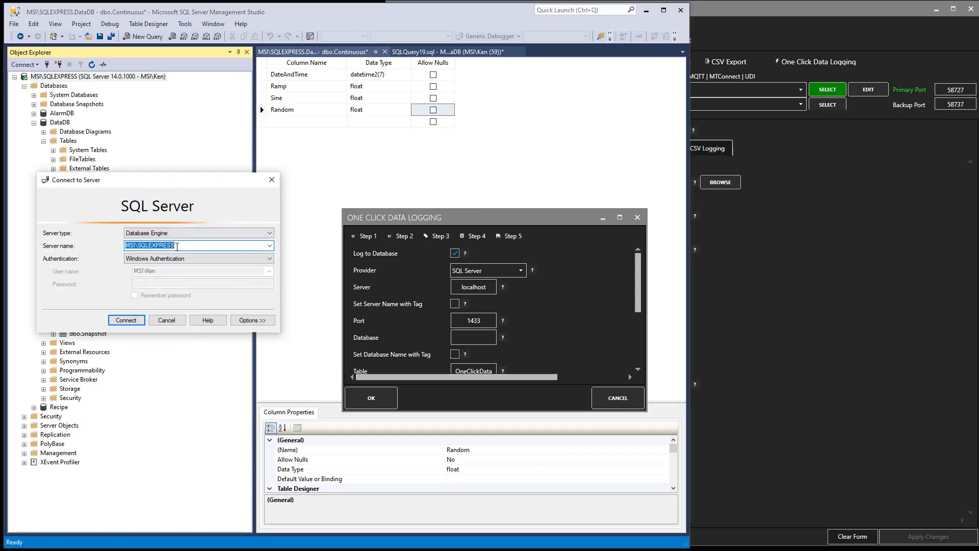
click(167, 320)
Step: Set the logging server to MSI\SQLEXPRESS and the database to DataDB, and check the OneClickData table name
double_click(474, 286)
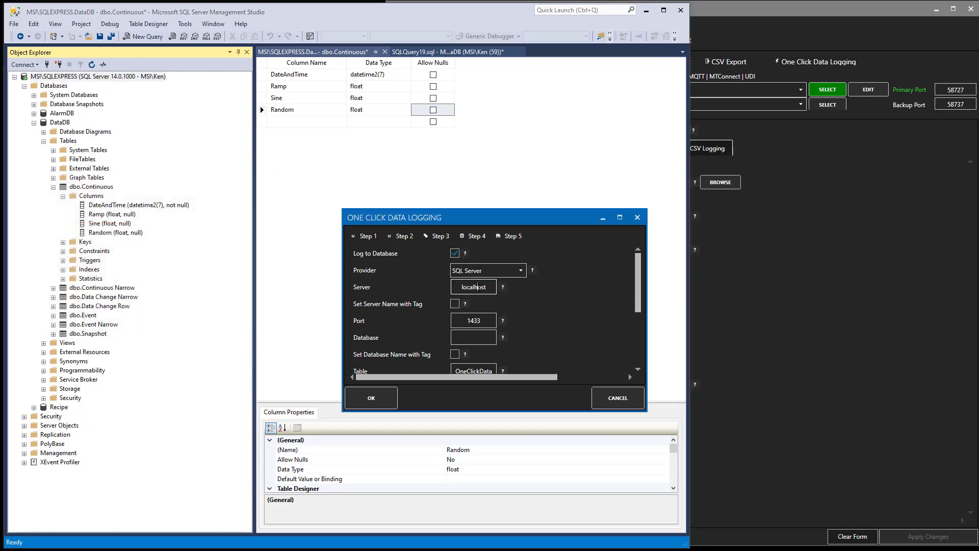
text(MSI\SQLEXPRESS)
click(473, 340)
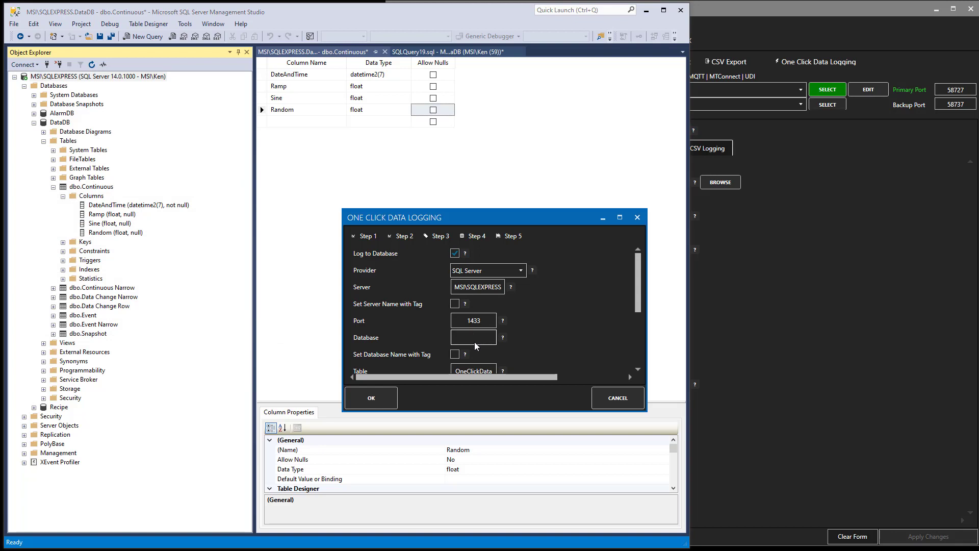
text(DataDB)
scroll(474, 345, down, 2)
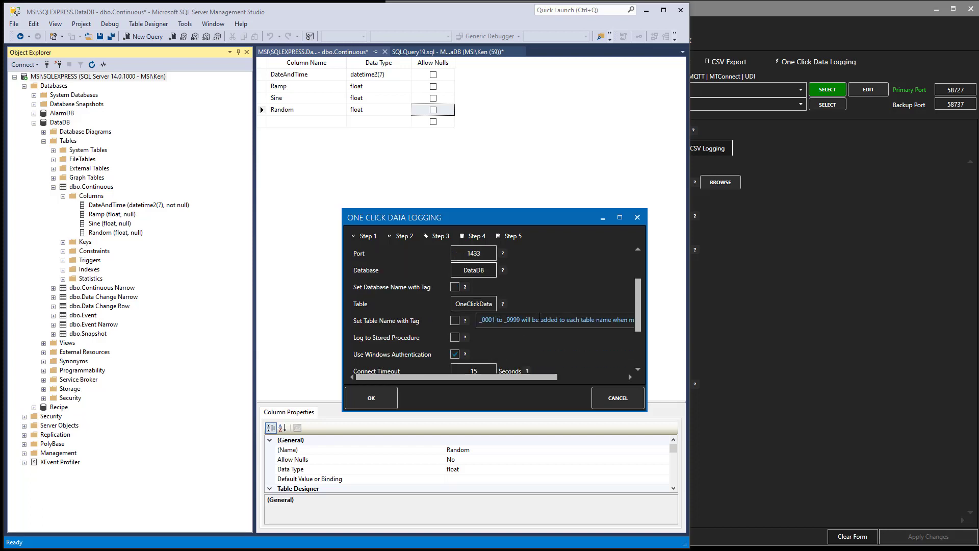
click(474, 309)
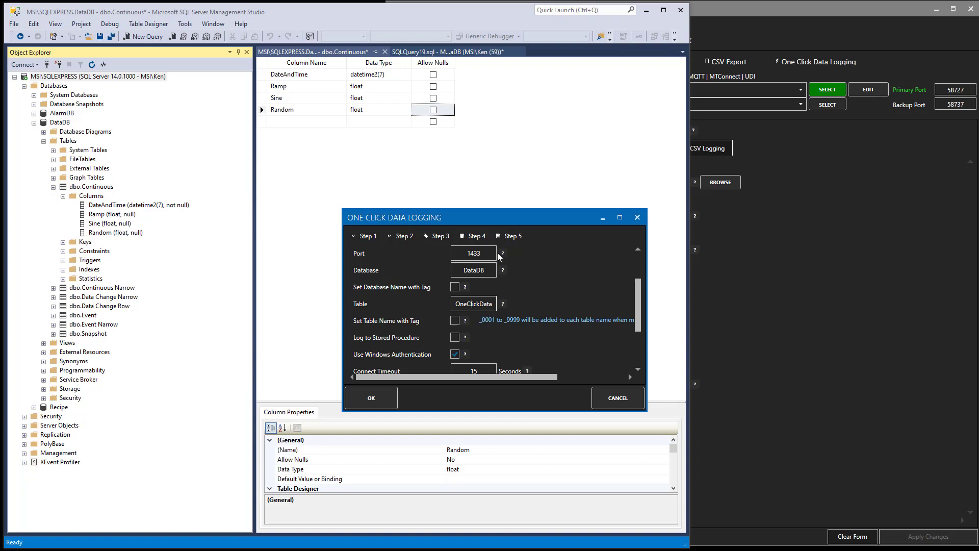
Step: Confirm the One Click Data Logging setup and review the OneClickData group's common, tags and database settings
click(379, 400)
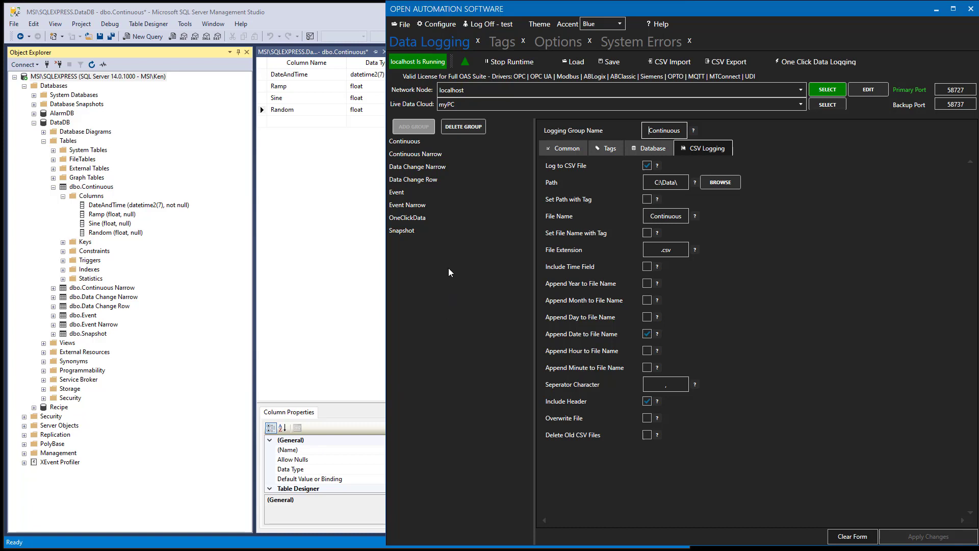
click(413, 220)
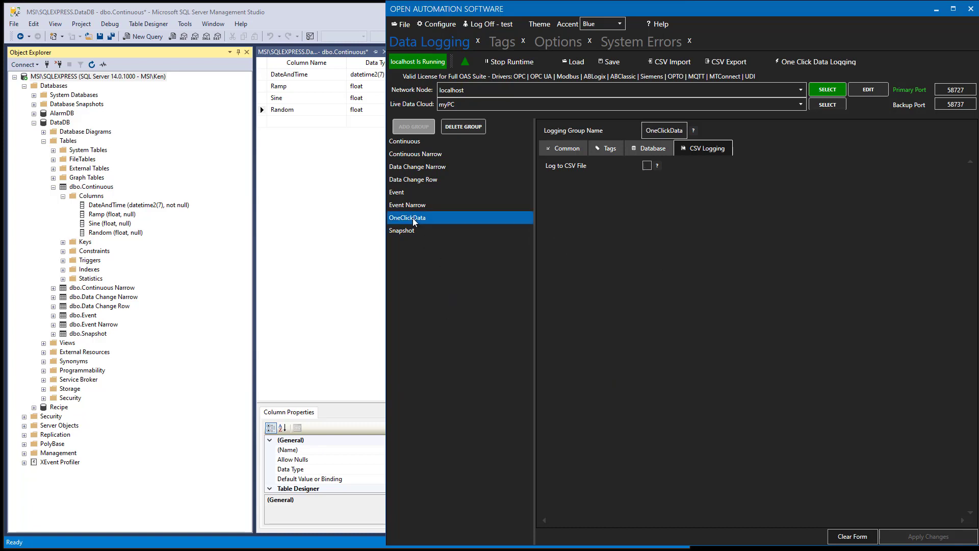
click(570, 148)
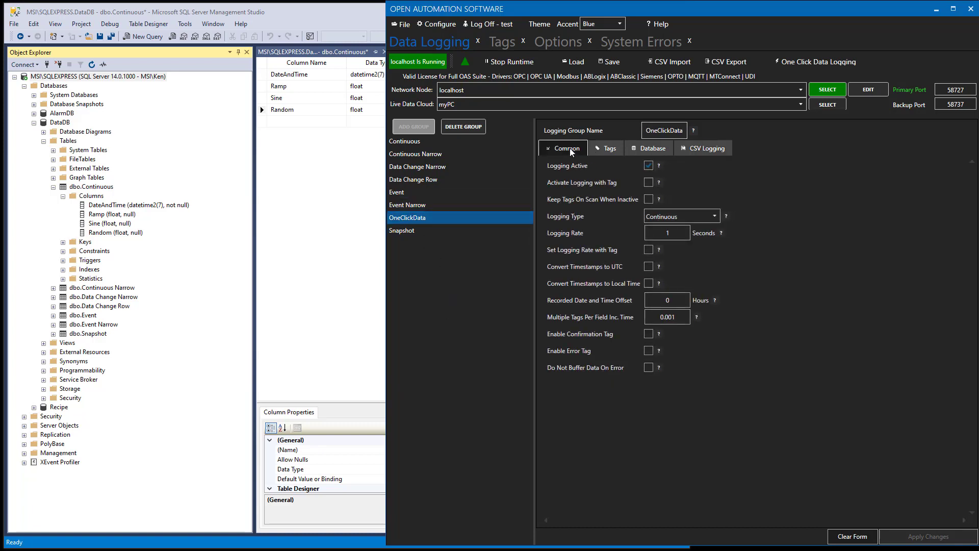
click(599, 146)
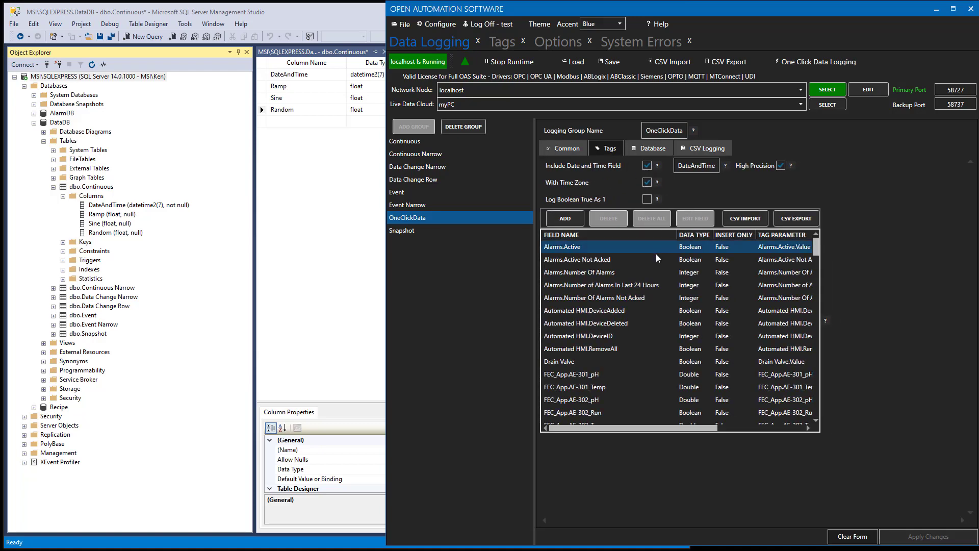
drag(816, 246, 839, 234)
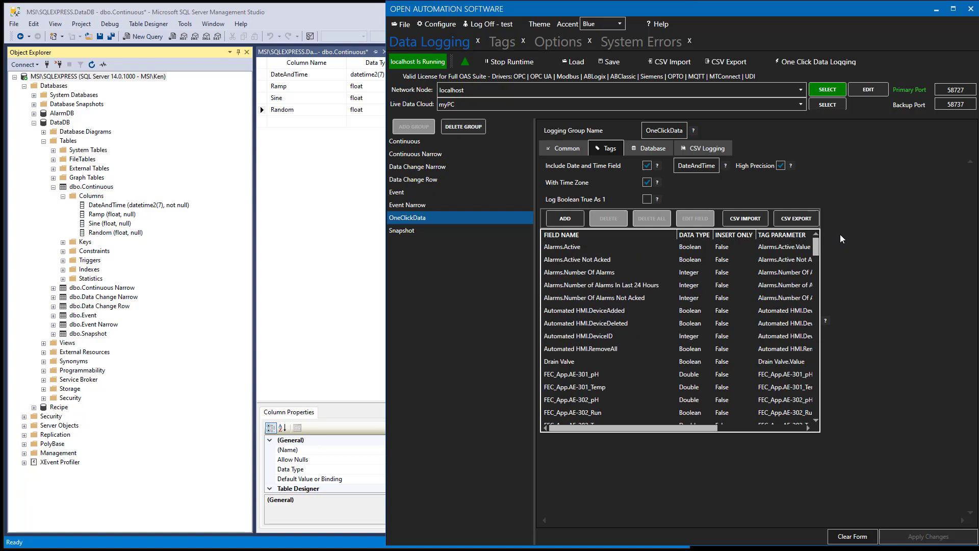
click(647, 148)
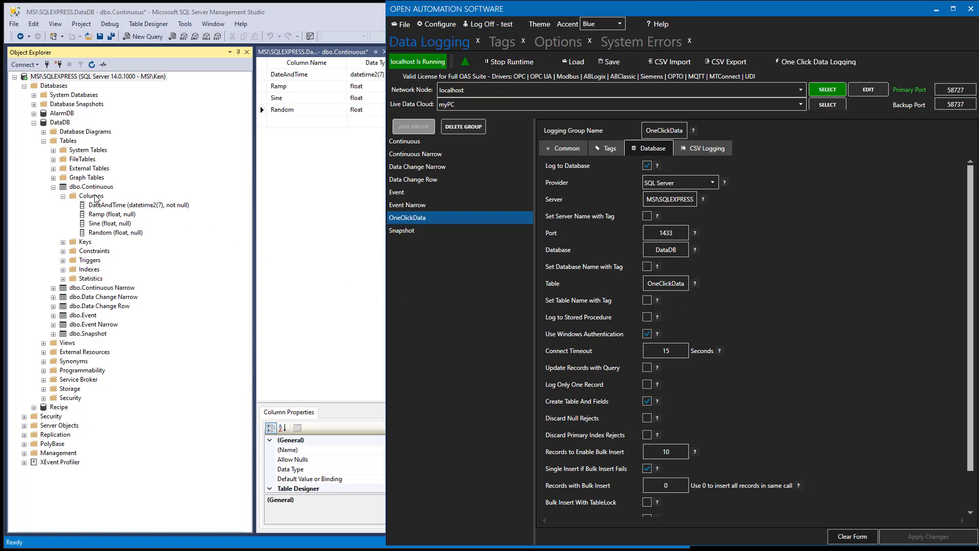
Step: In SQL Server Management Studio, refresh DataDB's tables and query the top 1000 rows of dbo.OneClickData
click(58, 144)
right_click(58, 144)
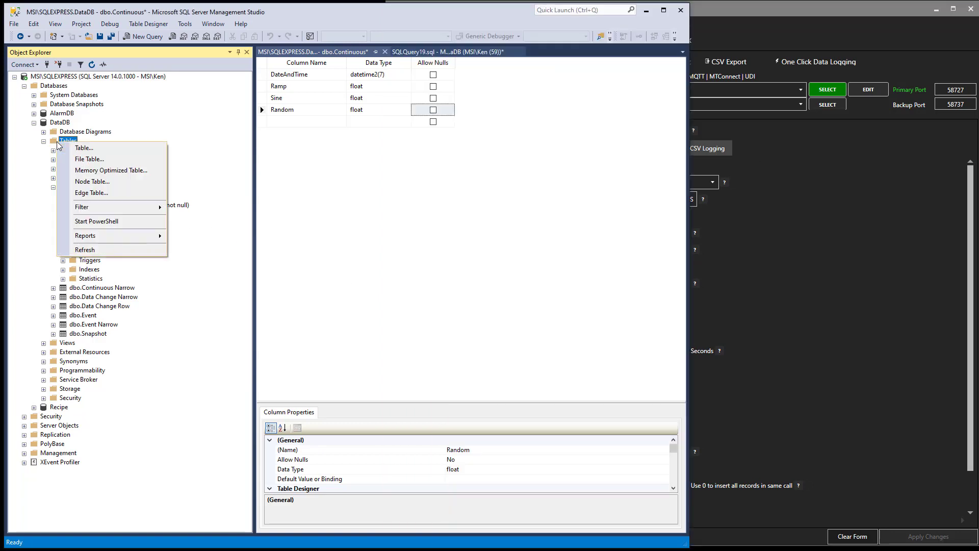
click(85, 250)
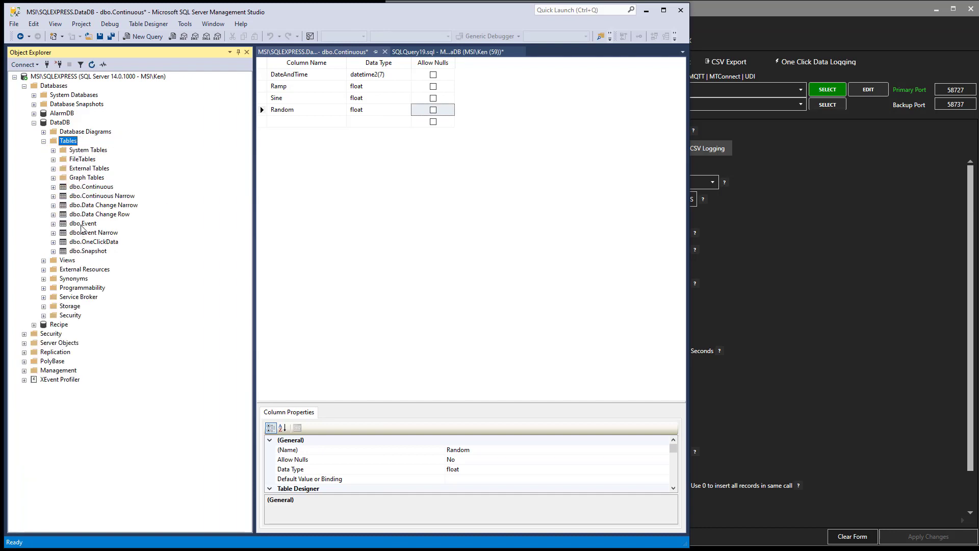
click(84, 242)
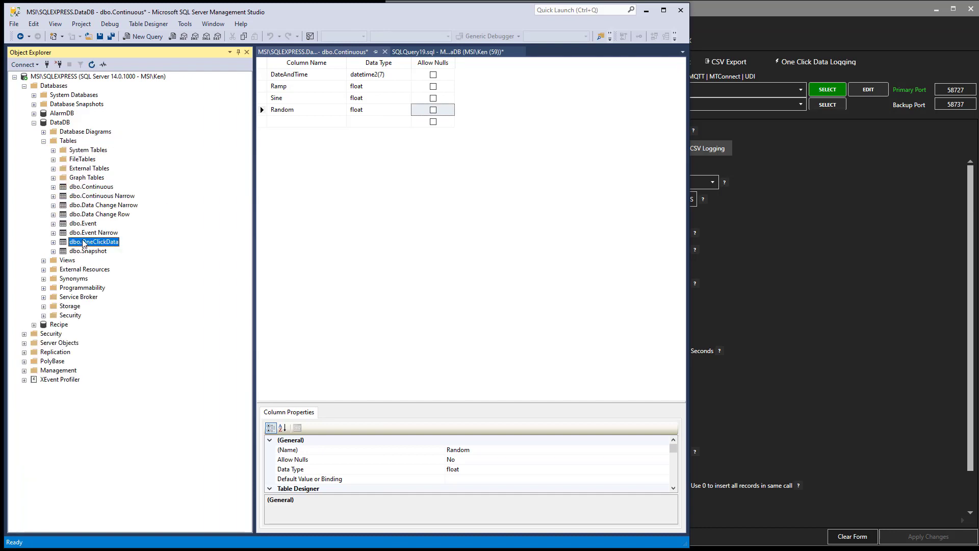
right_click(84, 243)
click(184, 264)
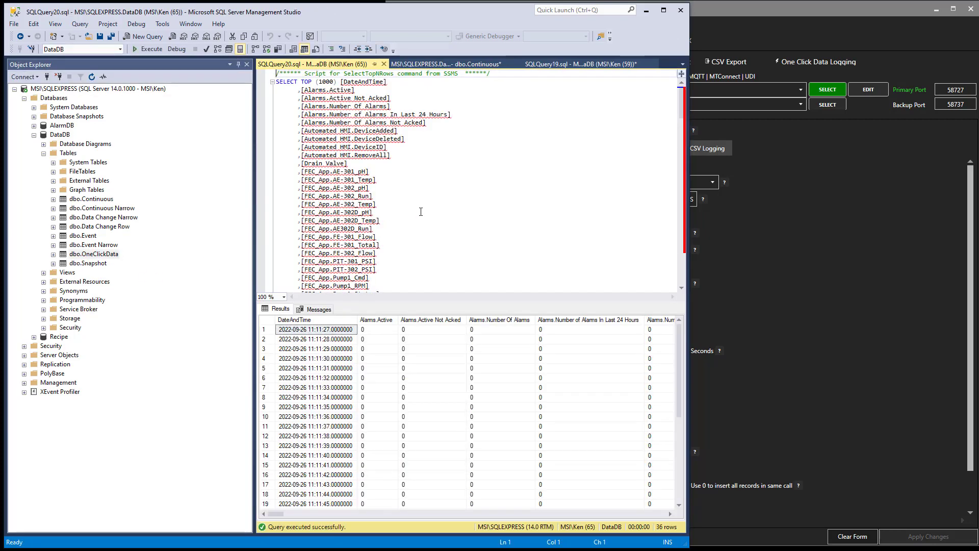
Step: Examine the OneClickData query's full column list down to the FROM clause, and look across the logged rows
scroll(421, 211, down, 15)
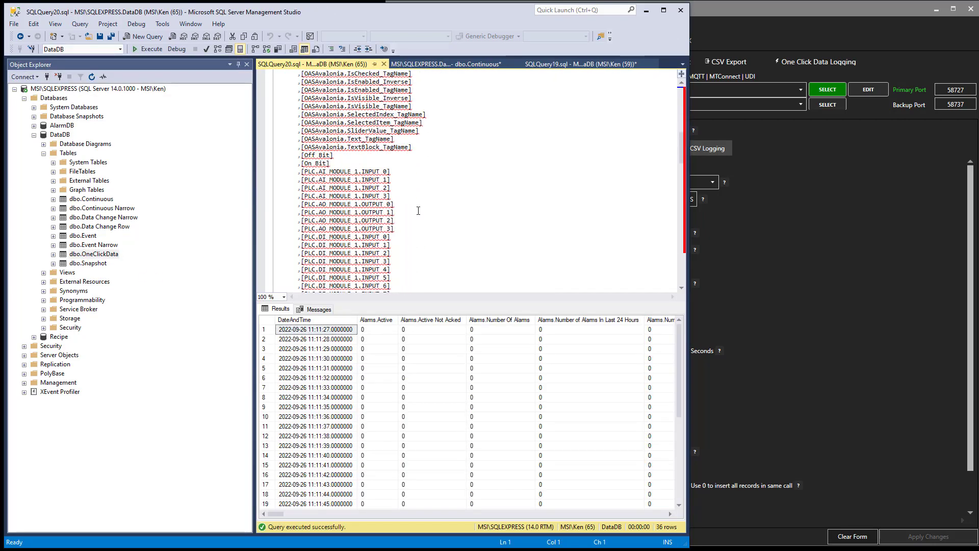
scroll(418, 211, down, 10)
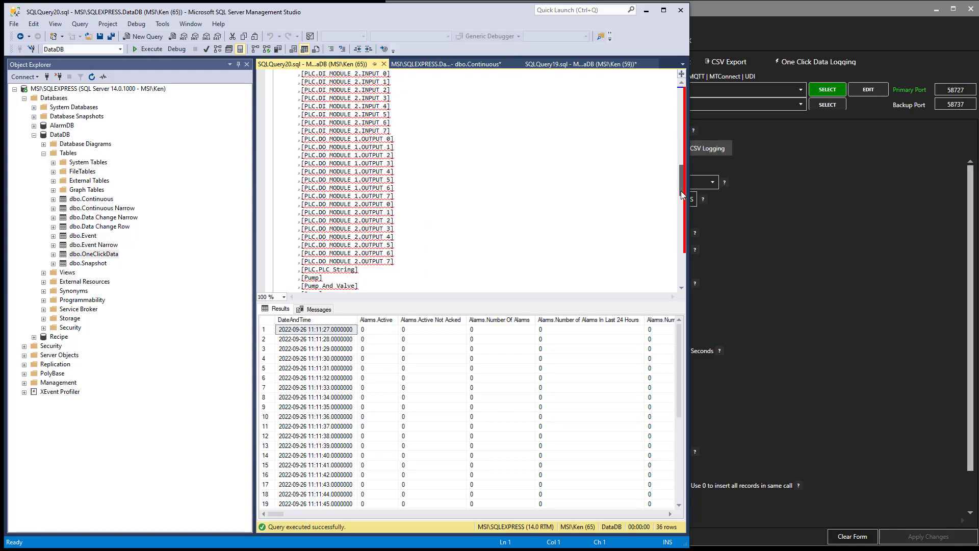
drag(682, 194, 666, 262)
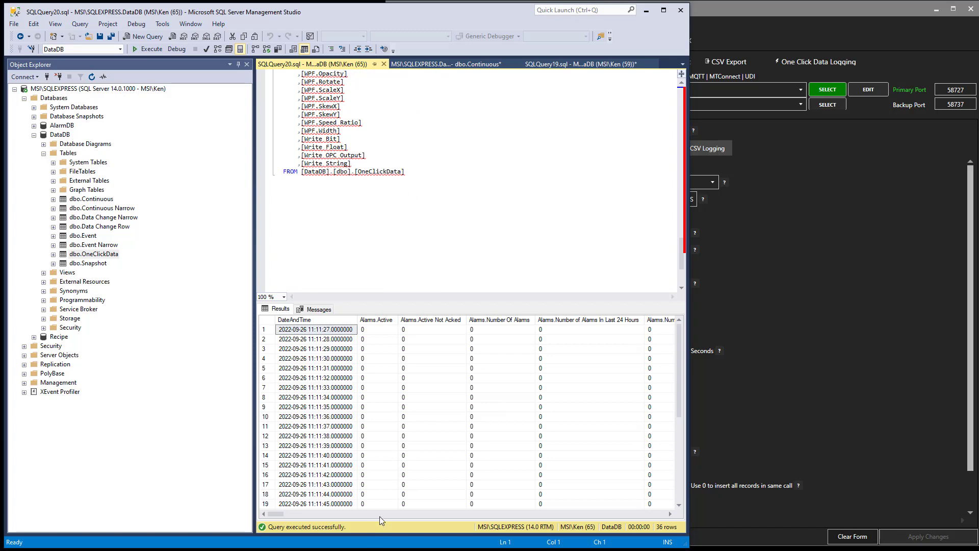
click(308, 513)
drag(293, 519, 266, 528)
click(435, 183)
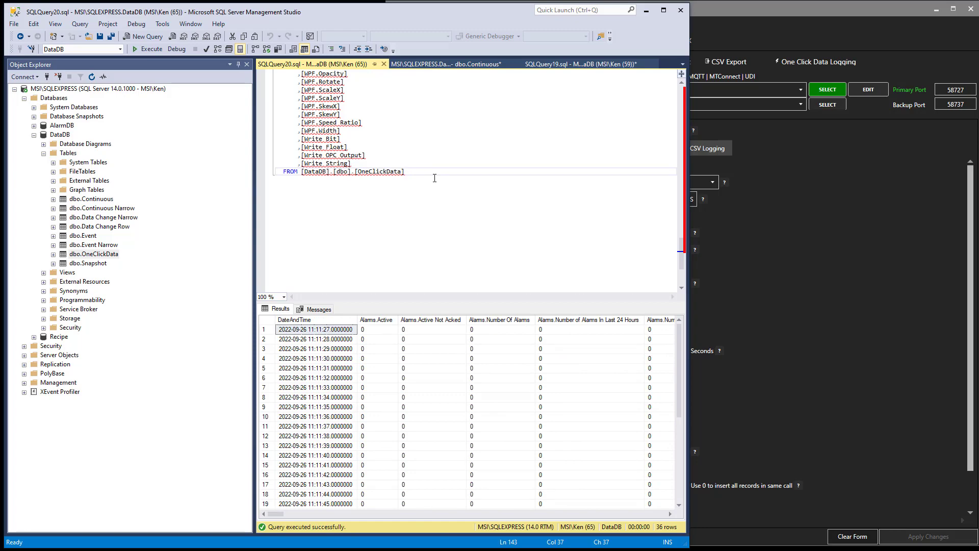
Step: Switch back to Open Automation Software and save the data logging configuration as C:\OAS Logging\My Data.DataLog, replacing the existing file
click(809, 224)
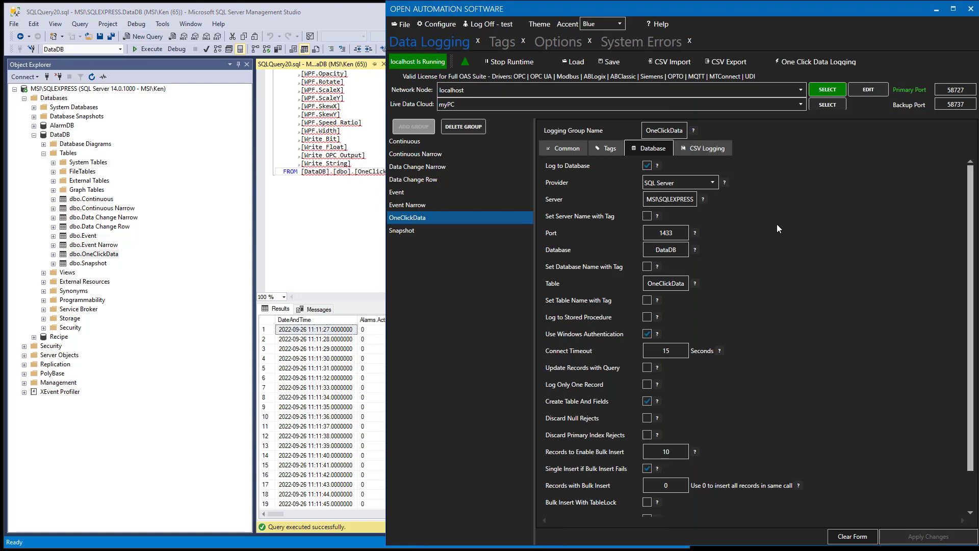
click(603, 151)
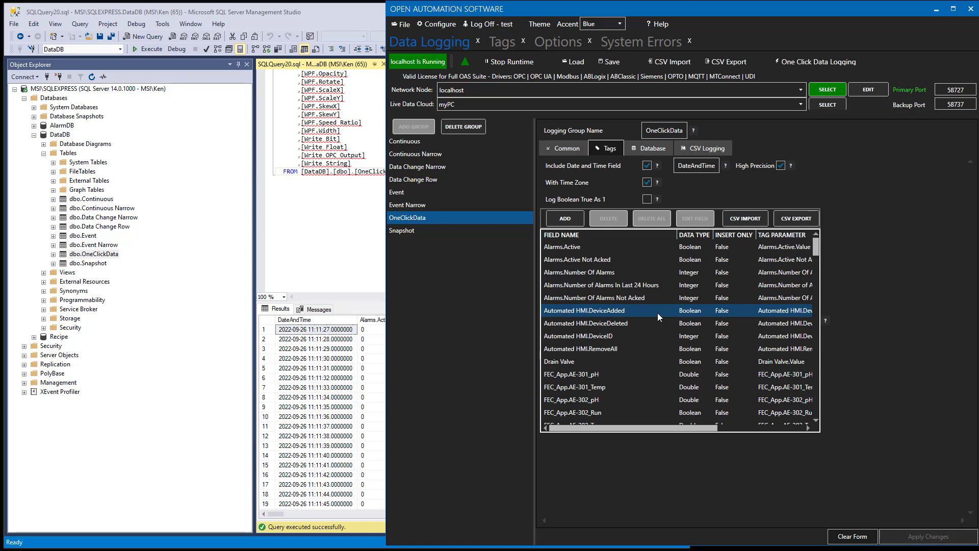
click(606, 62)
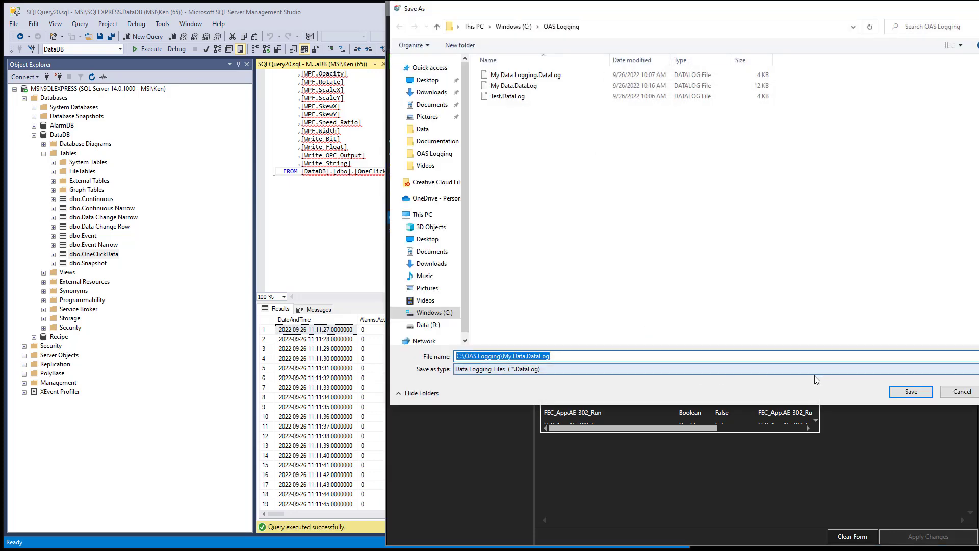
click(911, 392)
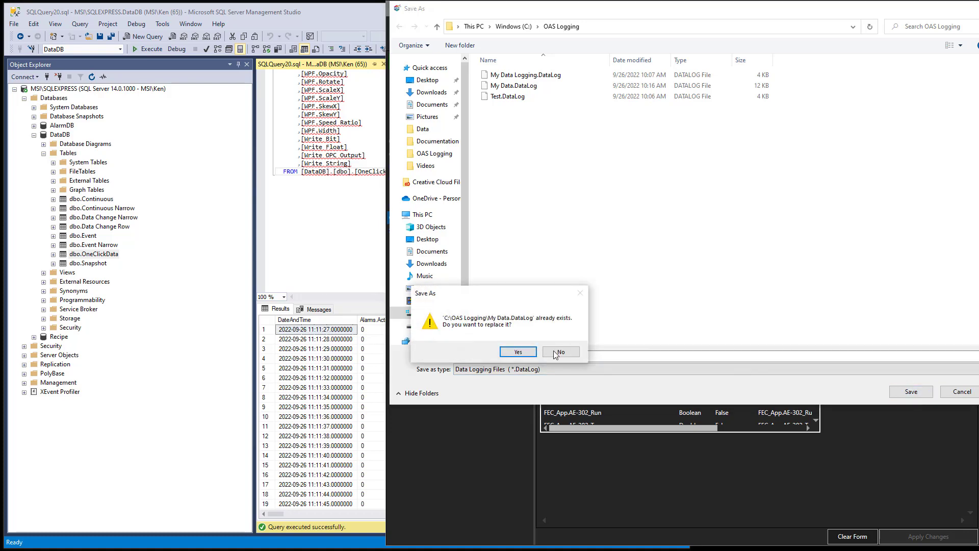
click(514, 351)
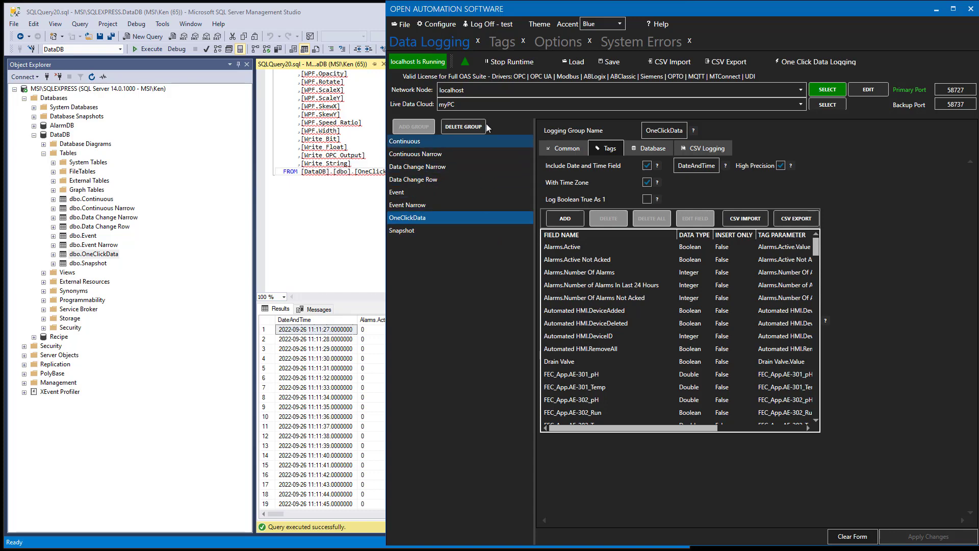
Step: Review the System Logging options, including Log Data Logging Transactions and the transaction log path
click(549, 43)
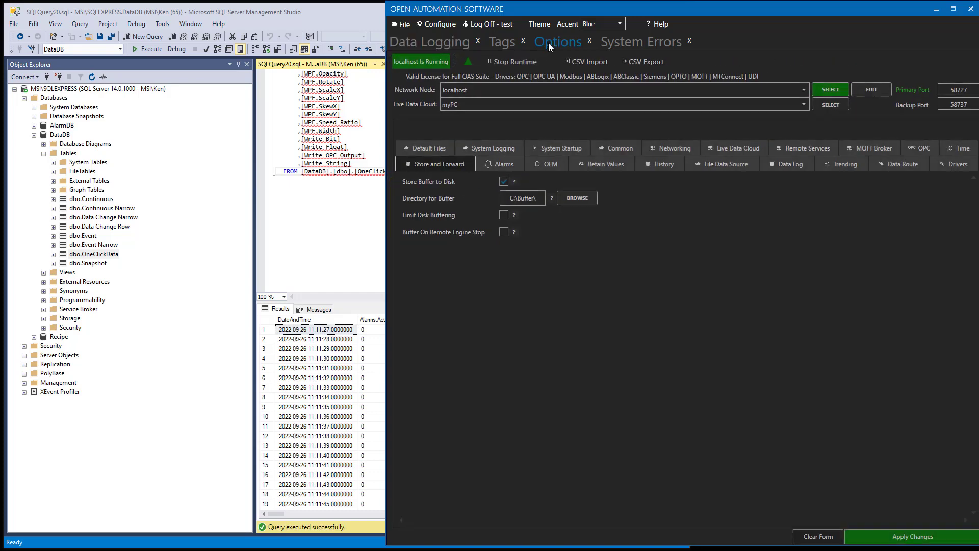
click(489, 148)
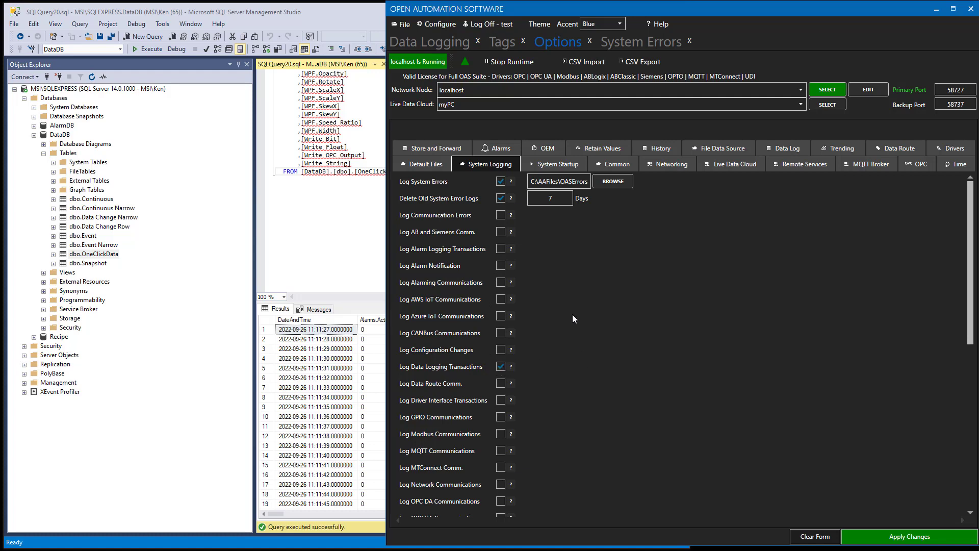
scroll(569, 365, down, 4)
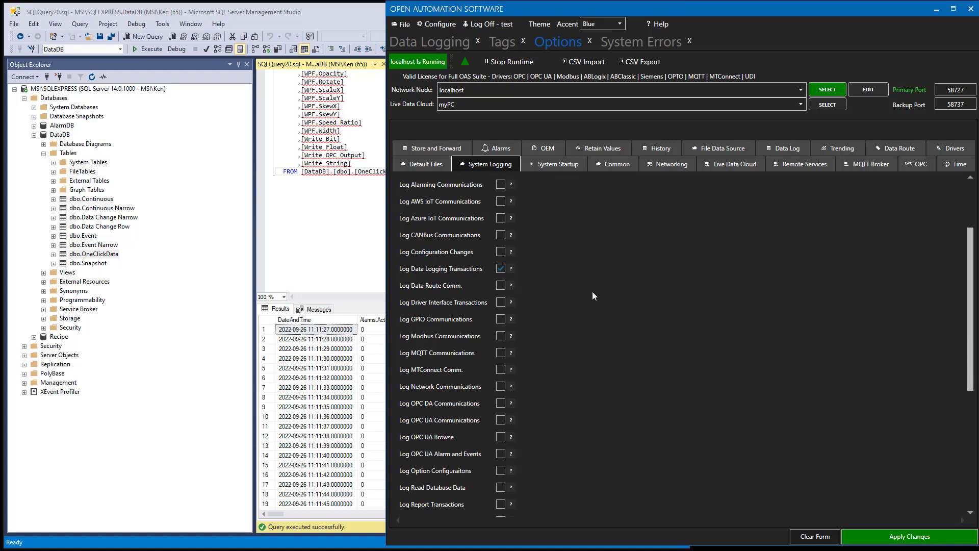
scroll(603, 297, down, 10)
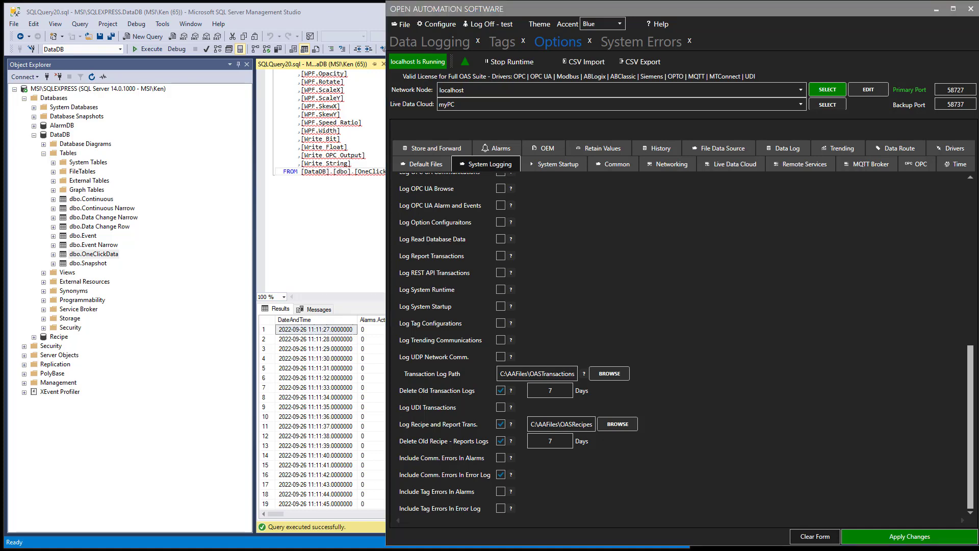
Step: Switch to File Explorer, go to C:\AAFiles and widen the window to show the transaction log file sizes
key(super+e)
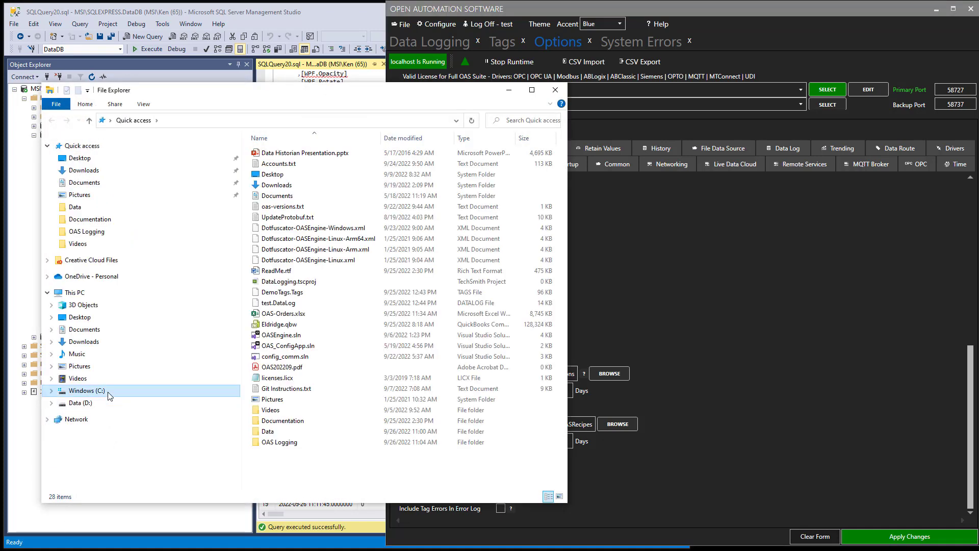
click(108, 392)
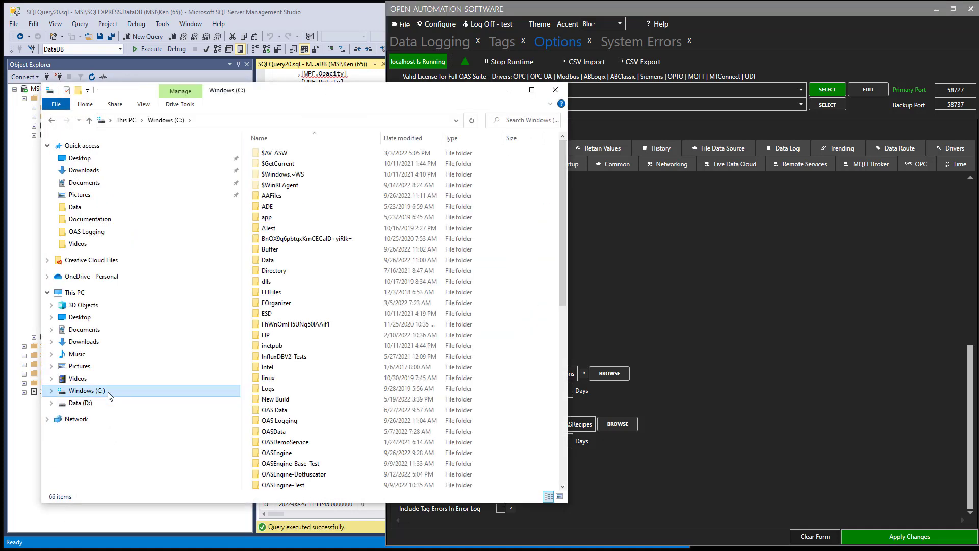
double_click(282, 196)
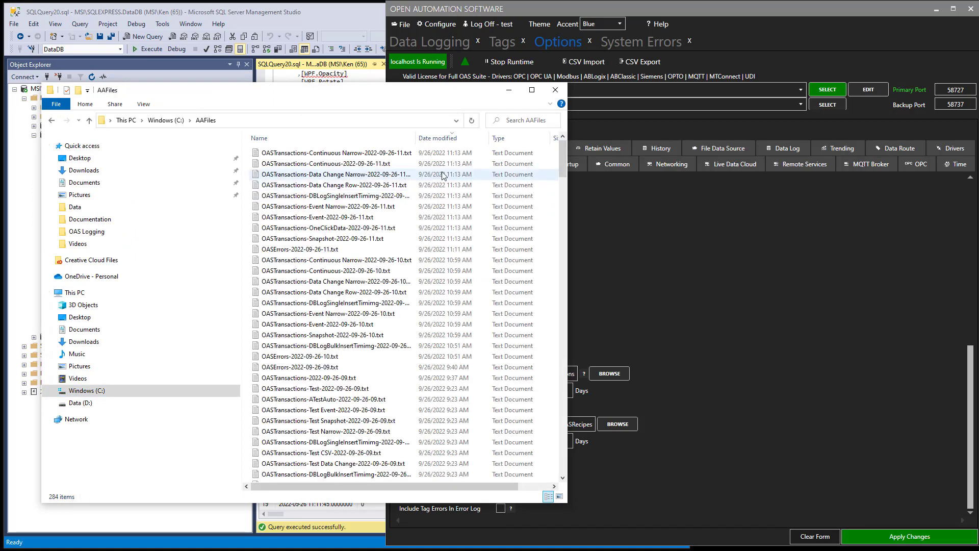
drag(569, 150, 743, 155)
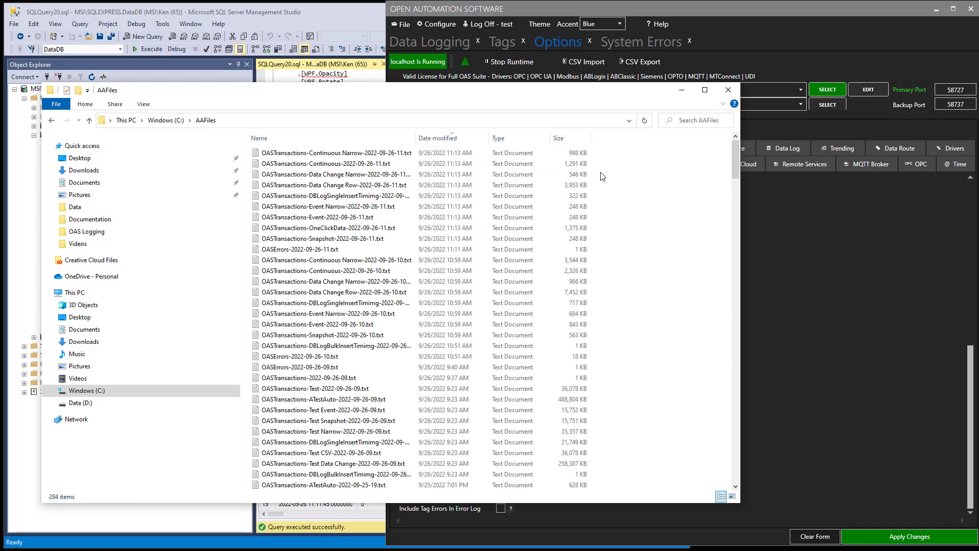
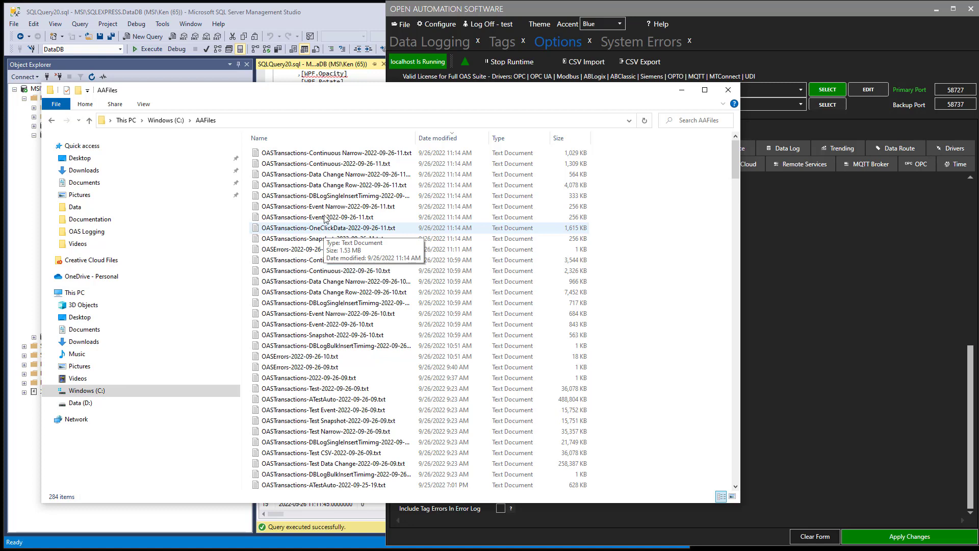
Step: Open OASTransactions-Continuous-2022-09-26-11.txt in Notepad, widen the window and highlight the first logged record's values
click(325, 163)
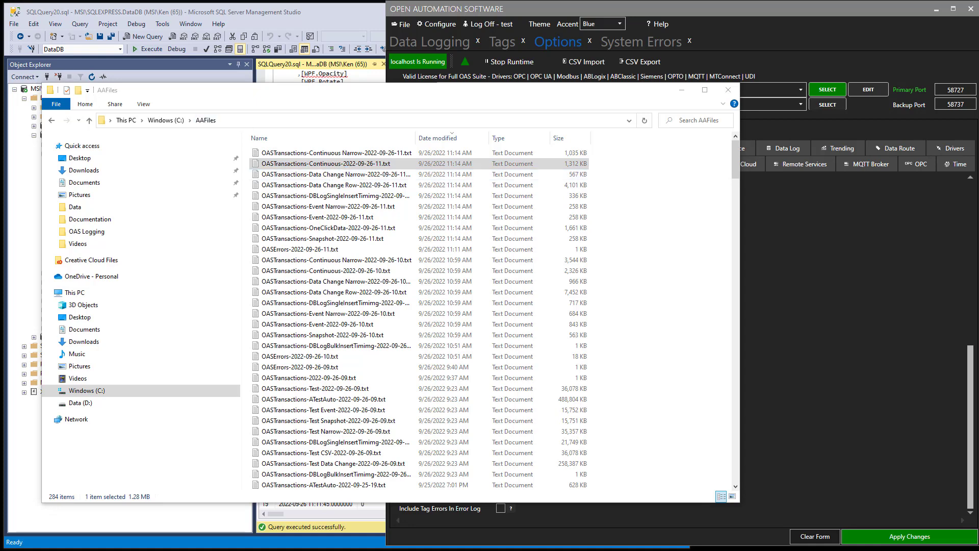
drag(233, 4, 536, 92)
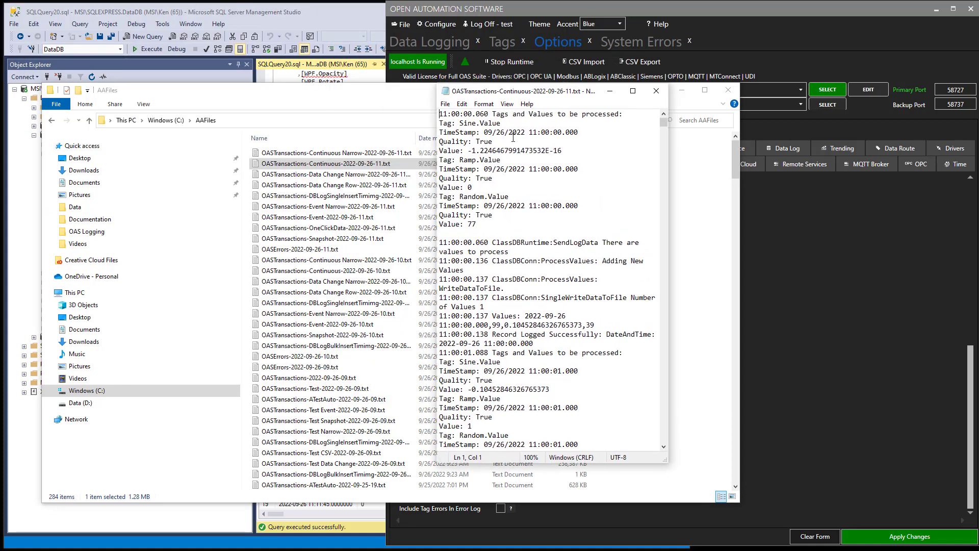
click(506, 224)
scroll(510, 220, down, 3)
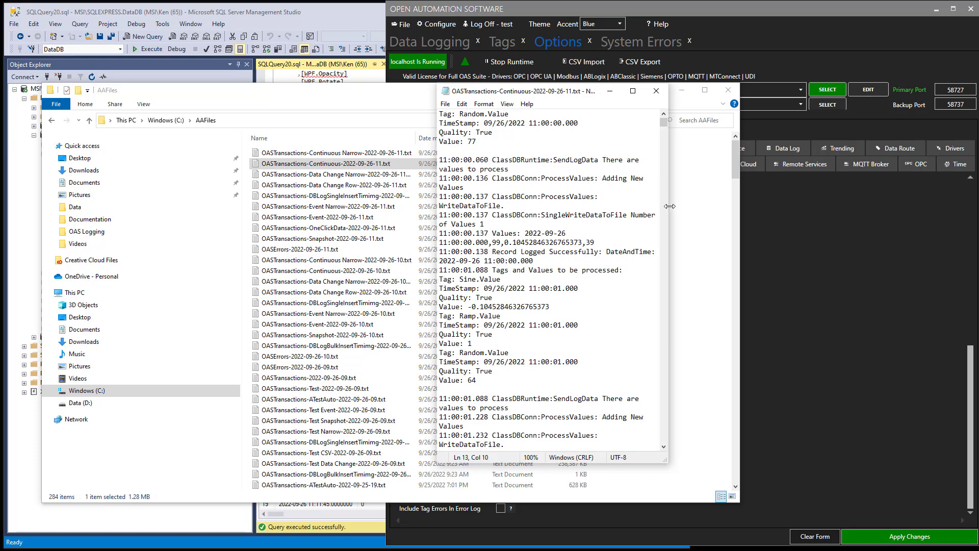
drag(670, 206, 848, 204)
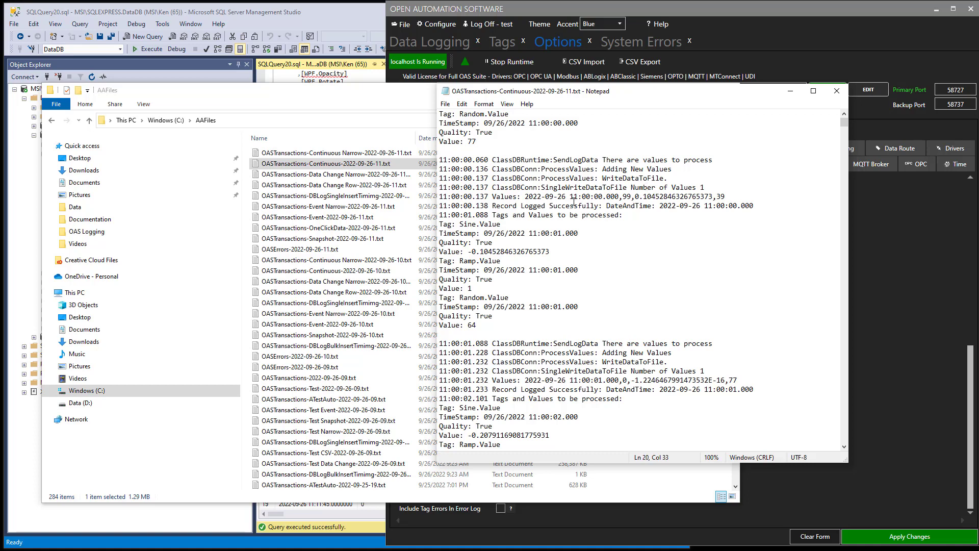
click(573, 197)
drag(730, 196, 521, 197)
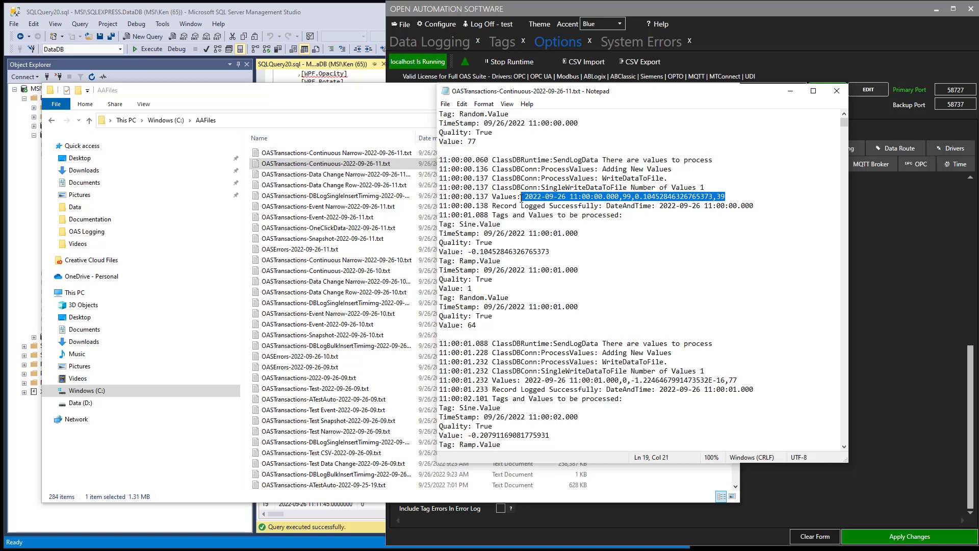
Step: Return to Open Automation Software and open the System Errors page without applying the pending option changes
click(829, 66)
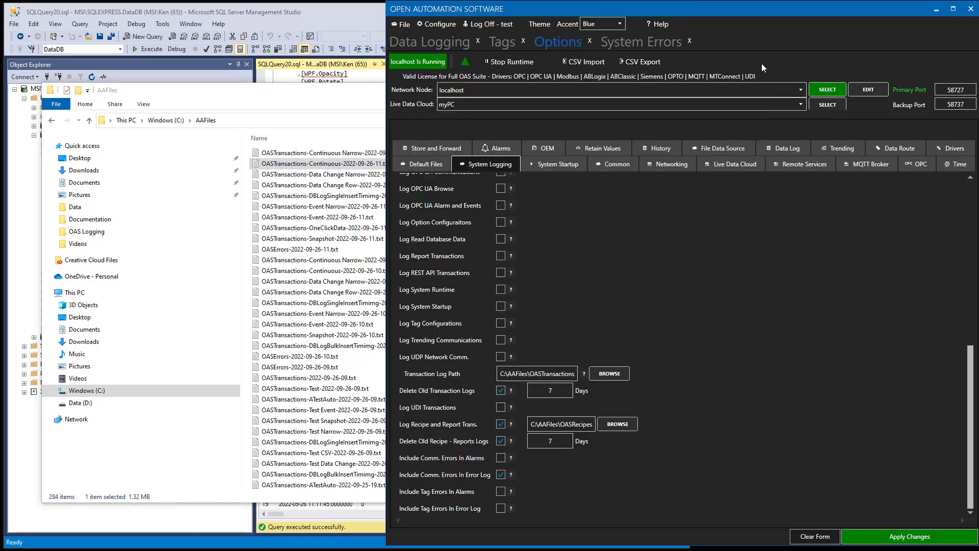
click(463, 63)
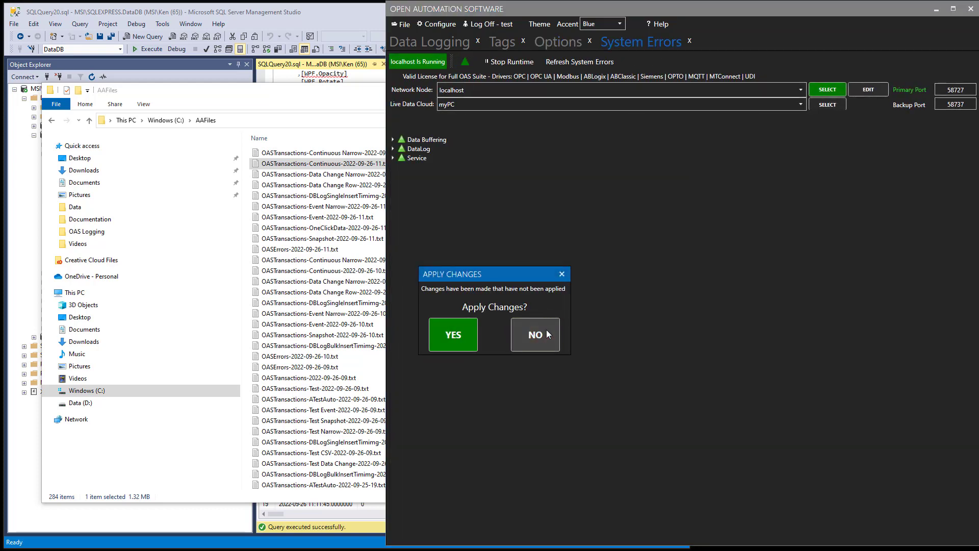
click(546, 332)
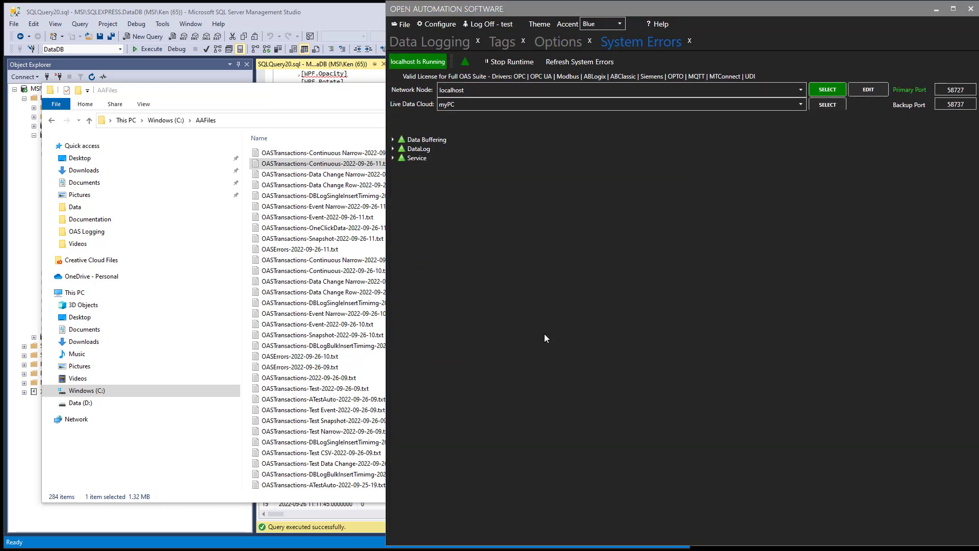
Step: Expand the Data Buffering DataLog state and the DataLog Continuous group to examine their system error entries
click(395, 139)
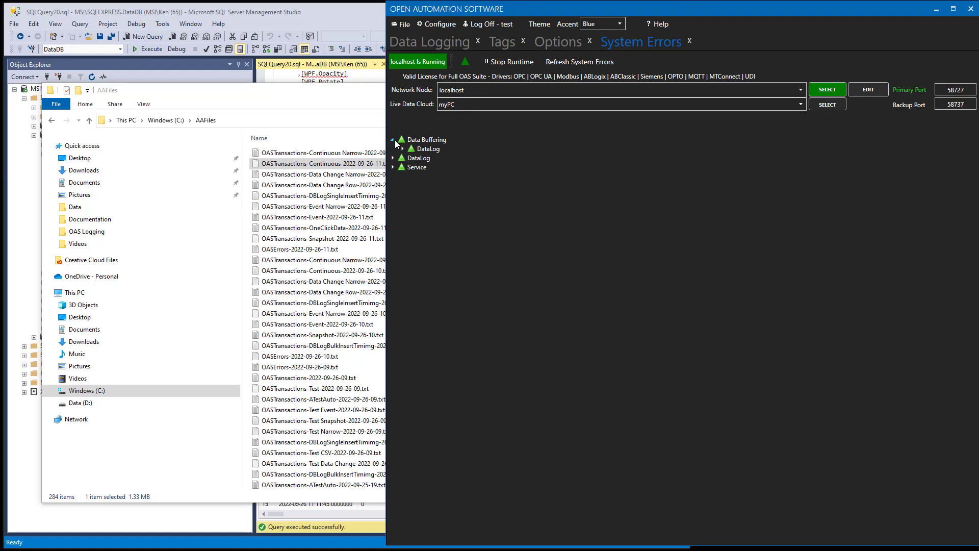
click(401, 148)
click(412, 158)
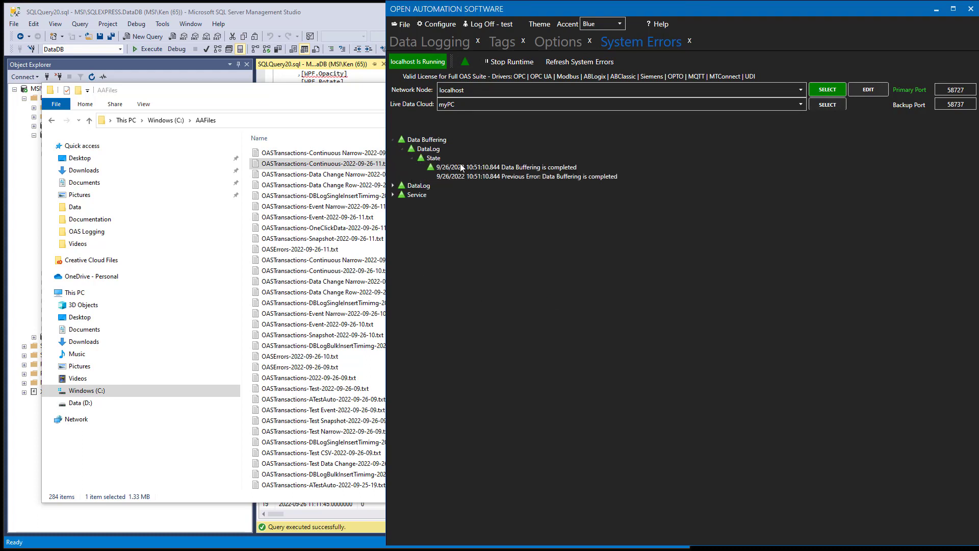
click(393, 186)
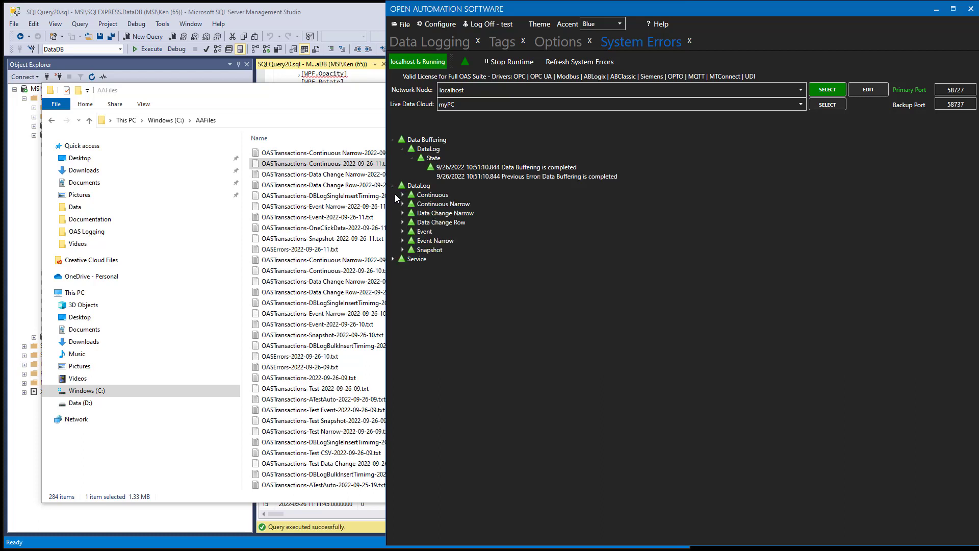
click(402, 195)
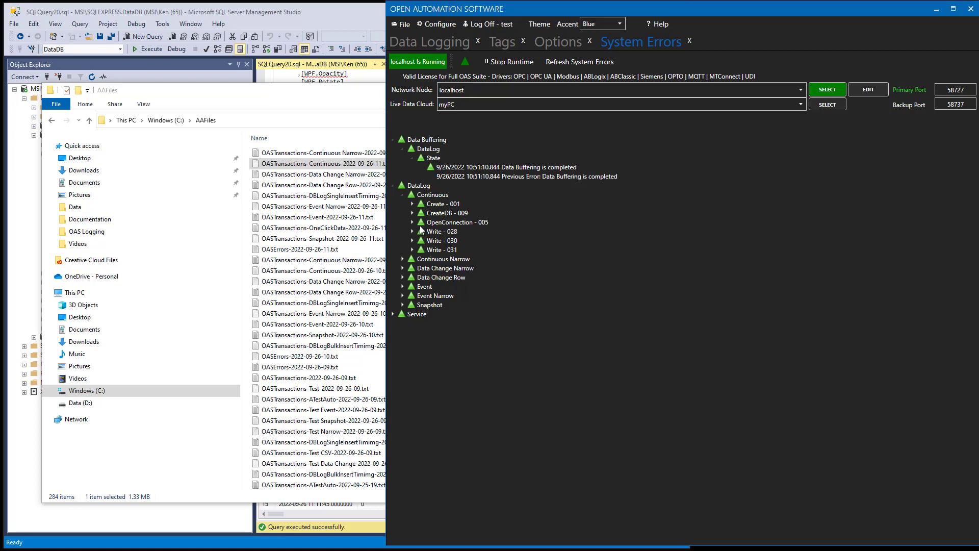
Step: Switch to SQL Server Management Studio and stop the MSI\SQLEXPRESS server service
click(328, 9)
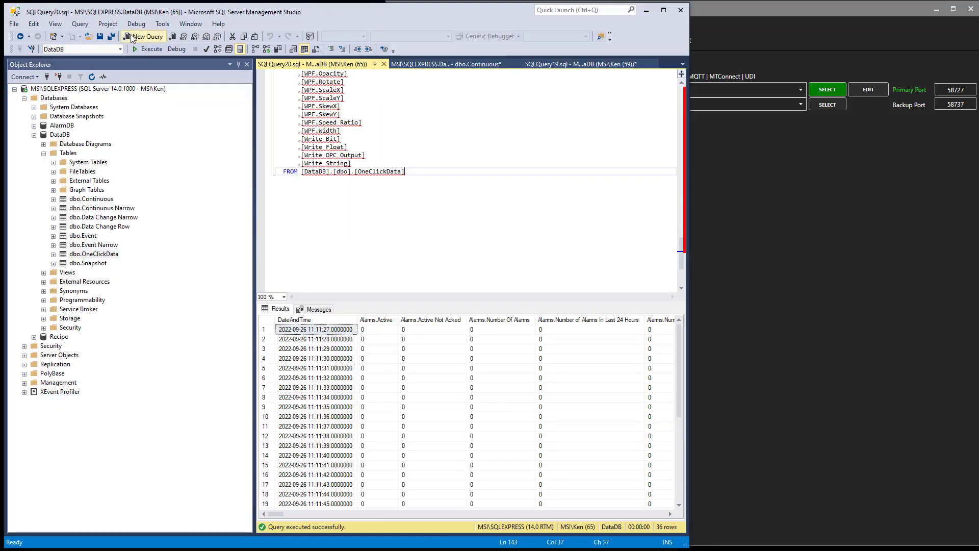
click(54, 89)
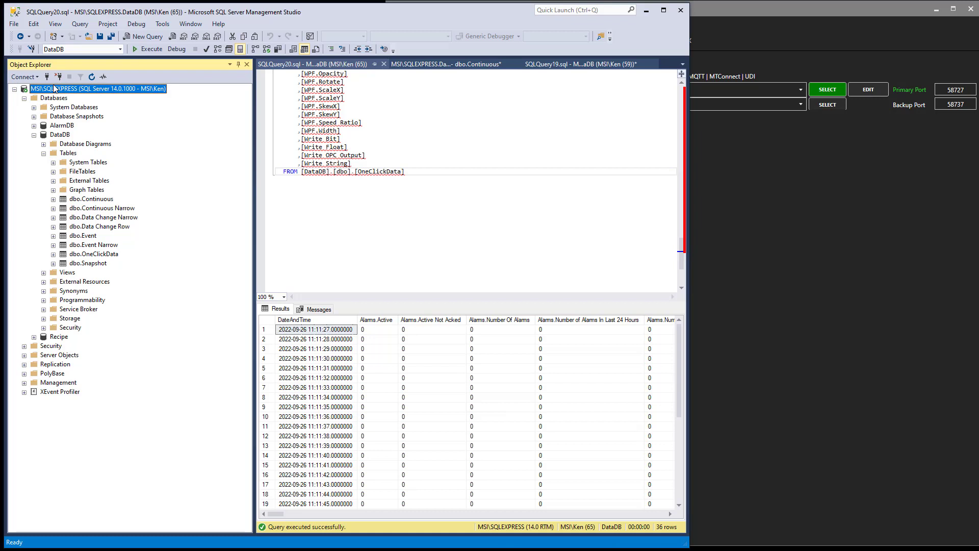
right_click(54, 89)
click(83, 167)
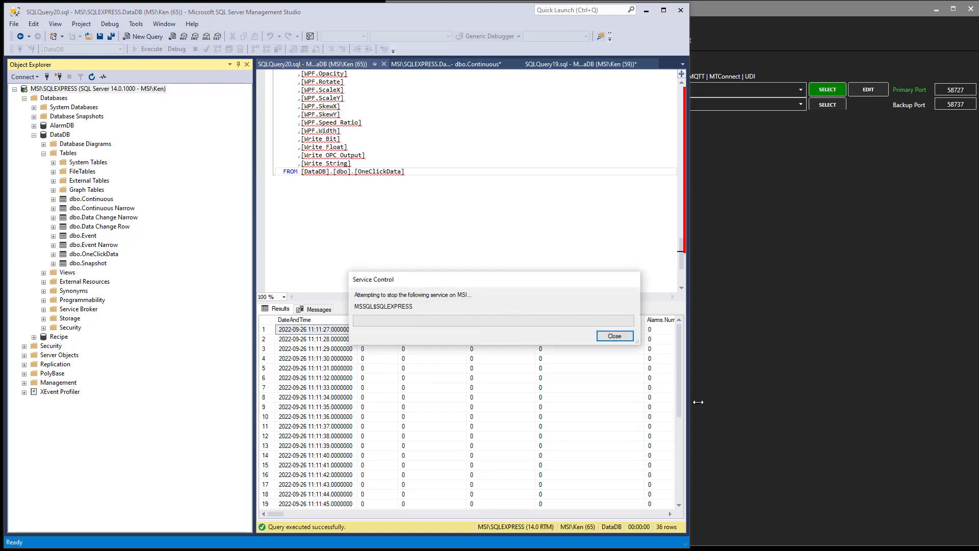
Step: Switch back to Open Automation Software, refresh the system errors and examine the Write - 028 entry of the OneClickData logging group
click(833, 64)
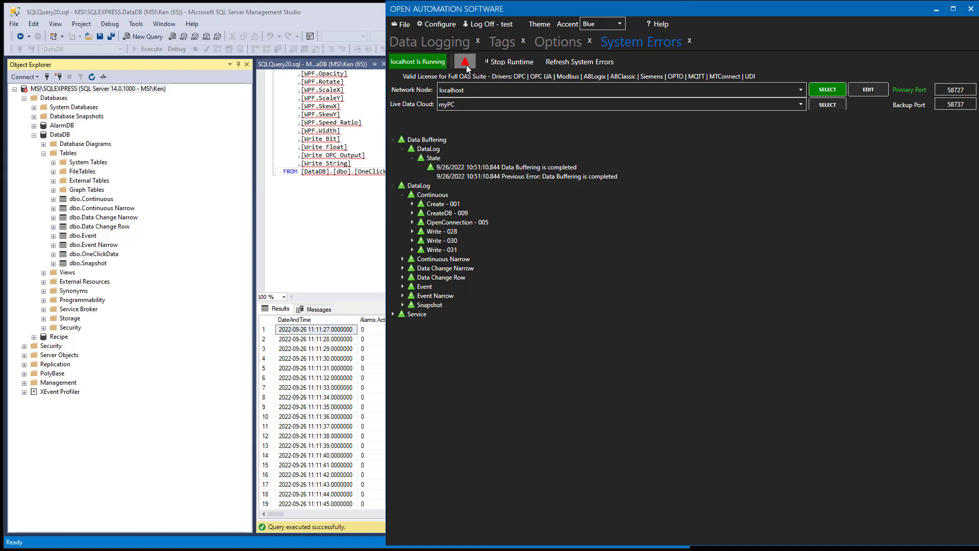
click(562, 65)
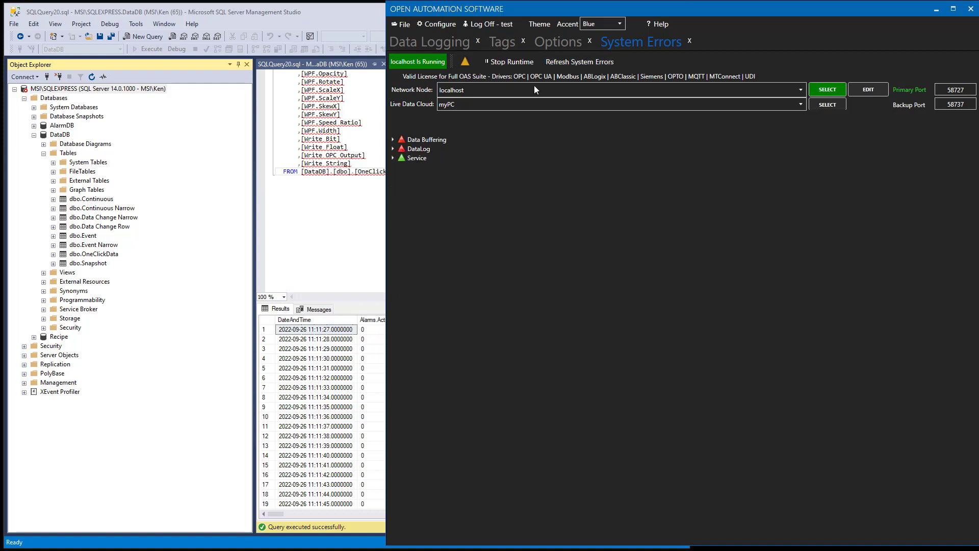
click(393, 149)
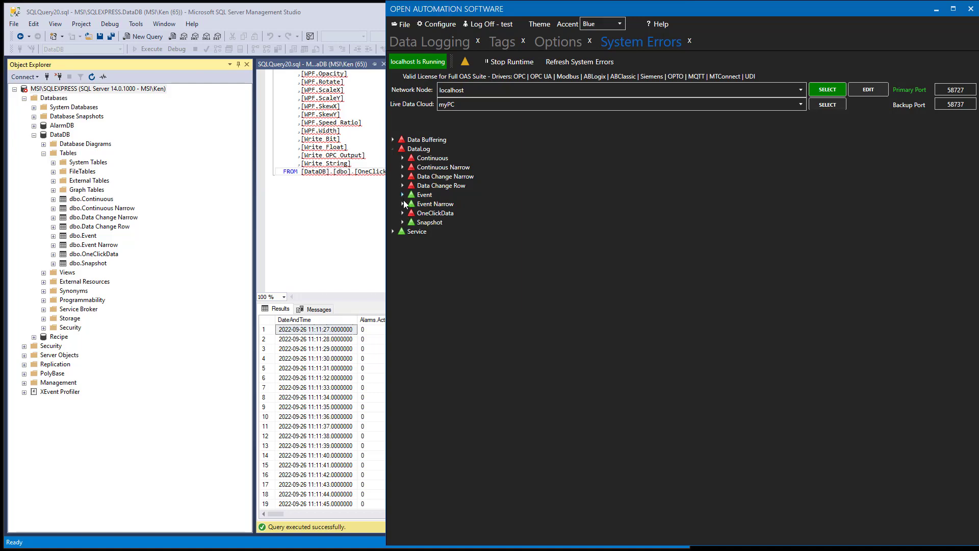
click(402, 213)
click(412, 222)
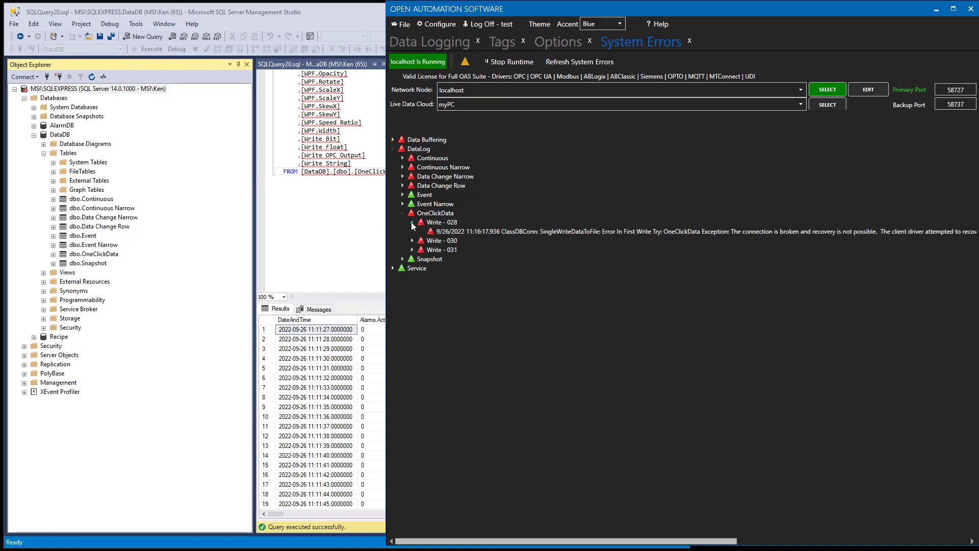
Step: Expand the OneClickData group's Write - 030 entry and read through its list of values to be written
click(412, 241)
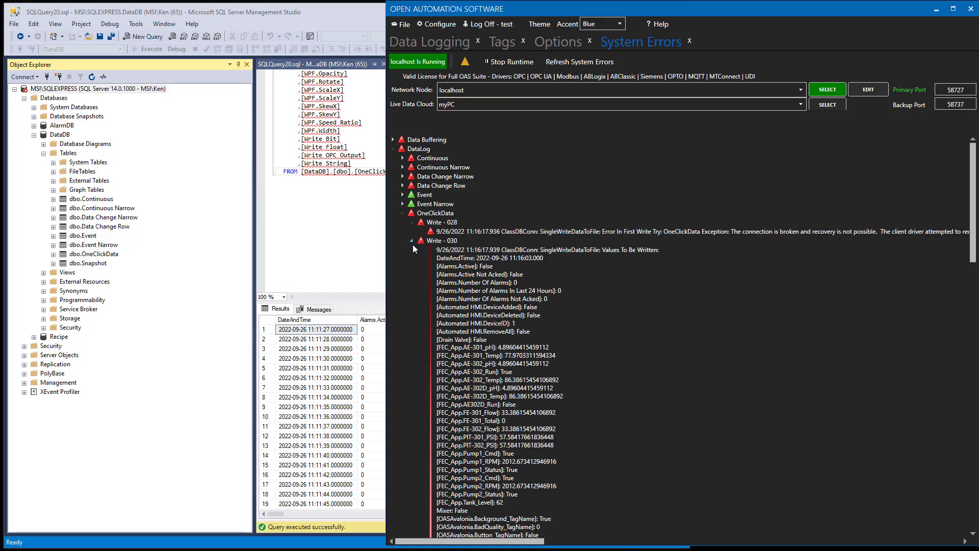
scroll(496, 311, down, 11)
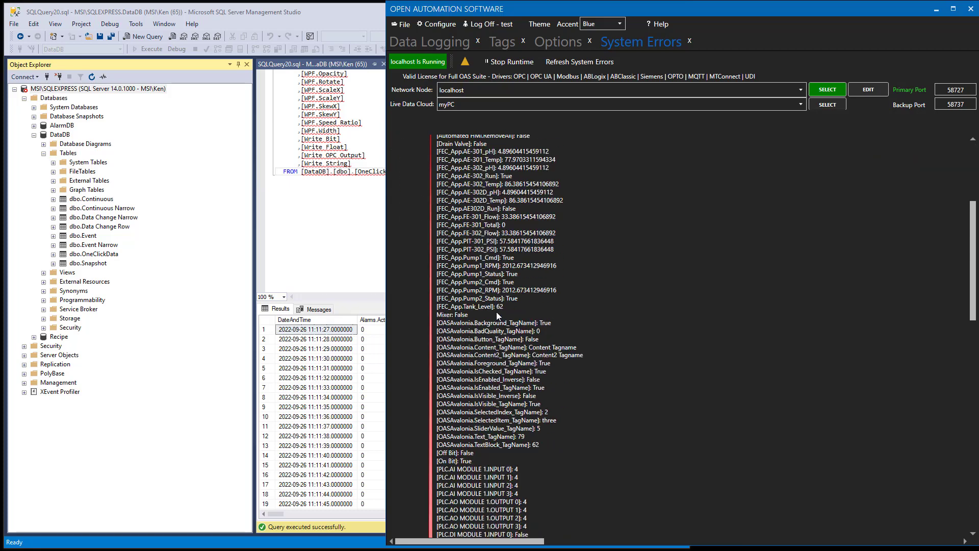
scroll(497, 314, down, 5)
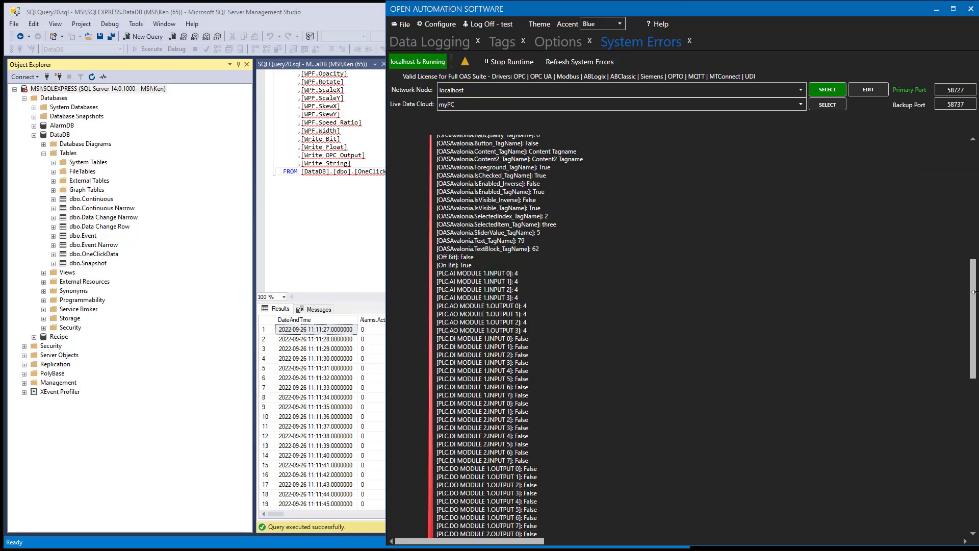
drag(974, 291, 969, 529)
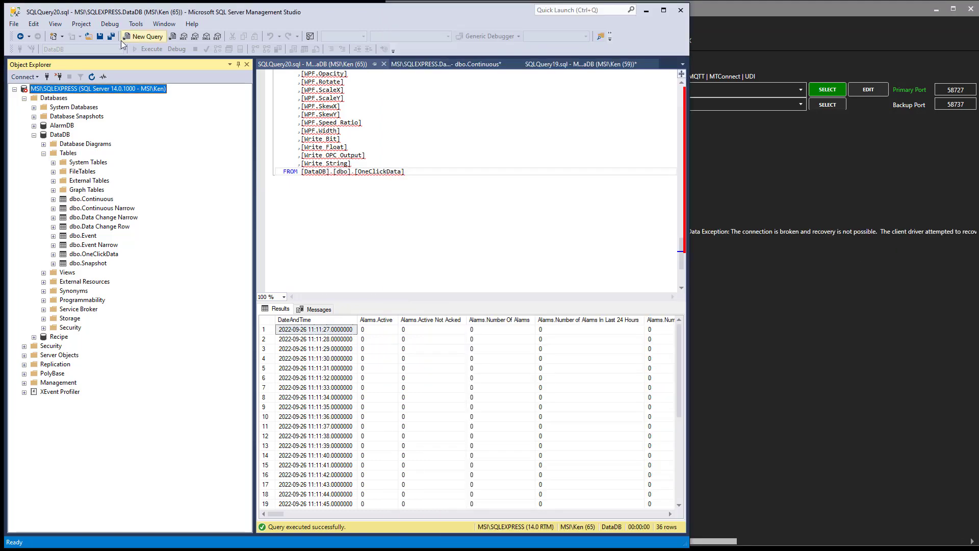
Step: Switch to SQL Server Management Studio and start the MSI\SQLEXPRESS server service again
right_click(64, 89)
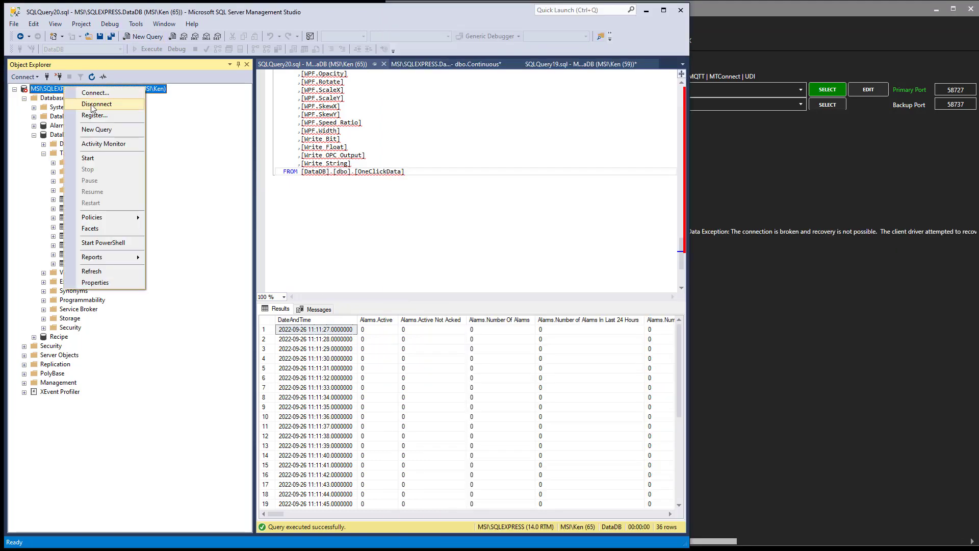
click(93, 158)
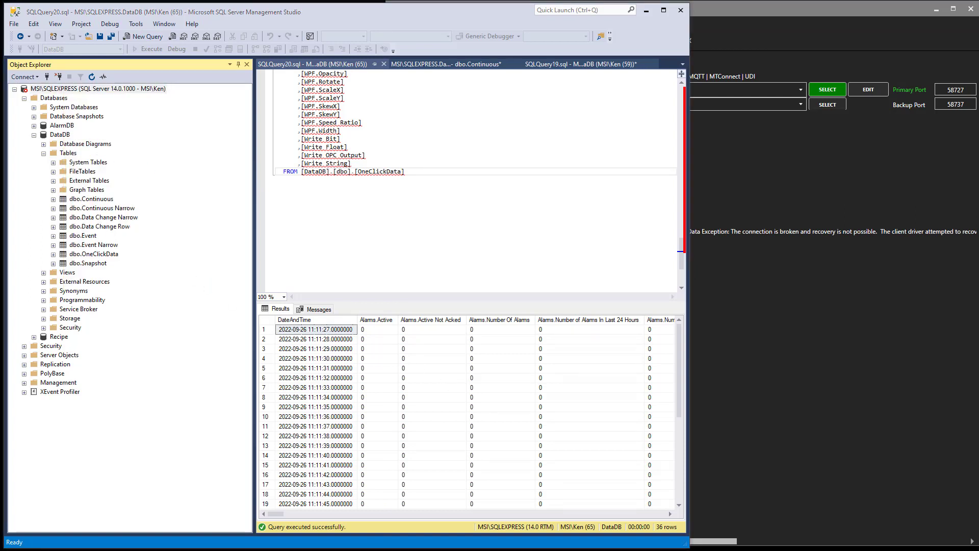
Step: Minimize the SQL Server Management Studio, Open Automation Software, File Explorer and MainWindow windows
click(646, 10)
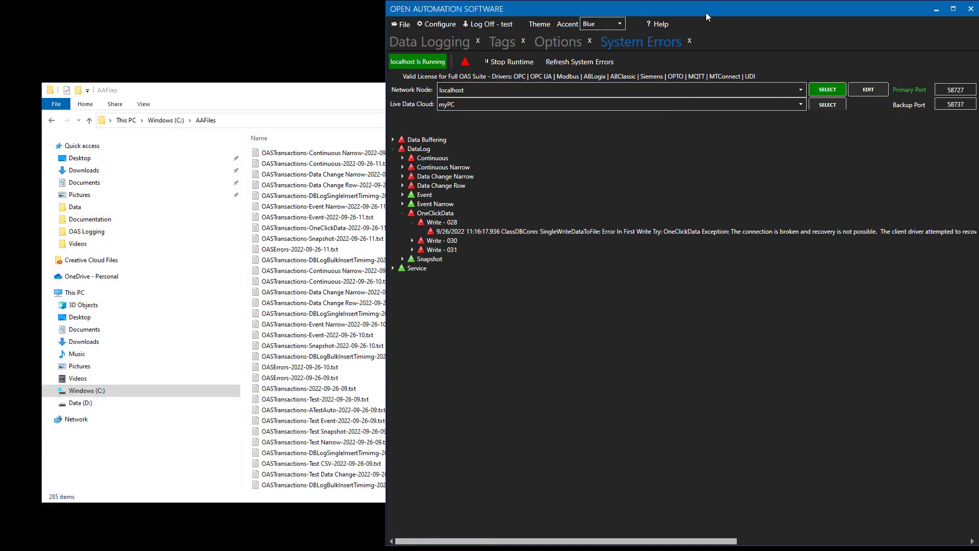
click(937, 10)
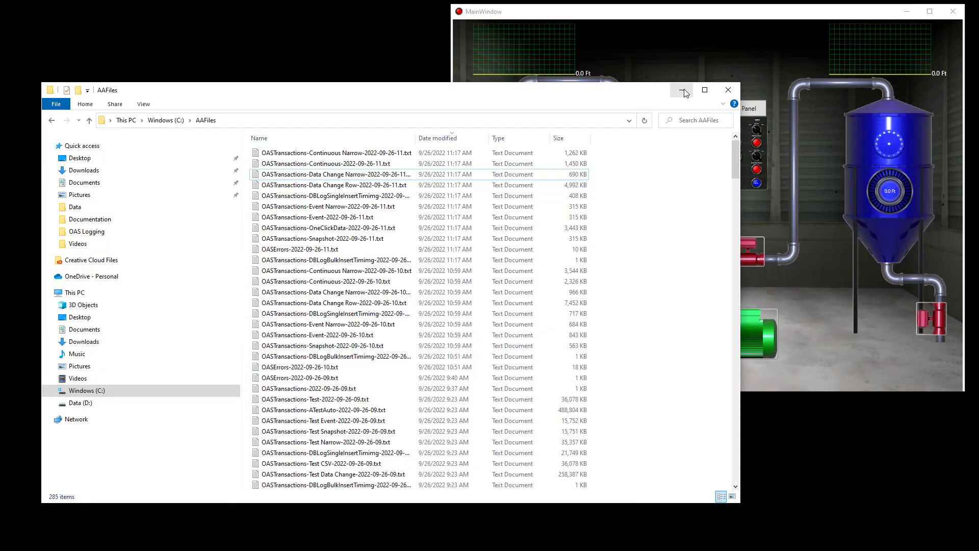
click(682, 90)
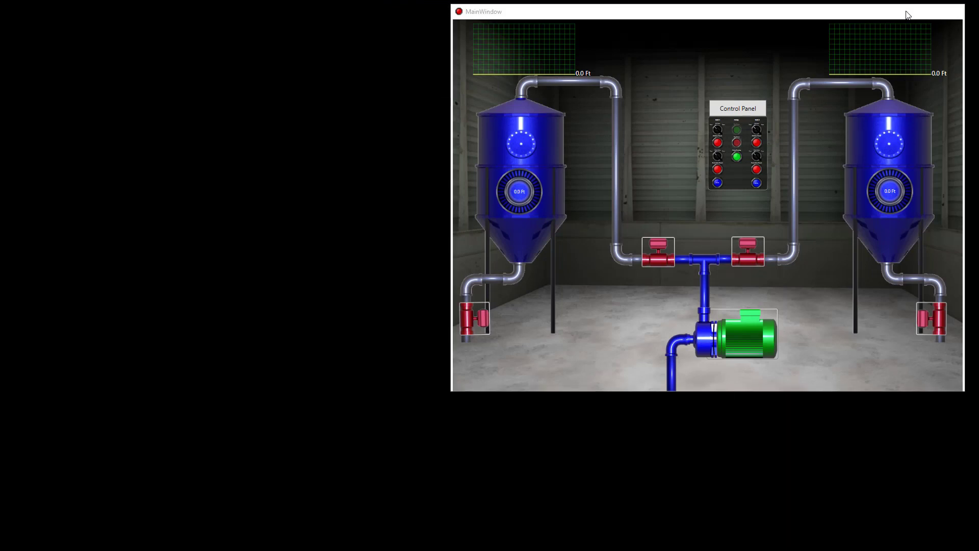
click(907, 14)
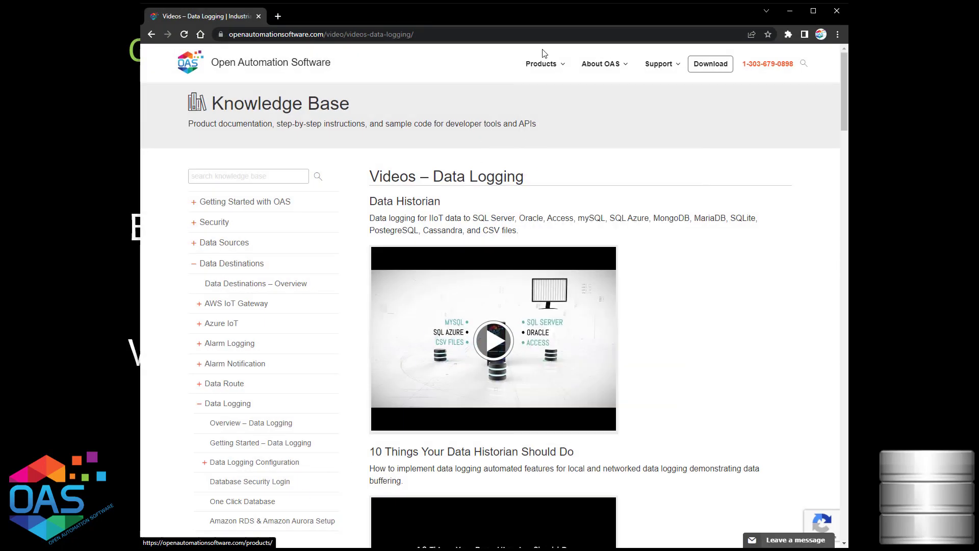
Step: In the browser's Open Automation Software Knowledge Base, expand Data Sources and its Databases – Recipes topics
mouse_move(543, 65)
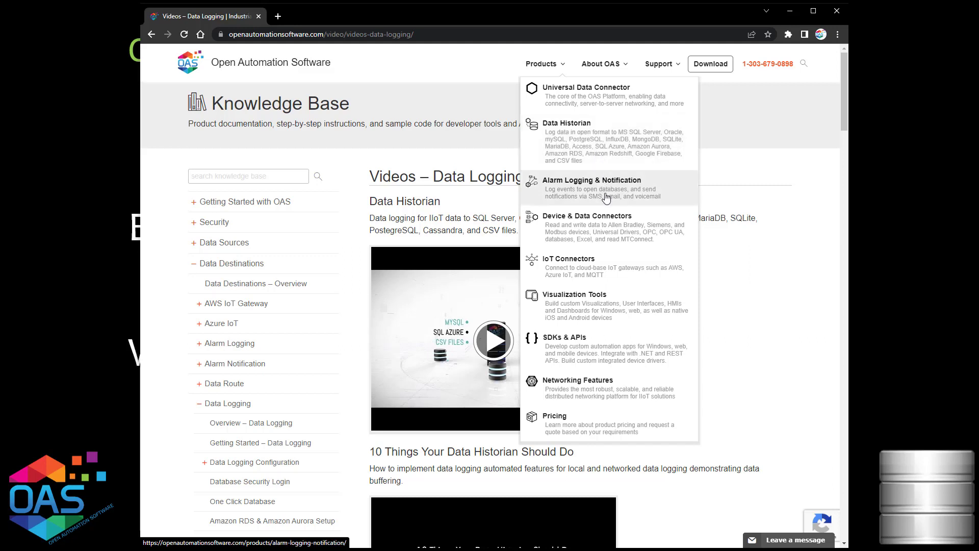
click(194, 243)
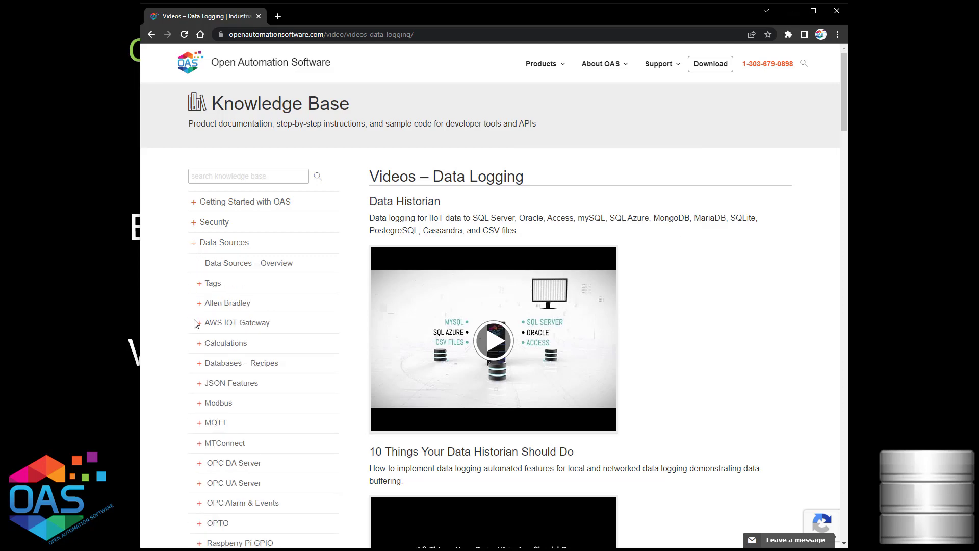
scroll(196, 323, down, 4)
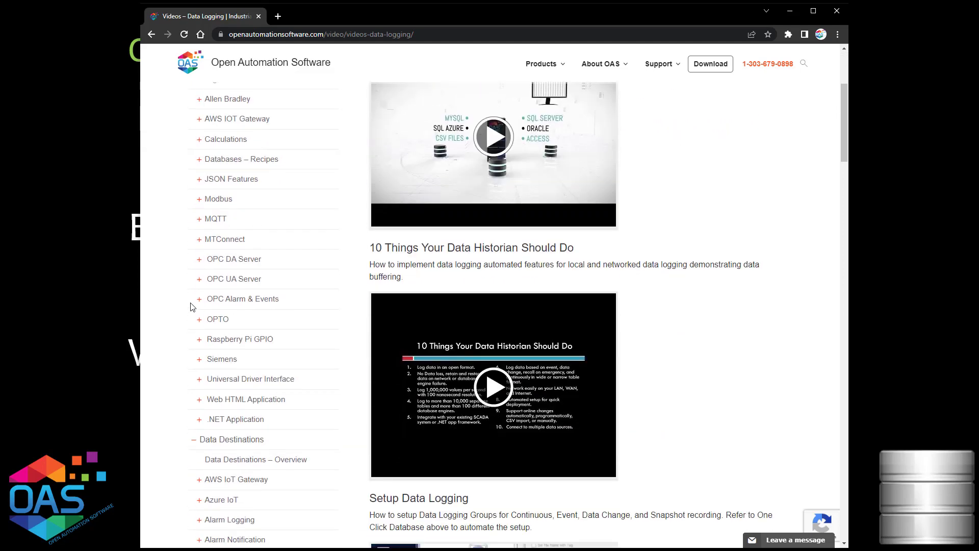
click(199, 161)
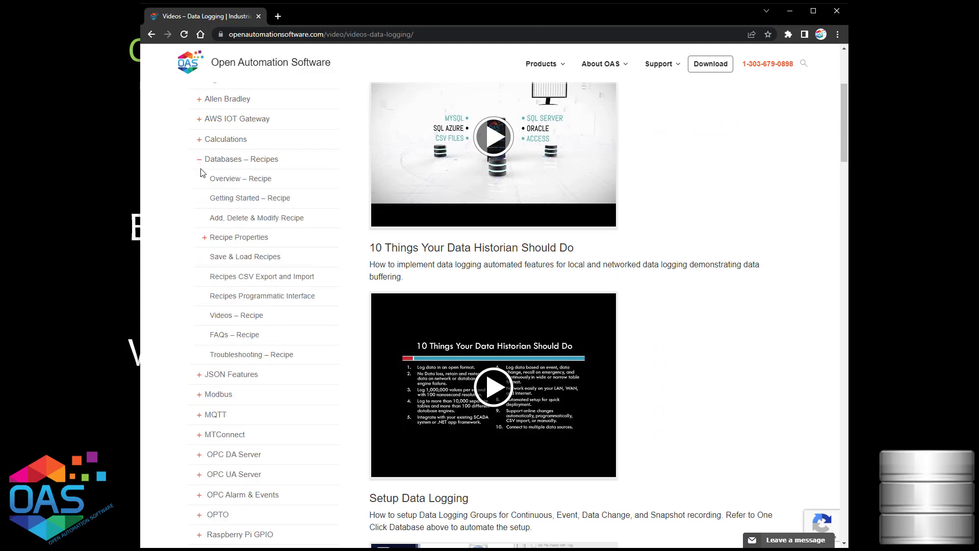